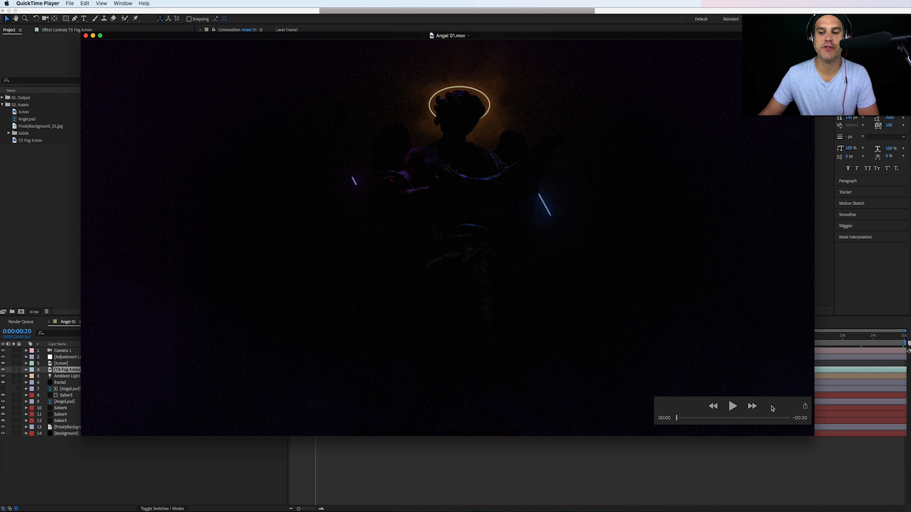
# Step: Play the finished Angel 01.mov render to review the neon statue animation, and pause it
pyautogui.moveTo(771, 406); pyautogui.dragTo(777, 418)
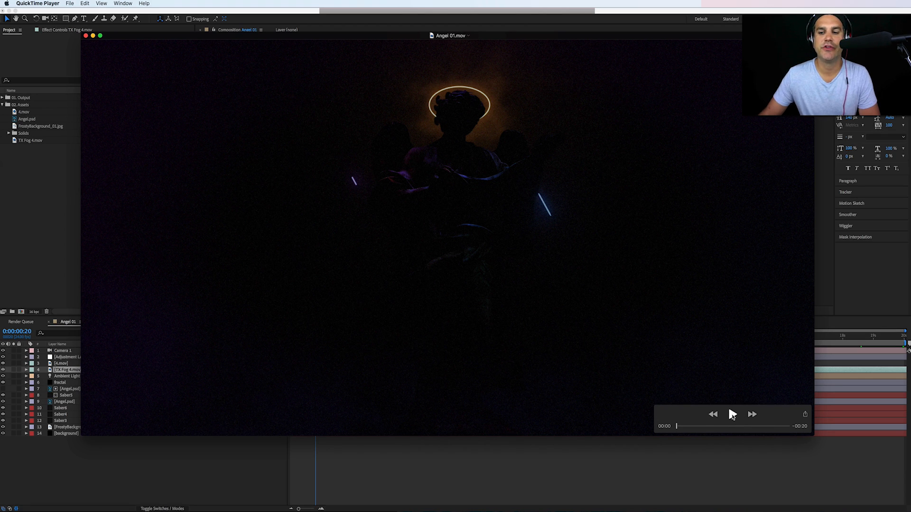
pyautogui.click(731, 414)
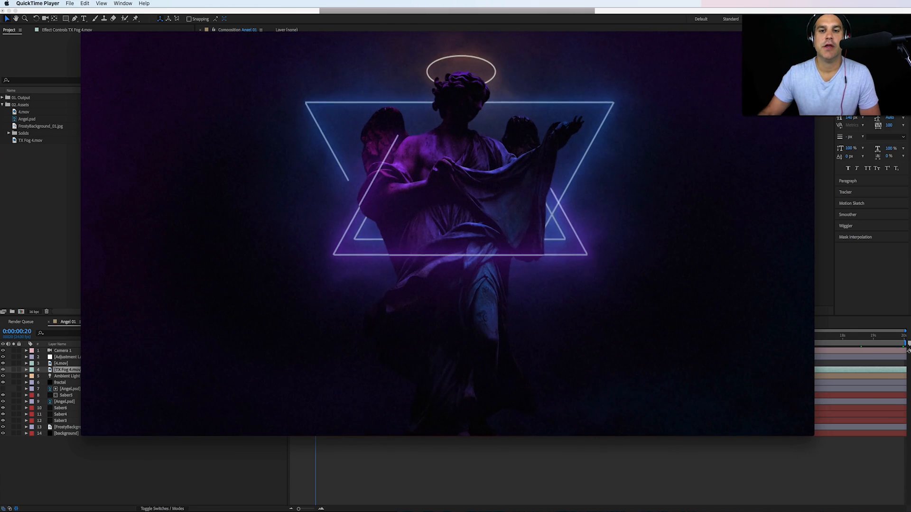
pyautogui.moveTo(752, 420)
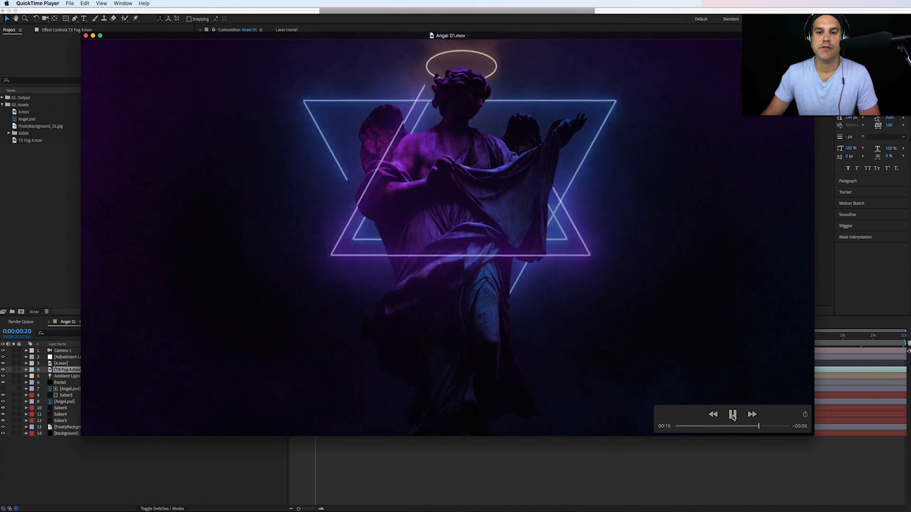
pyautogui.press('space')
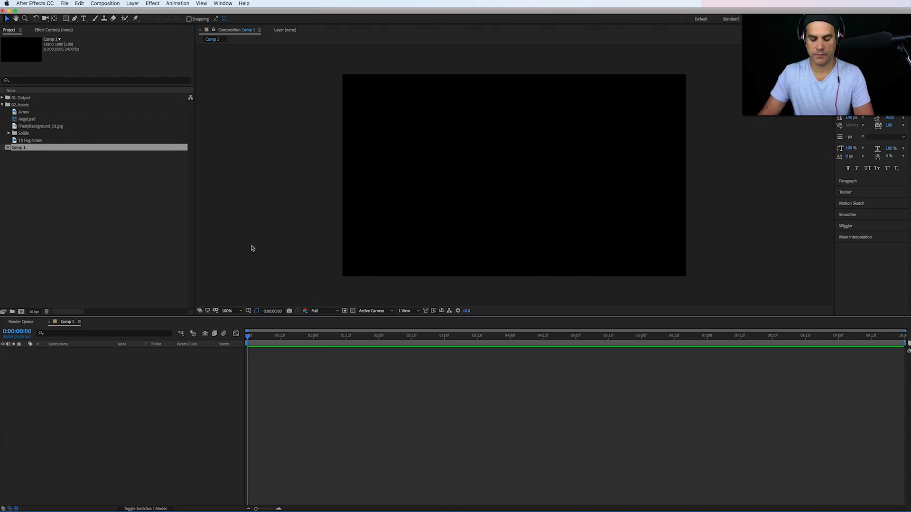
# Step: Configure the composition with the name Angel 02, a width of 2048 px and a duration of 0:00:20:00
pyautogui.press('super+k')
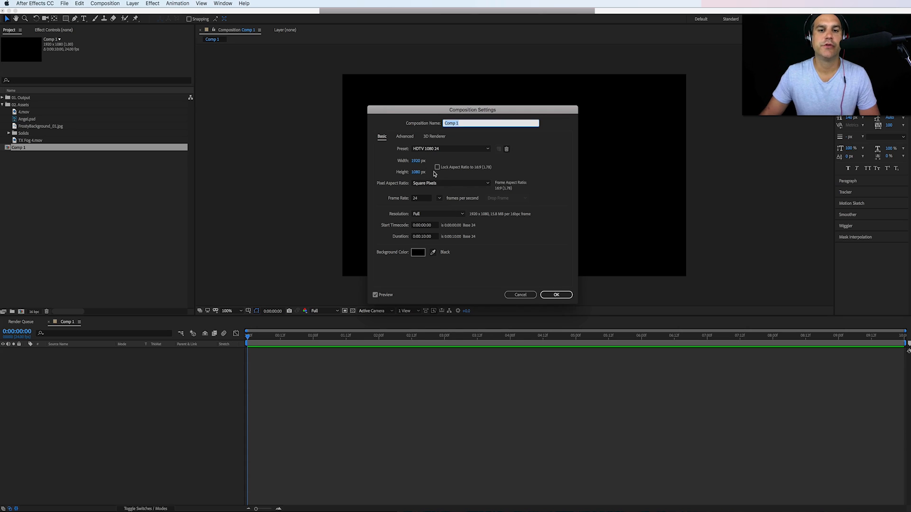
pyautogui.click(413, 162)
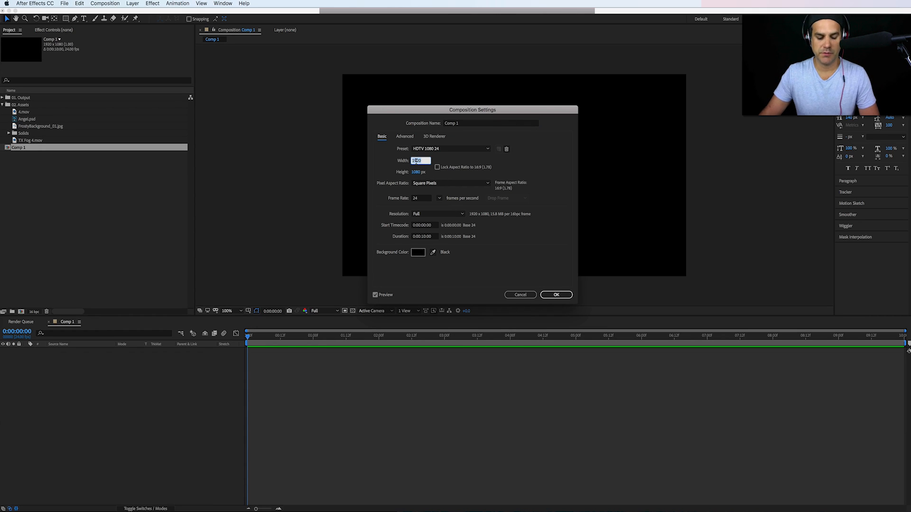
pyautogui.write('2048')
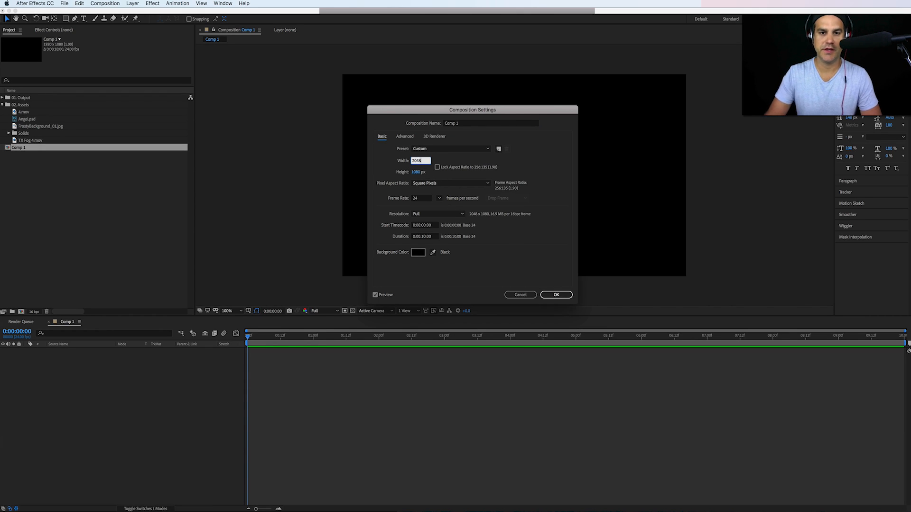
pyautogui.click(466, 125)
pyautogui.write('Angel 02')
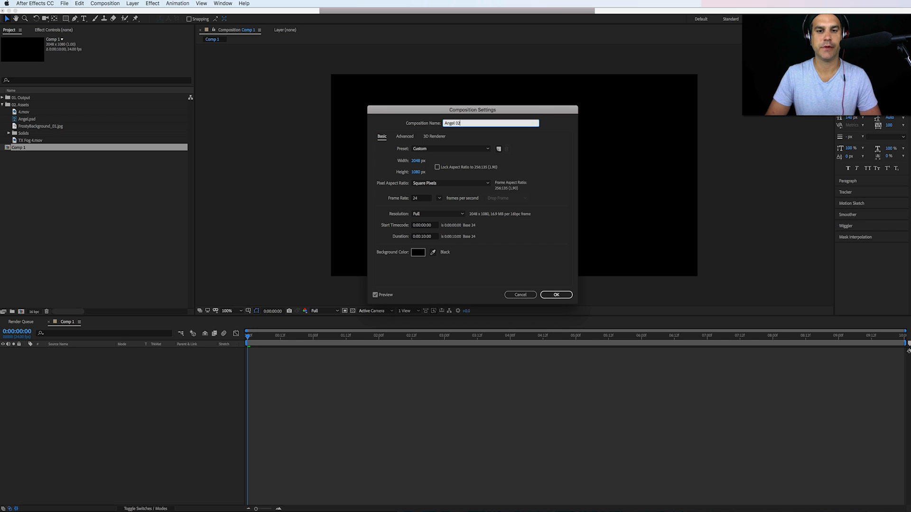
pyautogui.click(424, 237)
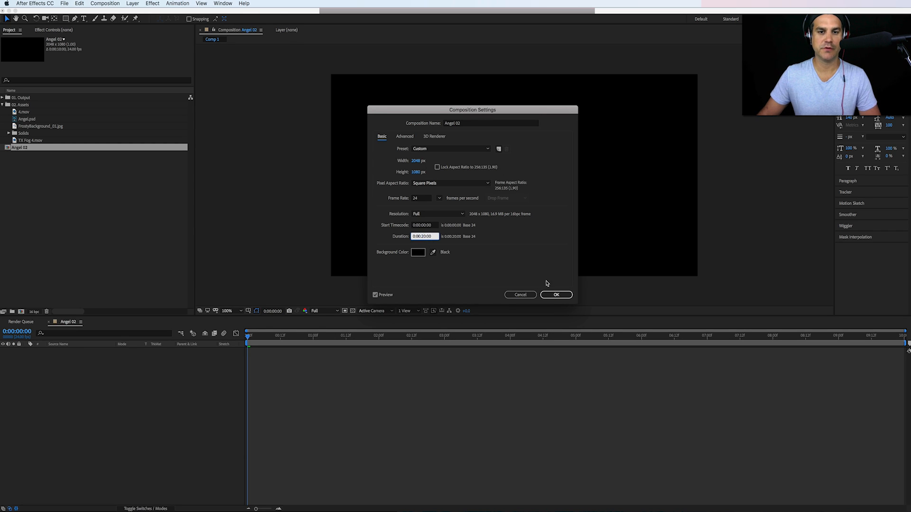
pyautogui.click(566, 295)
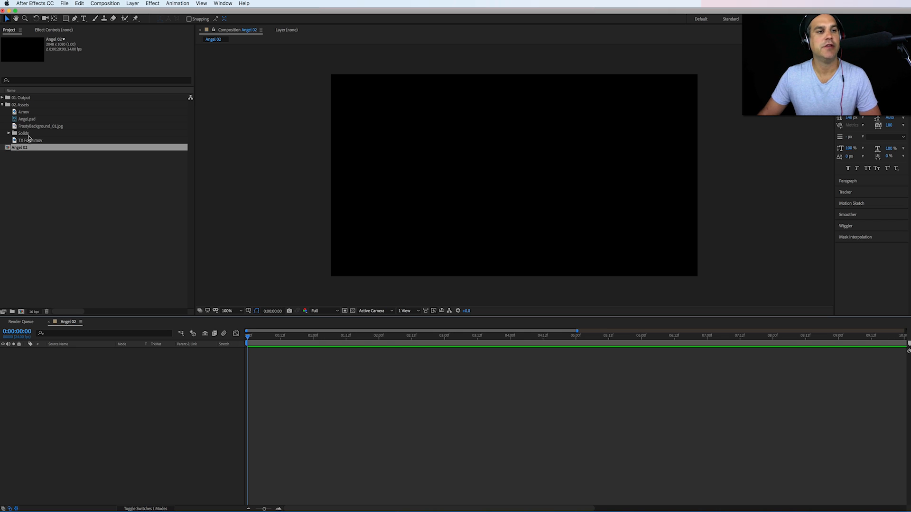
pyautogui.moveTo(25, 142); pyautogui.dragTo(123, 352)
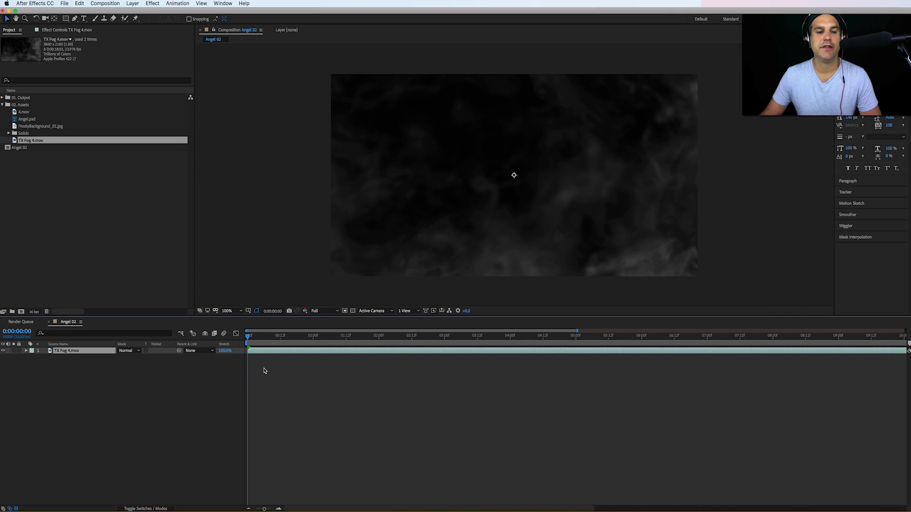
pyautogui.moveTo(280, 341); pyautogui.dragTo(364, 369)
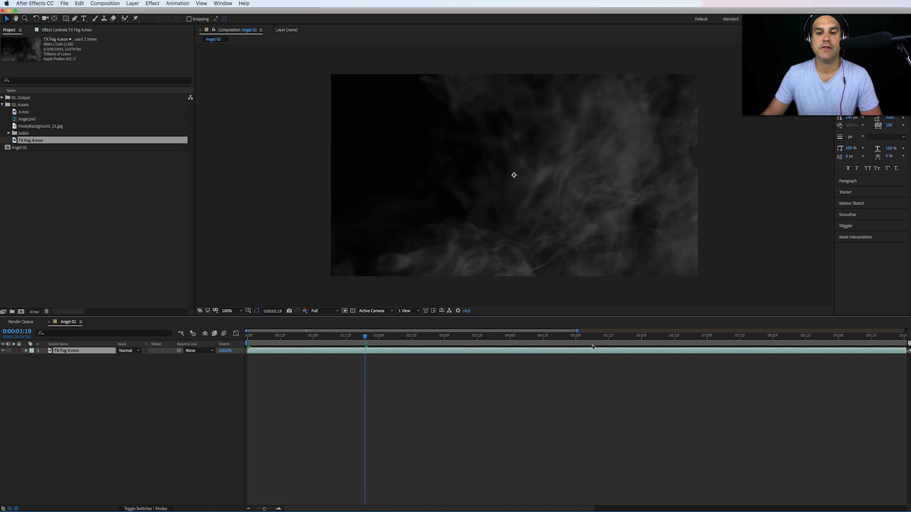
pyautogui.moveTo(578, 330); pyautogui.dragTo(907, 331)
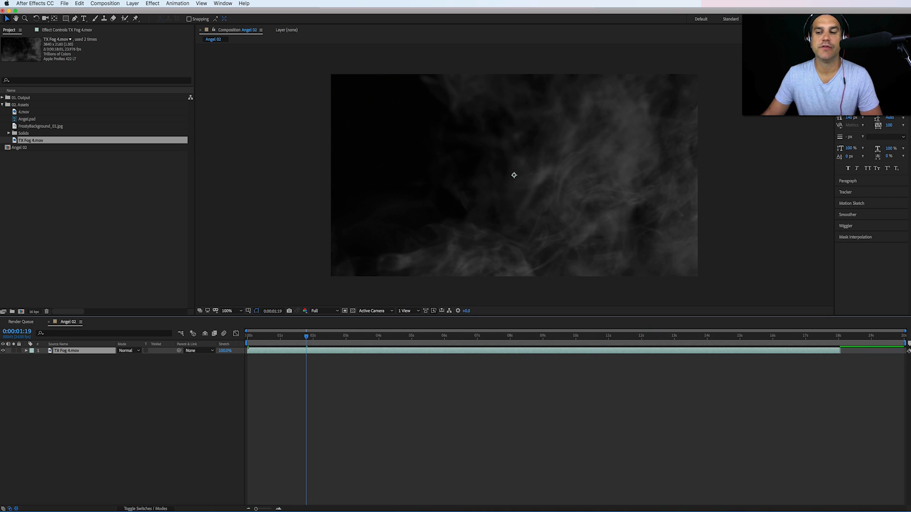
pyautogui.moveTo(357, 336); pyautogui.dragTo(276, 354)
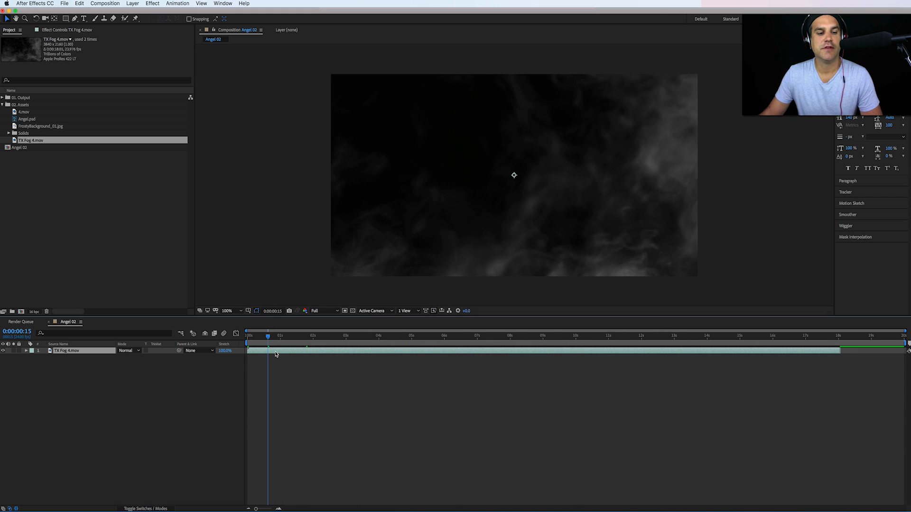
pyautogui.press('Delete')
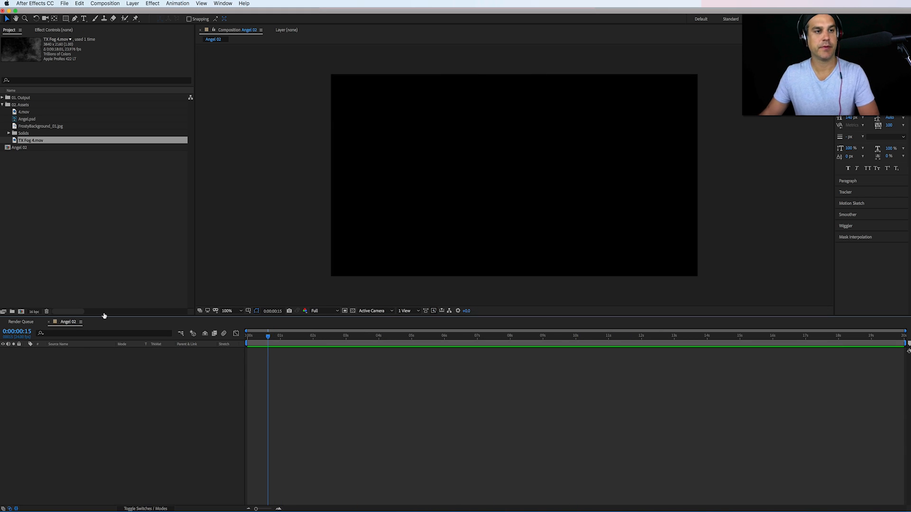
# Step: Add Angel.psd to the Angel 02 composition and make it a 3D layer
pyautogui.moveTo(28, 121); pyautogui.dragTo(142, 384)
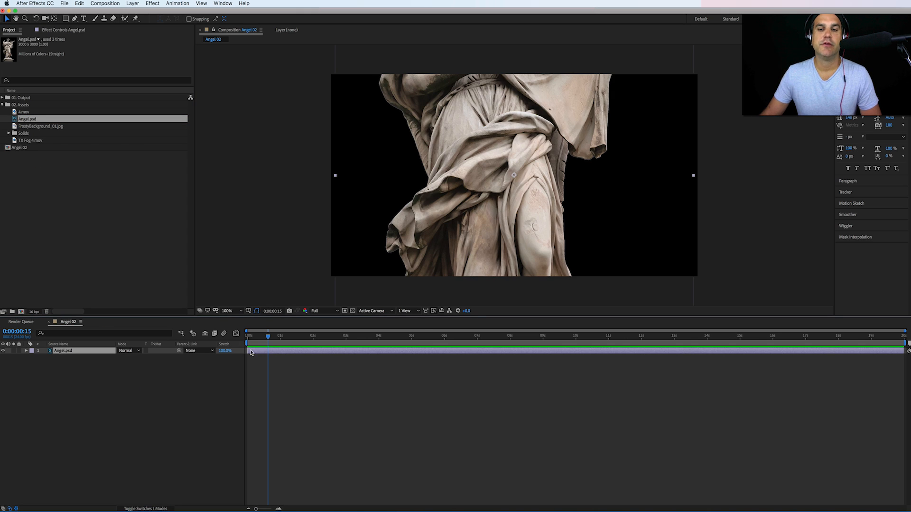
pyautogui.click(160, 505)
pyautogui.click(158, 350)
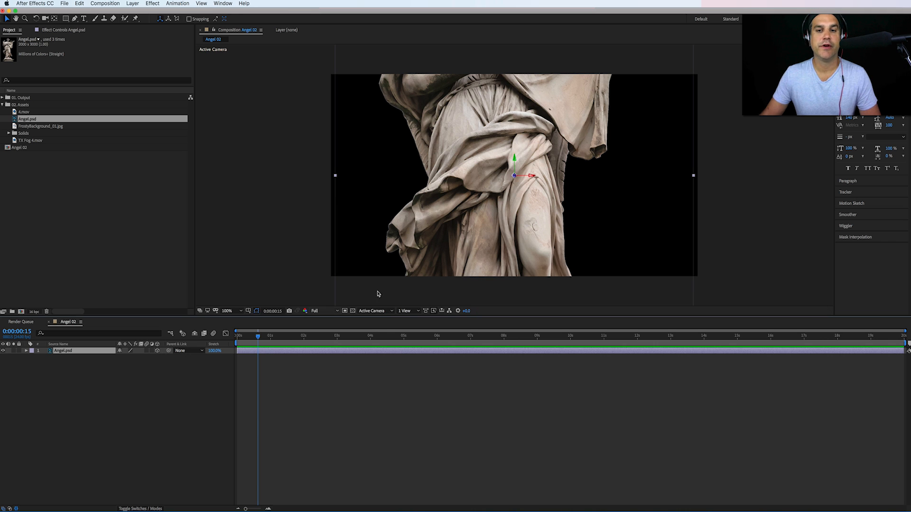
# Step: Reposition the angel statue so its head and wings are centred in the frame, and show the transparency grid
pyautogui.moveTo(508, 251); pyautogui.dragTo(534, 275)
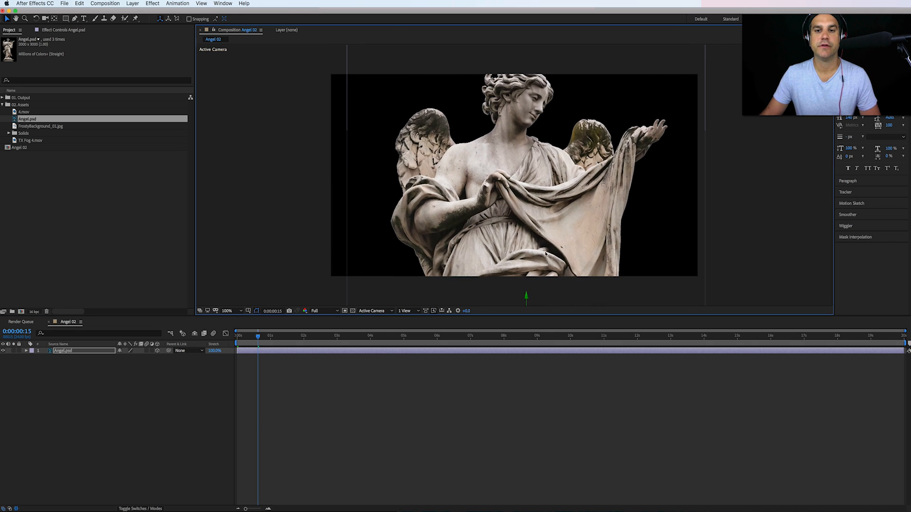
pyautogui.press(',')
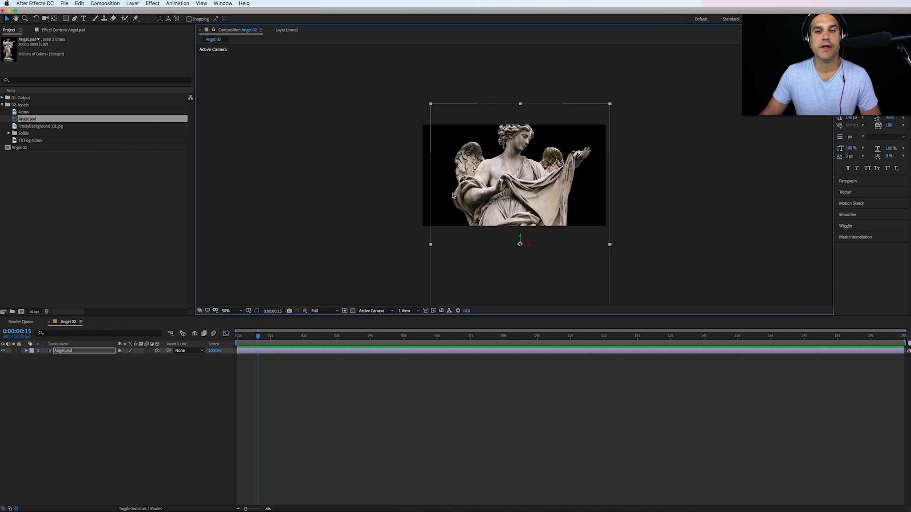
pyautogui.moveTo(533, 162); pyautogui.dragTo(535, 175)
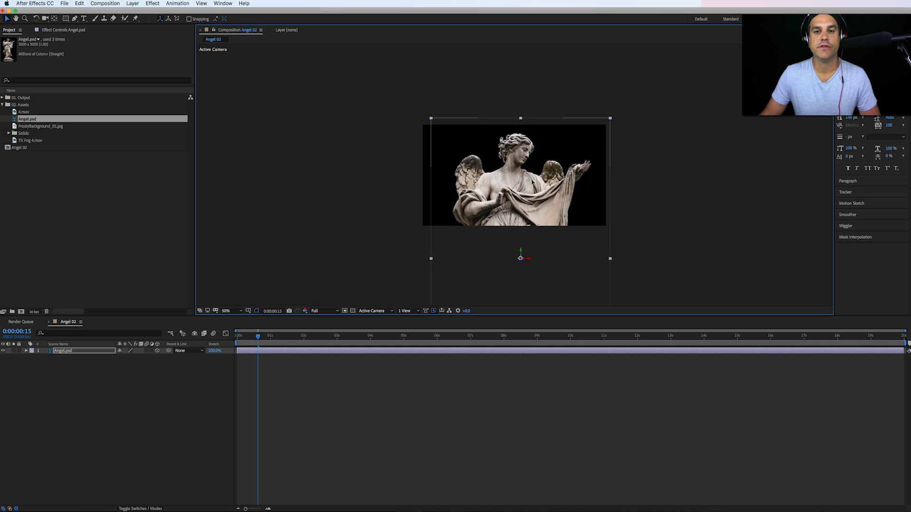
pyautogui.click(353, 311)
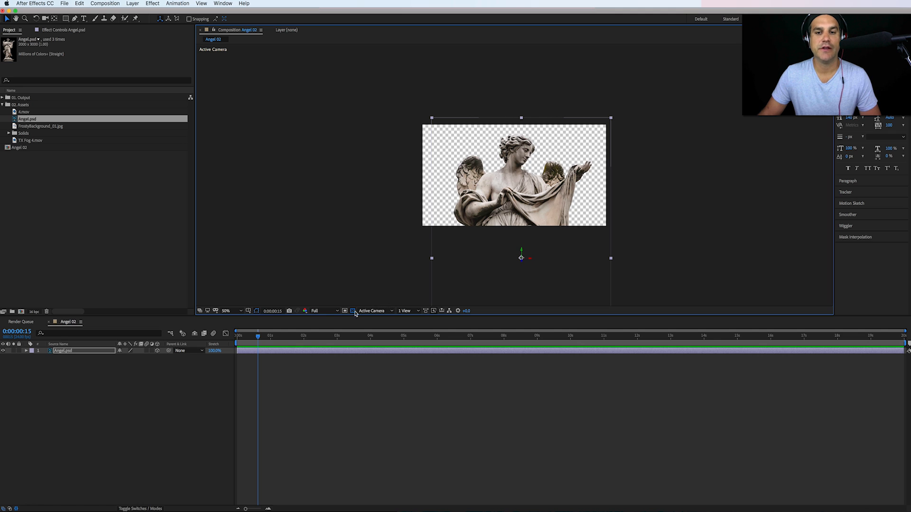
pyautogui.moveTo(528, 198)
pyautogui.mouseDown()
pyautogui.moveTo(529, 167)
pyautogui.moveTo(530, 222)
pyautogui.moveTo(527, 184)
pyautogui.moveTo(527, 198)
pyautogui.mouseUp()
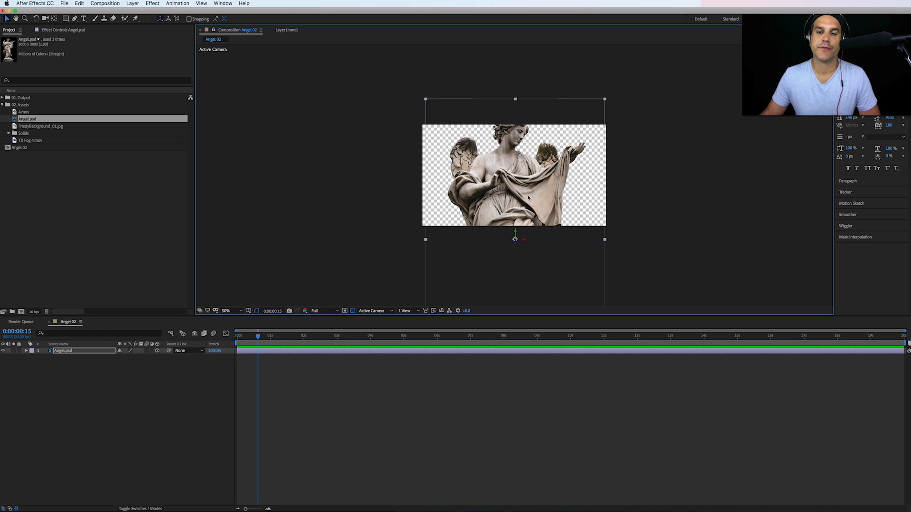
pyautogui.moveTo(527, 198)
pyautogui.mouseDown()
pyautogui.moveTo(528, 215)
pyautogui.moveTo(530, 192)
pyautogui.moveTo(528, 202)
pyautogui.mouseUp()
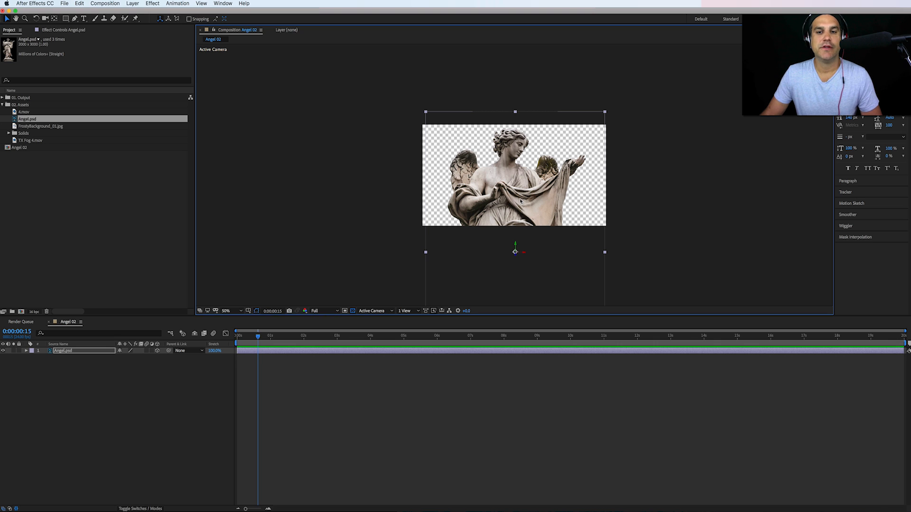
pyautogui.moveTo(519, 201); pyautogui.dragTo(519, 199)
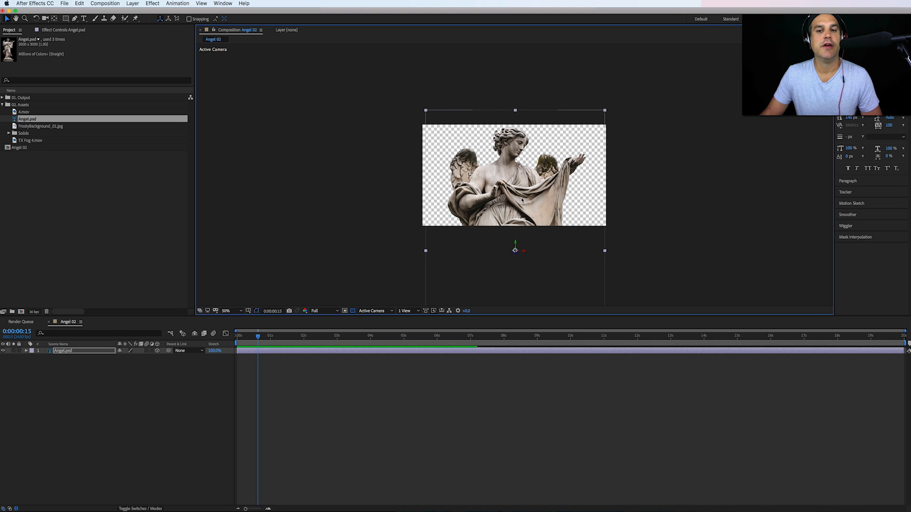
# Step: Create a one-node camera with the 35mm preset
pyautogui.click(128, 4)
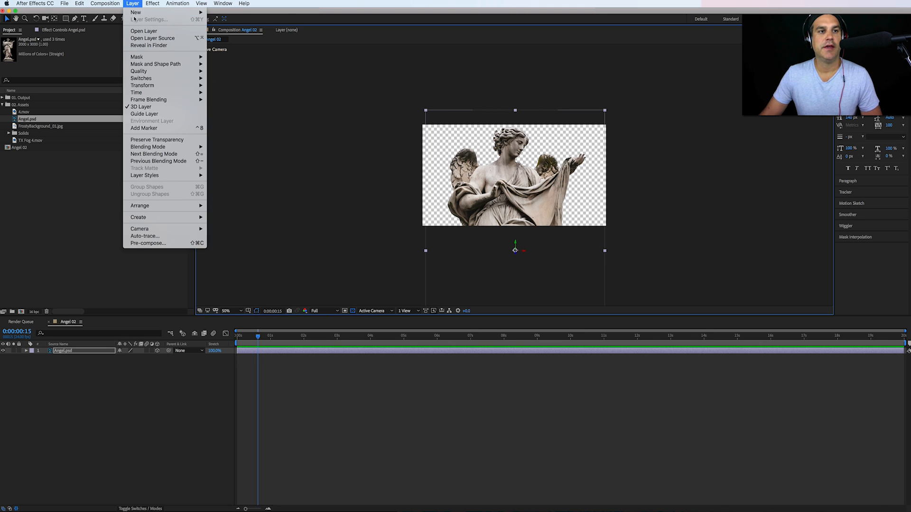
pyautogui.moveTo(140, 13)
pyautogui.click(225, 37)
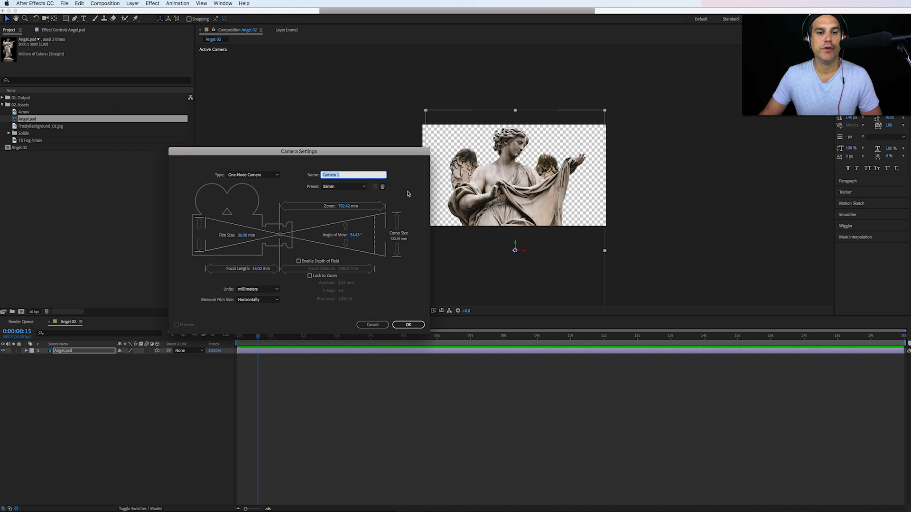
pyautogui.click(379, 309)
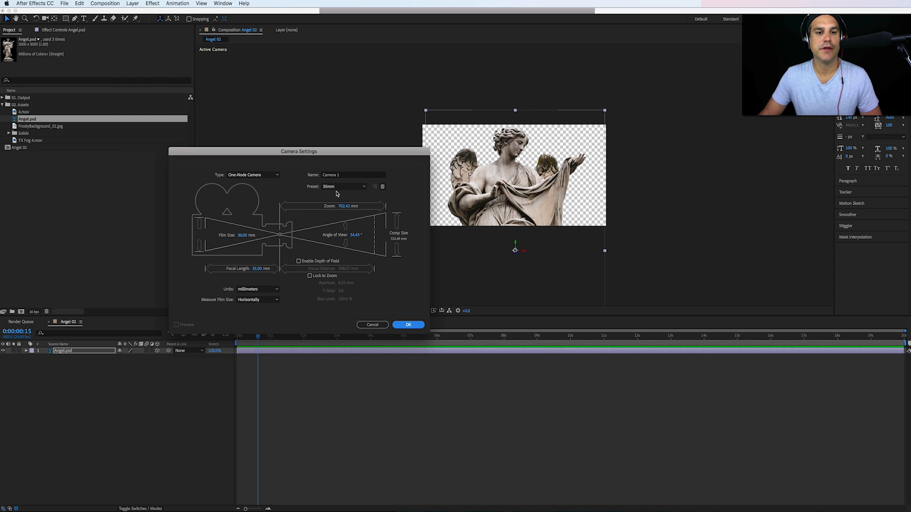
pyautogui.click(415, 326)
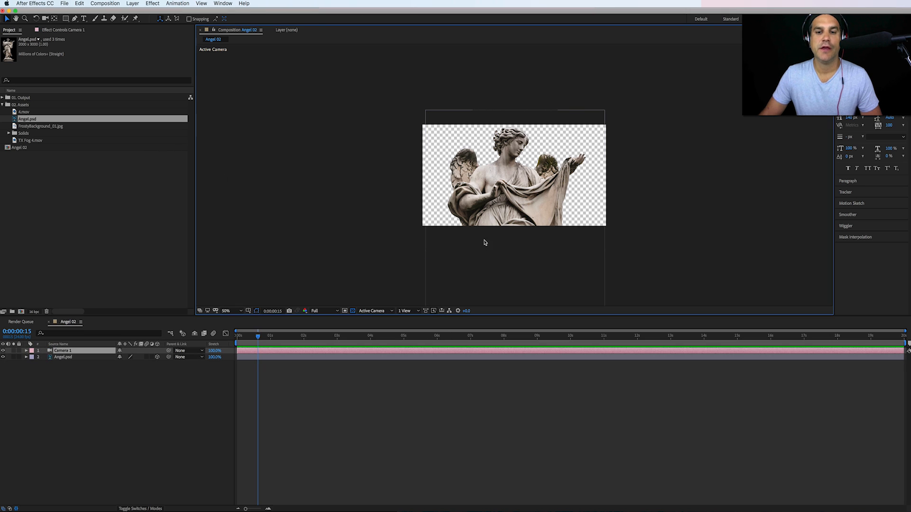
# Step: Track the camera back and down to about 1024, 900, -3655 so more of the statue's body is in frame
pyautogui.press('c')
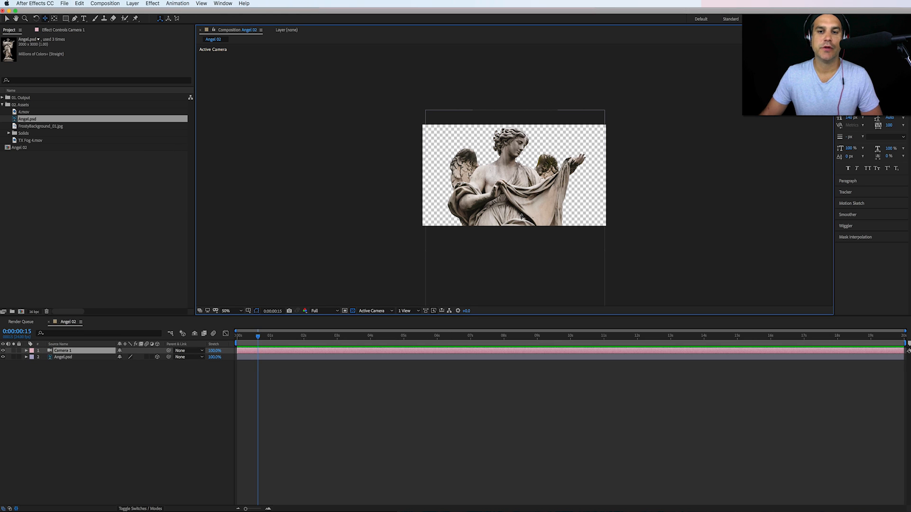
pyautogui.moveTo(522, 215); pyautogui.dragTo(515, 244)
pyautogui.press('c')
pyautogui.press('.')
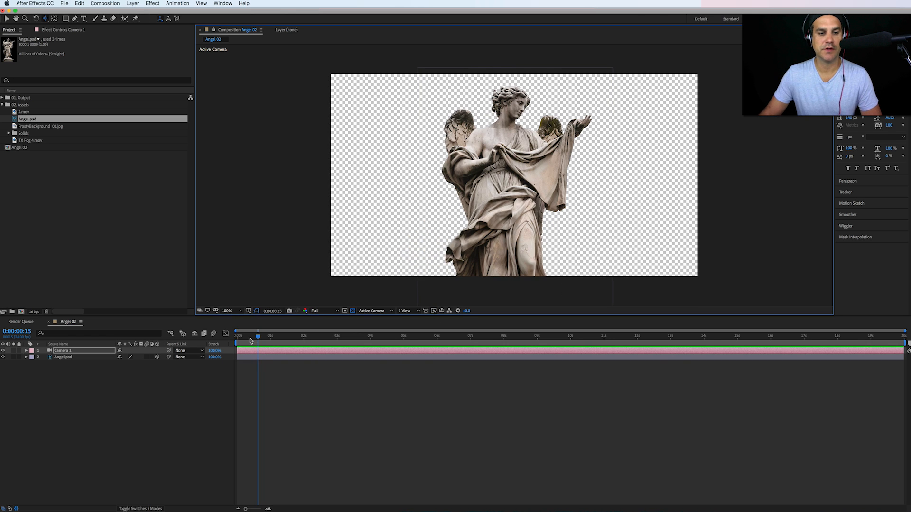
# Step: Set a starting keyframe for the camera's position at 0:00:00:00
pyautogui.press('Home')
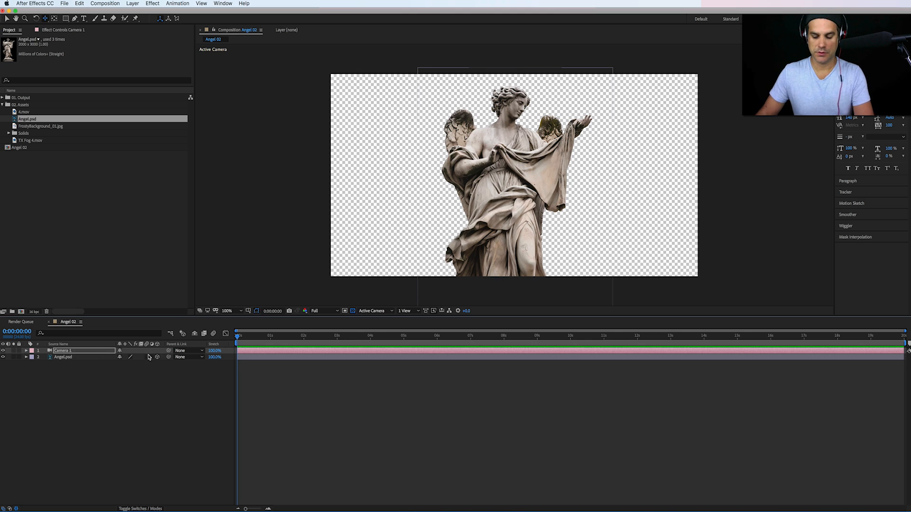
pyautogui.press('p')
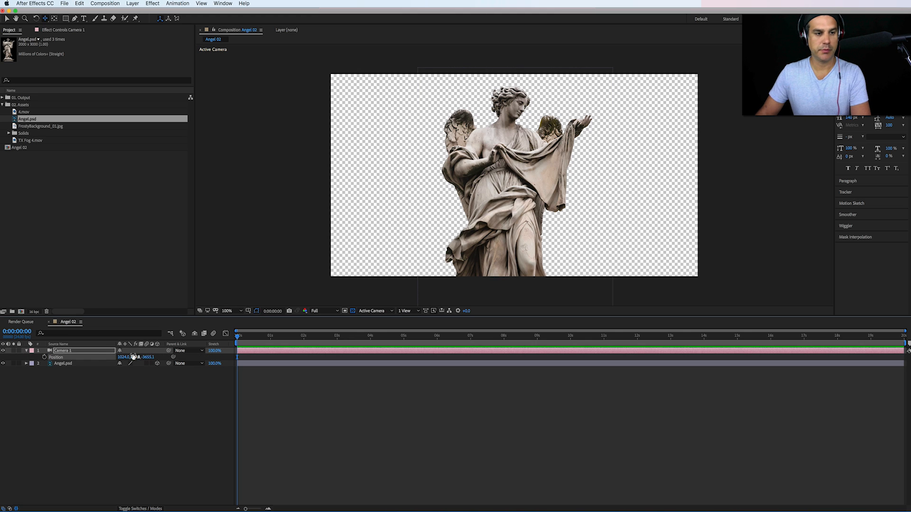
pyautogui.click(44, 358)
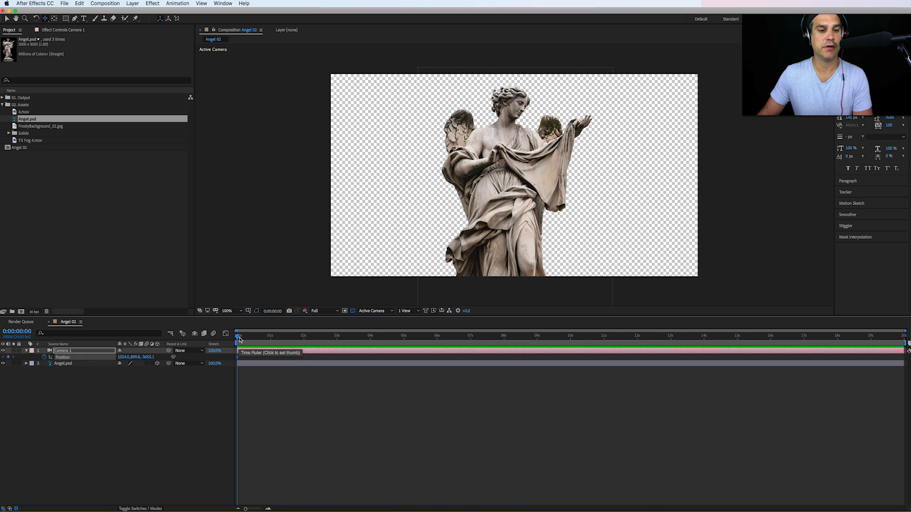
# Step: At 0:00:19:23, track the camera closer to the statue, to about 1024, 804, -3288, as the ending position keyframe
pyautogui.moveTo(239, 339); pyautogui.dragTo(904, 338)
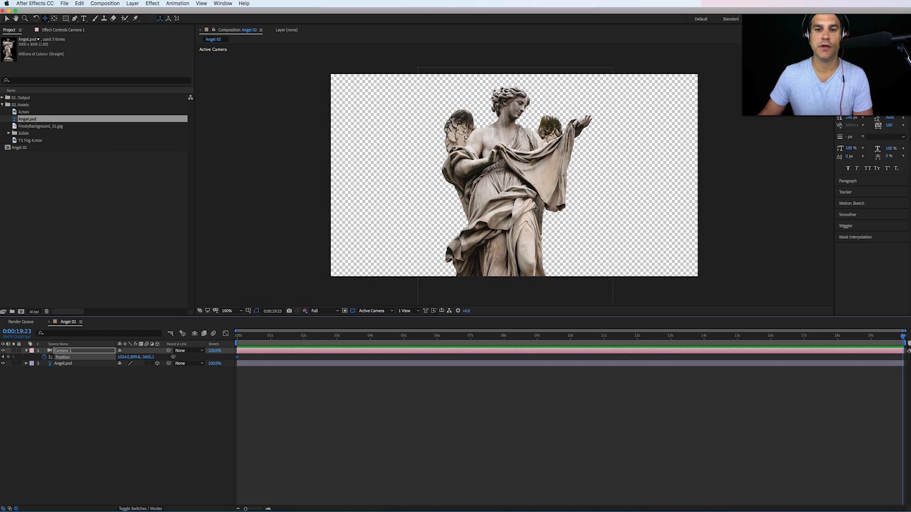
pyautogui.press('c')
pyautogui.moveTo(522, 205); pyautogui.dragTo(528, 187)
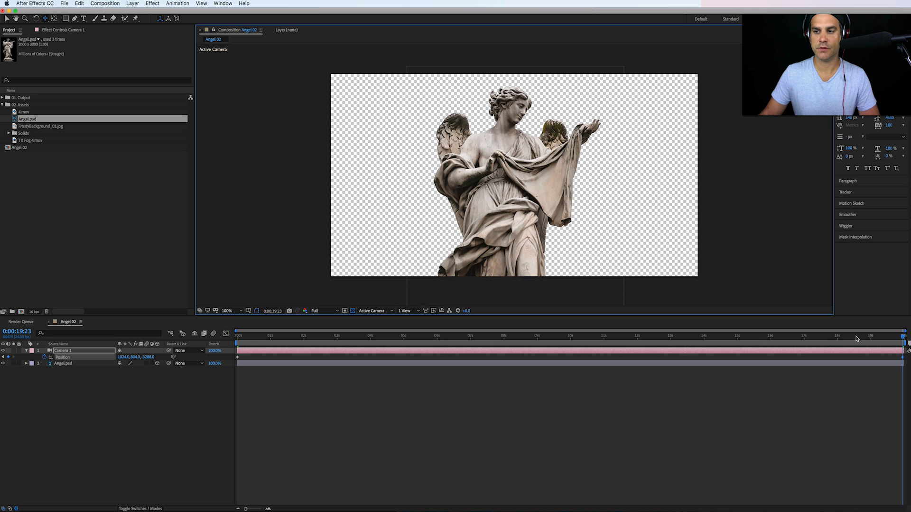
# Step: At 0:00:00:00, track the camera back and down to about 1024, 1181, -5112 to frame nearly the whole statue
pyautogui.press('Home')
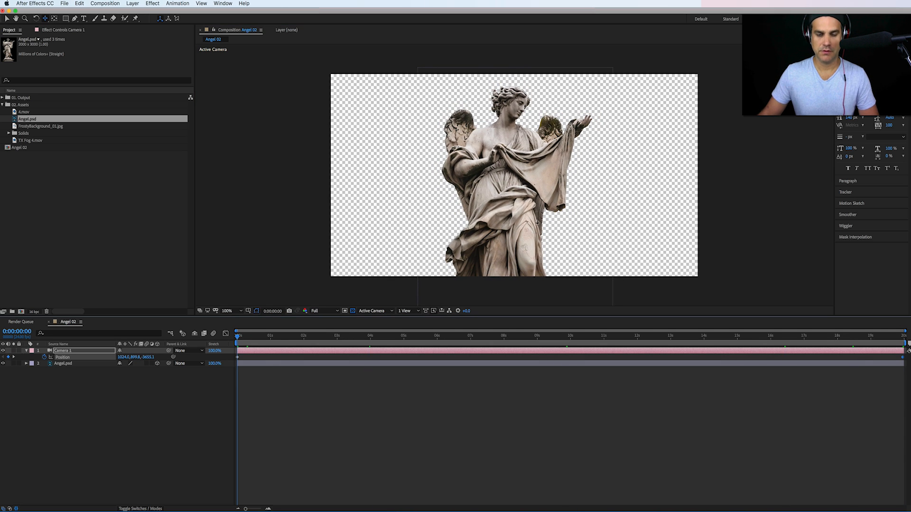
pyautogui.moveTo(536, 223); pyautogui.dragTo(526, 149)
pyautogui.scroll(1, 521, 273)
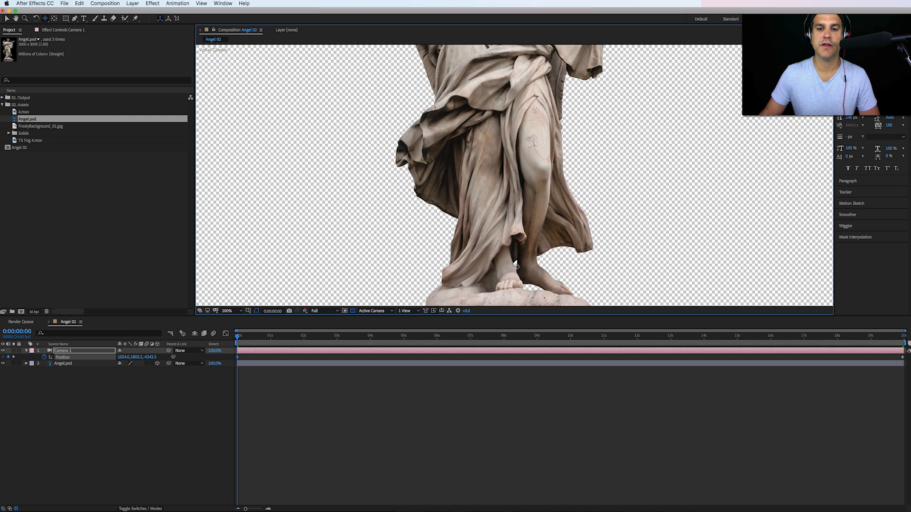
pyautogui.scroll(-1, 516, 267)
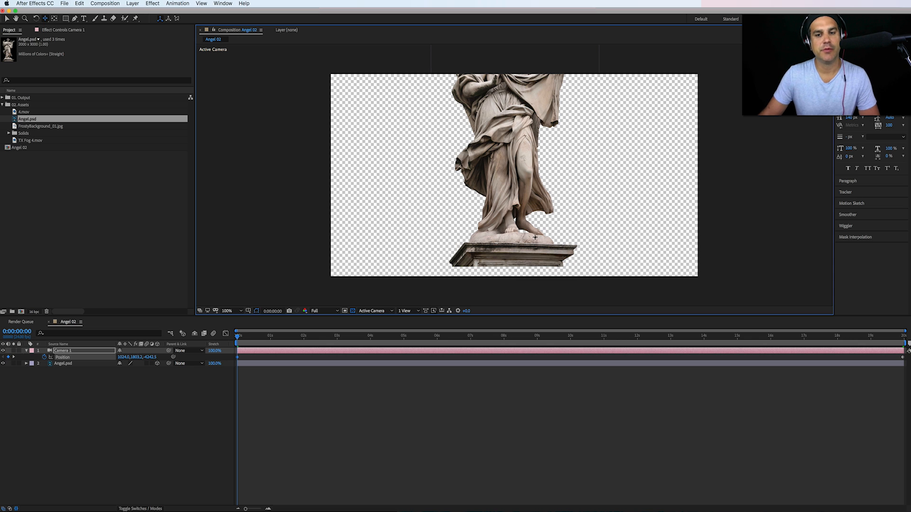
pyautogui.moveTo(532, 231); pyautogui.dragTo(532, 292)
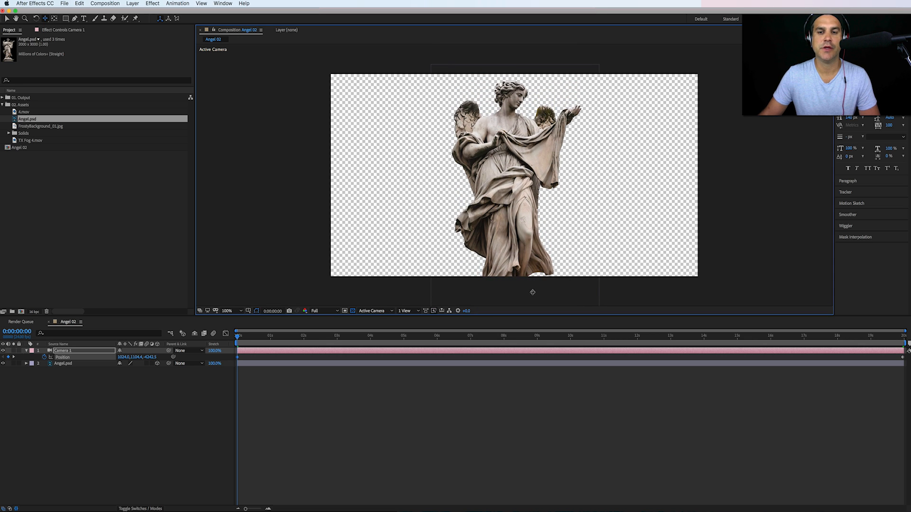
pyautogui.moveTo(528, 252); pyautogui.dragTo(526, 287)
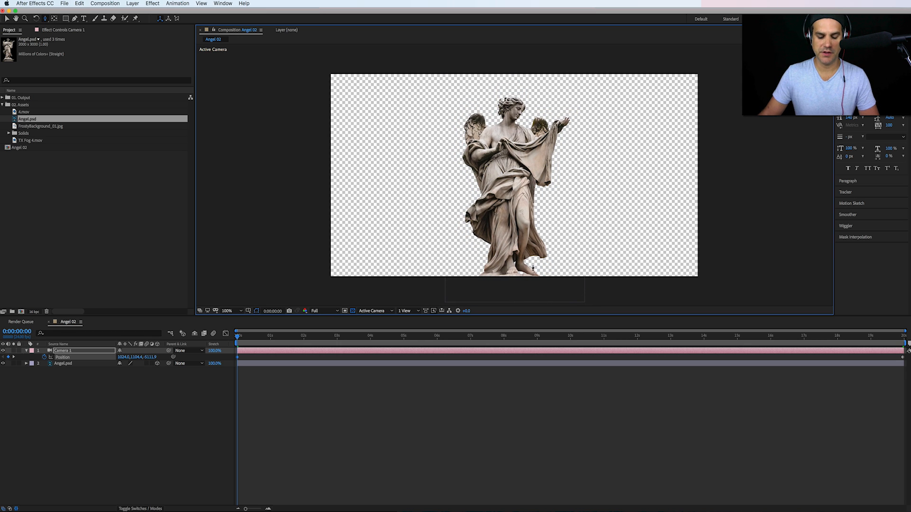
pyautogui.press('c')
pyautogui.moveTo(538, 251); pyautogui.dragTo(532, 258)
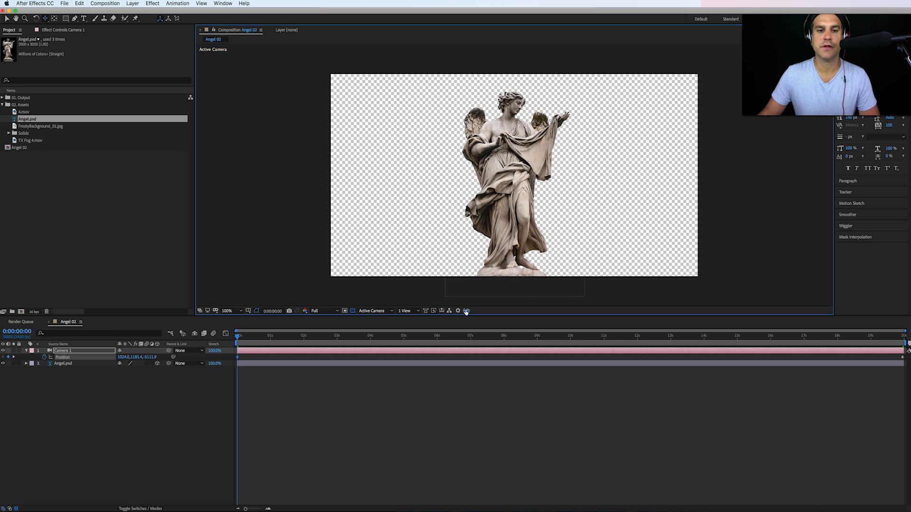
# Step: Delete the camera's ending position keyframe at 0:00:19:23
pyautogui.moveTo(248, 339); pyautogui.dragTo(905, 351)
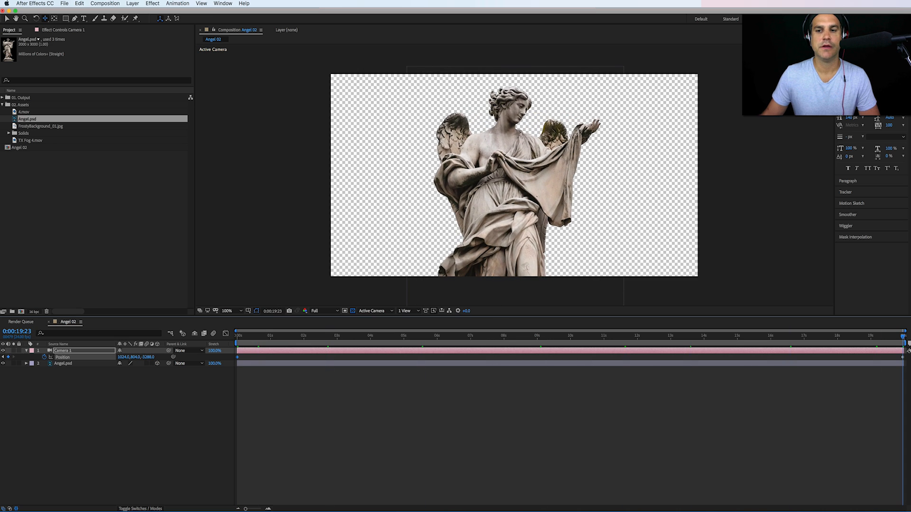
pyautogui.click(903, 357)
pyautogui.press('Delete')
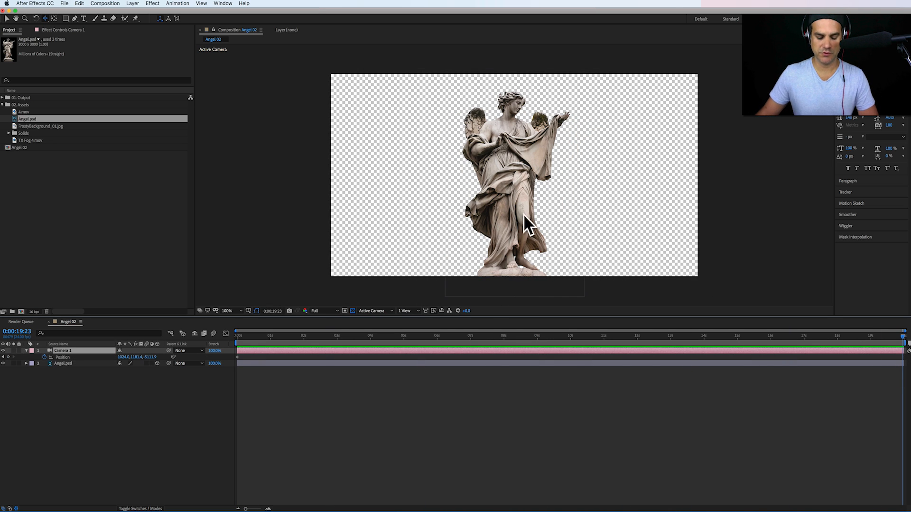
# Step: At 0:00:19:23, track the camera in and up to about 1024, 1043, -4280 as a new ending position keyframe
pyautogui.moveTo(539, 212); pyautogui.dragTo(516, 200)
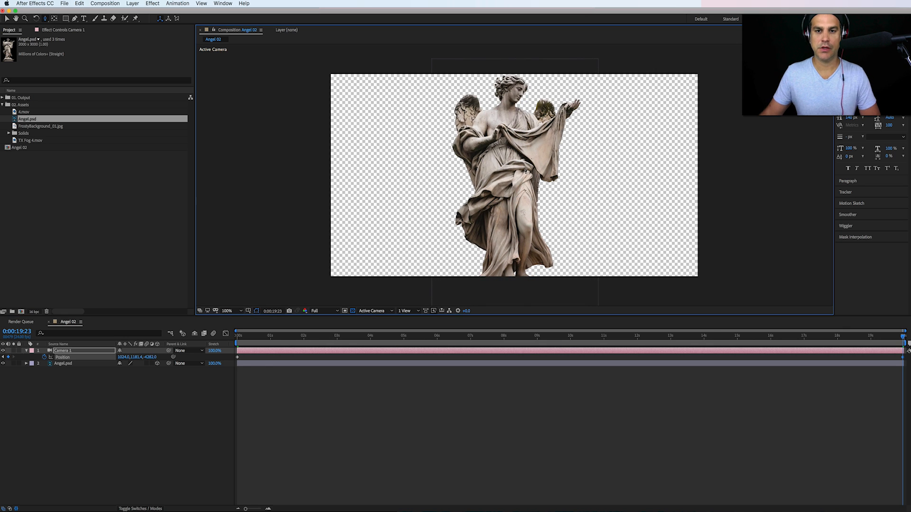
pyautogui.press('c')
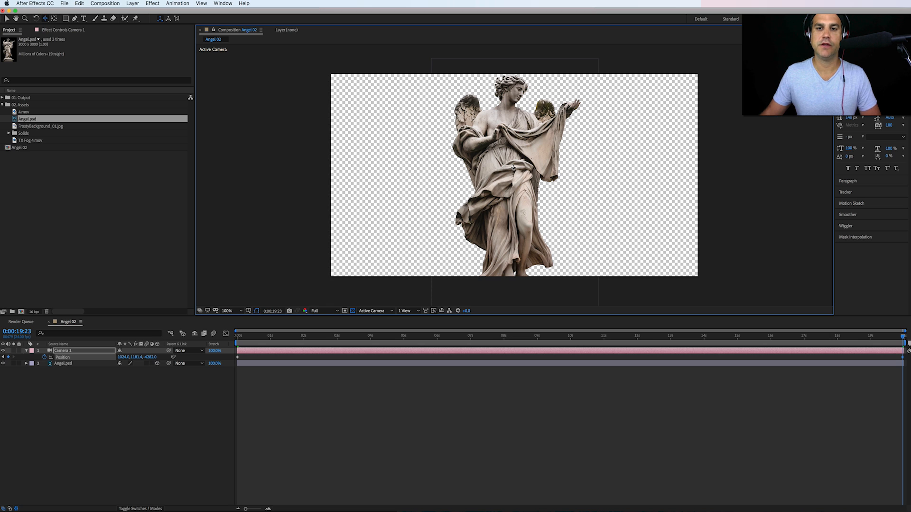
pyautogui.moveTo(513, 168); pyautogui.dragTo(514, 180)
pyautogui.moveTo(904, 338); pyautogui.dragTo(909, 374)
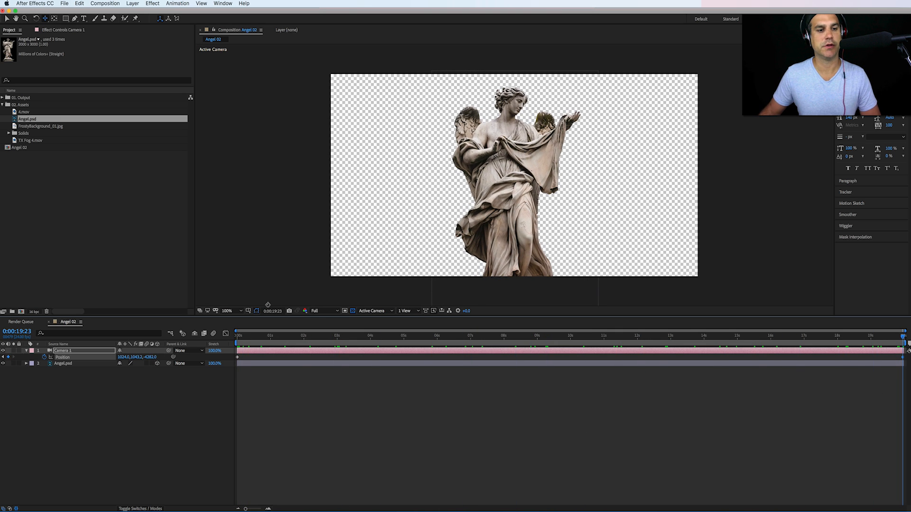
# Step: Return to 0:00:00:00, add FrostyBackground_01.jpg beneath the statue layer and make it a 3D layer
pyautogui.moveTo(277, 341); pyautogui.dragTo(237, 340)
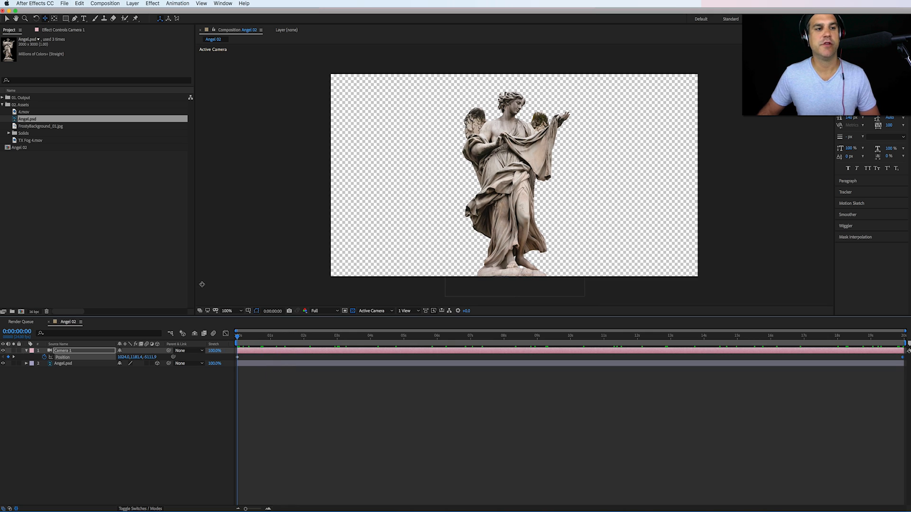
pyautogui.moveTo(30, 127); pyautogui.dragTo(108, 386)
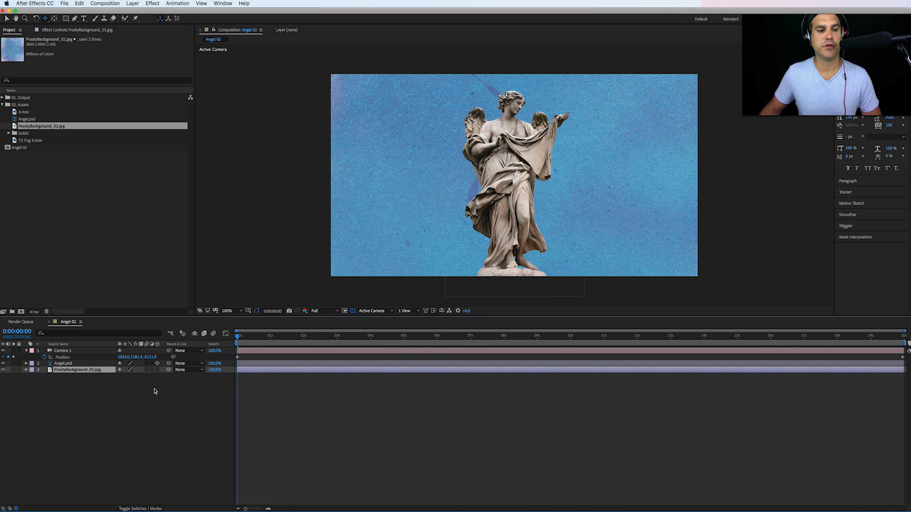
pyautogui.click(157, 370)
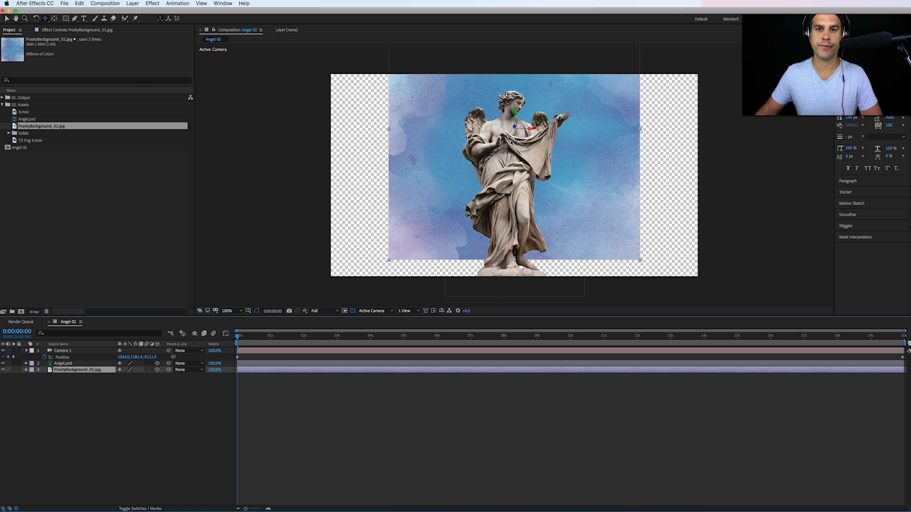
# Step: Move the frosty background behind the statue in depth, setting its Z position to 500
pyautogui.press('v')
pyautogui.moveTo(515, 128); pyautogui.dragTo(157, 445)
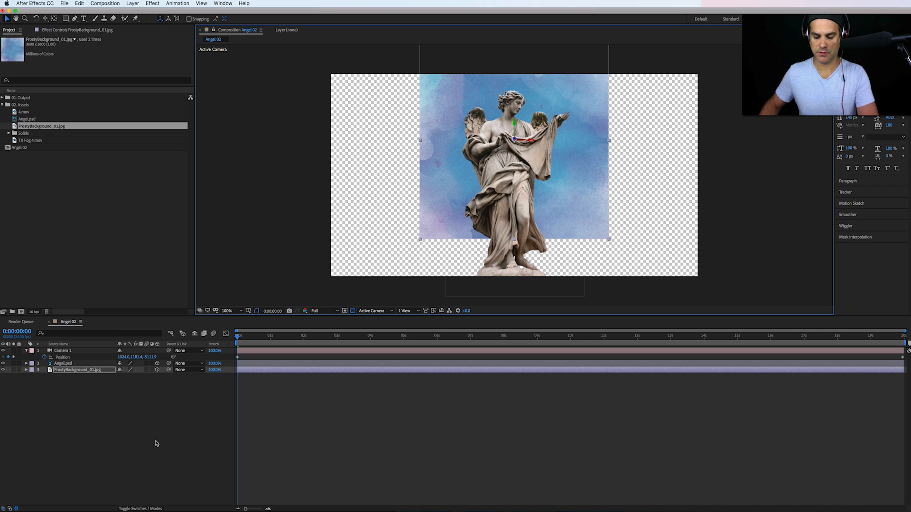
pyautogui.press('p')
pyautogui.moveTo(154, 375); pyautogui.dragTo(9, 474)
pyautogui.click(147, 376)
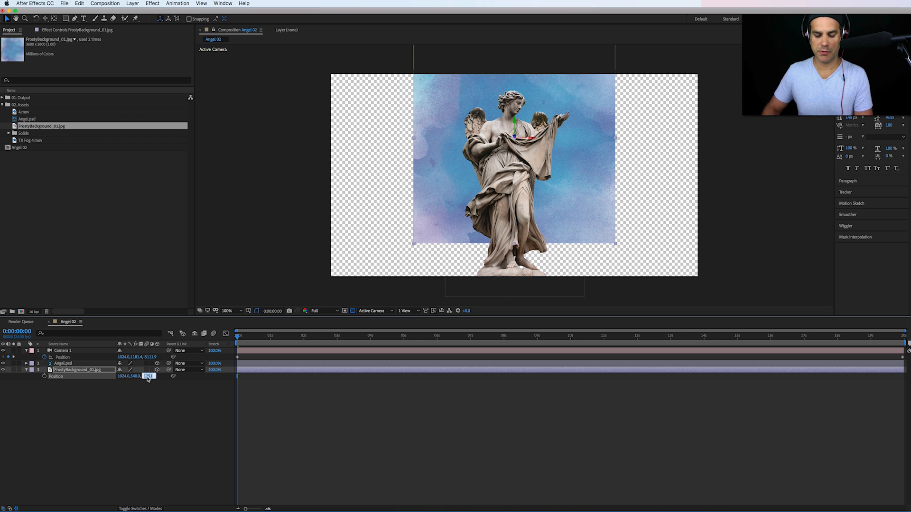
pyautogui.write('500')
pyautogui.press('Return')
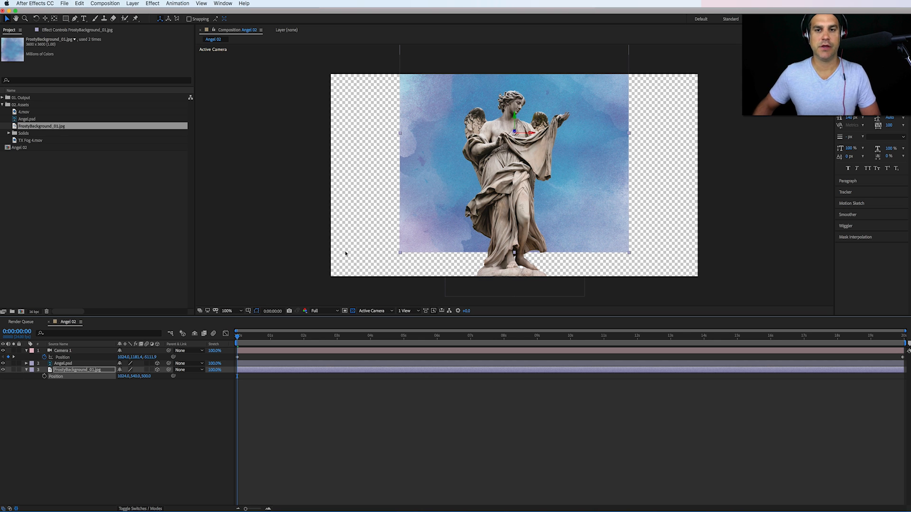
# Step: Scale the frosty background to 164% and lower it so it fills the frame behind the statue
pyautogui.press('s')
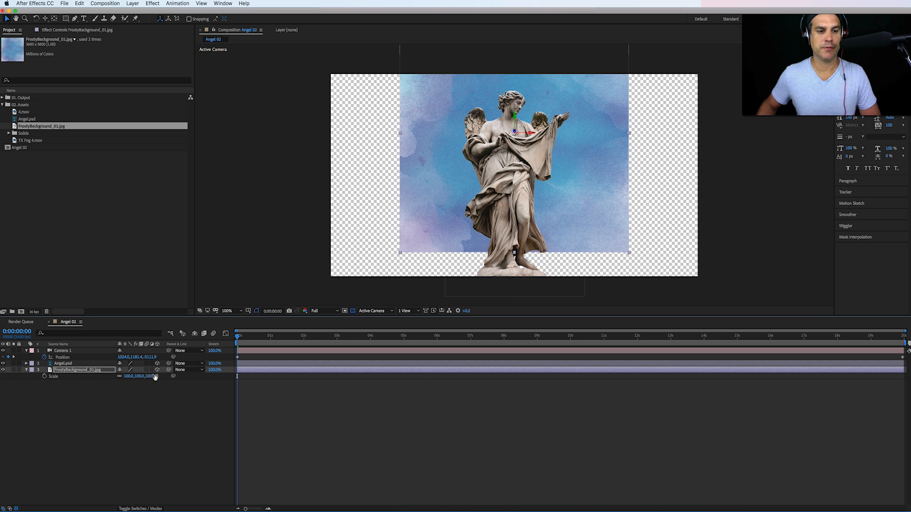
pyautogui.moveTo(155, 375); pyautogui.dragTo(174, 375)
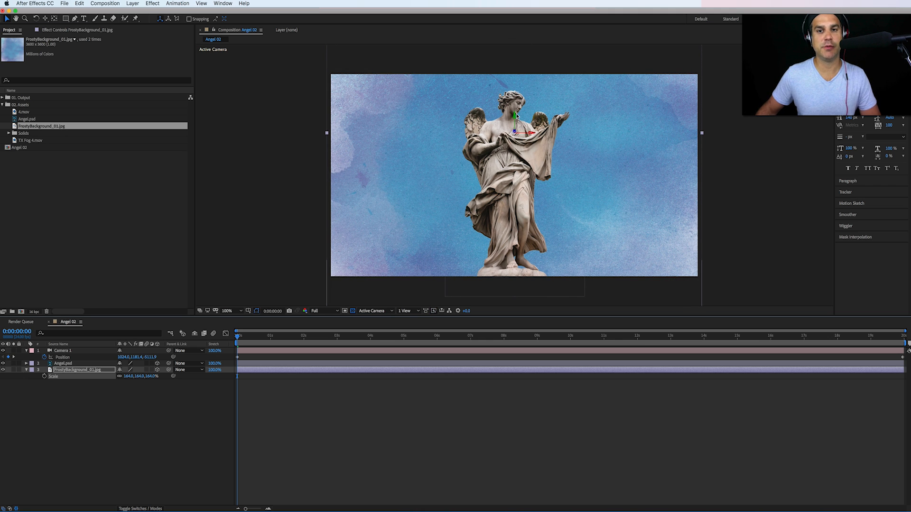
pyautogui.moveTo(516, 118); pyautogui.dragTo(515, 171)
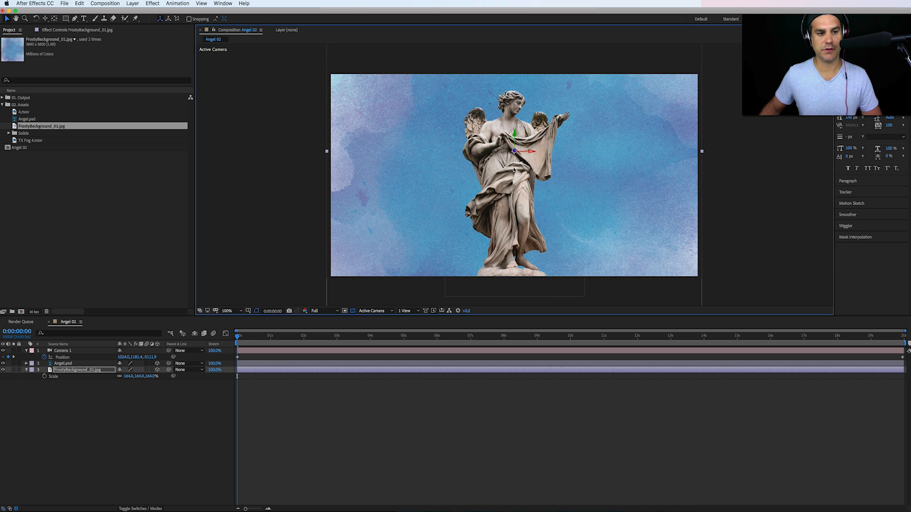
pyautogui.click(80, 371)
pyautogui.click(26, 351)
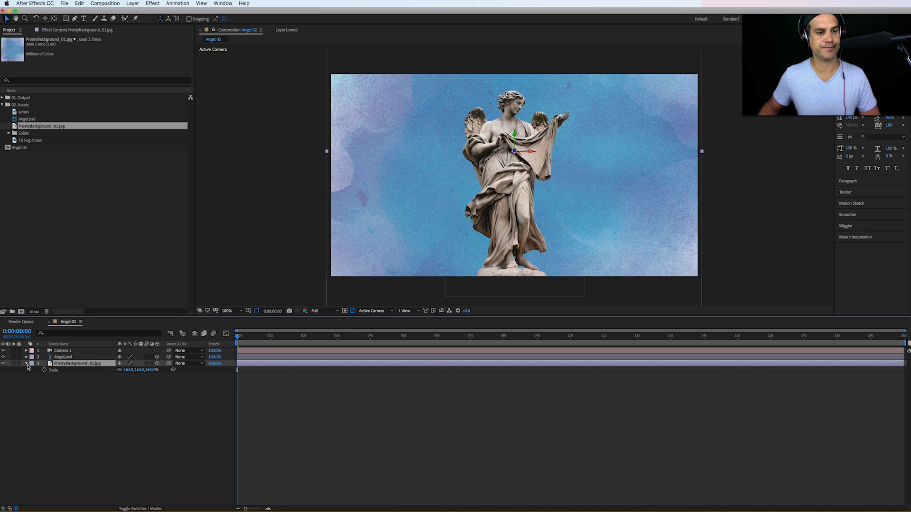
pyautogui.click(26, 364)
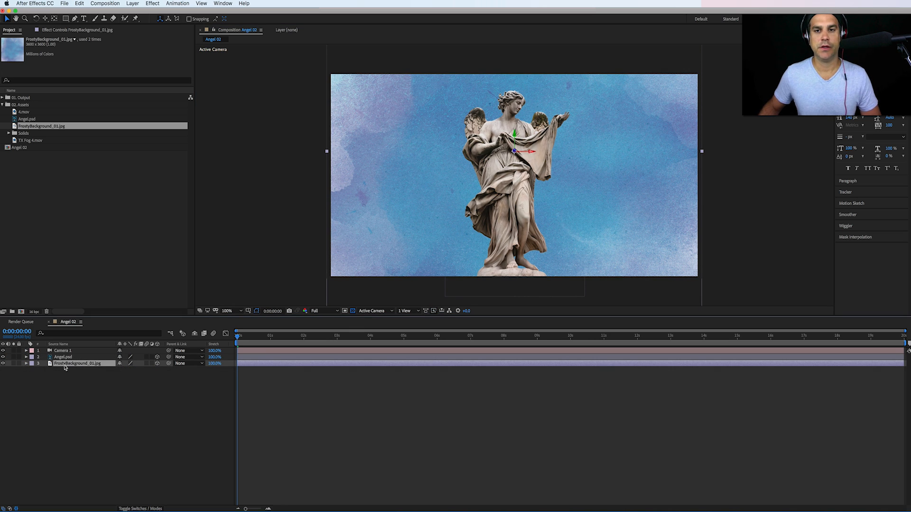
# Step: Push the frosty background farther back in depth and scale it up to 214% so it covers the frame
pyautogui.press('p')
pyautogui.moveTo(148, 370); pyautogui.dragTo(721, 351)
pyautogui.press('s')
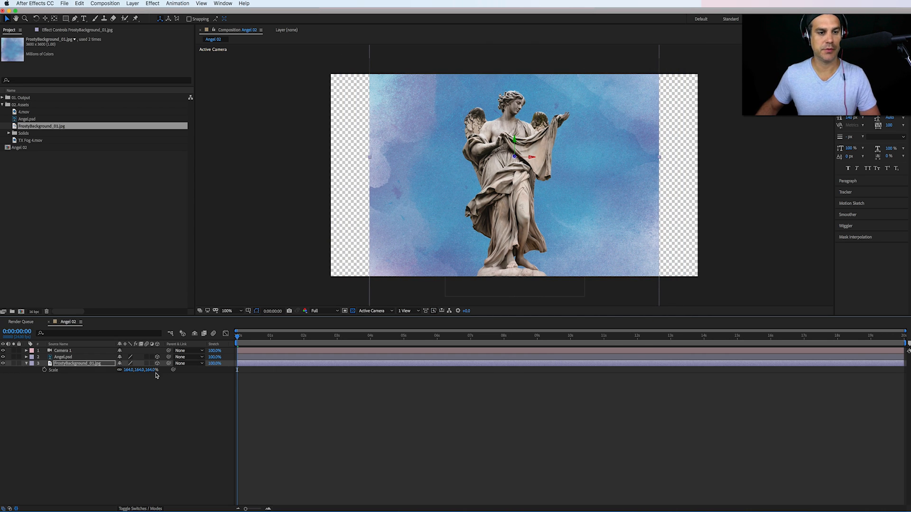
pyautogui.moveTo(150, 370); pyautogui.dragTo(214, 370)
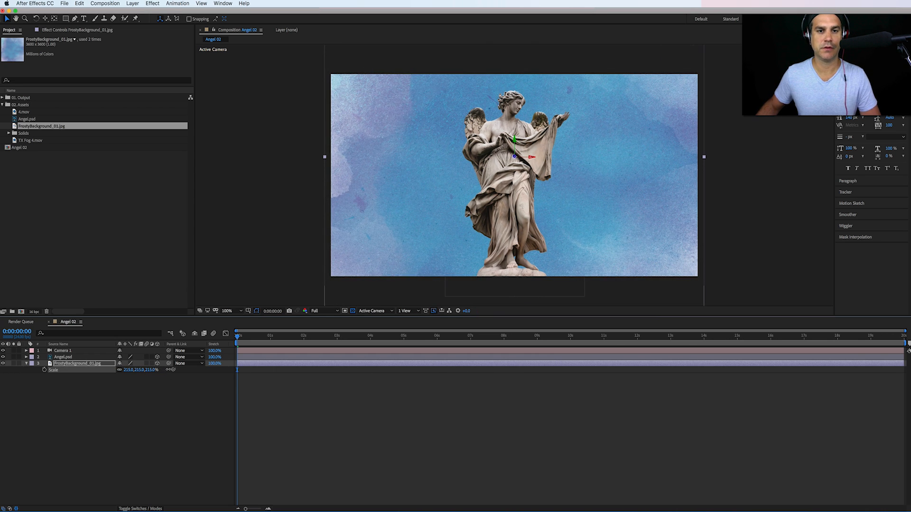
pyautogui.press('space')
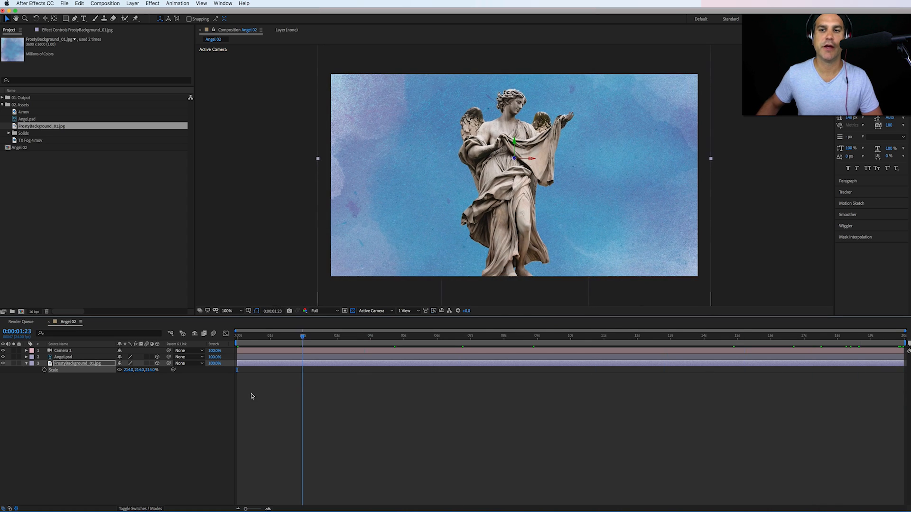
pyautogui.press('space')
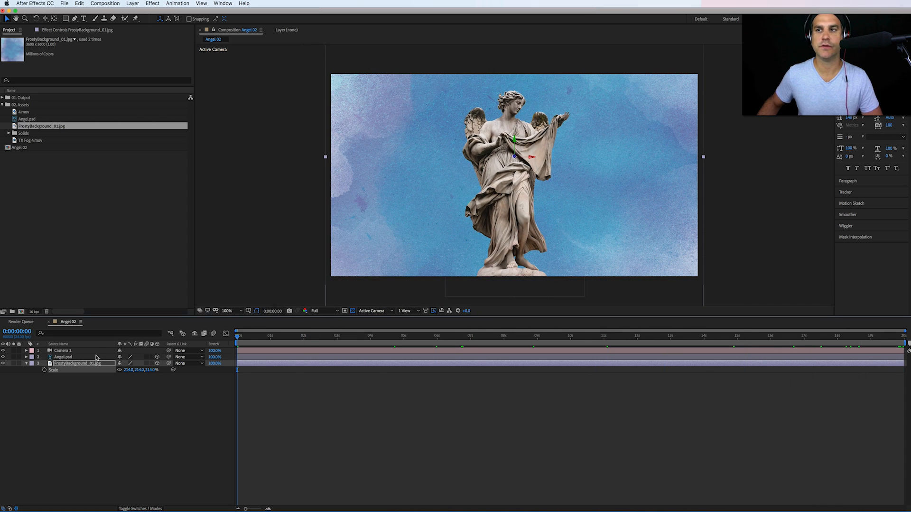
# Step: Bring up the effect controls and check the statue with the frosty background hidden and shown
pyautogui.press('F3')
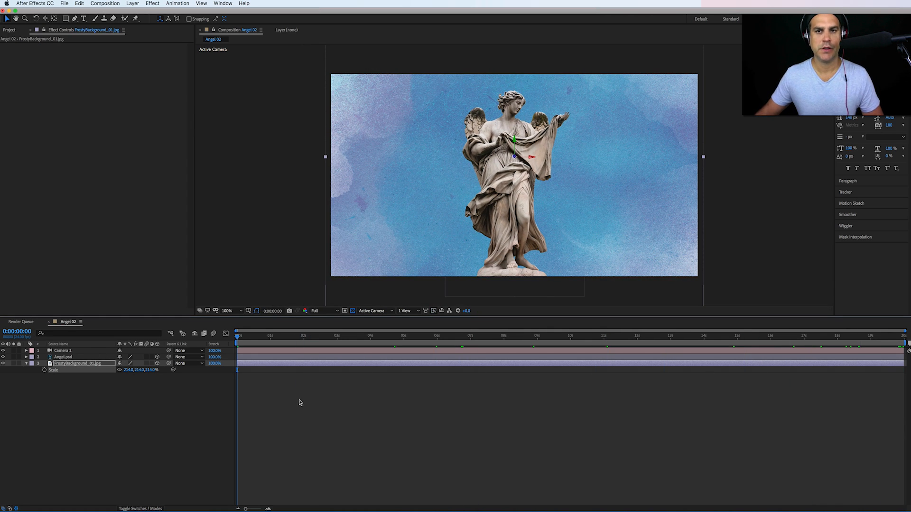
pyautogui.click(26, 363)
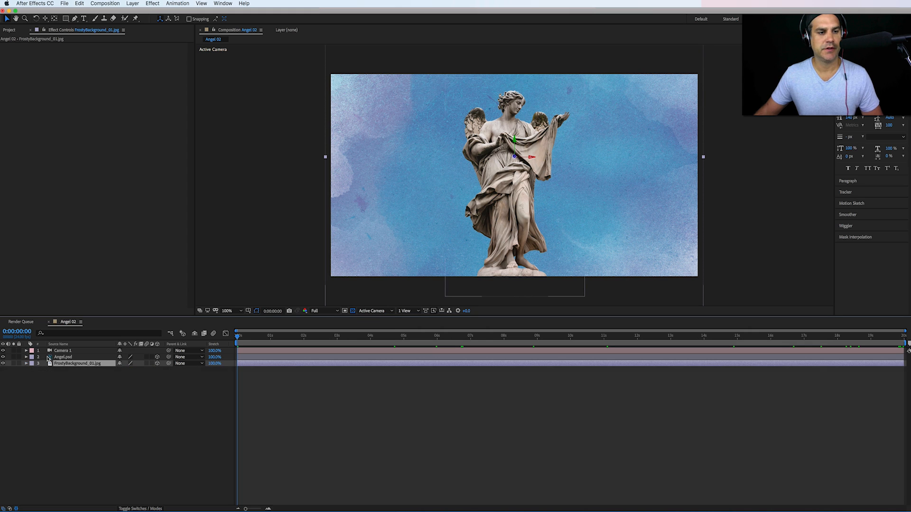
pyautogui.click(66, 357)
pyautogui.click(2, 364)
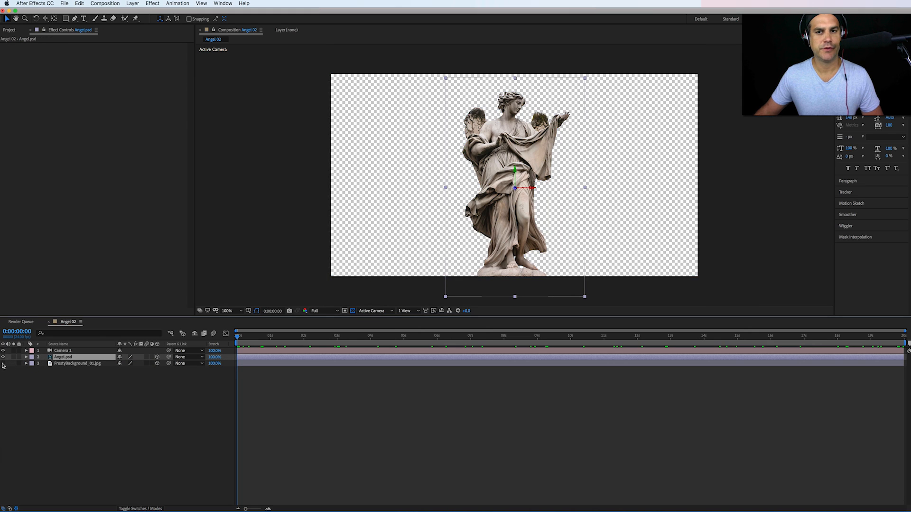
pyautogui.click(3, 364)
# Step: Create a comp-size dark royal blue solid and place it at the bottom of the layer stack
pyautogui.click(53, 364)
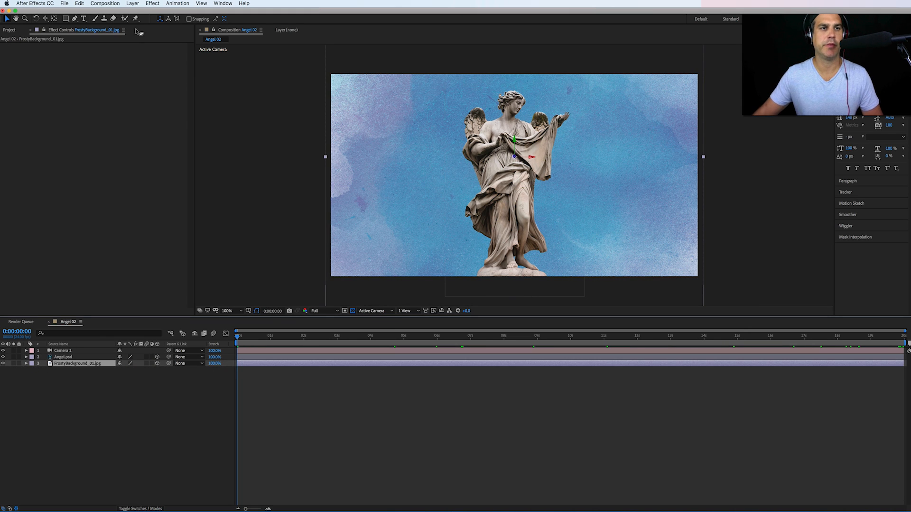
pyautogui.click(132, 4)
pyautogui.moveTo(138, 12)
pyautogui.click(221, 22)
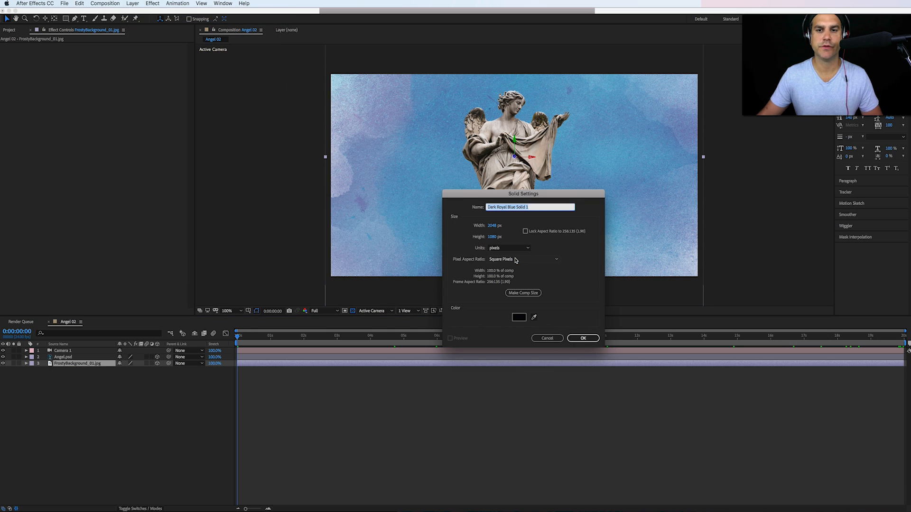
pyautogui.click(523, 293)
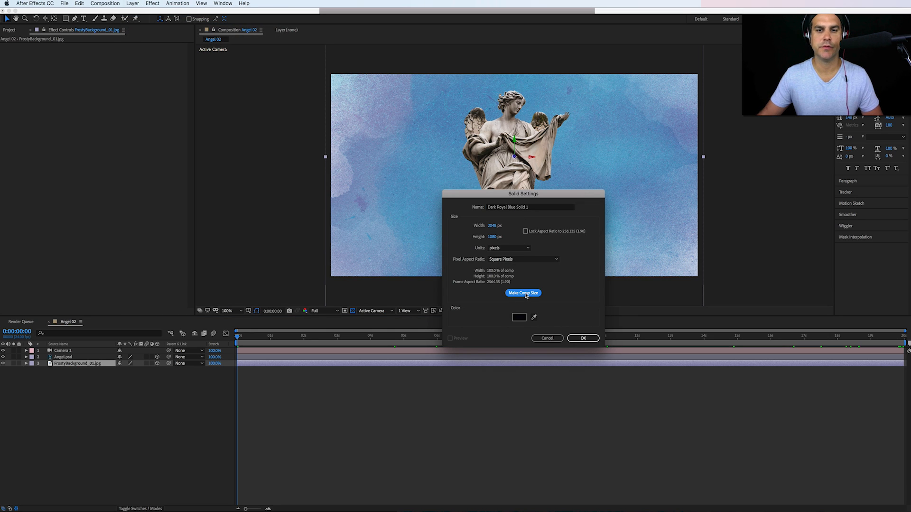
pyautogui.click(583, 338)
pyautogui.moveTo(66, 364); pyautogui.dragTo(67, 375)
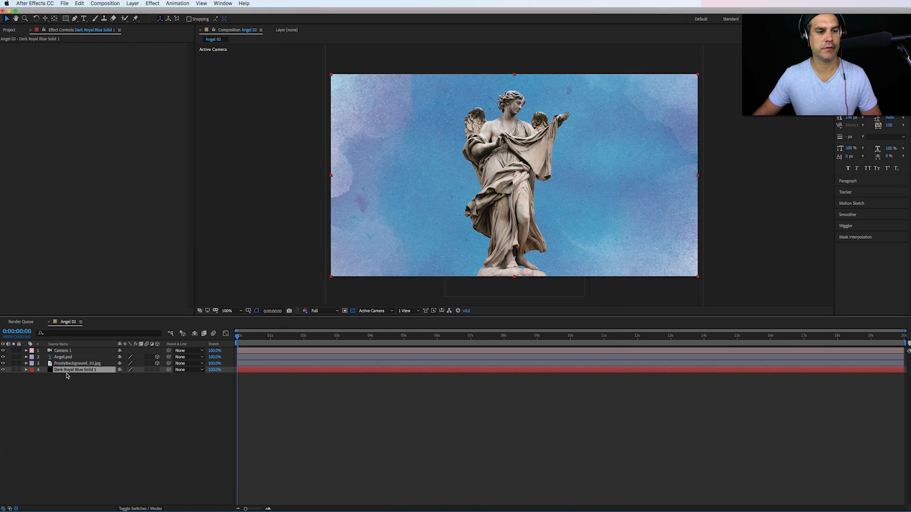
# Step: Hide the frosty background layer and switch to QuickTime Player to view the finished neon angel reference
pyautogui.click(3, 364)
pyautogui.click(64, 358)
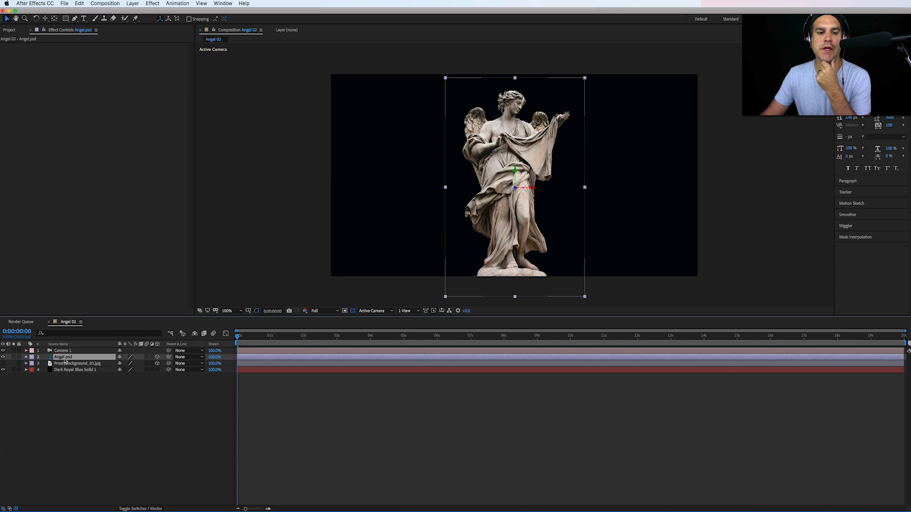
pyautogui.click(738, 494)
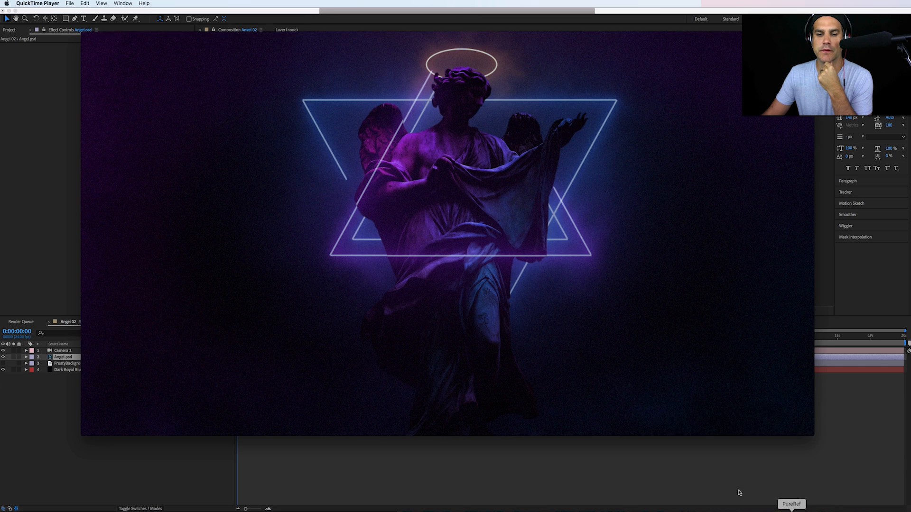
# Step: Scrub the neon angel reference from its first frame to near its end and return to After Effects
pyautogui.click(679, 427)
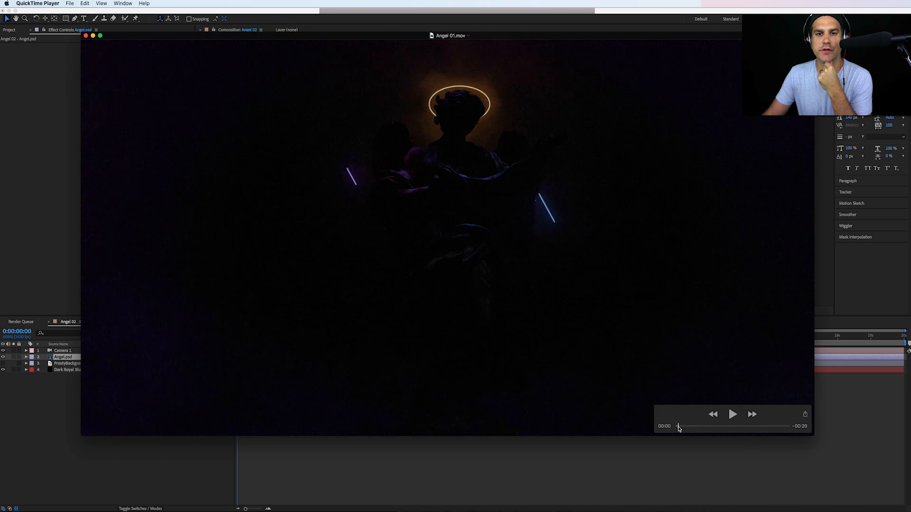
pyautogui.moveTo(678, 427); pyautogui.dragTo(785, 429)
pyautogui.click(760, 466)
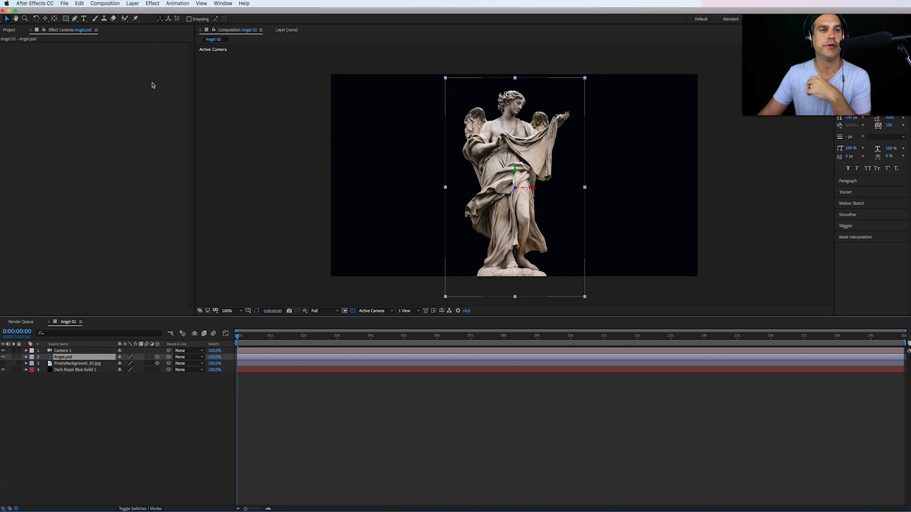
# Step: Apply a Levels effect to the angel statue and darken it with Input Black about 12850 and gamma 0.17
pyautogui.click(152, 3)
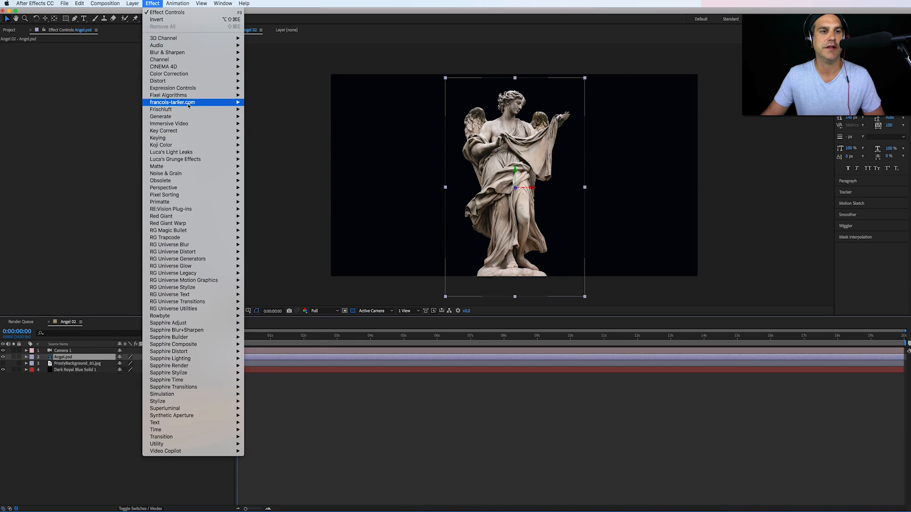
pyautogui.moveTo(190, 74)
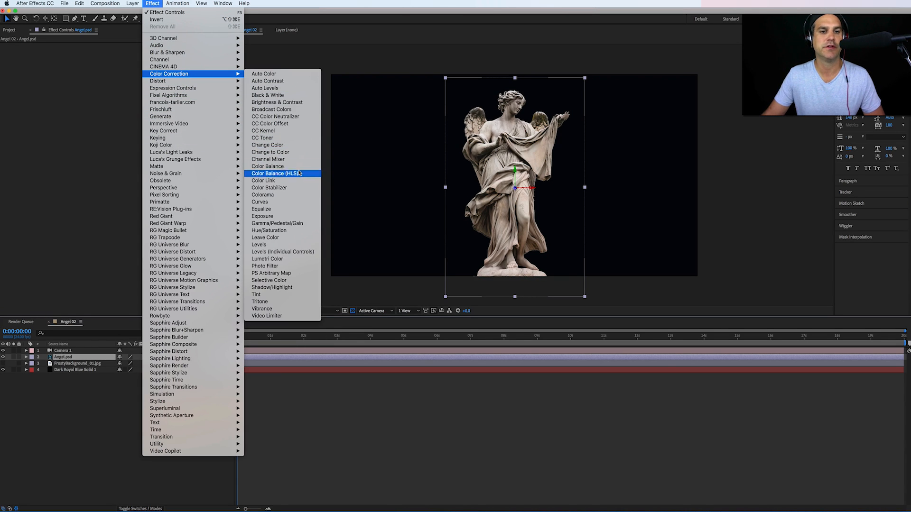
pyautogui.click(300, 244)
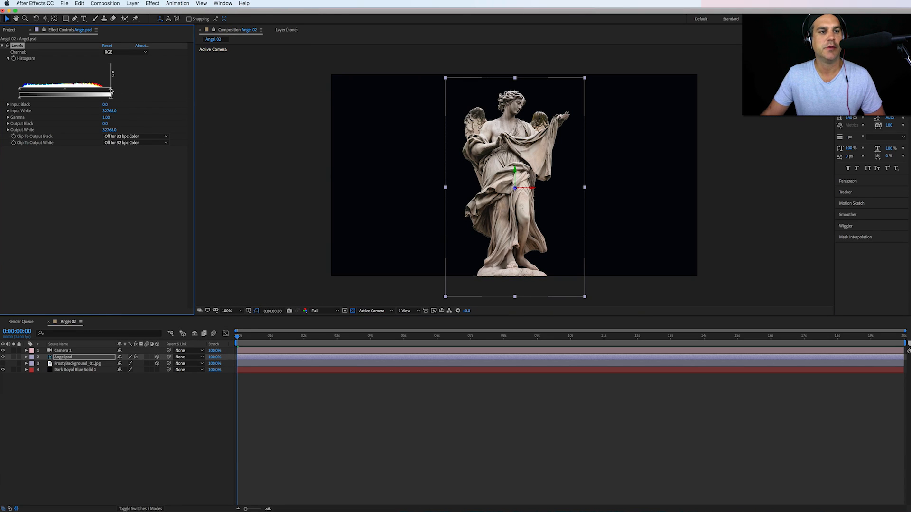
pyautogui.moveTo(110, 90)
pyautogui.mouseDown()
pyautogui.moveTo(94, 91)
pyautogui.moveTo(112, 91)
pyautogui.mouseUp()
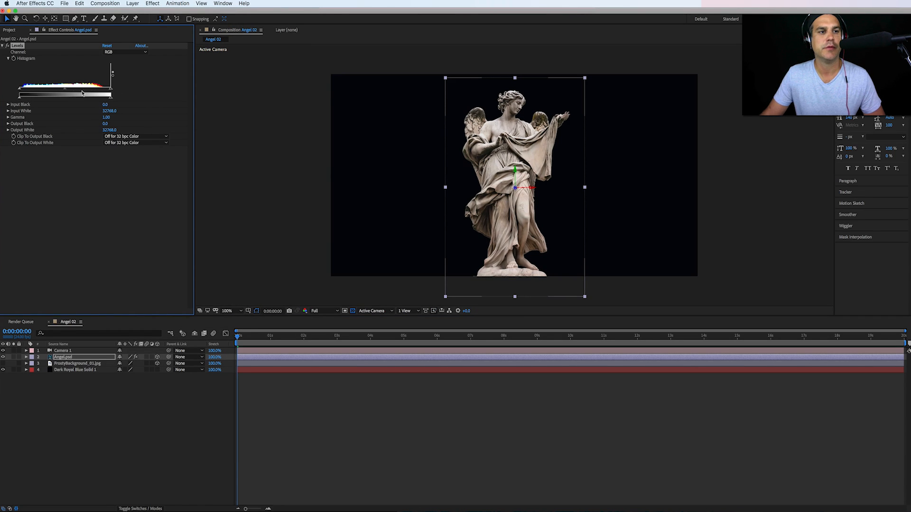
pyautogui.moveTo(17, 91); pyautogui.dragTo(106, 91)
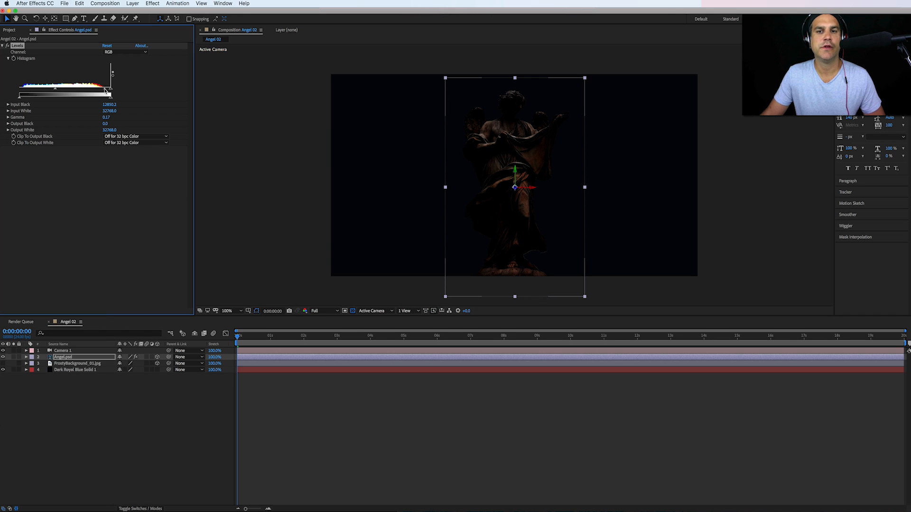
# Step: Compare the statue with Levels off and on, and darken it further to Input Black 13621.2 and gamma 0.14
pyautogui.press('.')
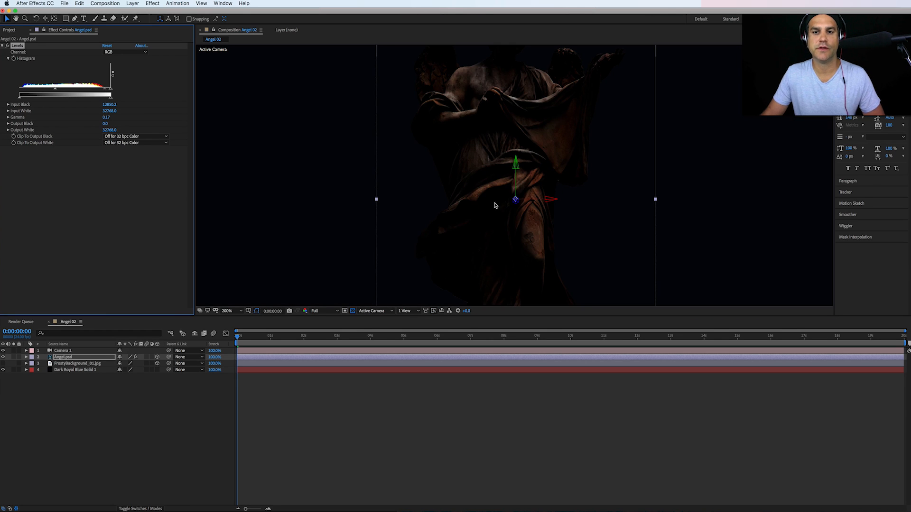
pyautogui.moveTo(495, 188); pyautogui.dragTo(504, 251)
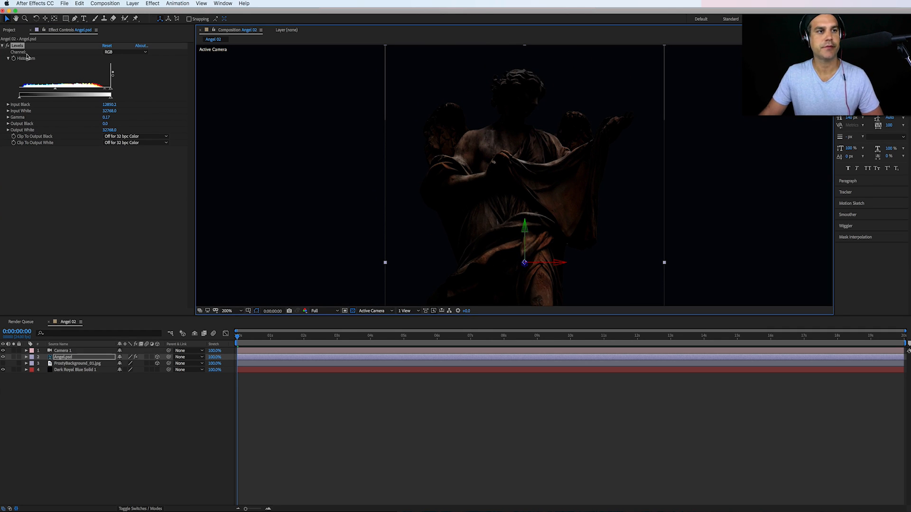
pyautogui.click(7, 46)
pyautogui.click(7, 46)
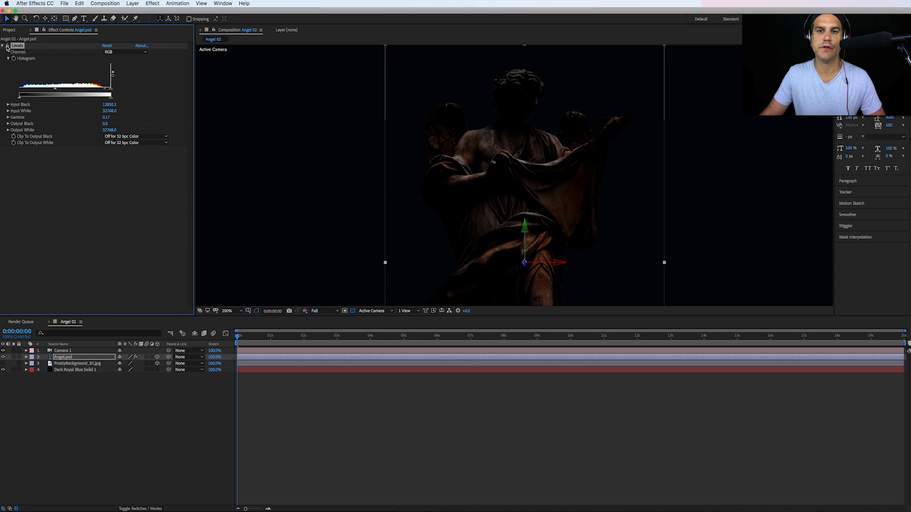
pyautogui.moveTo(56, 91); pyautogui.dragTo(110, 93)
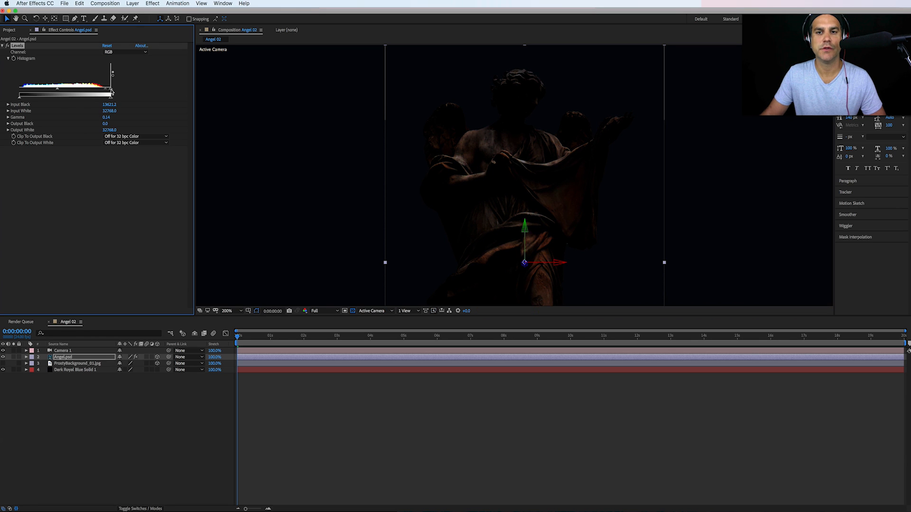
pyautogui.press(',')
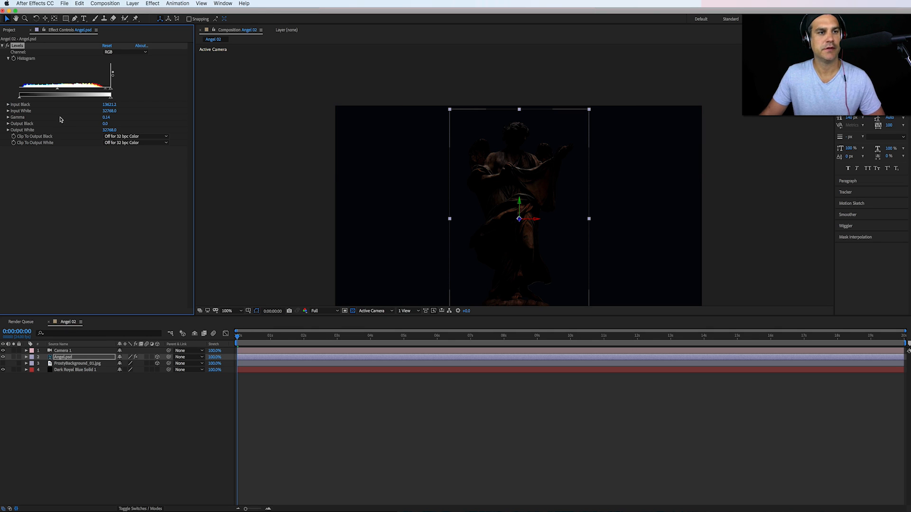
# Step: Keyframe the statue's Levels histogram at the first frame and reset the effect to its defaults at 0:00:19:23
pyautogui.click(14, 59)
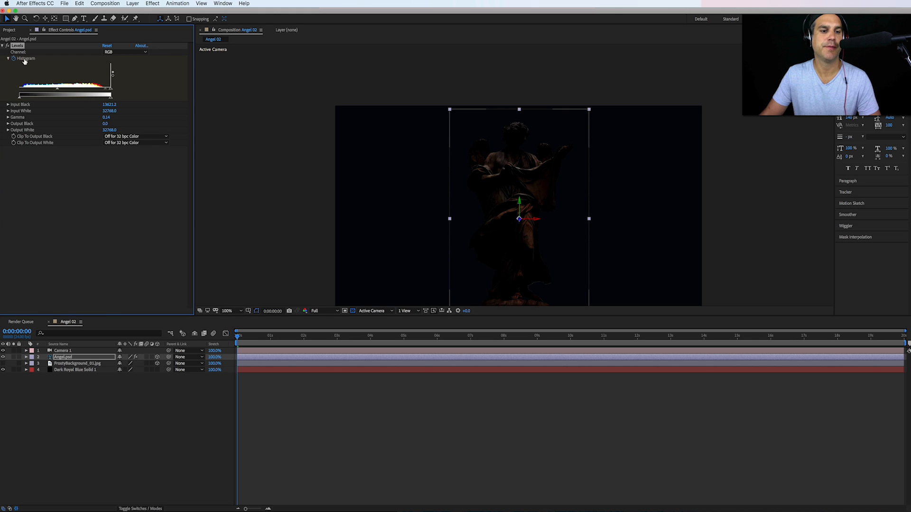
pyautogui.click(99, 359)
pyautogui.moveTo(241, 338); pyautogui.dragTo(903, 336)
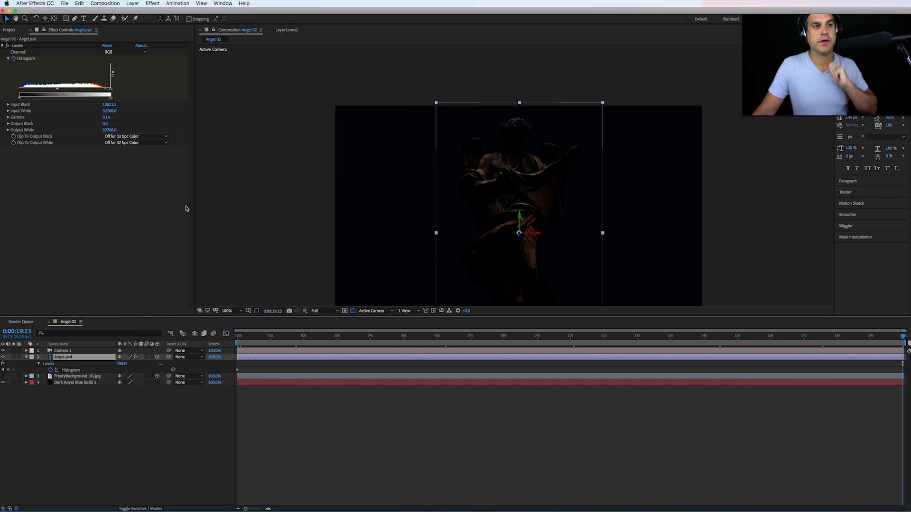
pyautogui.click(107, 46)
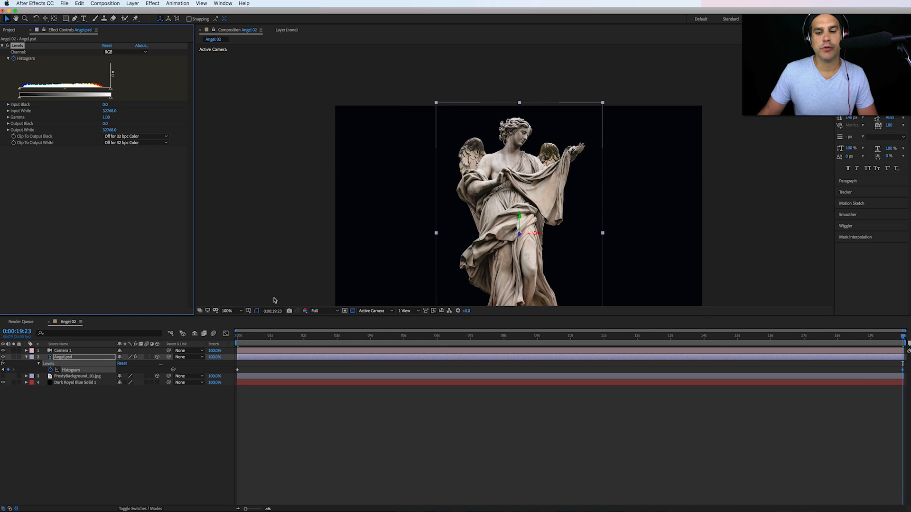
# Step: Switch to QuickTime Player to examine the statue's brightness in the reference's final frame, and return to After Effects
pyautogui.click(811, 511)
pyautogui.moveTo(752, 414)
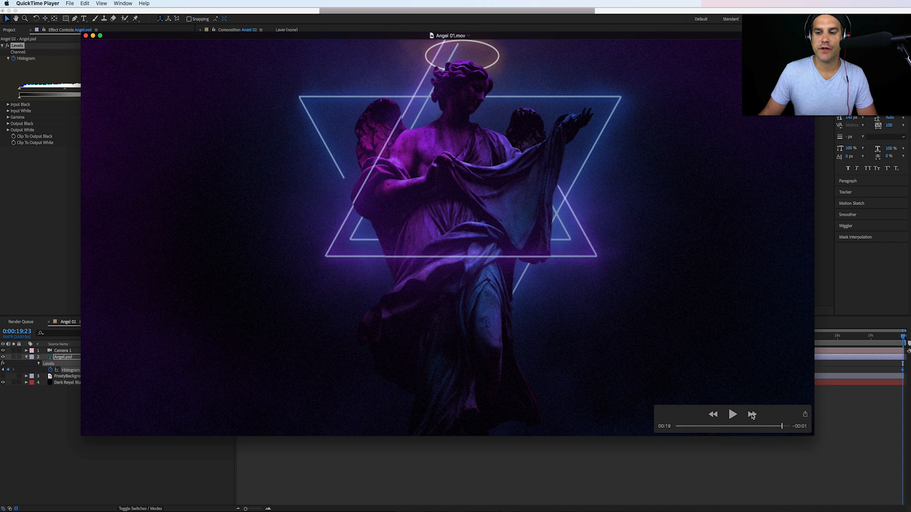
pyautogui.moveTo(778, 426); pyautogui.dragTo(795, 426)
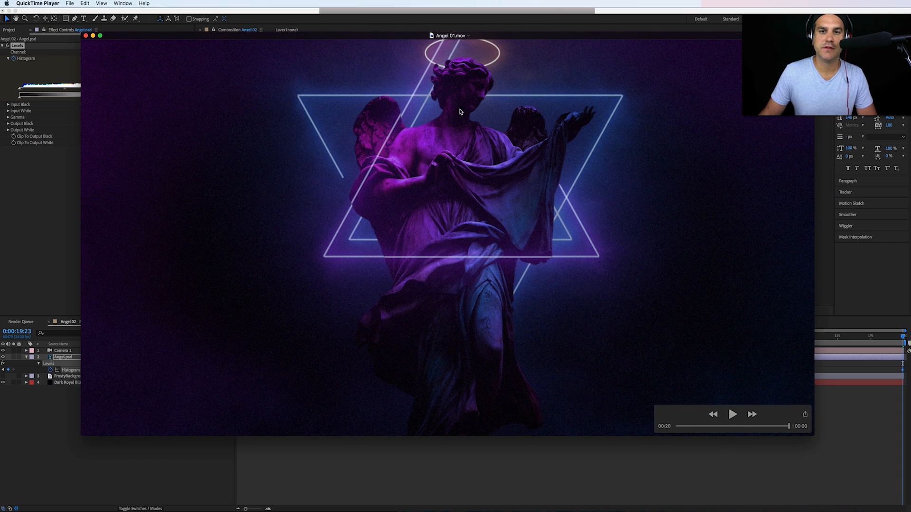
pyautogui.click(891, 424)
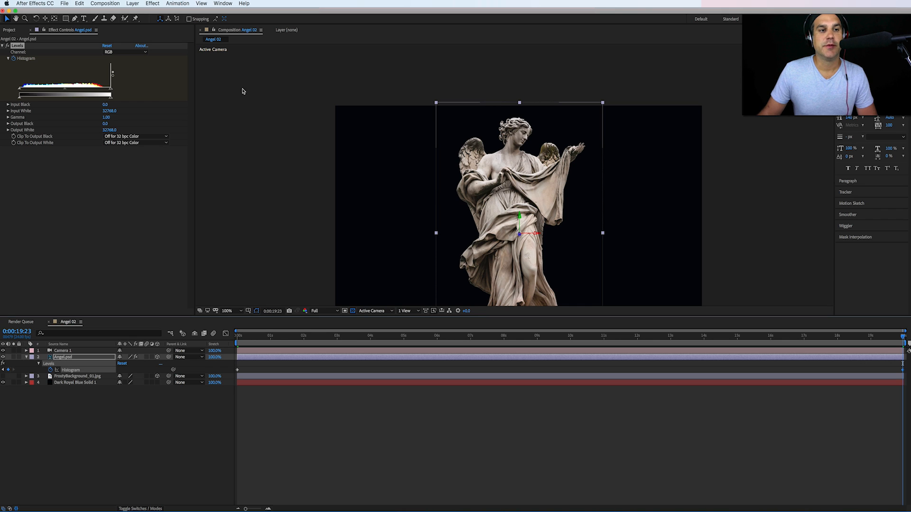
# Step: Set the statue's ending Levels at 0:00:19:23 to Input Black 5011.8, Input White 30712 and gamma 0.33
pyautogui.moveTo(111, 91); pyautogui.dragTo(103, 95)
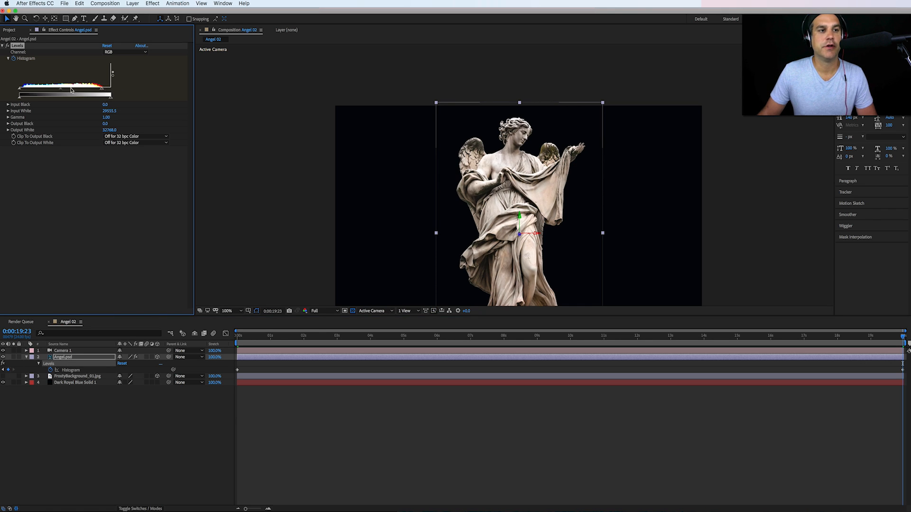
pyautogui.moveTo(20, 89); pyautogui.dragTo(89, 92)
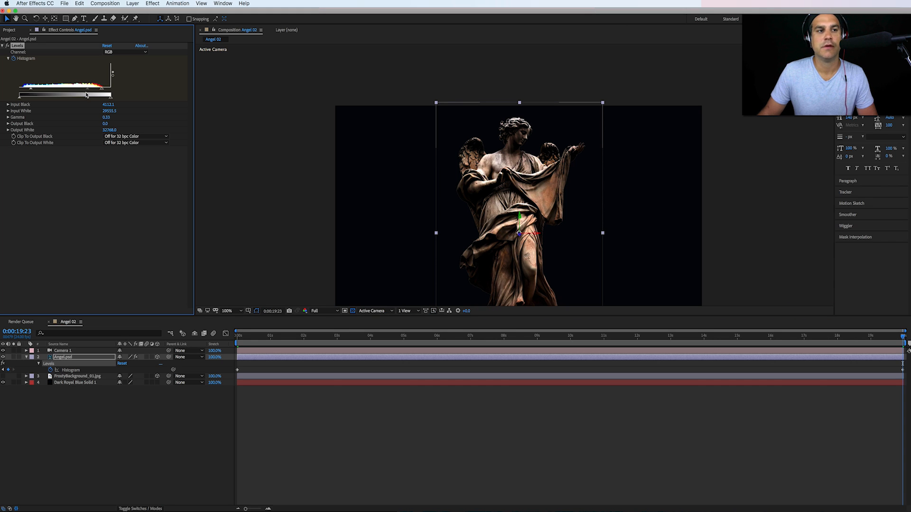
pyautogui.moveTo(31, 90); pyautogui.dragTo(34, 90)
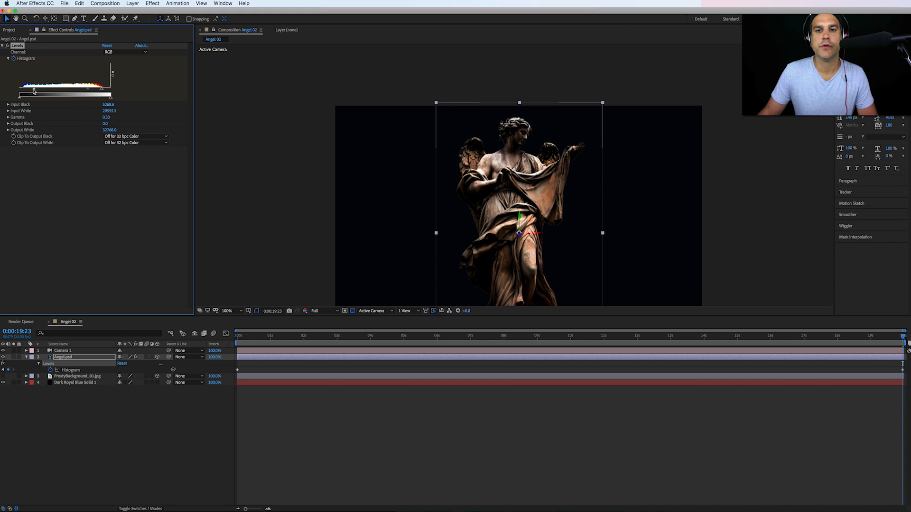
pyautogui.moveTo(103, 90); pyautogui.dragTo(106, 91)
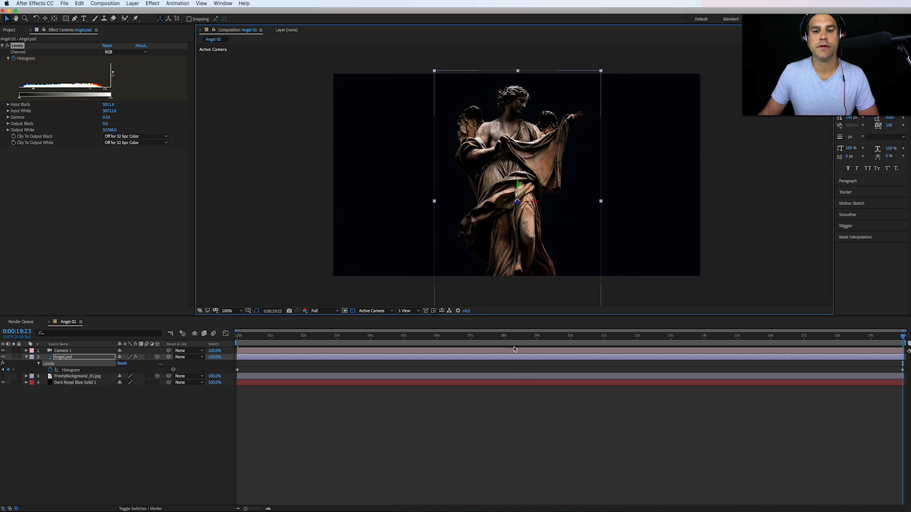
# Step: Preview the statue's brightening, set its ending Levels gamma to 0.34 and compare the result with the QuickTime reference
pyautogui.moveTo(480, 343); pyautogui.dragTo(905, 392)
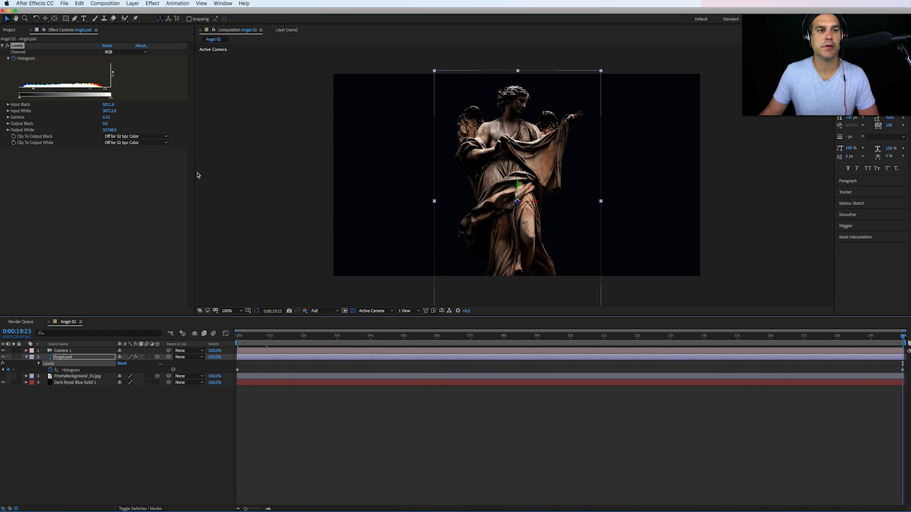
pyautogui.moveTo(92, 91); pyautogui.dragTo(89, 91)
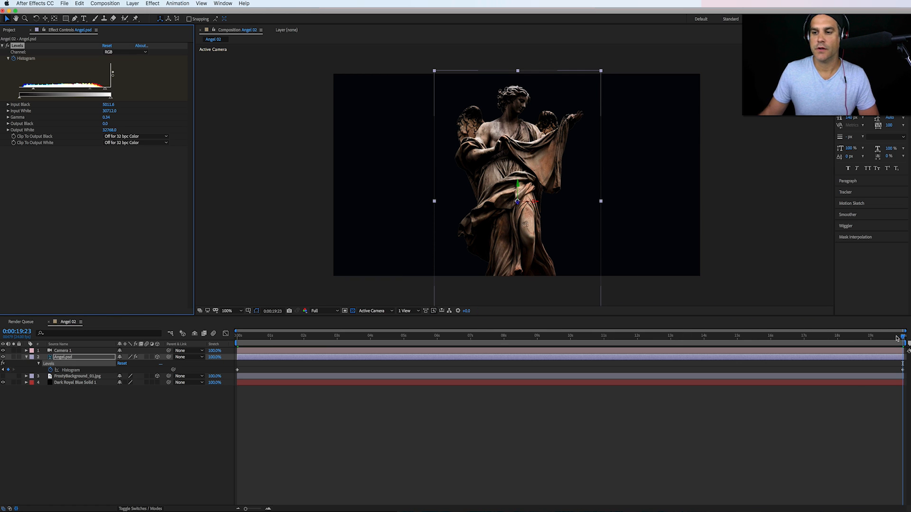
pyautogui.moveTo(902, 337); pyautogui.dragTo(906, 368)
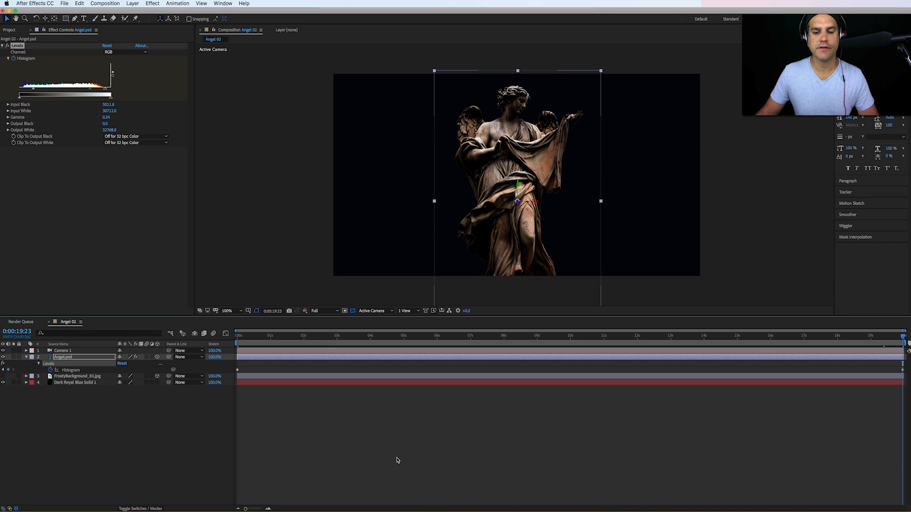
pyautogui.click(809, 510)
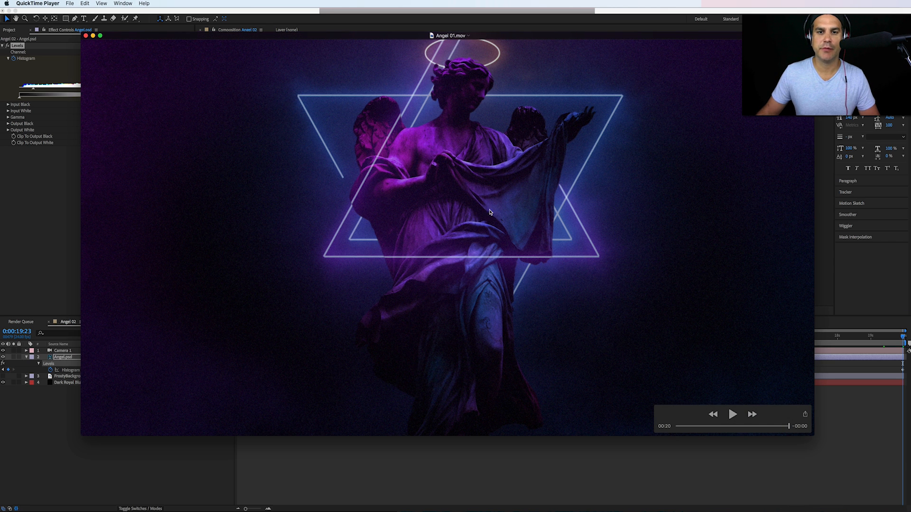
pyautogui.click(666, 458)
pyautogui.click(77, 358)
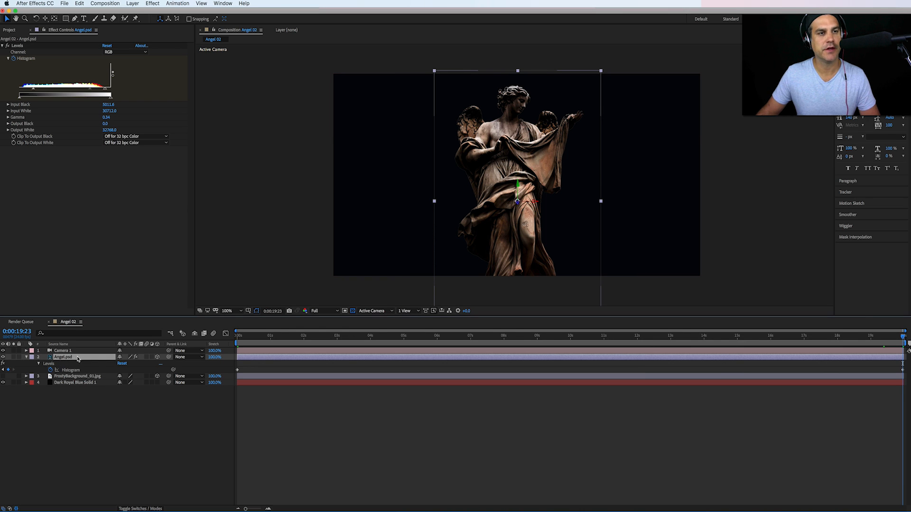
pyautogui.click(177, 3)
pyautogui.moveTo(152, 4)
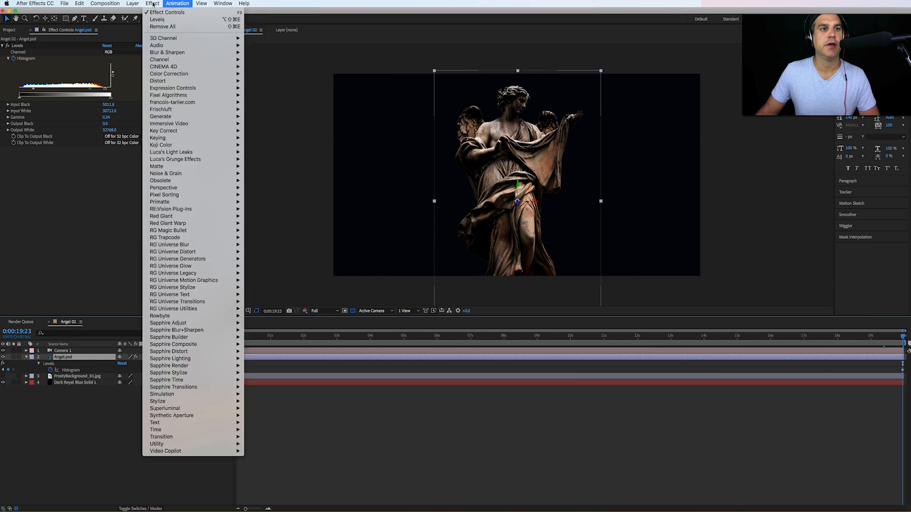
pyautogui.moveTo(176, 204)
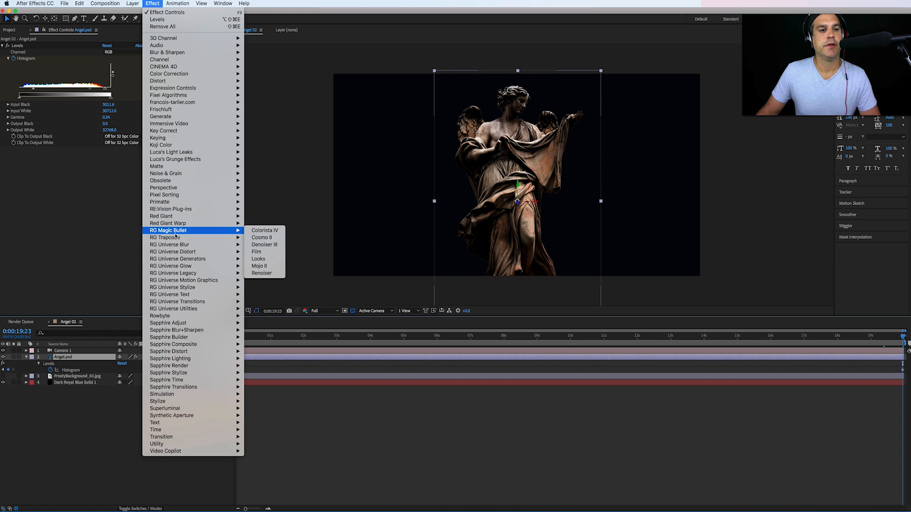
pyautogui.moveTo(208, 319)
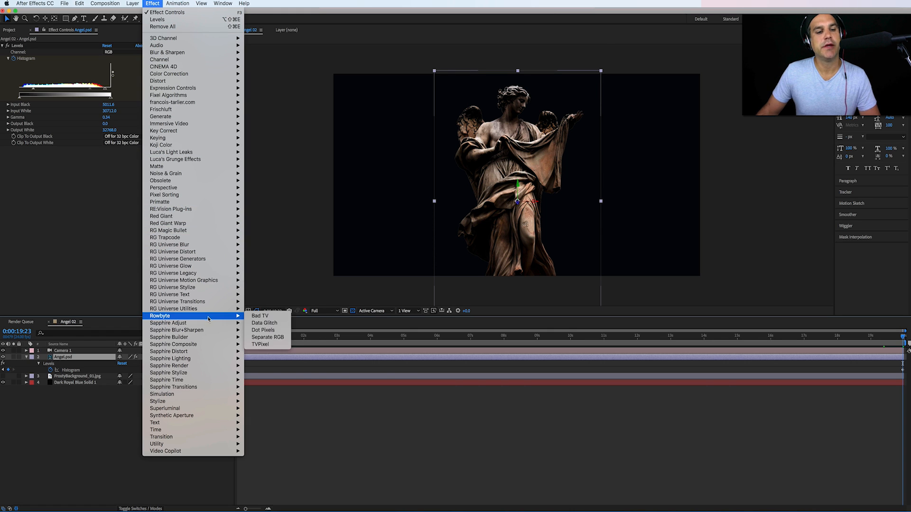
pyautogui.moveTo(205, 349)
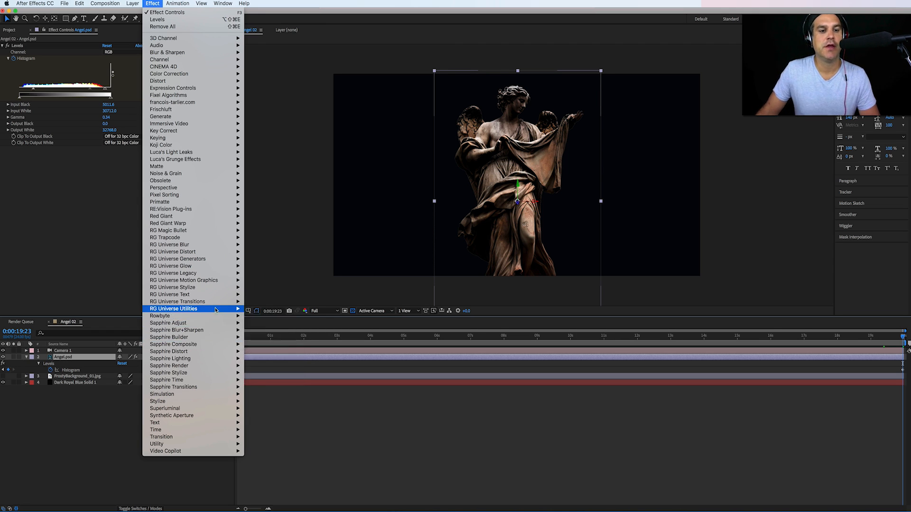
pyautogui.moveTo(213, 274)
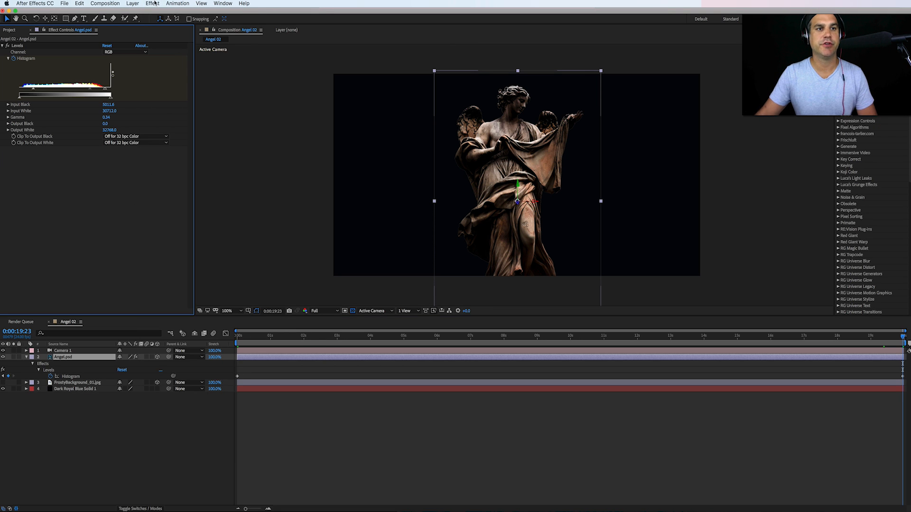
pyautogui.click(152, 4)
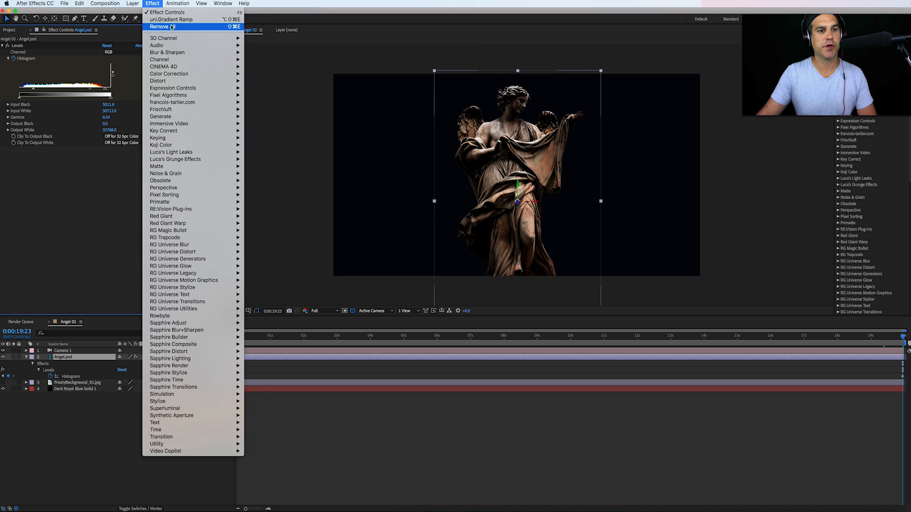
pyautogui.moveTo(151, 281)
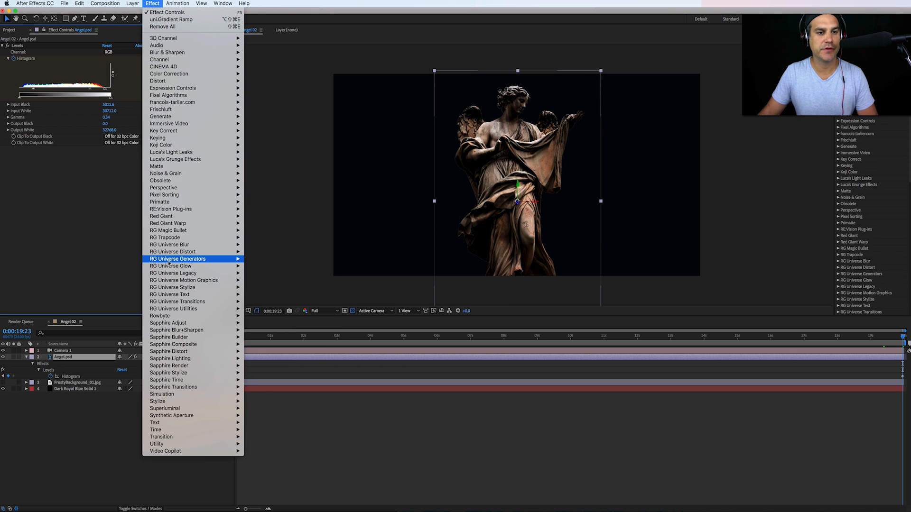
pyautogui.moveTo(168, 262)
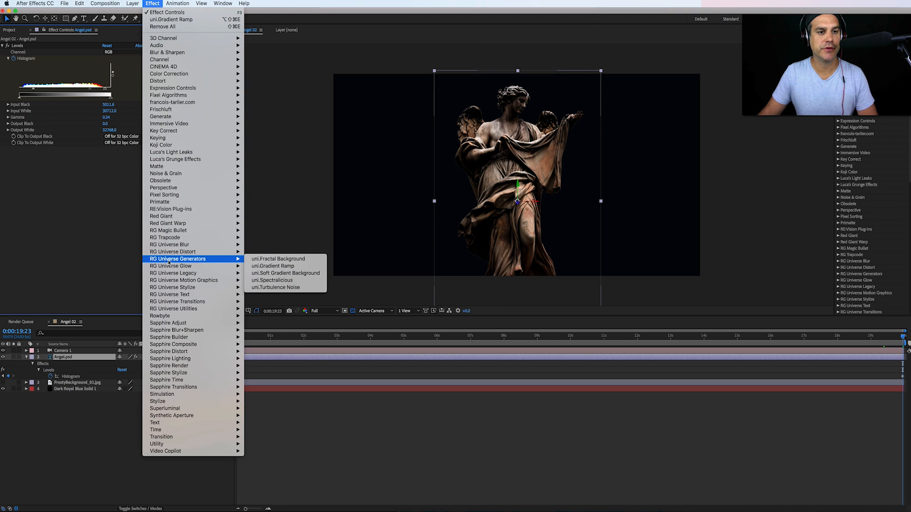
pyautogui.click(277, 267)
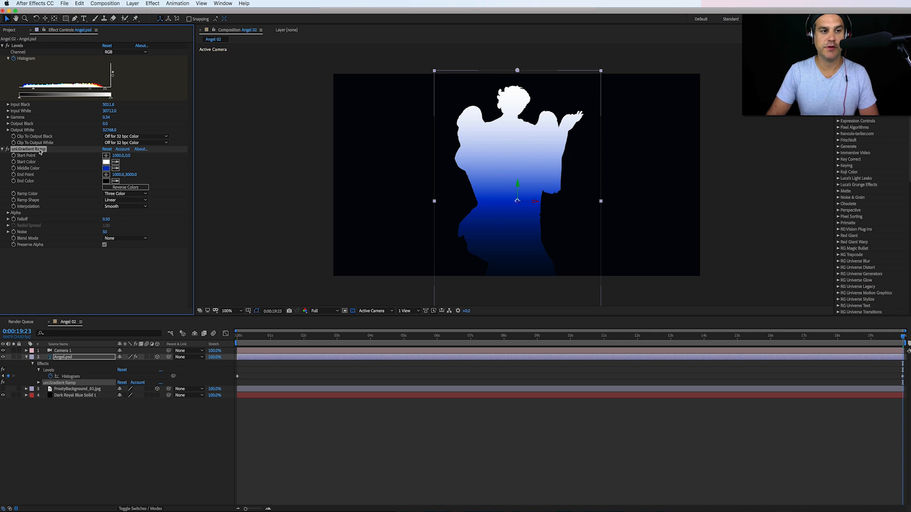
pyautogui.press('Delete')
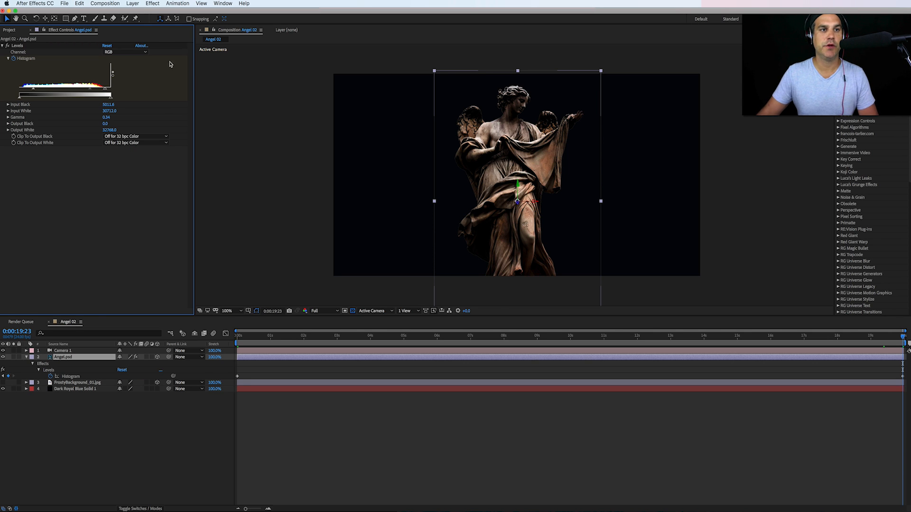
# Step: Search the effects for "gradient" and apply S_GradientMulti to the angel statue layer
pyautogui.click(152, 3)
pyautogui.click(152, 3)
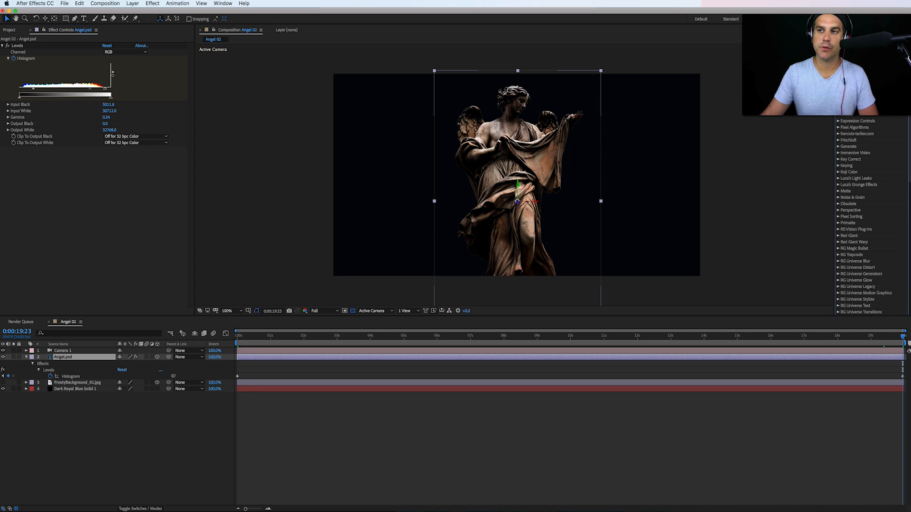
pyautogui.write('gradient')
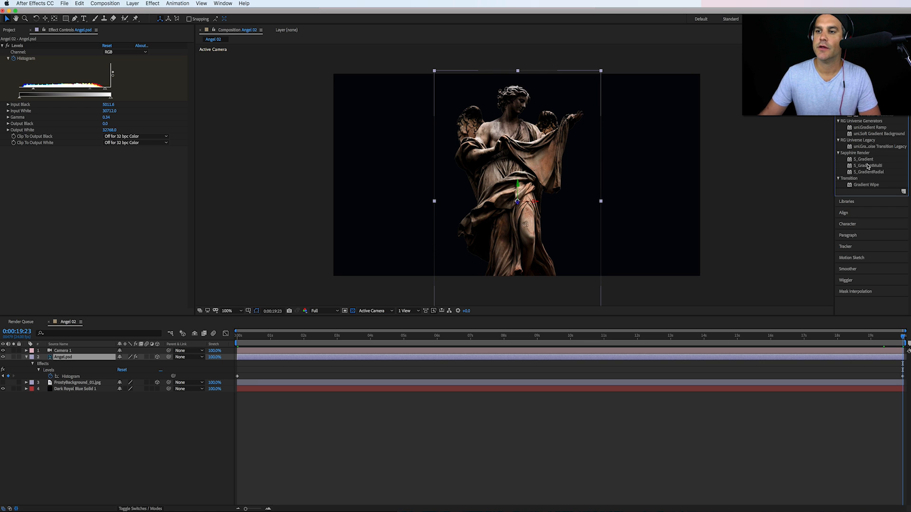
pyautogui.doubleClick(867, 166)
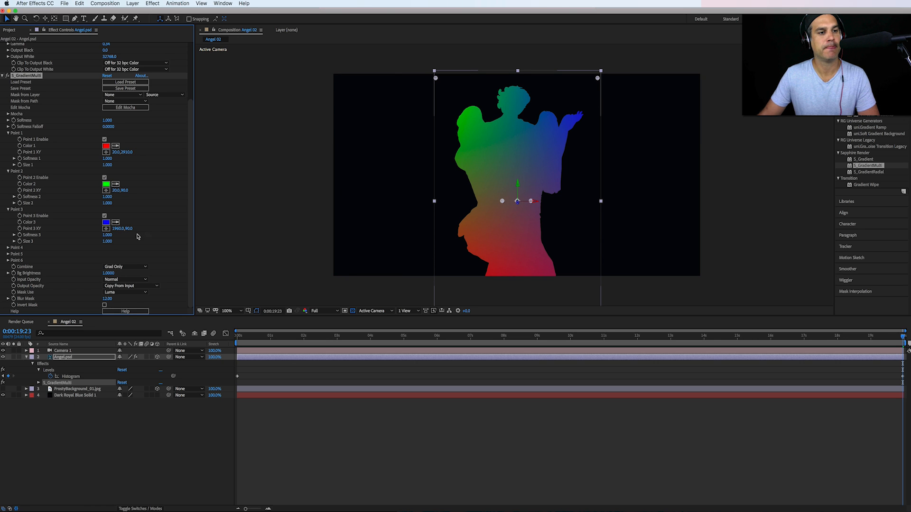
pyautogui.click(8, 248)
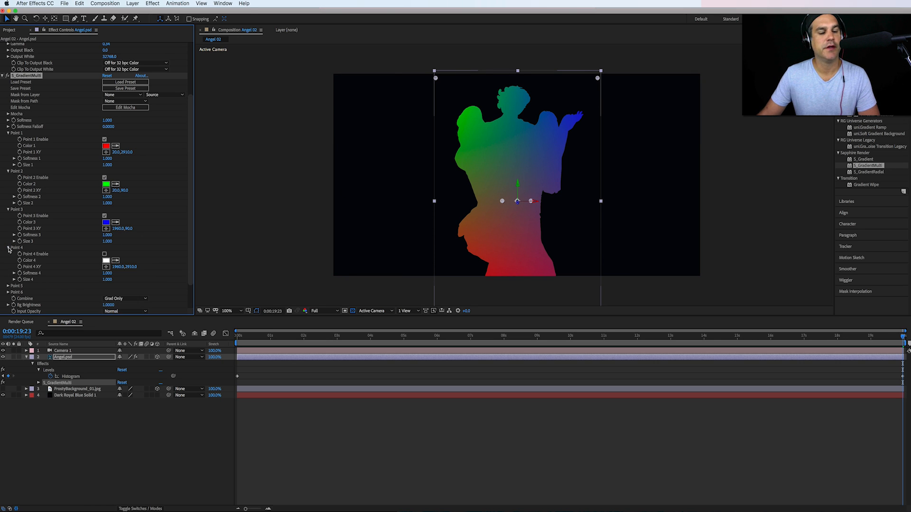
pyautogui.click(8, 248)
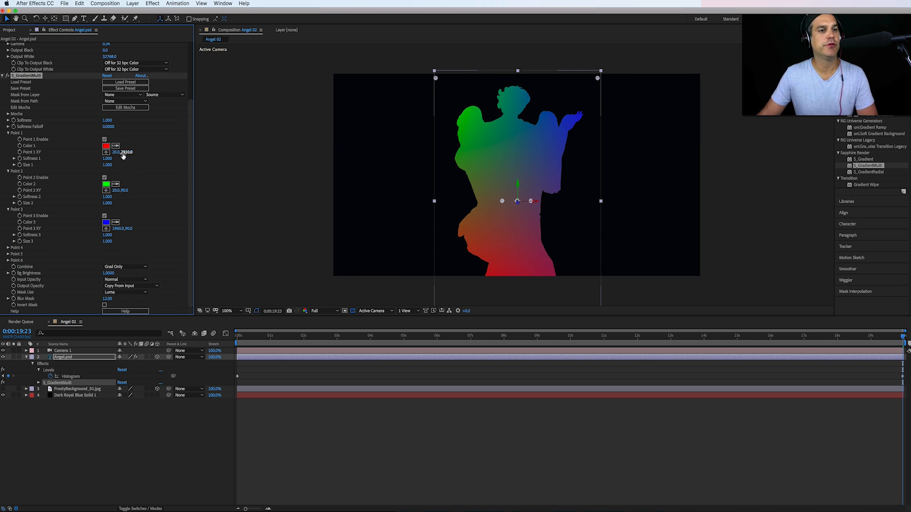
# Step: Set the gradient's Color 1 to a slightly darkened magenta, about DD01DF
pyautogui.click(106, 146)
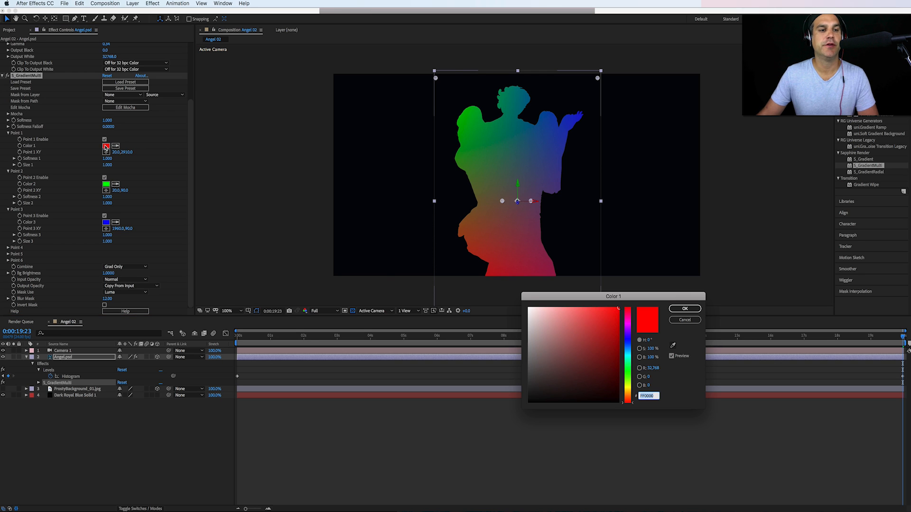
pyautogui.click(628, 324)
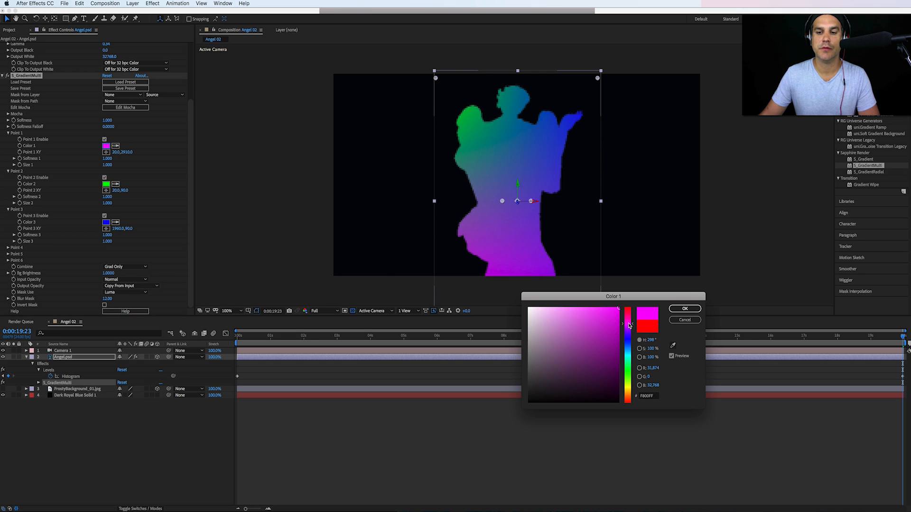
pyautogui.moveTo(617, 317); pyautogui.dragTo(641, 323)
pyautogui.click(684, 308)
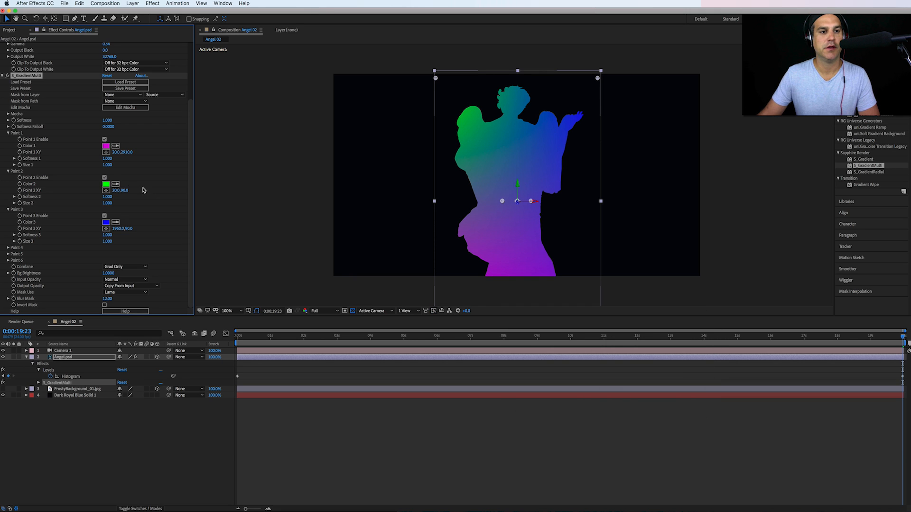
# Step: Set the gradient's Color 2 to blue 017DDF and sample Color 1's magenta for Color 3
pyautogui.click(120, 181)
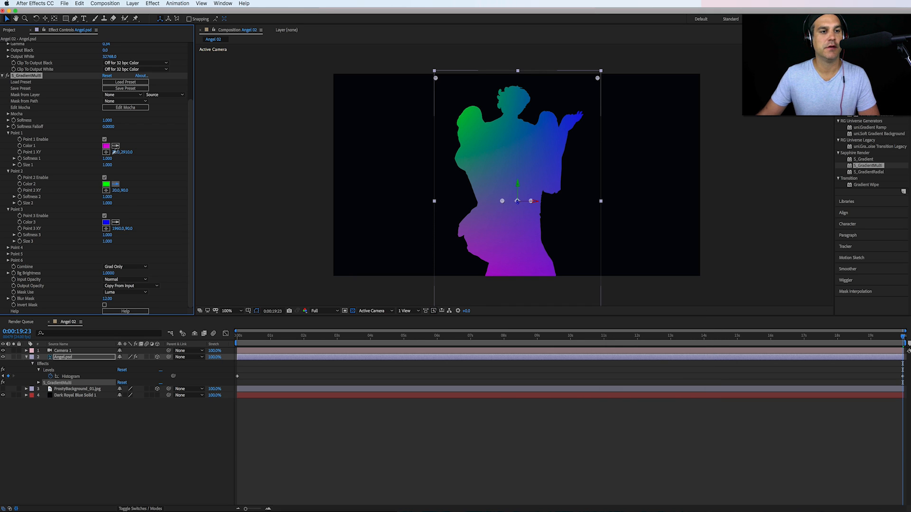
pyautogui.click(108, 145)
pyautogui.click(106, 185)
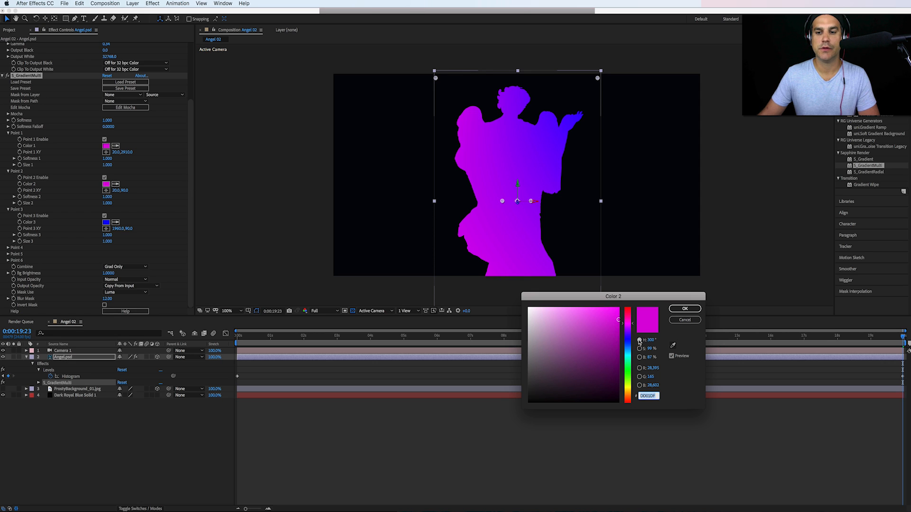
pyautogui.moveTo(633, 325); pyautogui.dragTo(632, 350)
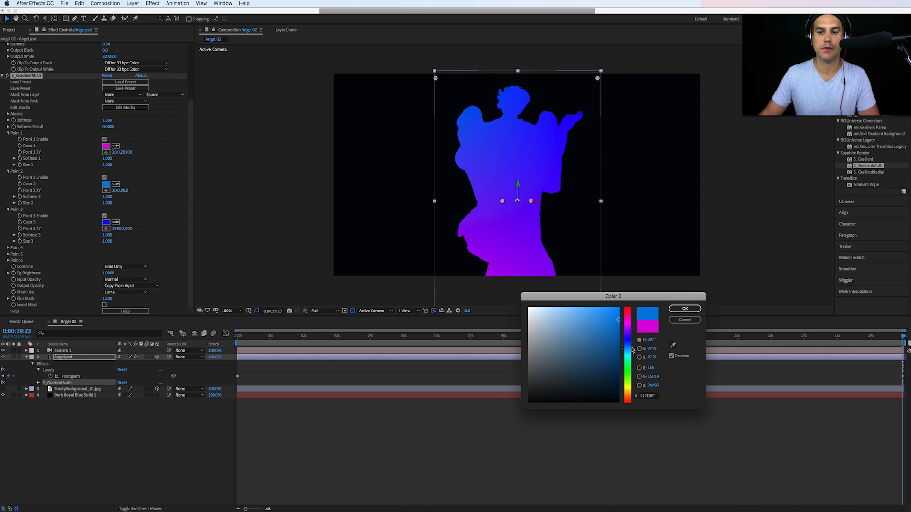
pyautogui.click(684, 308)
pyautogui.click(116, 223)
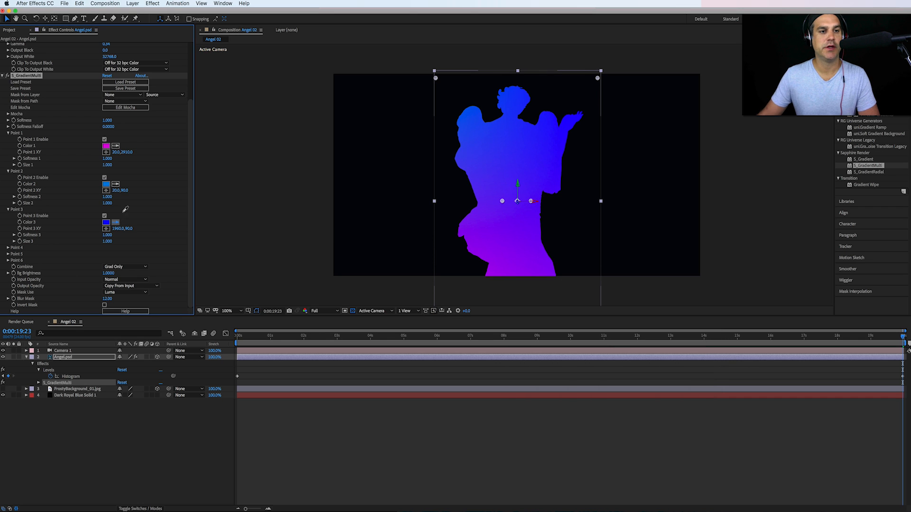
pyautogui.click(107, 147)
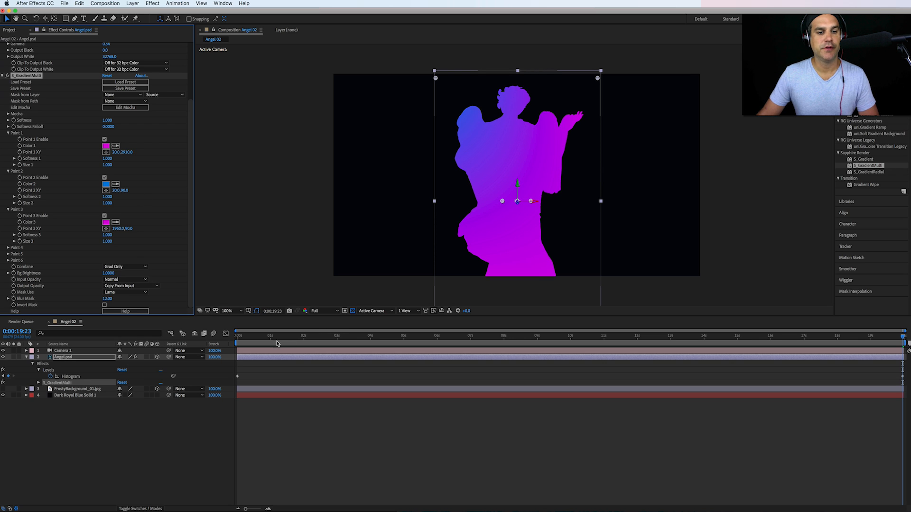
# Step: At the first frame, keyframe gradient Point 1 at about -976.6, -177.4 and Point 3 at about 4219.7, 2934.3
pyautogui.press('Home')
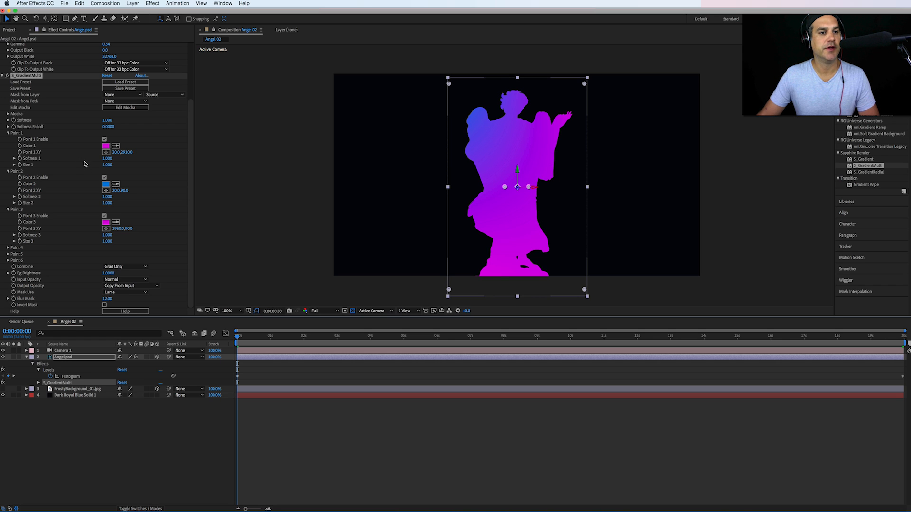
pyautogui.click(23, 153)
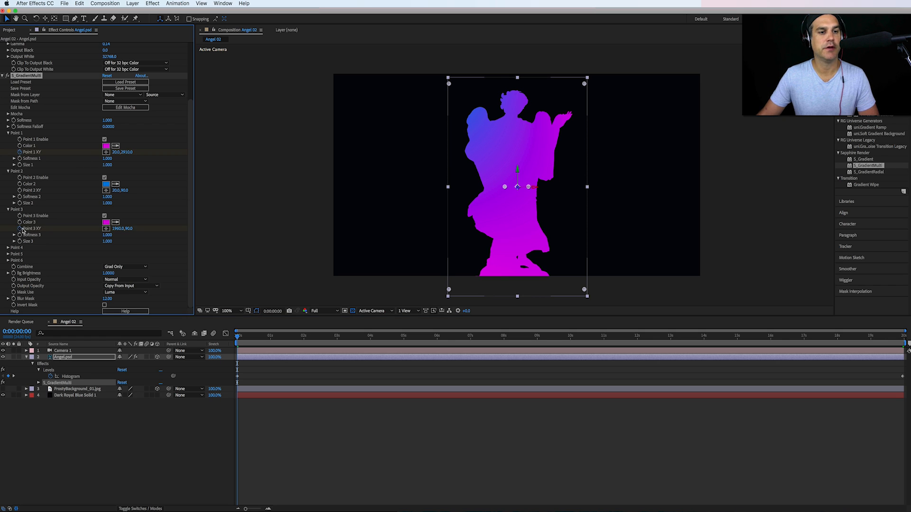
pyautogui.click(106, 229)
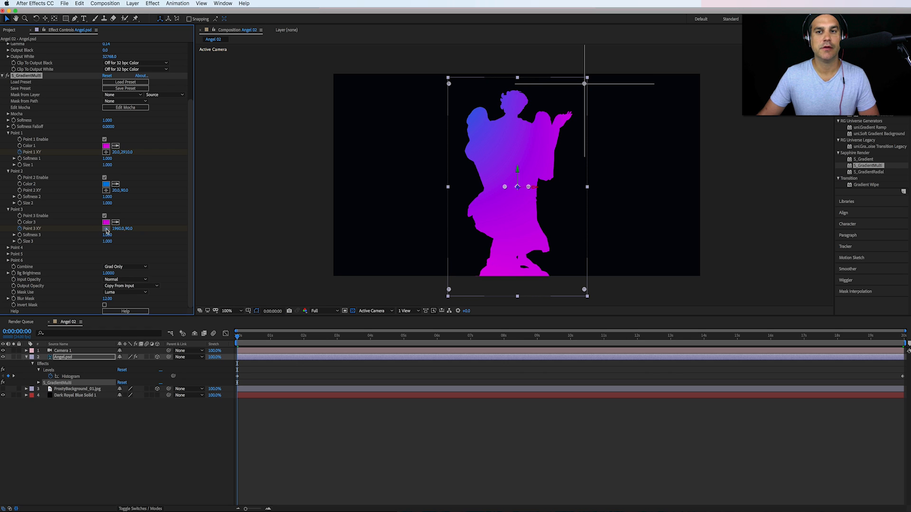
pyautogui.click(667, 264)
pyautogui.moveTo(669, 265); pyautogui.dragTo(682, 273)
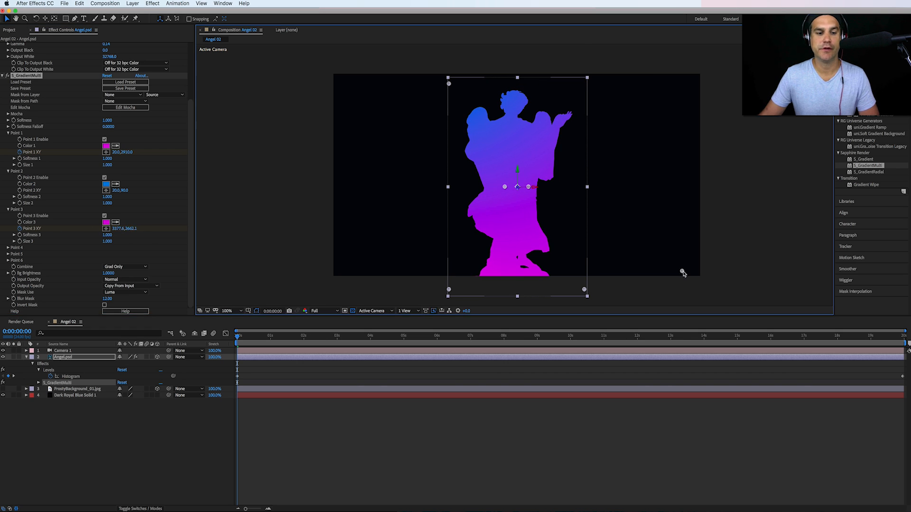
pyautogui.click(106, 153)
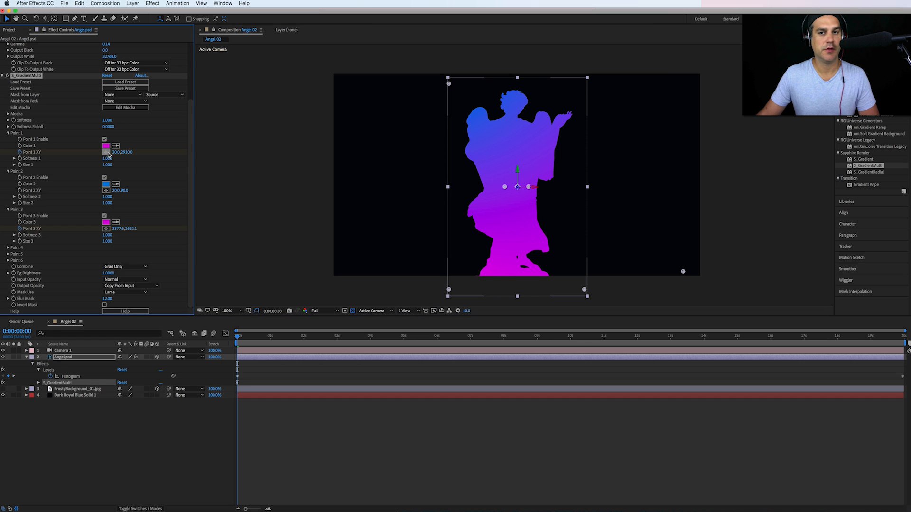
pyautogui.click(397, 78)
pyautogui.moveTo(398, 77); pyautogui.dragTo(379, 64)
pyautogui.moveTo(683, 271); pyautogui.dragTo(743, 293)
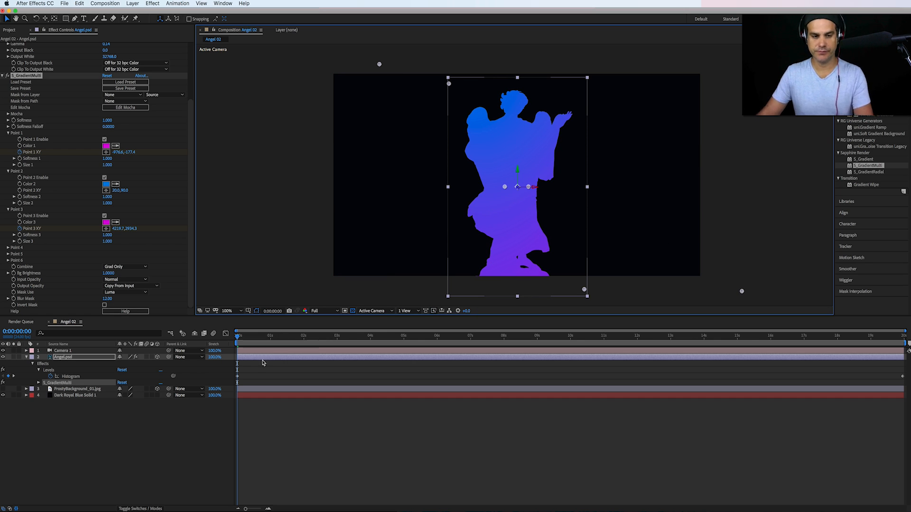
# Step: Reveal the layer's keyframes and, at 0:00:19:23, move Point 1 to about -258.3, 265.6 and Point 3 to about 2525.1, 2263.3
pyautogui.press('u')
pyautogui.press('u')
pyautogui.moveTo(238, 337); pyautogui.dragTo(902, 337)
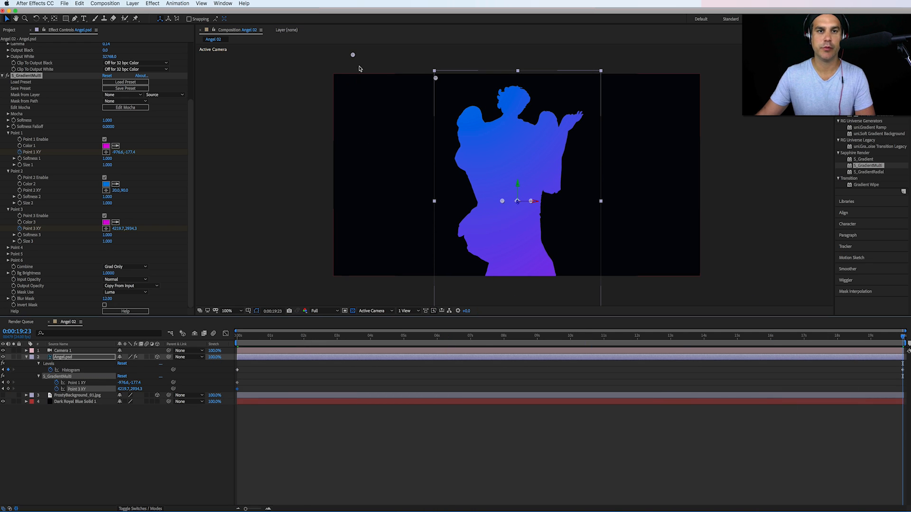
pyautogui.moveTo(353, 55); pyautogui.dragTo(412, 95)
pyautogui.moveTo(642, 226); pyautogui.dragTo(600, 172)
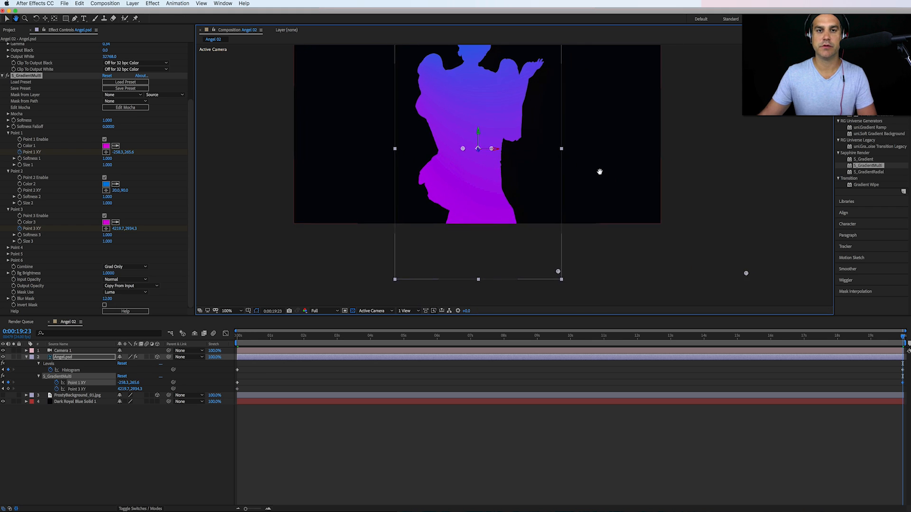
pyautogui.moveTo(745, 273); pyautogui.dragTo(605, 216)
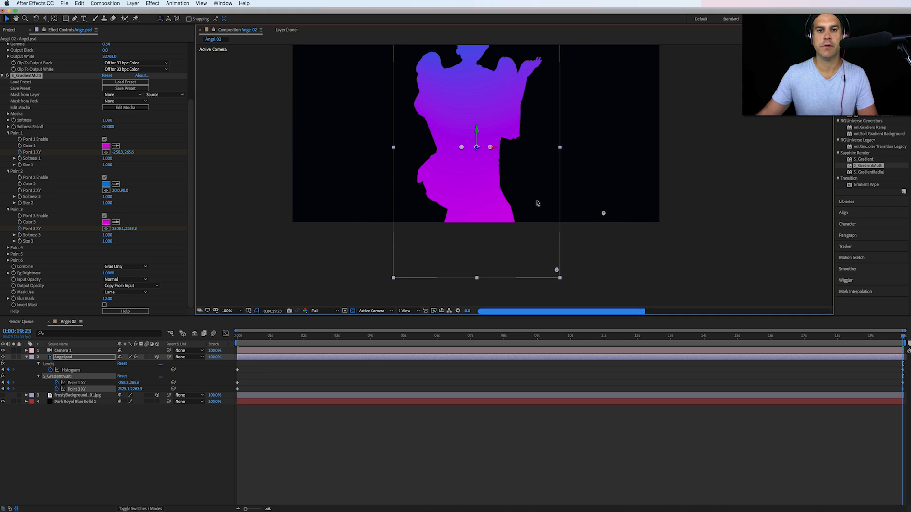
pyautogui.moveTo(536, 202); pyautogui.dragTo(542, 248)
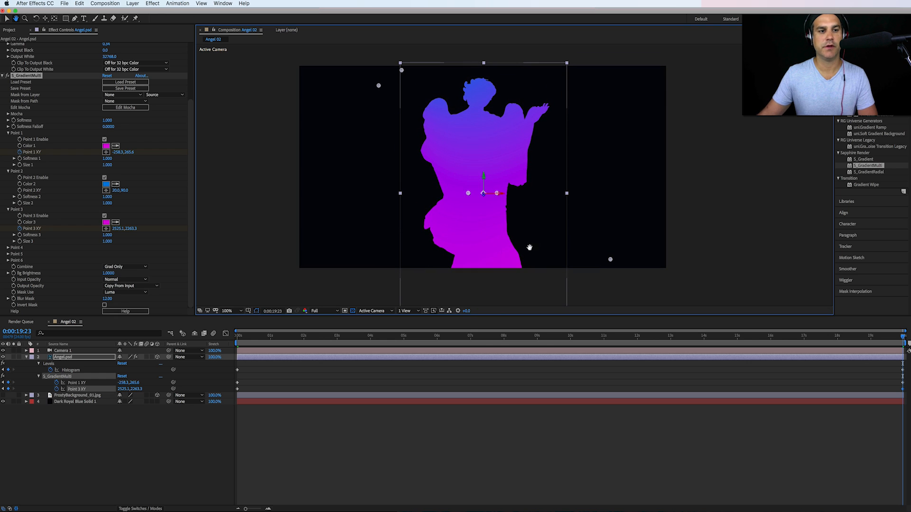
# Step: Place Point 2 at about 998.6, 1160.5, and move the ending Point 3 to about 1475.6, 1738.6 and Point 1 to about 111.6, 394.7
pyautogui.click(105, 190)
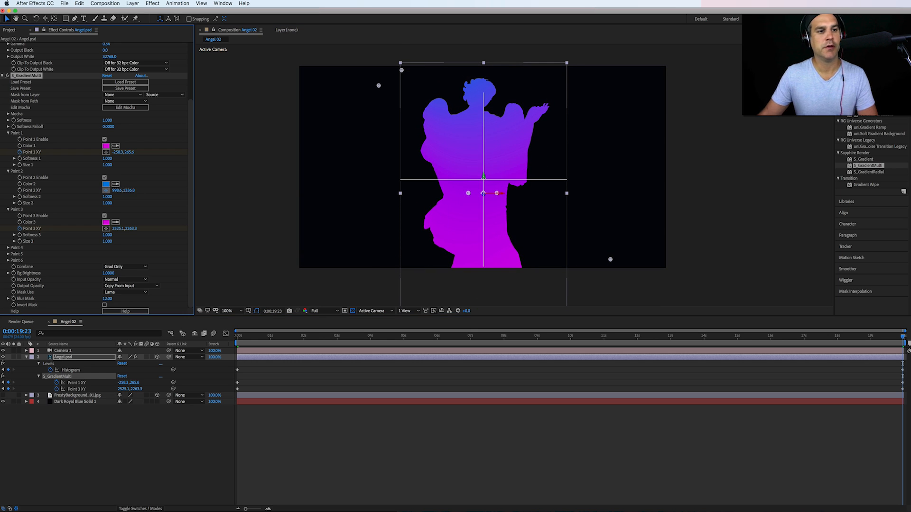
pyautogui.click(477, 178)
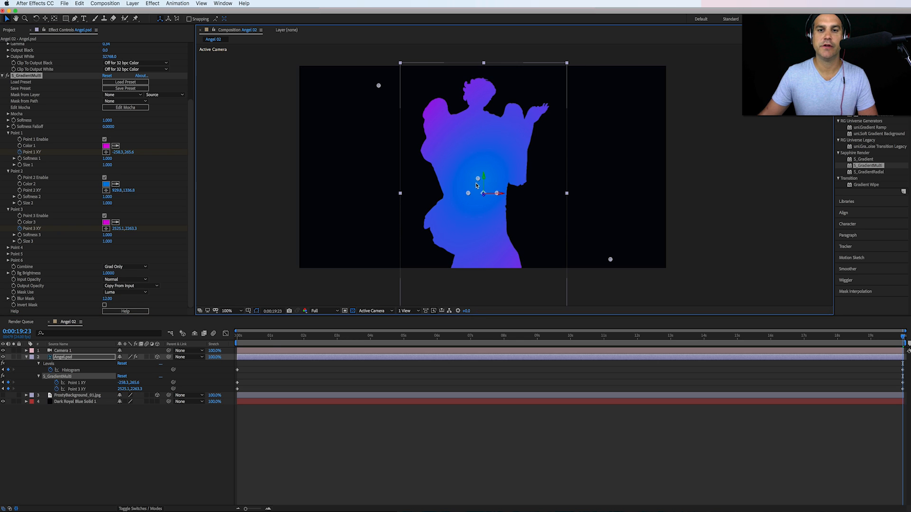
pyautogui.moveTo(476, 185); pyautogui.dragTo(477, 230)
pyautogui.moveTo(477, 185); pyautogui.dragTo(475, 178)
pyautogui.moveTo(610, 260); pyautogui.dragTo(522, 214)
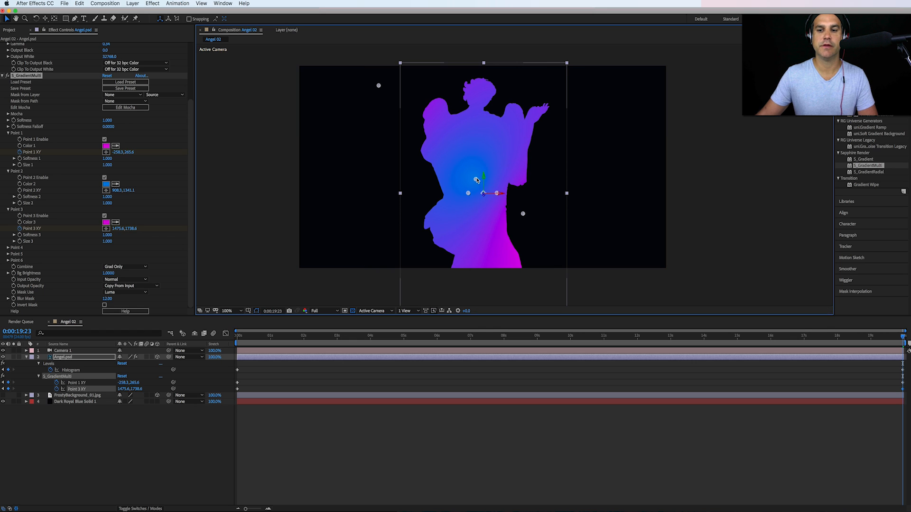
pyautogui.moveTo(476, 179); pyautogui.dragTo(482, 166)
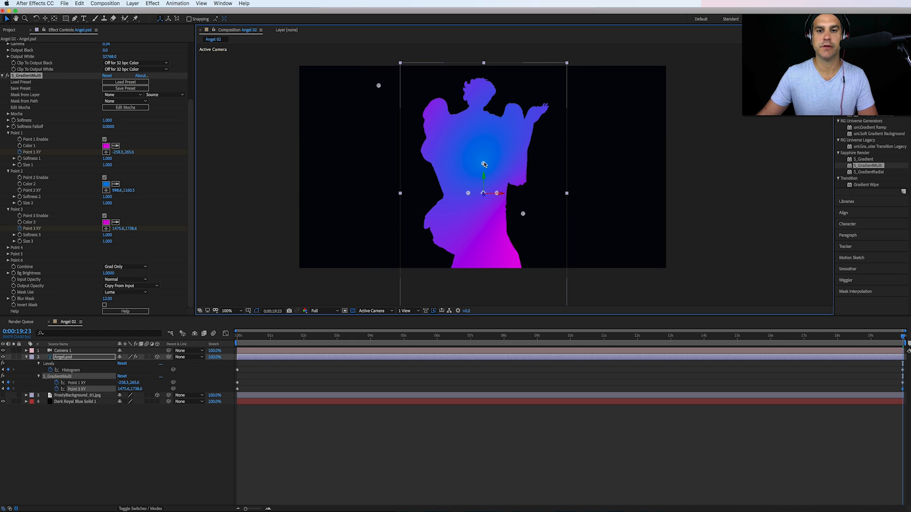
pyautogui.moveTo(379, 86); pyautogui.dragTo(410, 96)
# Step: Set the S_GradientMulti Combine mode to Mult so the gradient colors the statue's texture
pyautogui.click(81, 358)
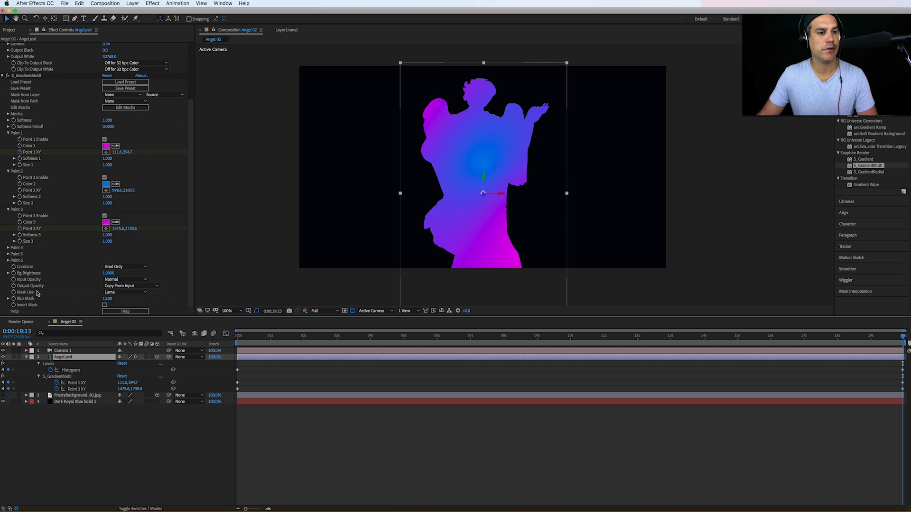
pyautogui.click(116, 268)
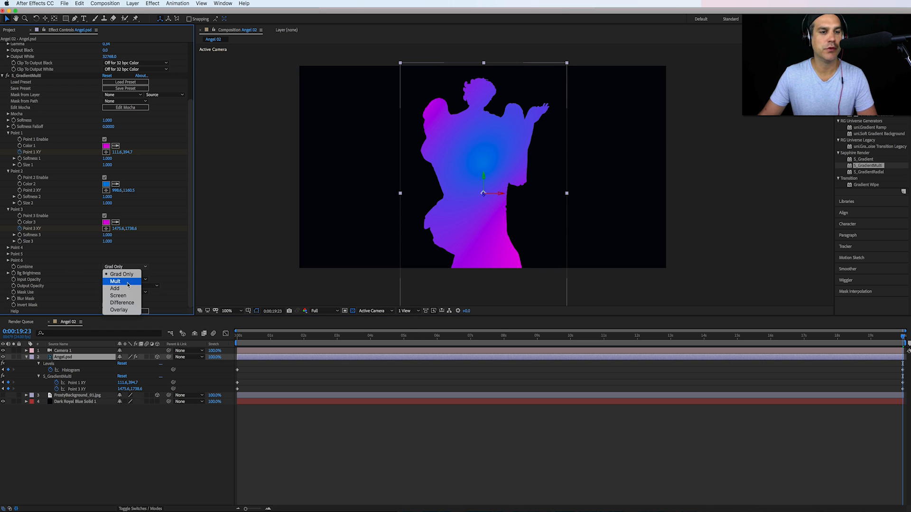
pyautogui.click(116, 282)
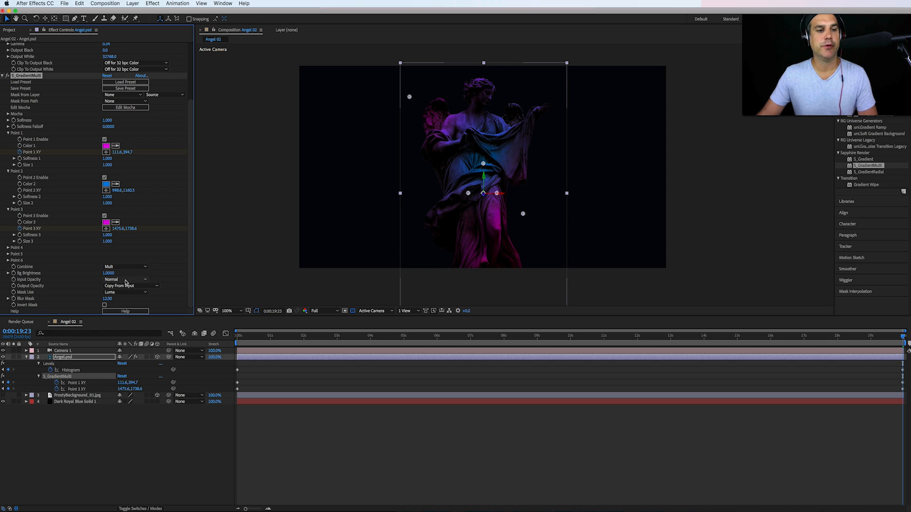
# Step: Undo the Combine mode change to compare the plain gradient, and set the S_GradientMulti Combine mode back to Mult
pyautogui.press('super+z')
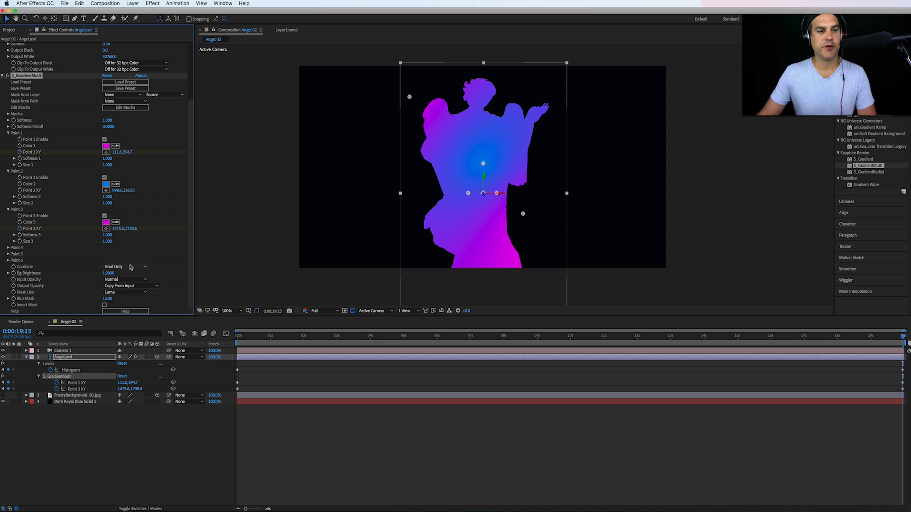
pyautogui.click(129, 269)
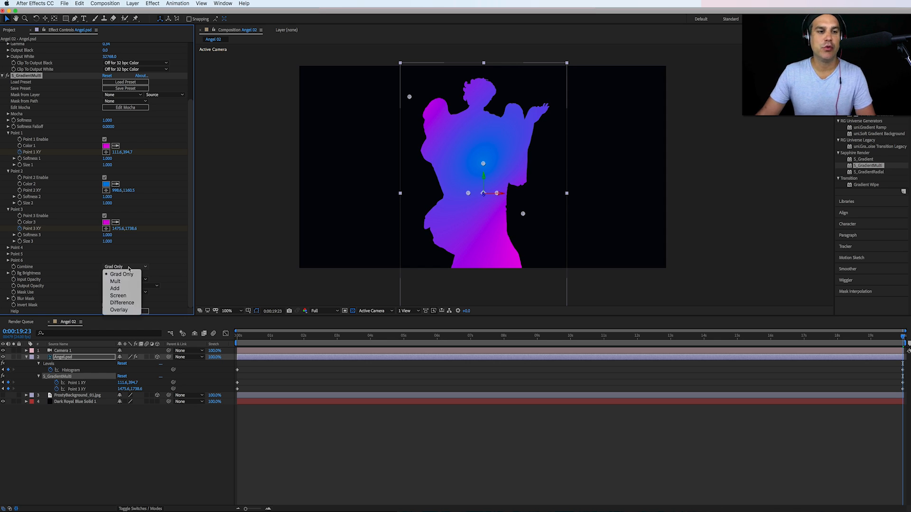
pyautogui.click(128, 281)
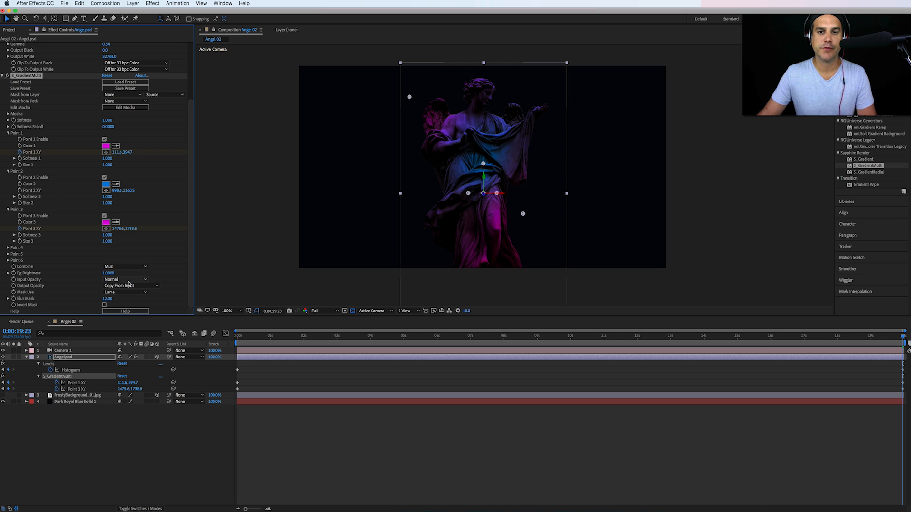
# Step: At the first frame, lower the Levels Input White on Angel.psd to about 31611.5
pyautogui.moveTo(904, 351); pyautogui.dragTo(232, 358)
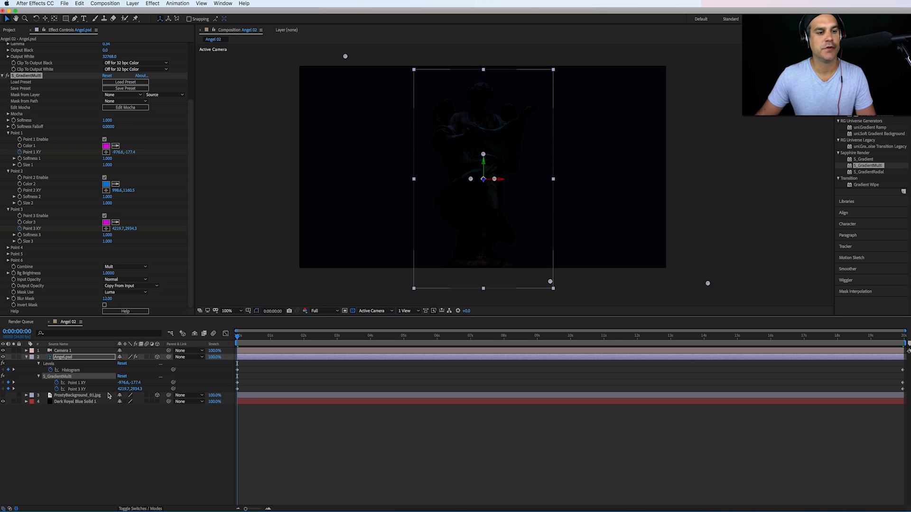
pyautogui.click(74, 359)
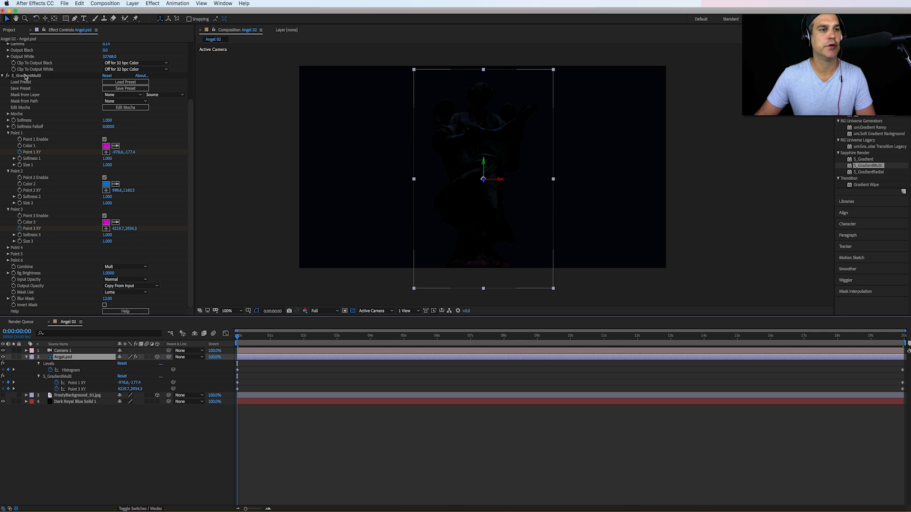
pyautogui.scroll(5, 34, 79)
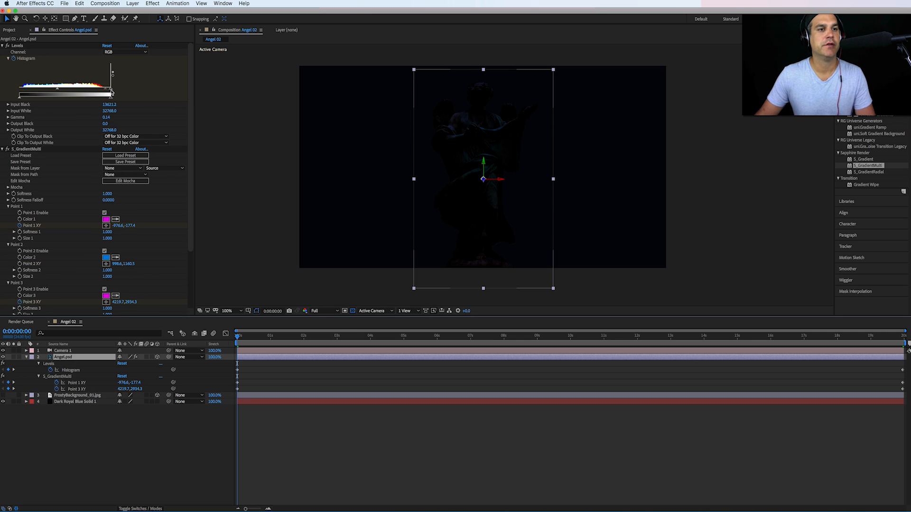
pyautogui.moveTo(111, 92); pyautogui.dragTo(107, 92)
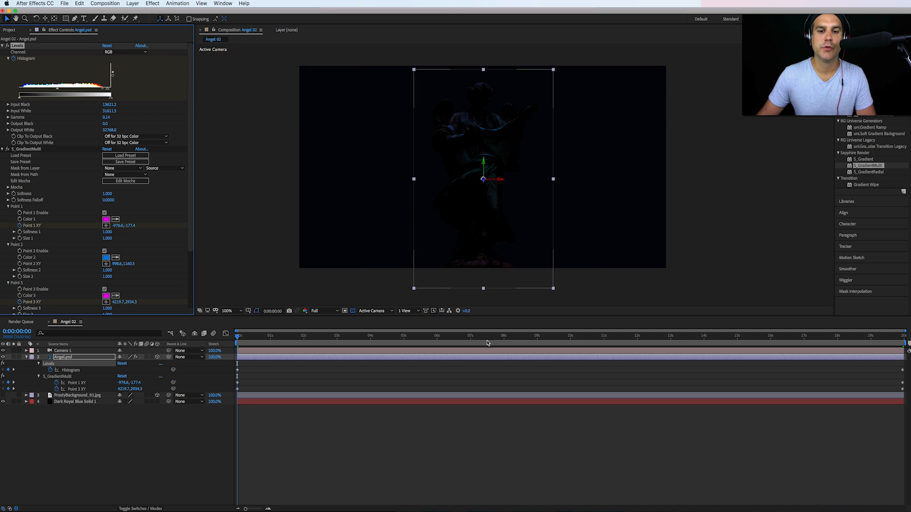
# Step: At 0:00:19:23, set the Levels Input White to about 29941.0 and Input Black to about 7710.1, and preview the animation
pyautogui.moveTo(449, 341); pyautogui.dragTo(903, 337)
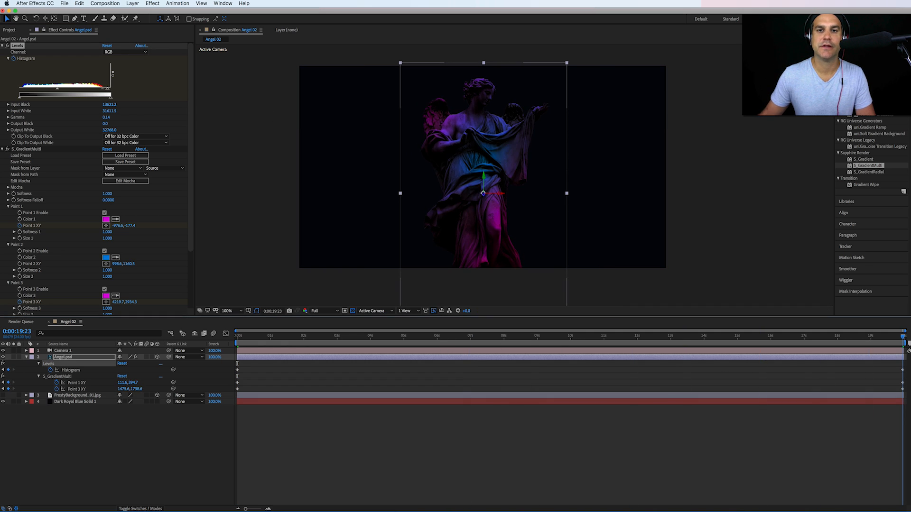
pyautogui.moveTo(105, 88); pyautogui.dragTo(90, 91)
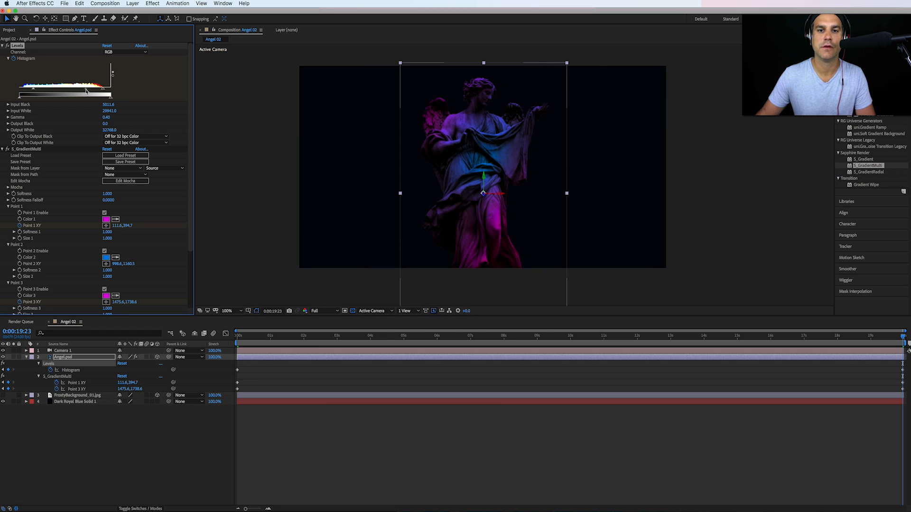
pyautogui.moveTo(34, 90); pyautogui.dragTo(43, 91)
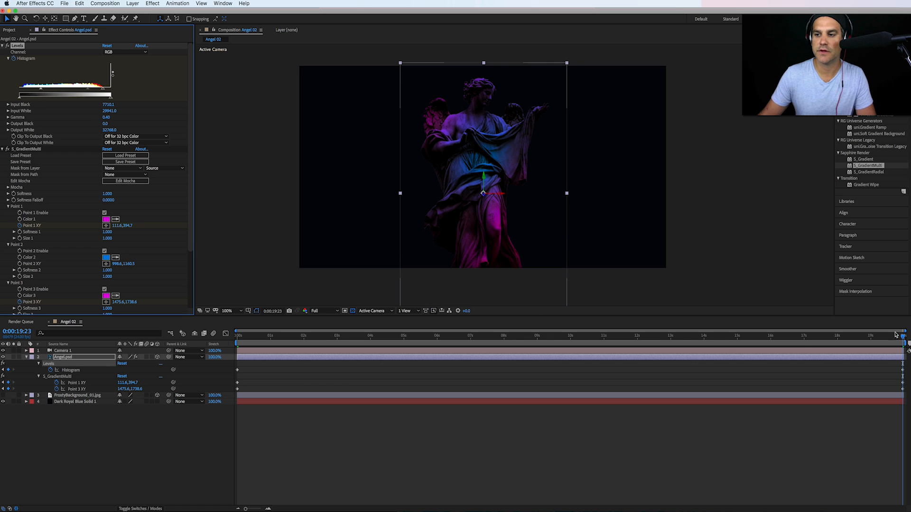
pyautogui.press('space')
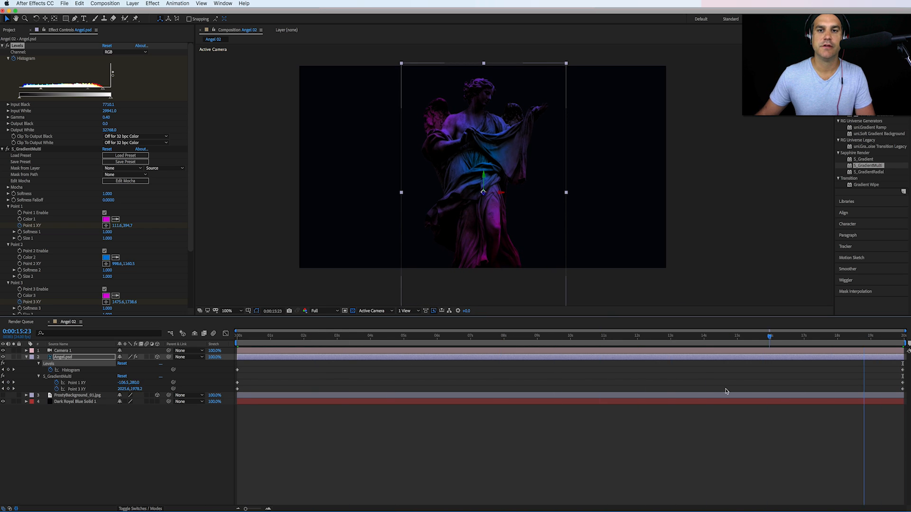
pyautogui.press('space')
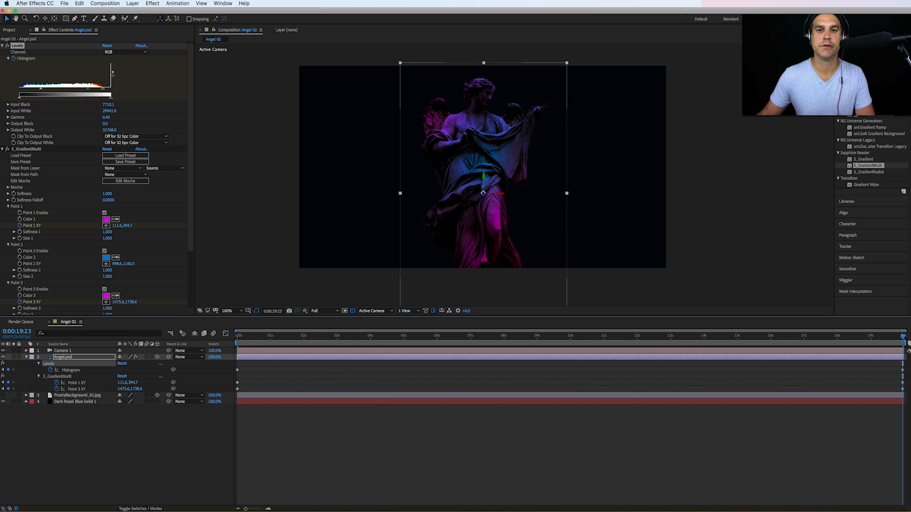
# Step: Create a 2048 x 1080 px solid named Triangle 01 directly above the FrostyBackground_01.jpg layer
pyautogui.click(26, 357)
pyautogui.click(62, 364)
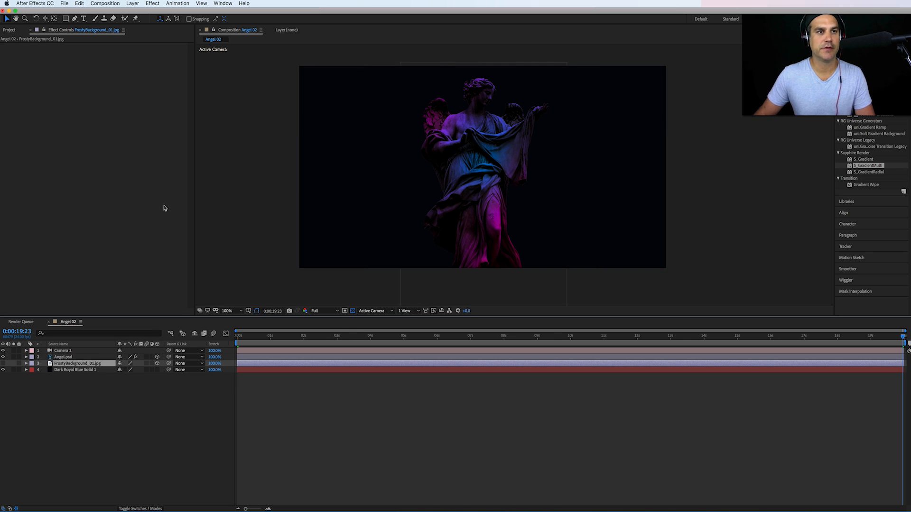
pyautogui.click(133, 3)
pyautogui.moveTo(138, 13)
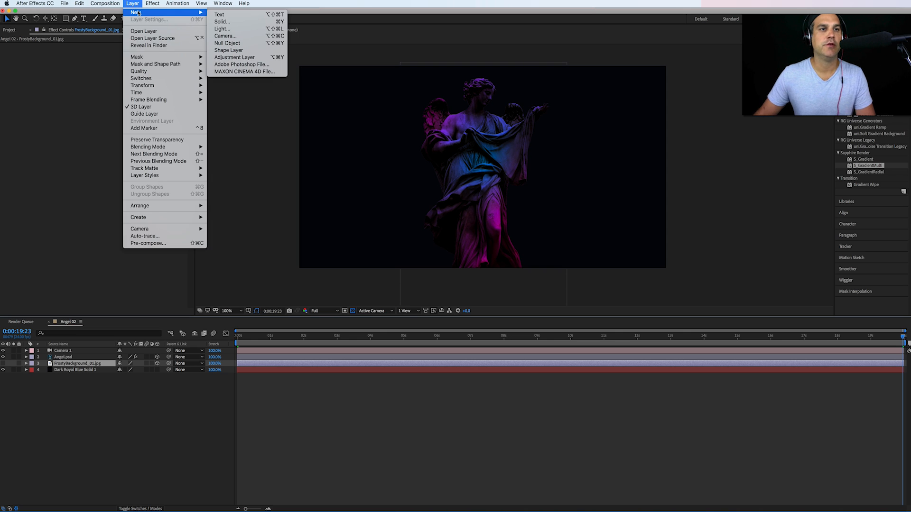
pyautogui.click(242, 22)
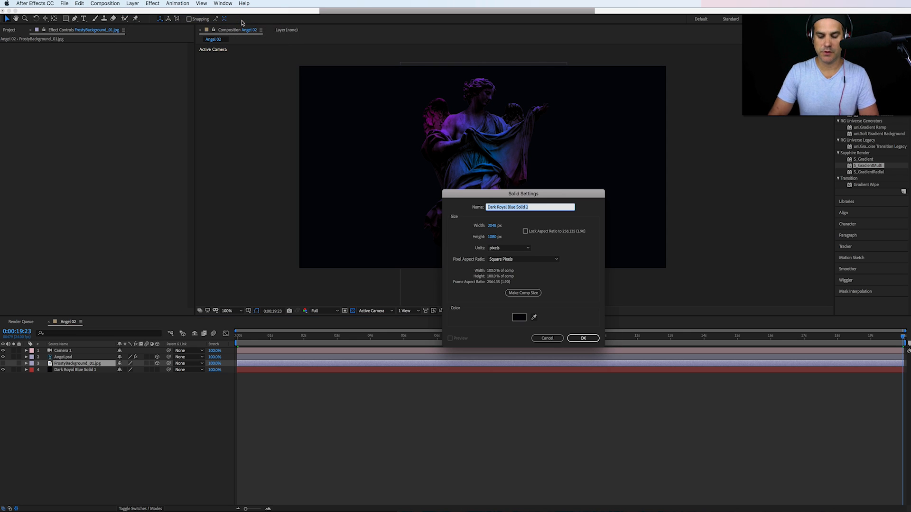
pyautogui.write('Triangle 01')
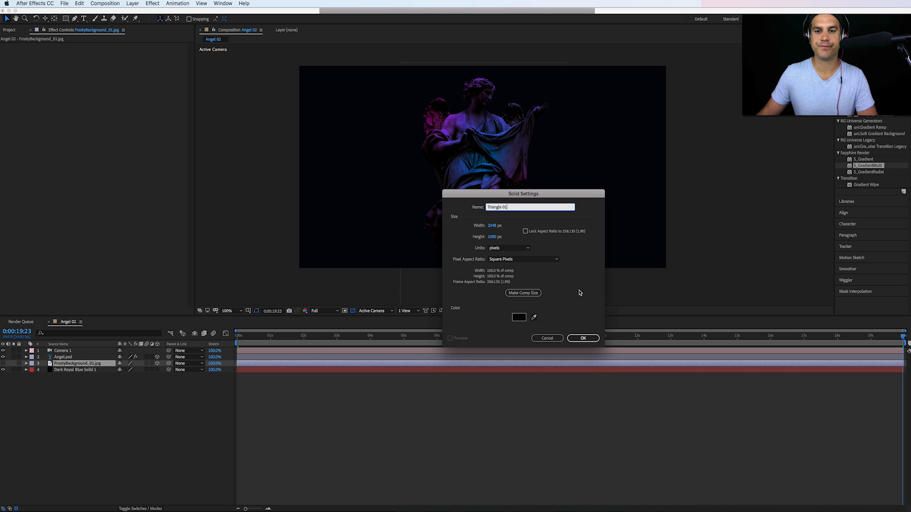
pyautogui.click(583, 338)
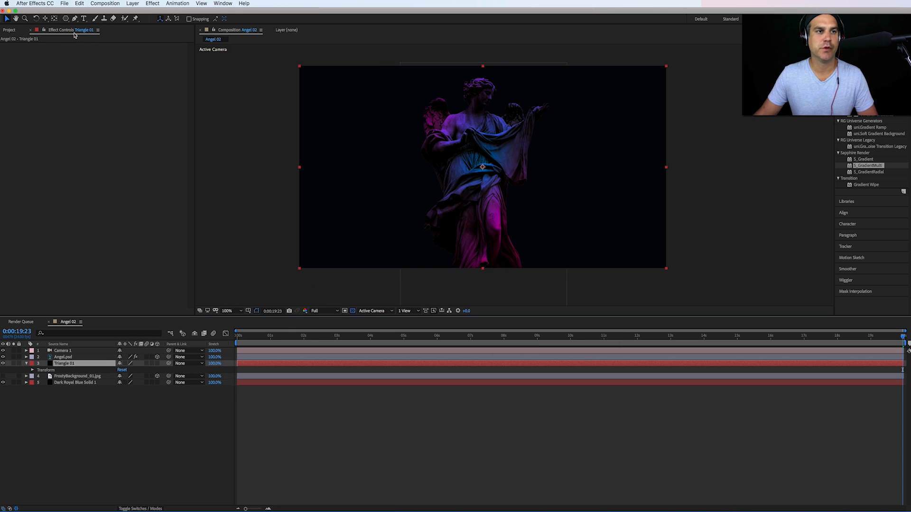
# Step: Add a full-size pentagon mask to Triangle 01 with the Polygon Tool and reveal it in the layer
pyautogui.click(66, 19)
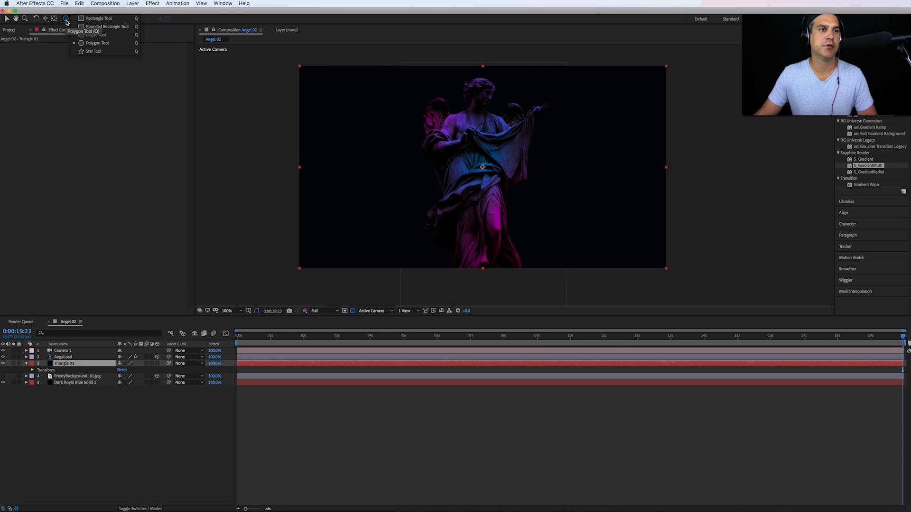
pyautogui.click(84, 44)
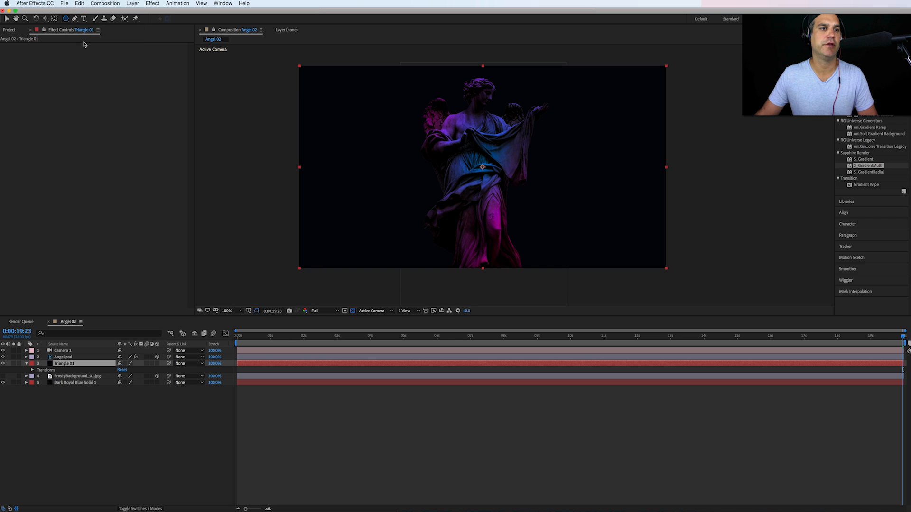
pyautogui.doubleClick(67, 19)
pyautogui.press('v')
pyautogui.click(27, 379)
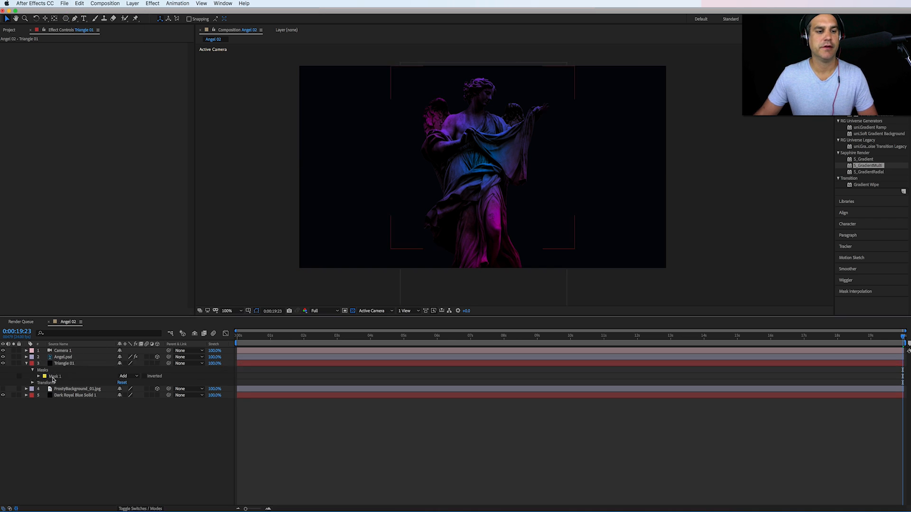
# Step: Delete the pentagon mask's two middle side points and widen the resulting triangle's base symmetrically on both sides
pyautogui.click(56, 379)
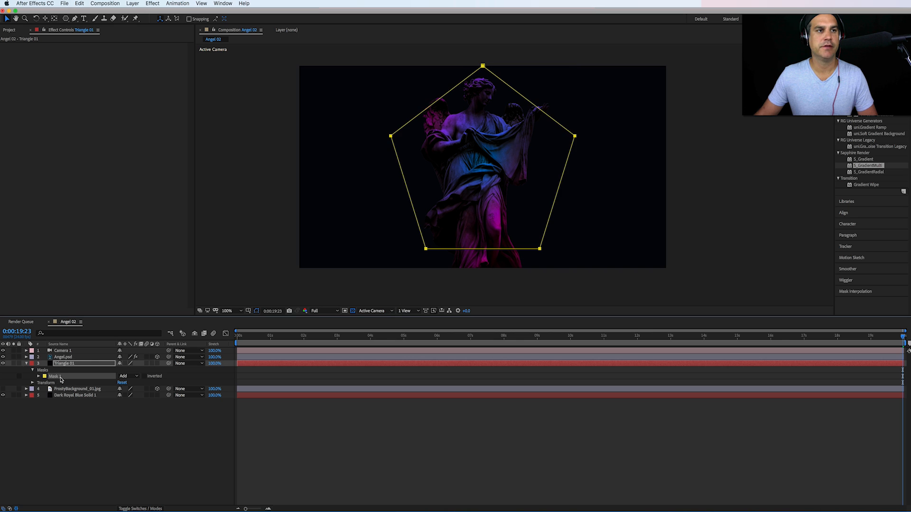
pyautogui.click(391, 136)
pyautogui.keyDown('shift'); pyautogui.click(575, 136); pyautogui.keyUp('shift')
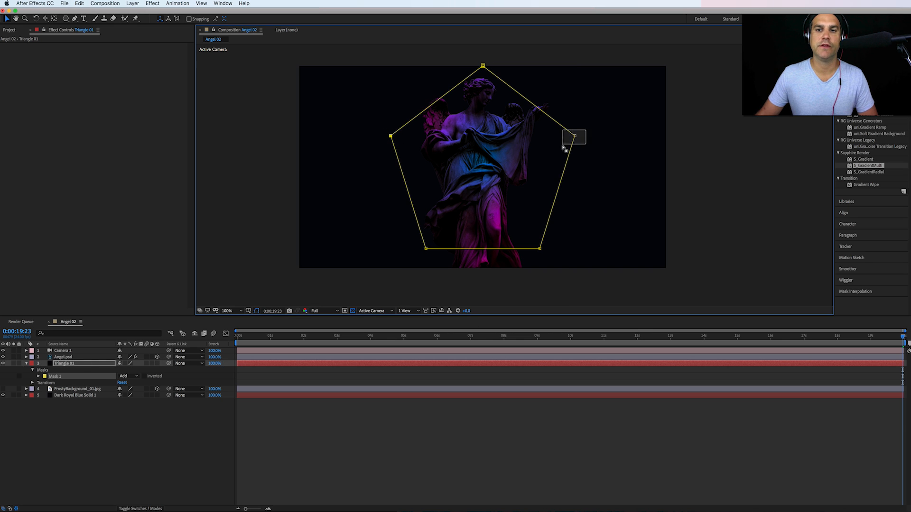
pyautogui.press('Delete')
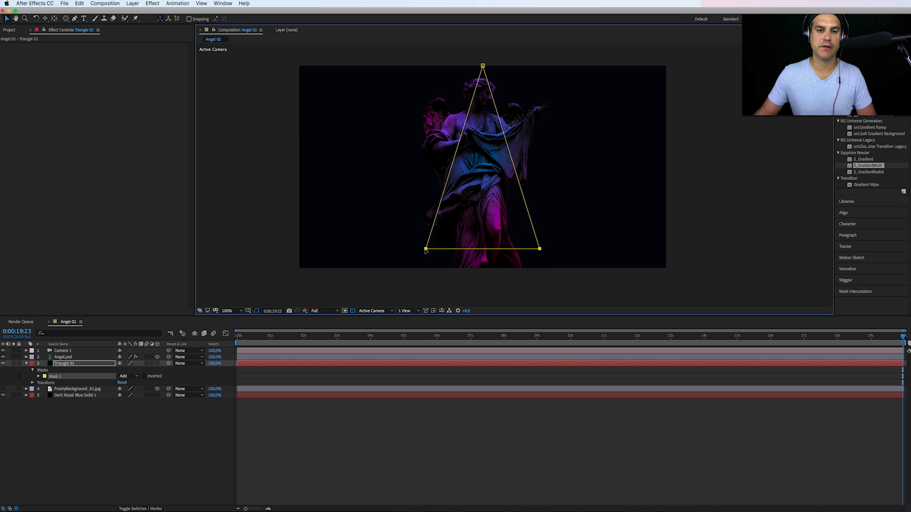
pyautogui.click(425, 249)
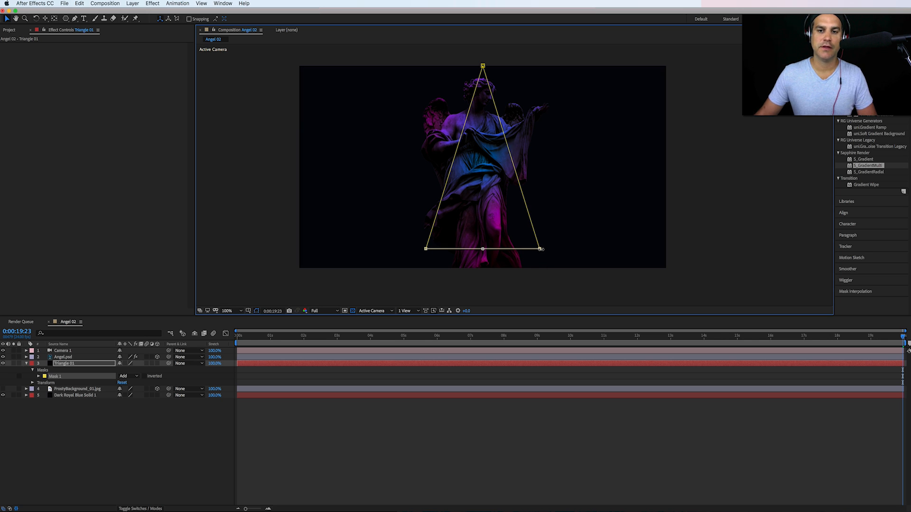
pyautogui.moveTo(541, 249); pyautogui.dragTo(598, 248)
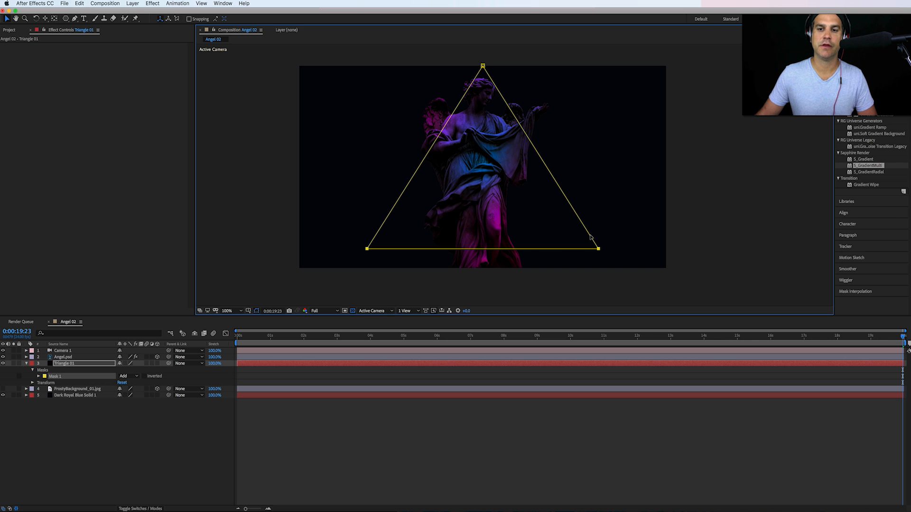
# Step: Scale the triangle mask down about its center and move it up to frame the statue's head and torso
pyautogui.doubleClick(483, 66)
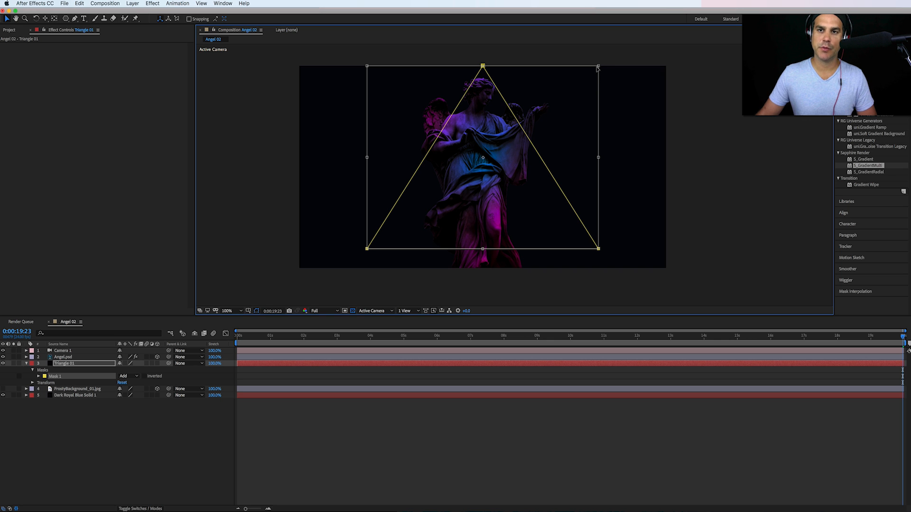
pyautogui.moveTo(596, 71); pyautogui.dragTo(558, 114)
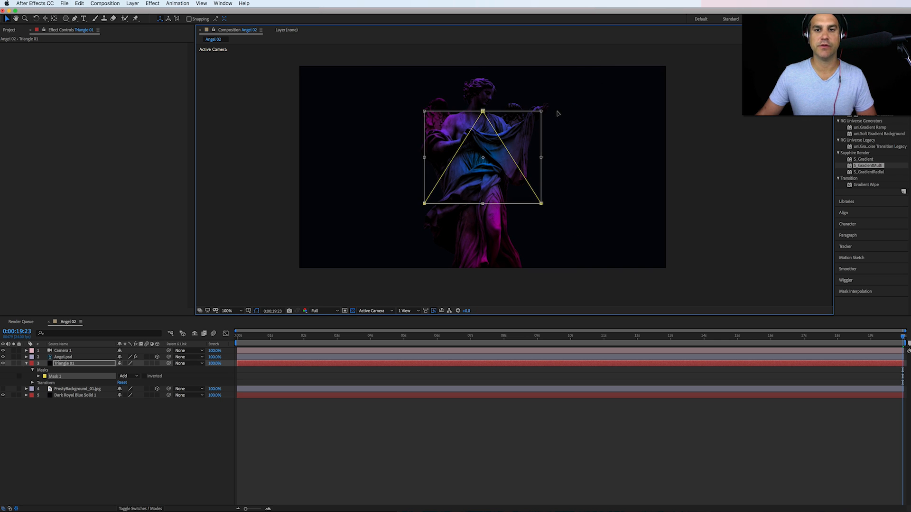
pyautogui.moveTo(518, 170); pyautogui.dragTo(509, 135)
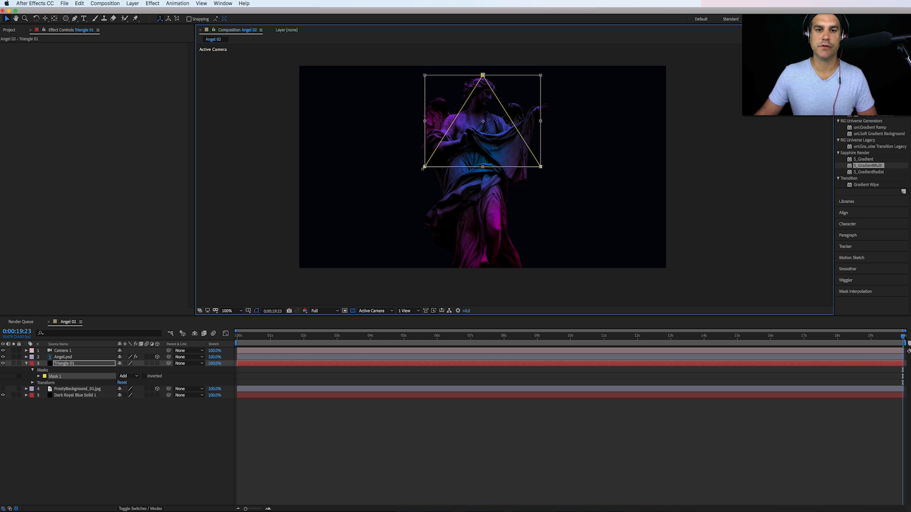
pyautogui.moveTo(423, 168); pyautogui.dragTo(415, 175)
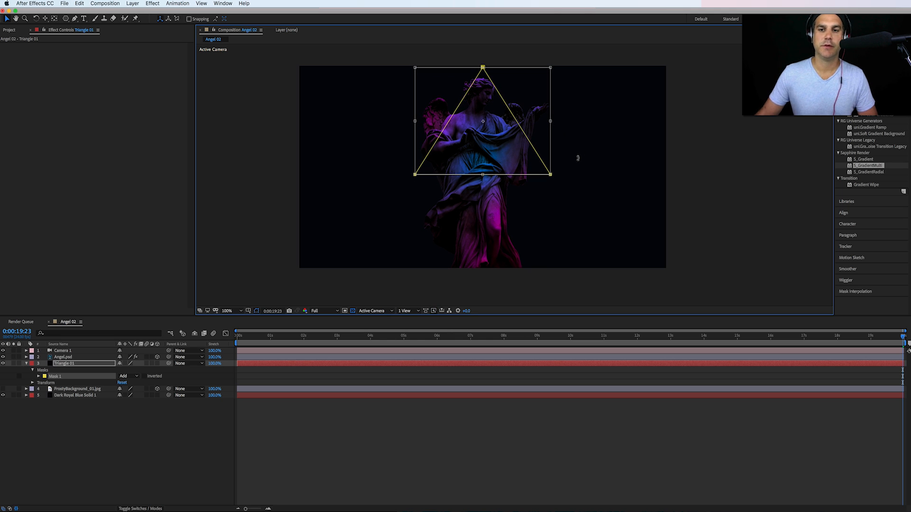
pyautogui.press('Return')
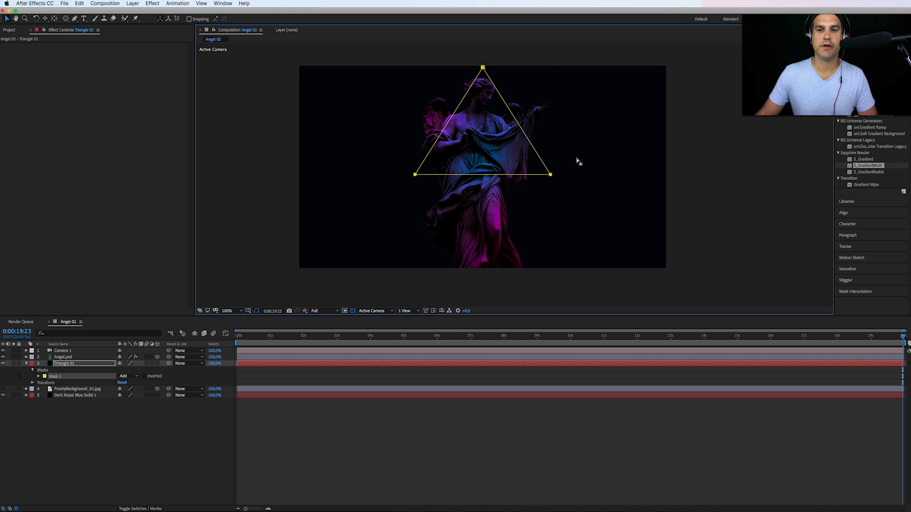
# Step: Apply the Video Copilot Saber effect to the Triangle 01 layer
pyautogui.click(69, 366)
pyautogui.click(153, 3)
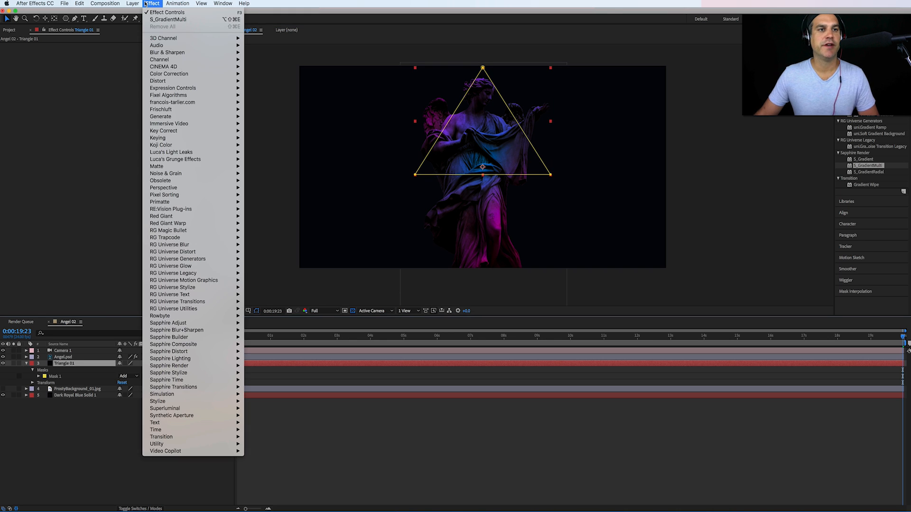
pyautogui.moveTo(185, 252)
pyautogui.moveTo(171, 452)
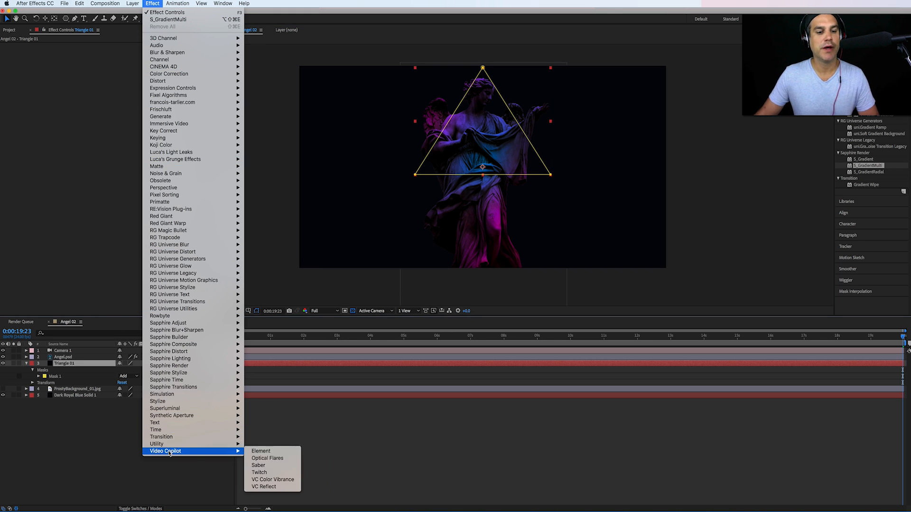
pyautogui.click(259, 465)
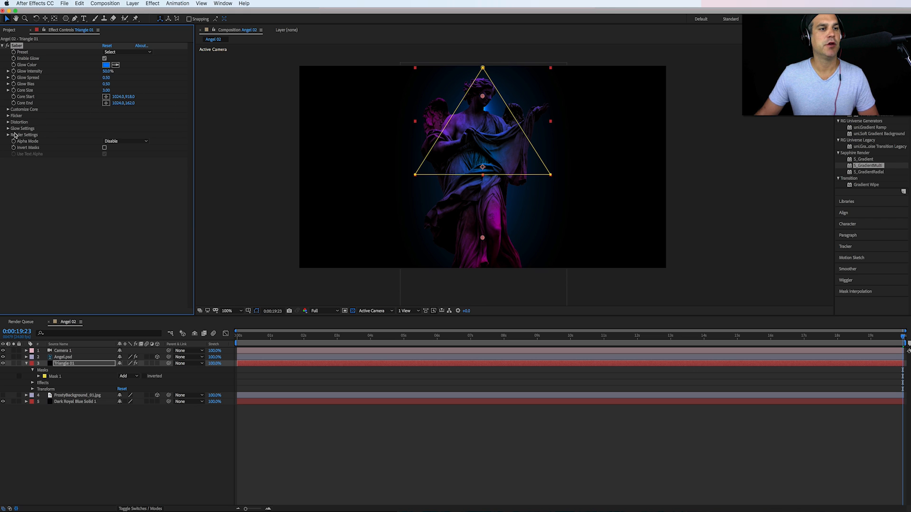
# Step: Set Saber's Core Type to Layer Masks so the glow follows the triangle mask
pyautogui.click(8, 109)
pyautogui.click(119, 116)
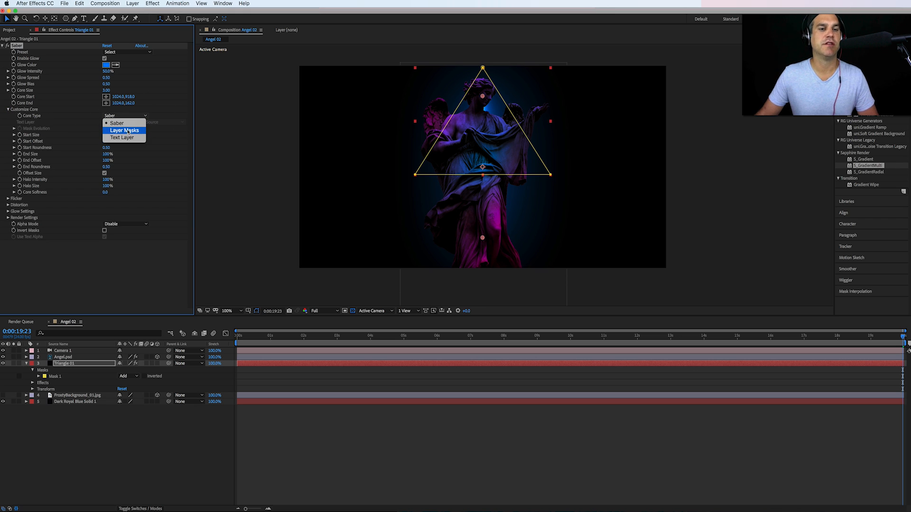
pyautogui.click(128, 131)
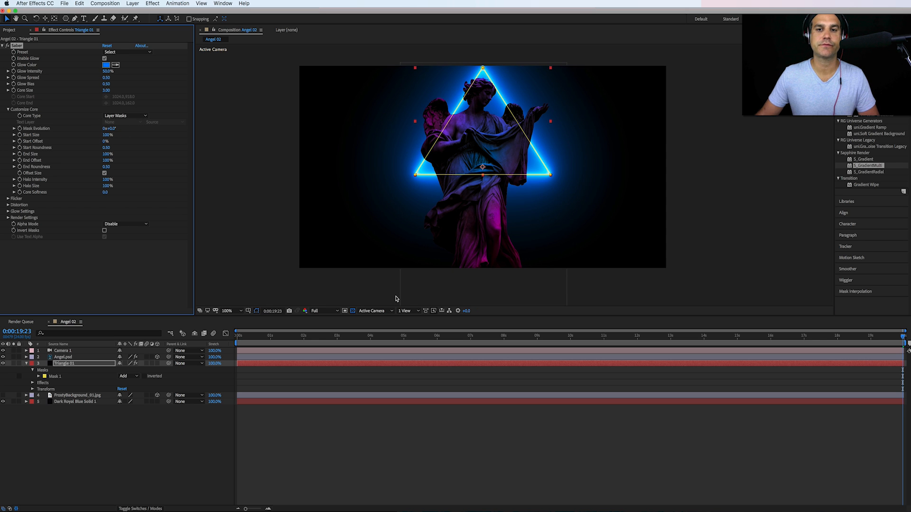
# Step: Try Saber's Energize, Energy and Fire presets on the Triangle 01 layer
pyautogui.click(597, 464)
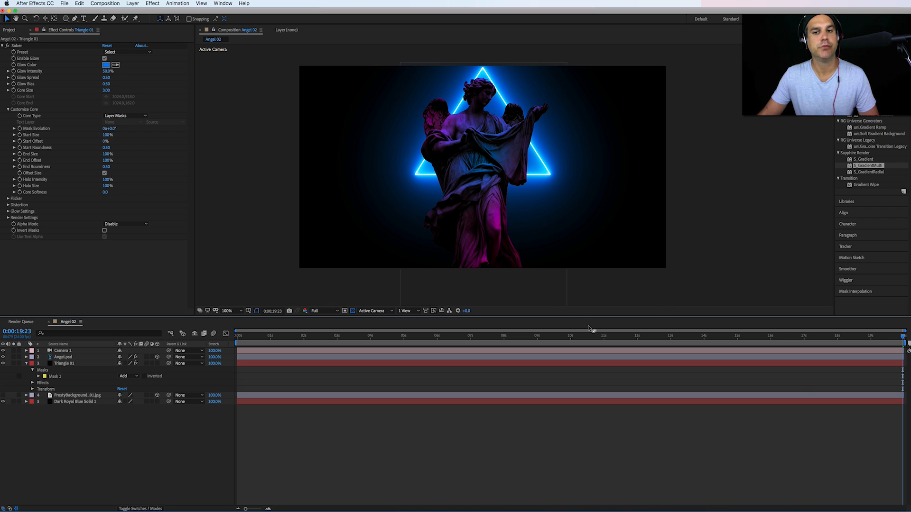
pyautogui.click(67, 364)
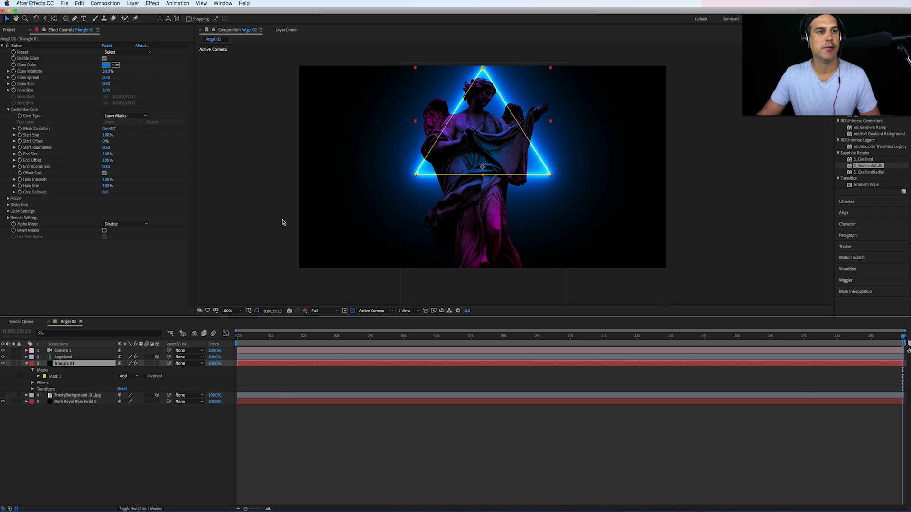
pyautogui.click(120, 53)
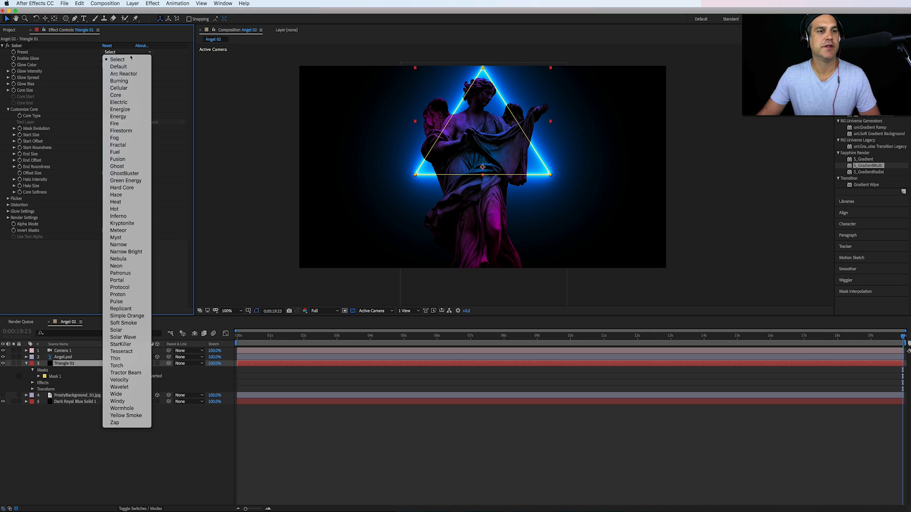
pyautogui.click(136, 111)
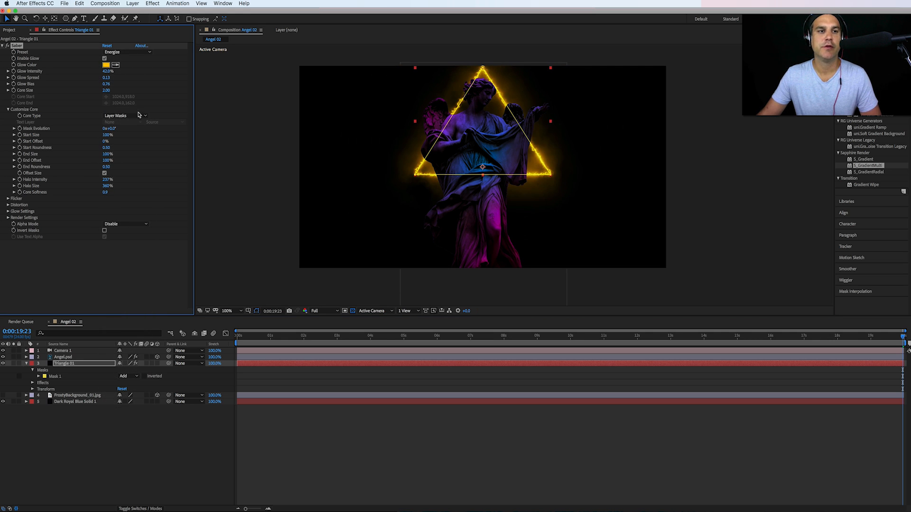
pyautogui.click(125, 53)
pyautogui.click(126, 116)
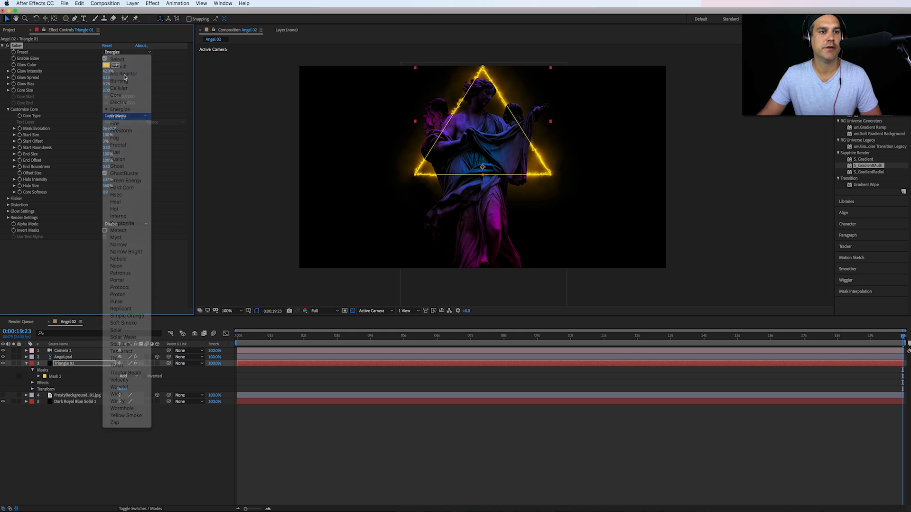
pyautogui.click(126, 52)
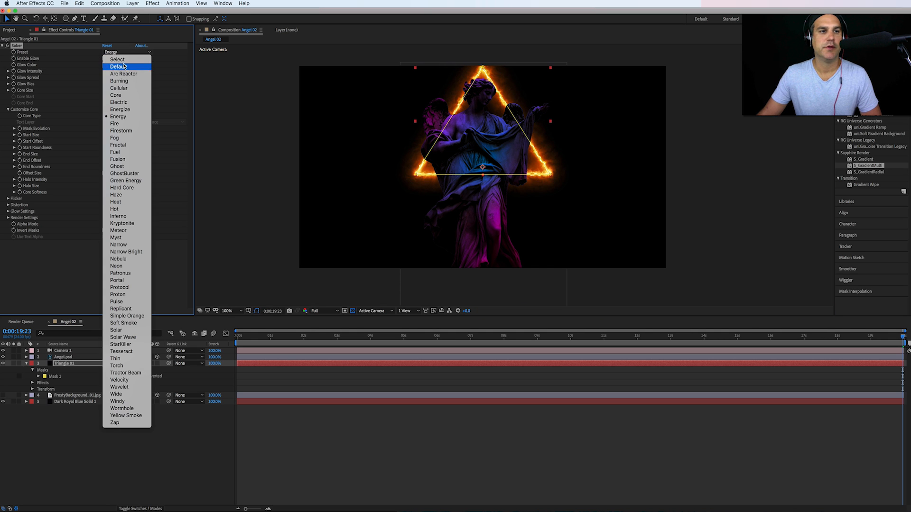
pyautogui.click(134, 123)
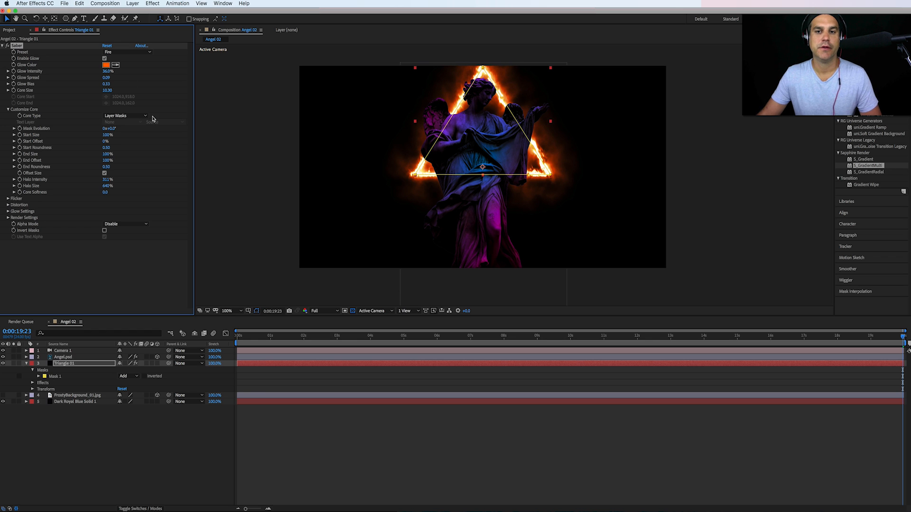
pyautogui.click(511, 434)
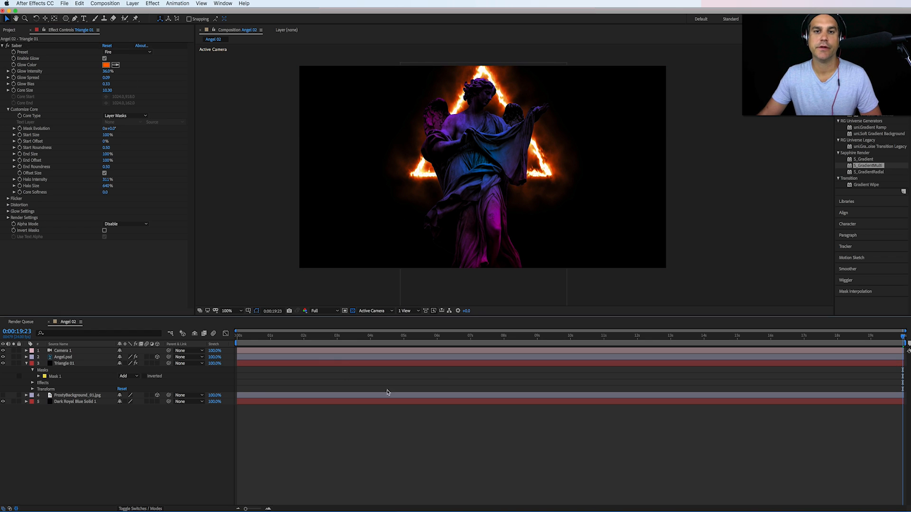
# Step: Try the Firestorm and Fog presets on the triangle, then undo back to the Fire preset
pyautogui.click(134, 52)
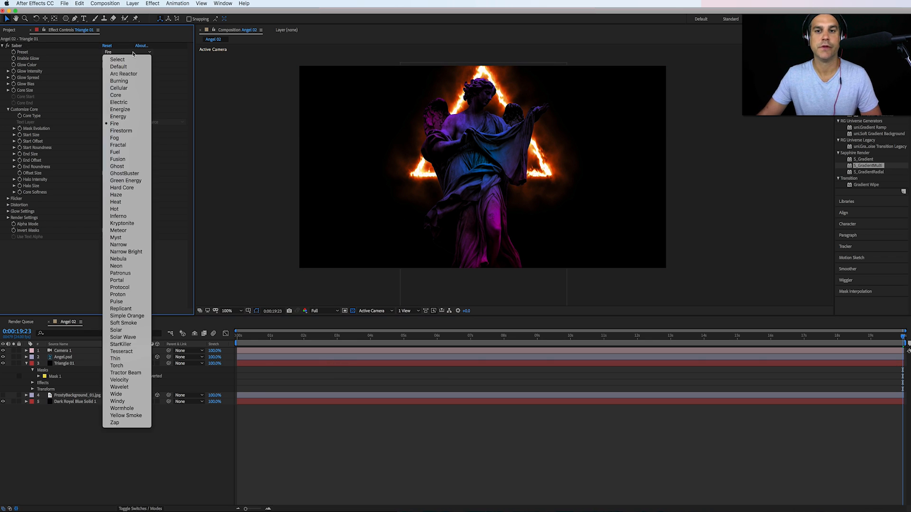
pyautogui.click(120, 131)
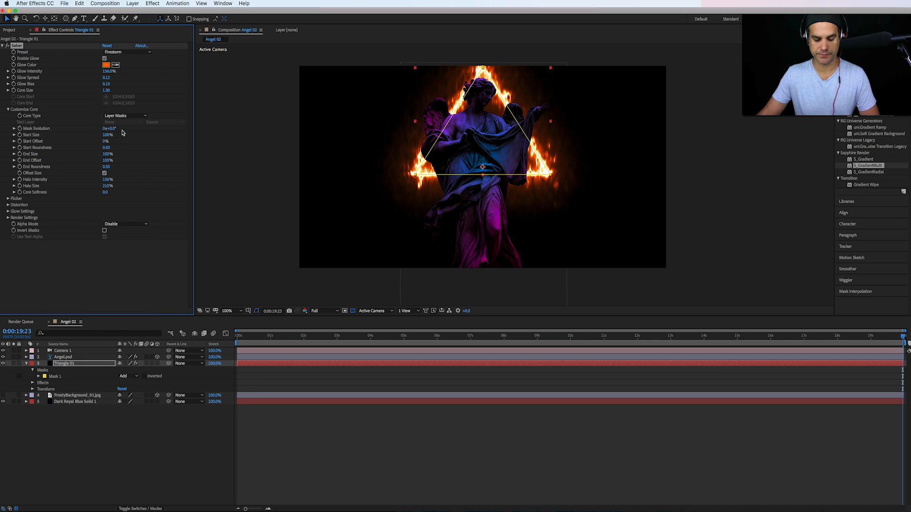
pyautogui.click(123, 52)
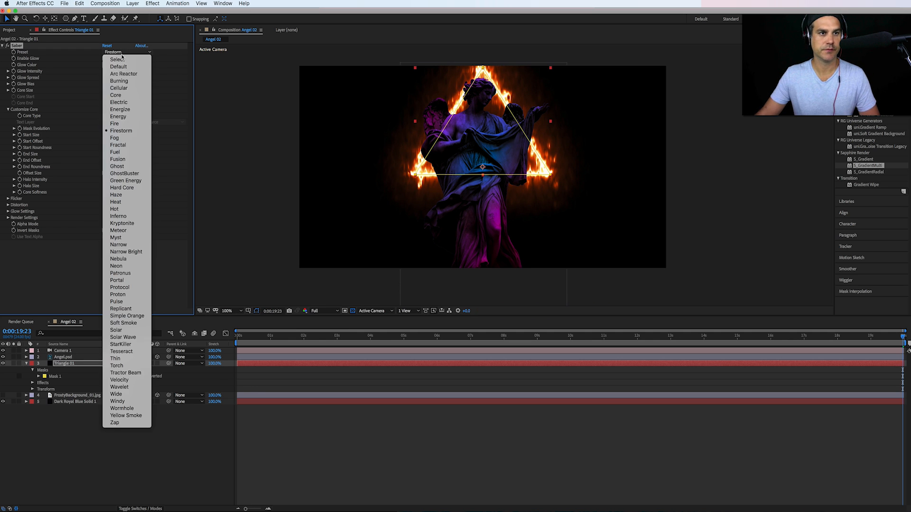
pyautogui.click(126, 138)
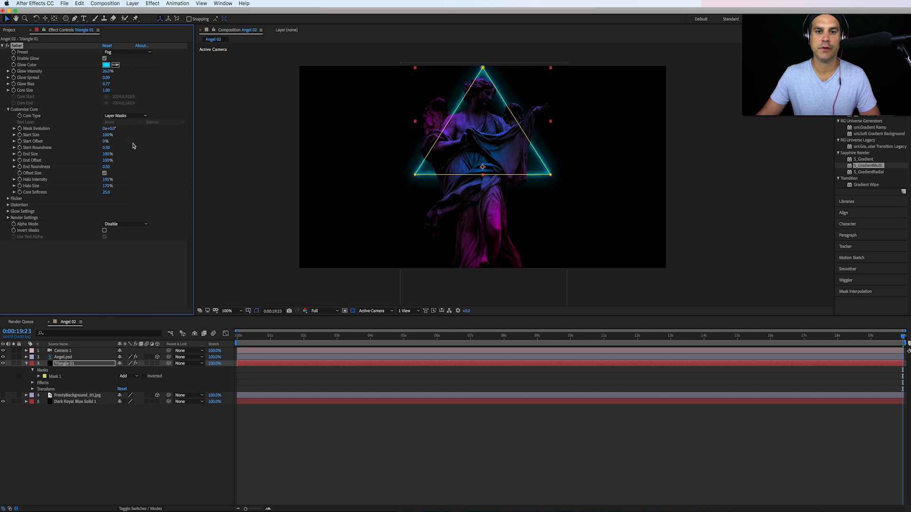
pyautogui.click(557, 449)
pyautogui.hotkey('ctrl', 'z')
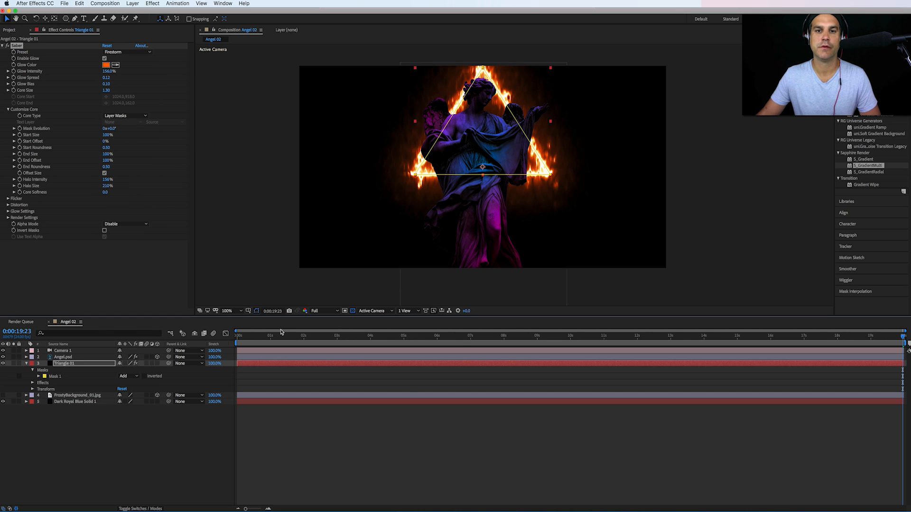
pyautogui.click(406, 429)
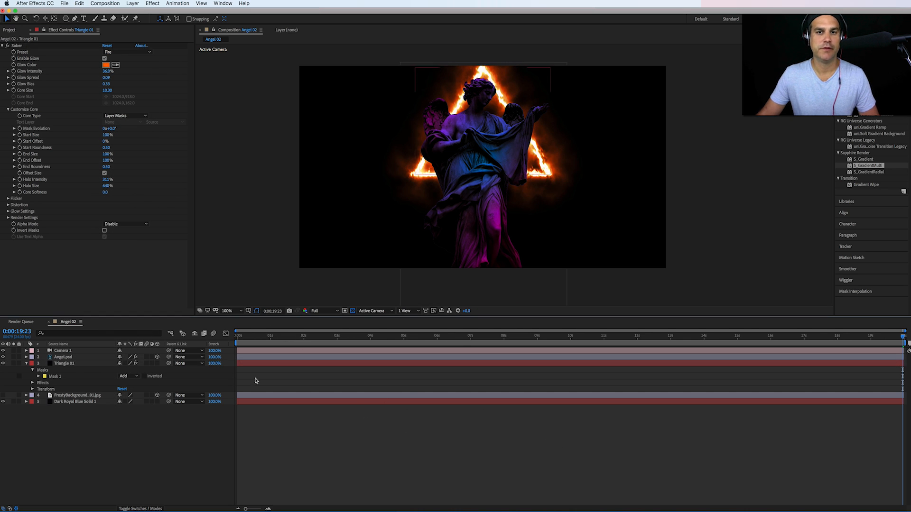
# Step: Play back the early part of the timeline to examine how the Fire preset animates around the triangle
pyautogui.moveTo(273, 345); pyautogui.dragTo(345, 345)
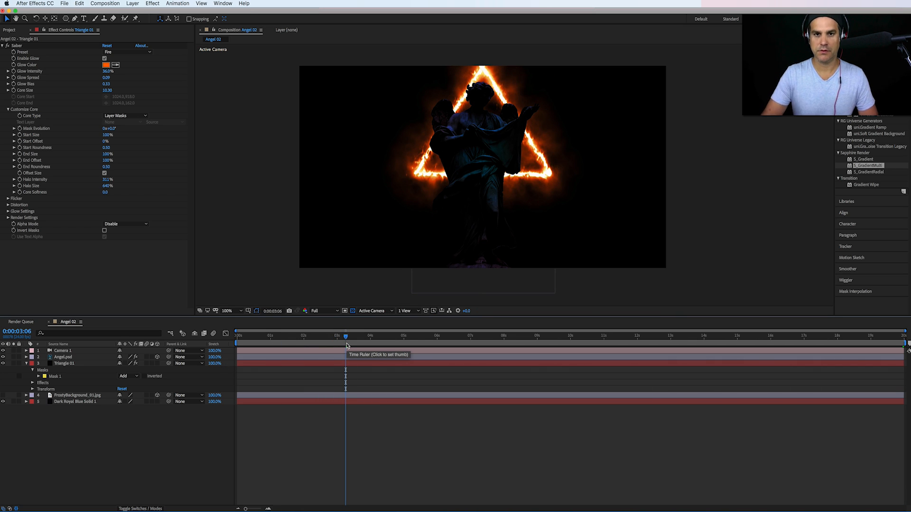
pyautogui.press('space')
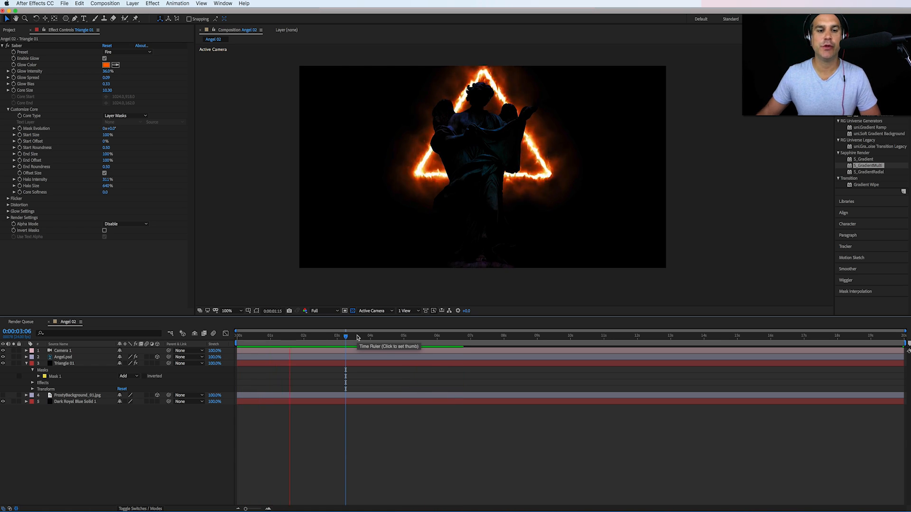
pyautogui.press('space')
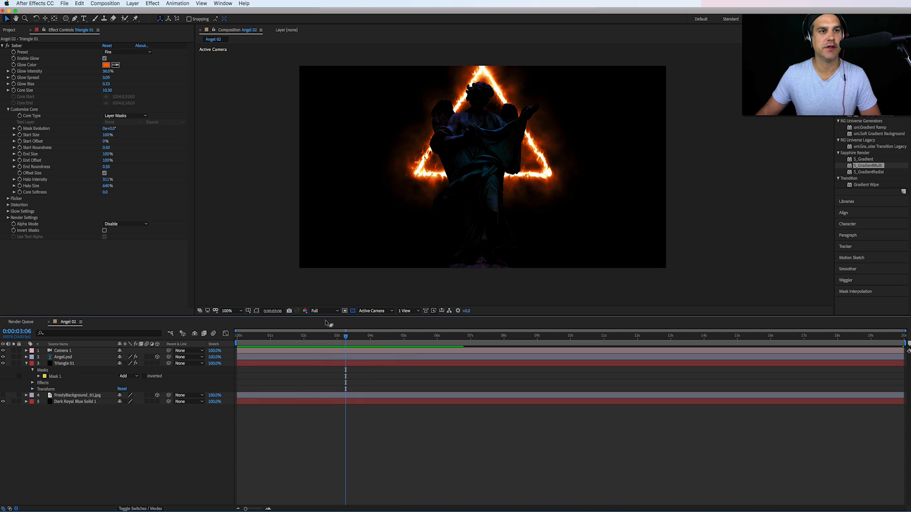
# Step: Set Saber's preset to Default and match its Glow Color to the Angel.psd gradient's blue Color 2, hex 017EDF
pyautogui.click(126, 52)
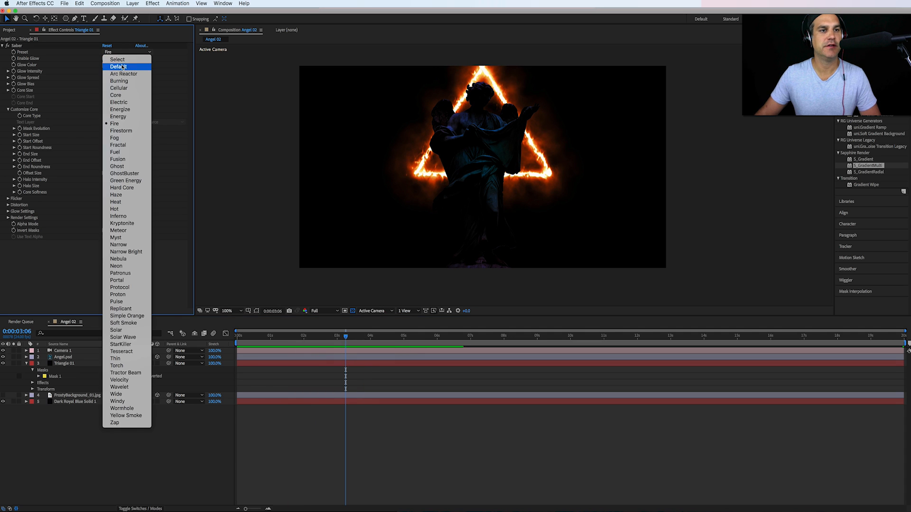
pyautogui.click(121, 66)
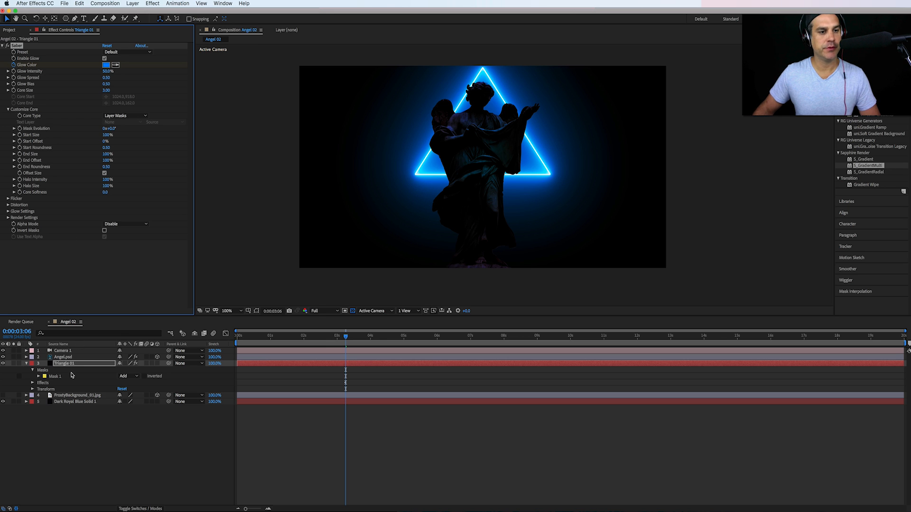
pyautogui.click(64, 357)
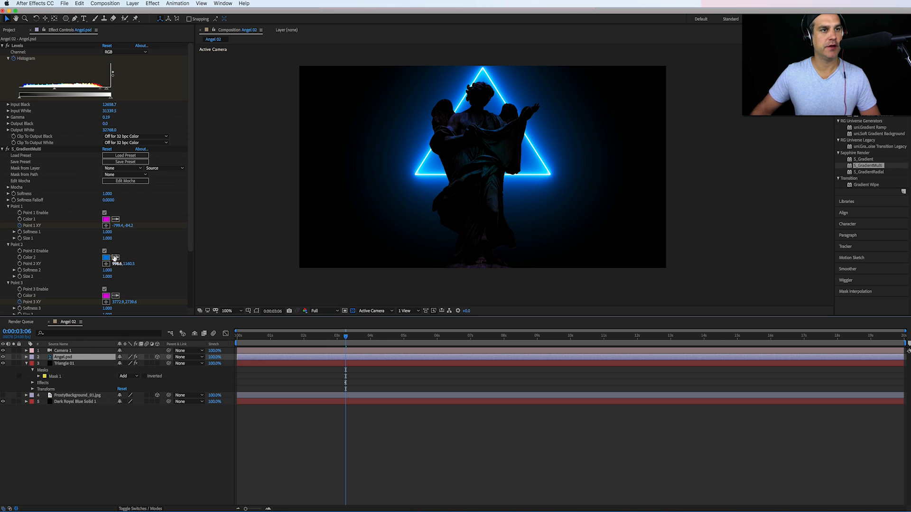
pyautogui.click(3, 46)
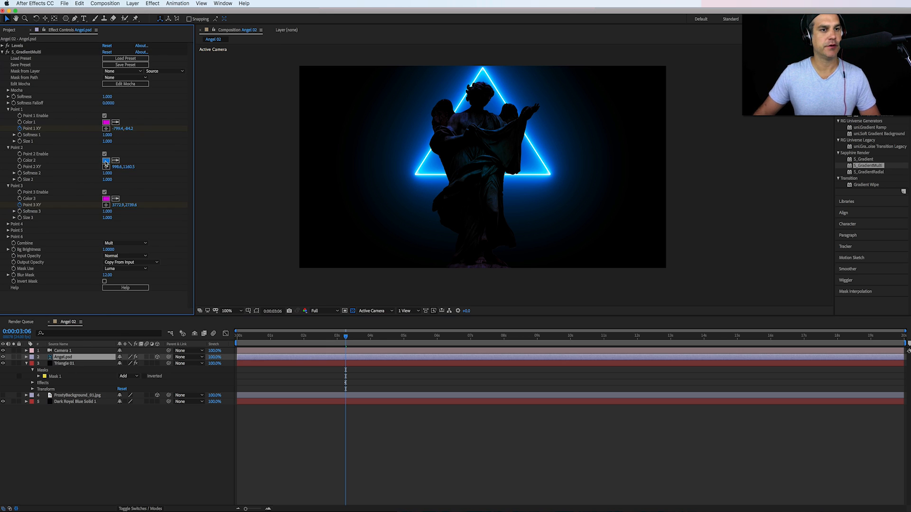
pyautogui.click(106, 160)
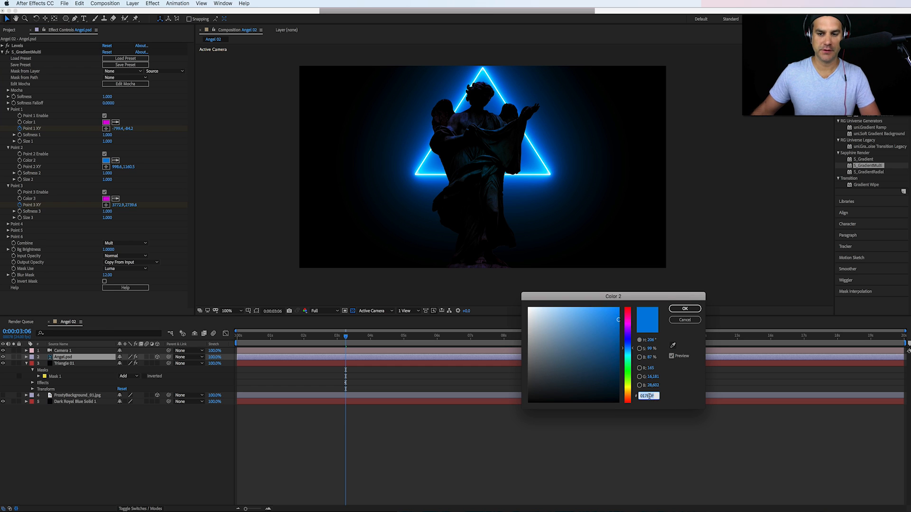
pyautogui.click(685, 308)
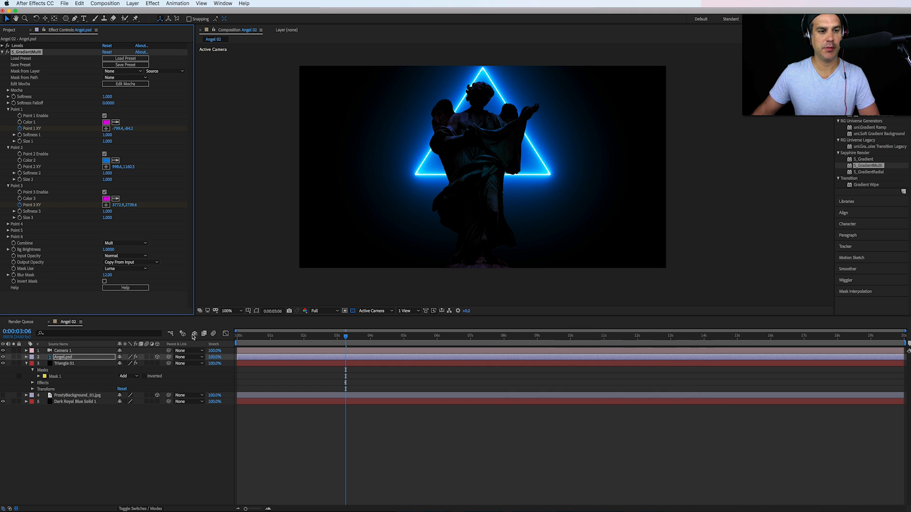
pyautogui.click(69, 365)
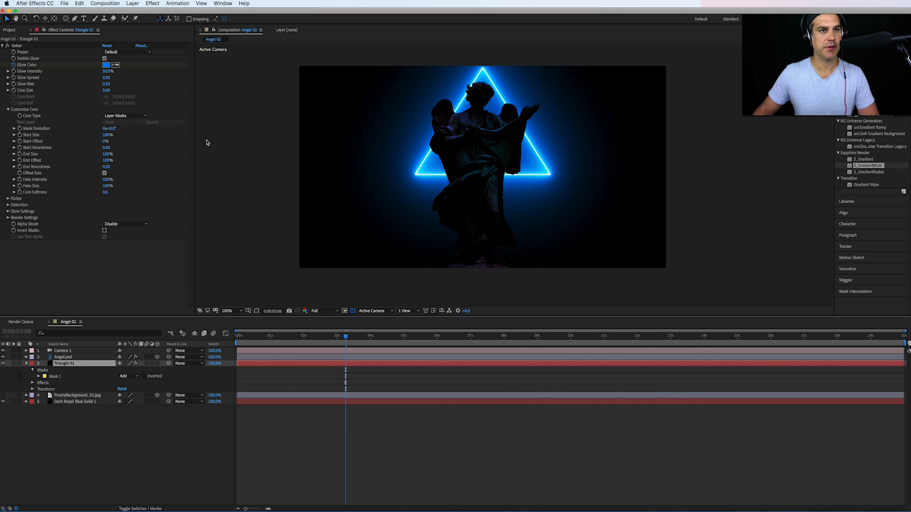
pyautogui.click(106, 65)
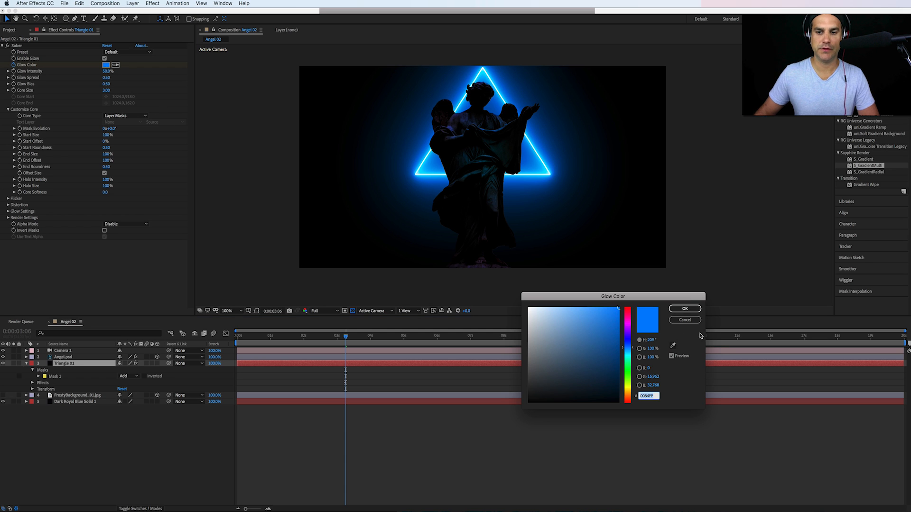
pyautogui.click(685, 309)
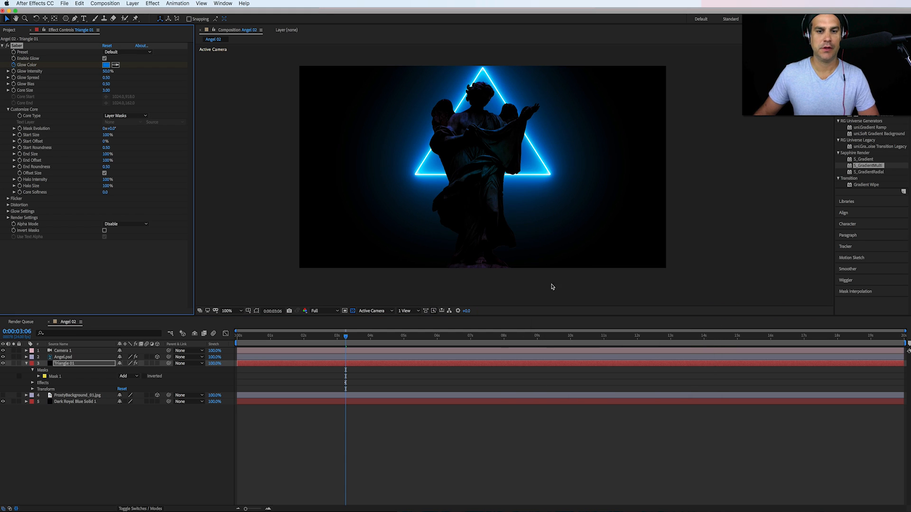
# Step: Keyframe the triangle's Glow Color at 0:00:19:23 to the magenta copied from the Angel.psd gradient's Color 1
pyautogui.press('s')
pyautogui.press('s')
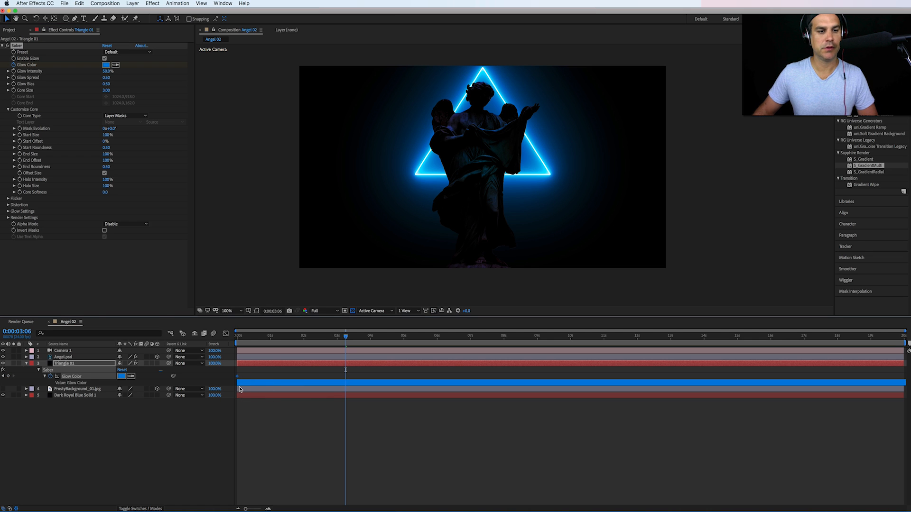
pyautogui.moveTo(423, 332); pyautogui.dragTo(906, 369)
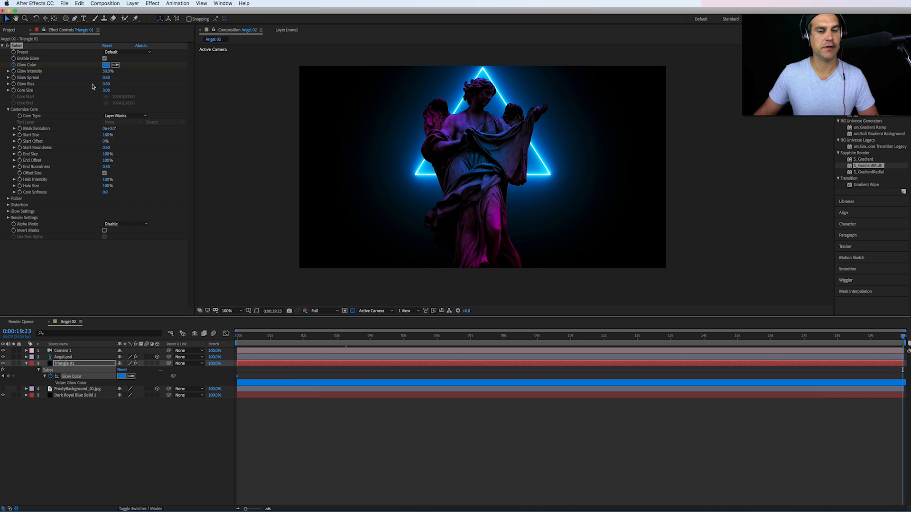
pyautogui.click(64, 357)
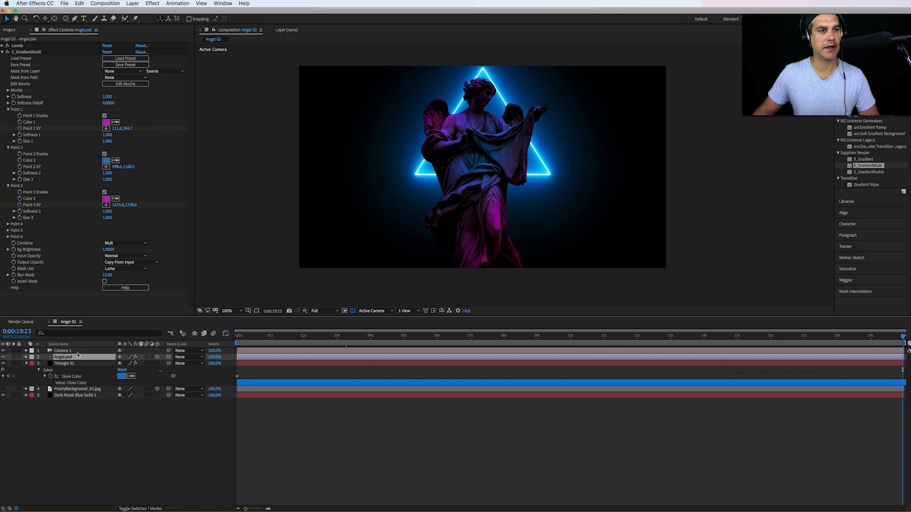
pyautogui.click(106, 122)
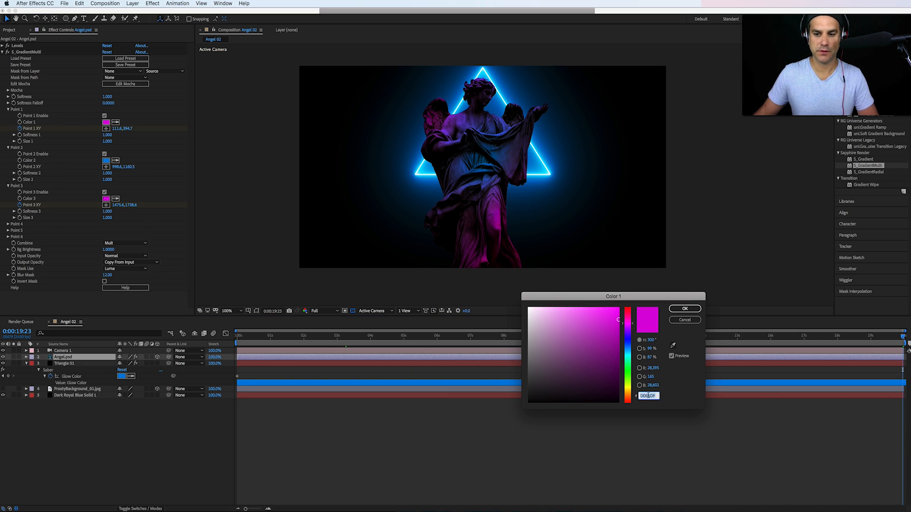
pyautogui.click(691, 320)
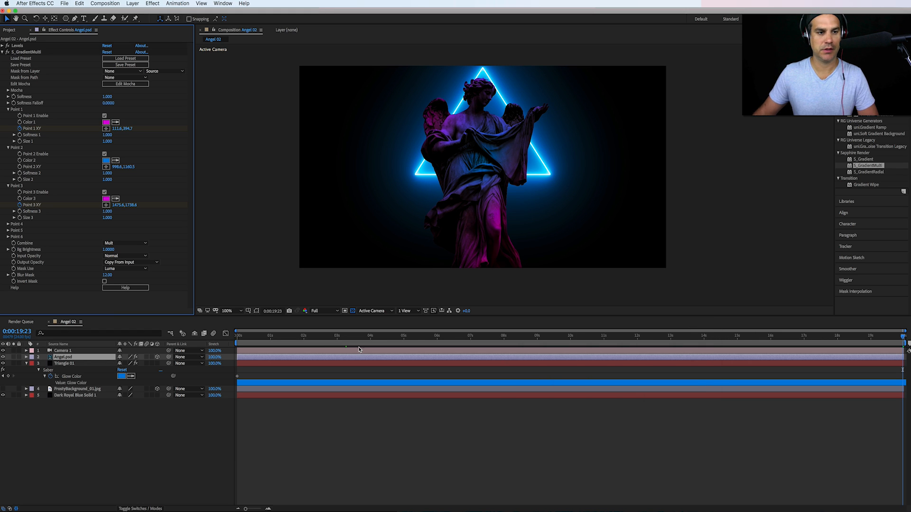
pyautogui.click(122, 377)
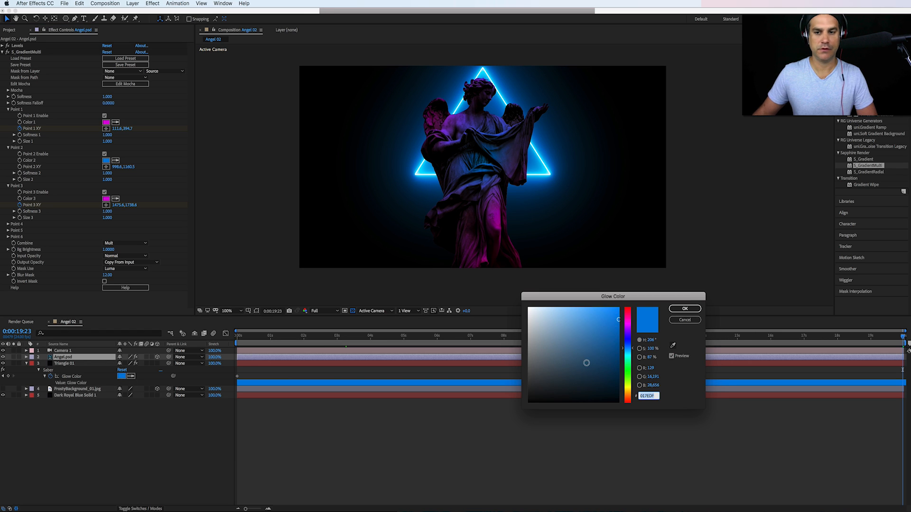
pyautogui.press('super+v')
pyautogui.click(688, 310)
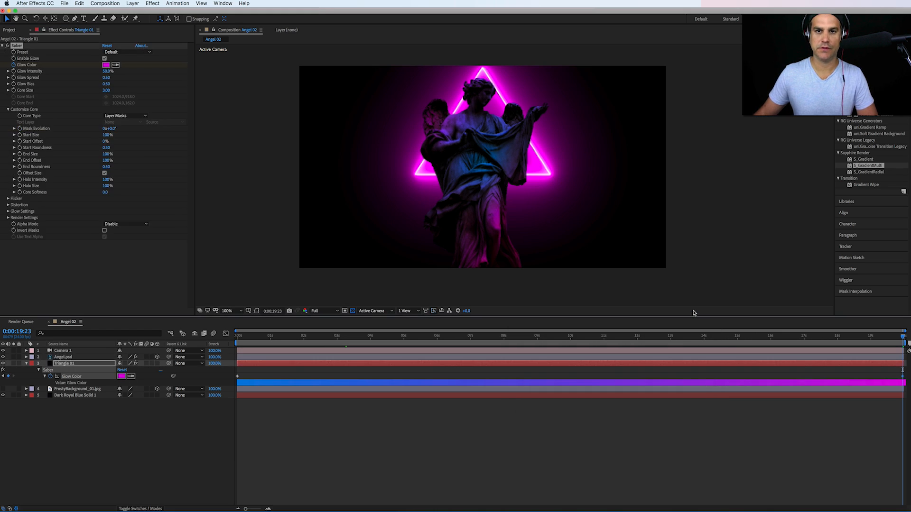
# Step: Preview the triangle's blue-to-magenta glow transition and return to the start of the timeline
pyautogui.moveTo(893, 339); pyautogui.dragTo(148, 396)
pyautogui.press('space')
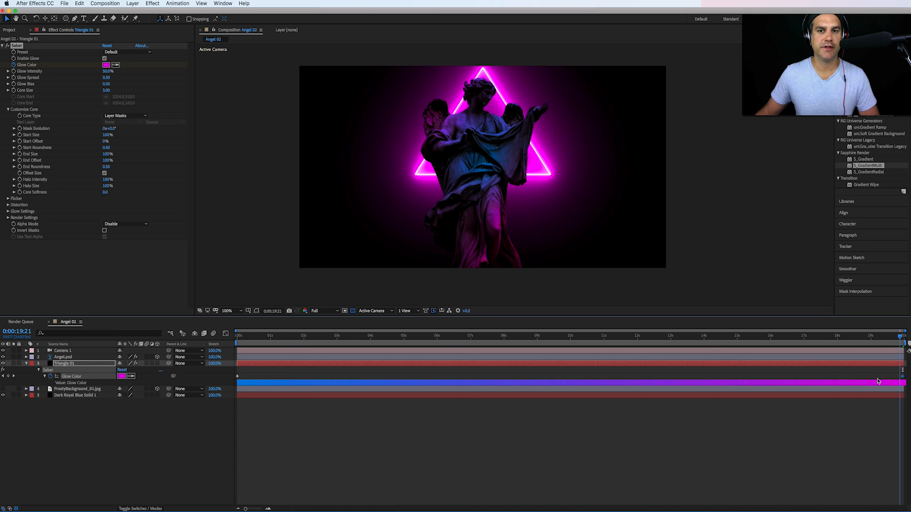
pyautogui.press('space')
pyautogui.press('Home')
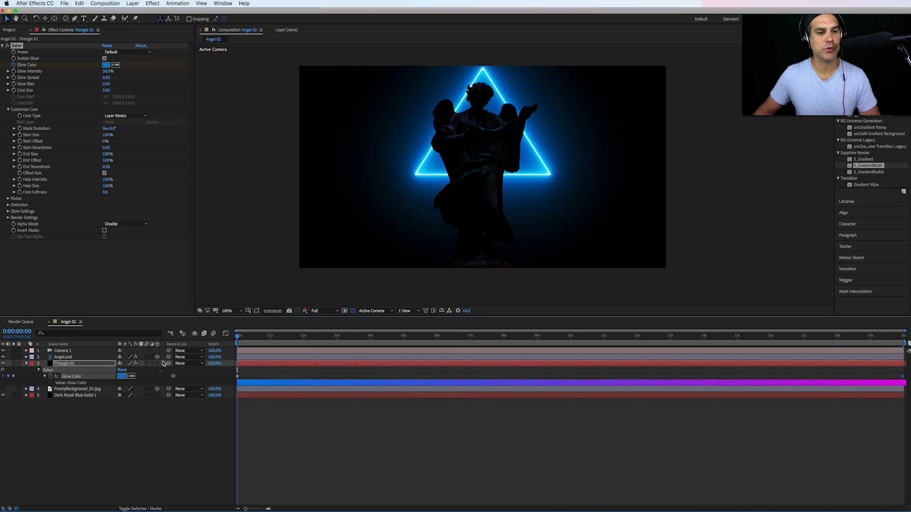
# Step: Make the Triangle 01 layer 3D and check it against the camera move along the timeline
pyautogui.click(157, 364)
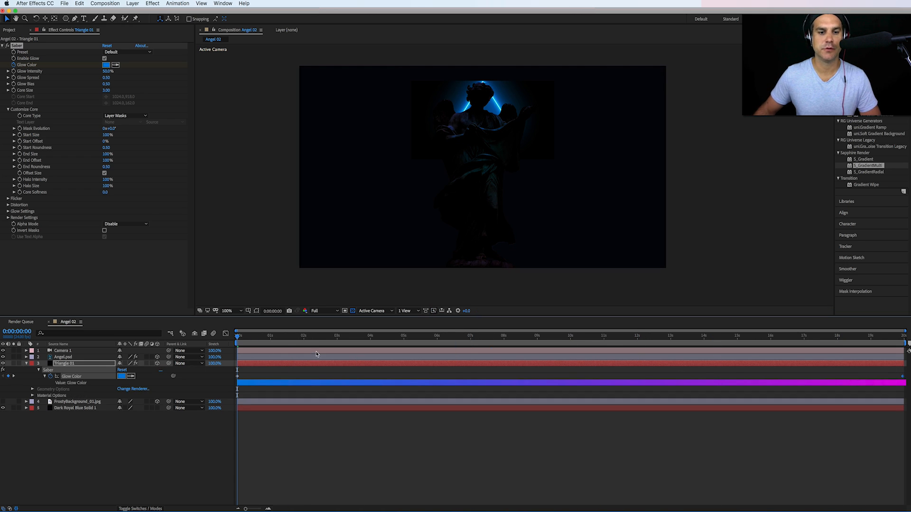
pyautogui.moveTo(294, 339); pyautogui.dragTo(865, 342)
pyautogui.click(354, 337)
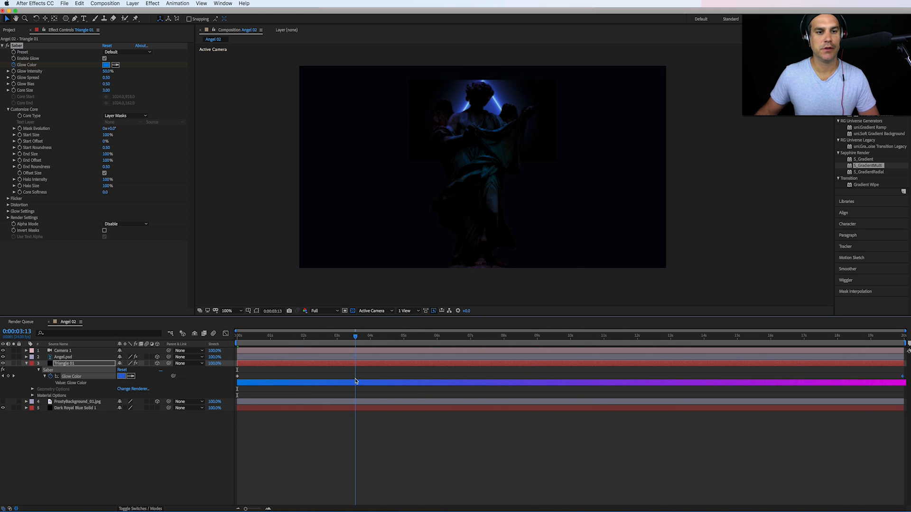
# Step: Reveal Angel.psd's Position and Triangle 01's Scale, and scale the triangle uniformly to 221%
pyautogui.click(89, 364)
pyautogui.press('s')
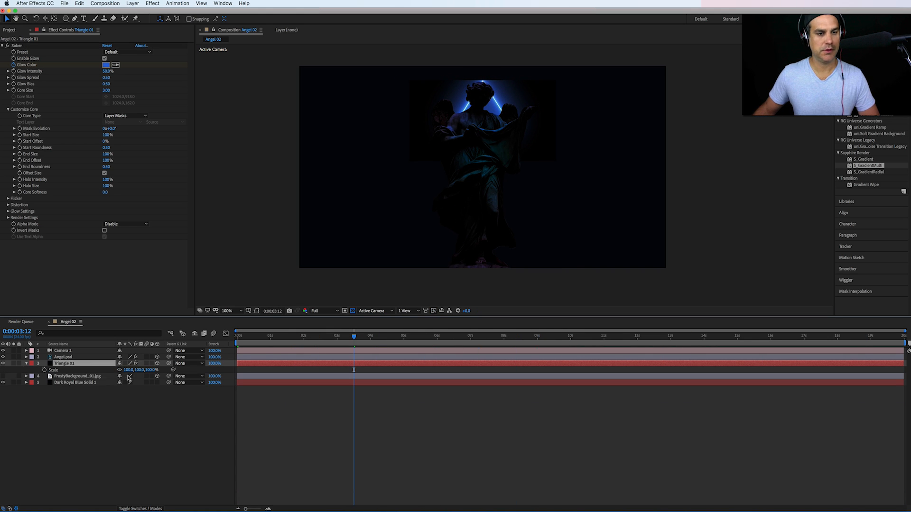
pyautogui.click(79, 357)
pyautogui.press('p')
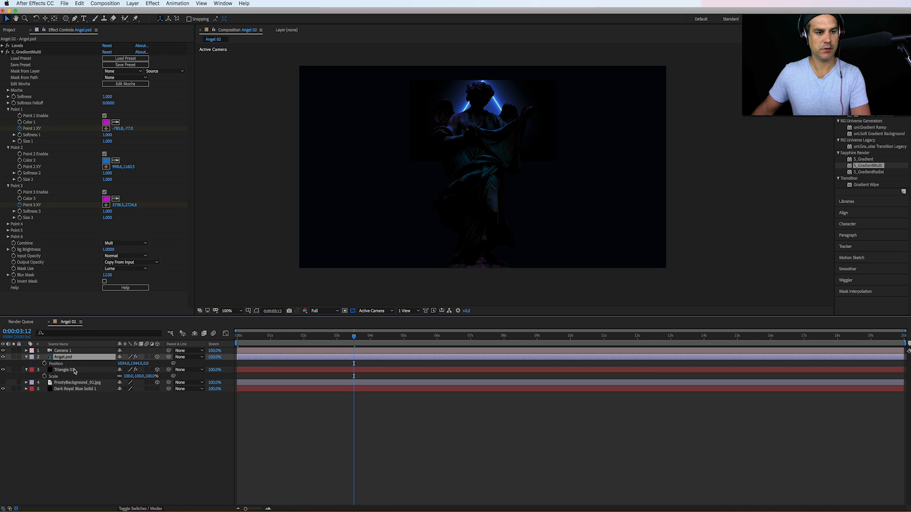
pyautogui.click(75, 371)
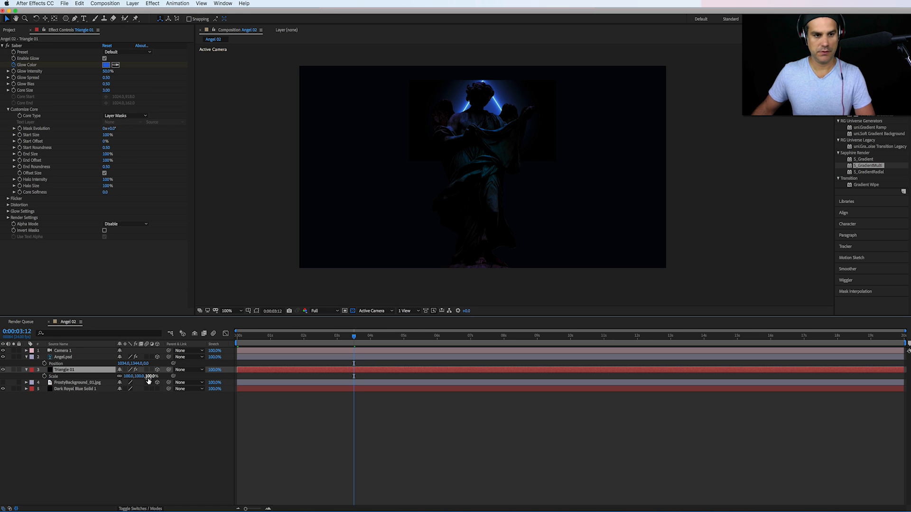
pyautogui.moveTo(150, 376); pyautogui.dragTo(181, 376)
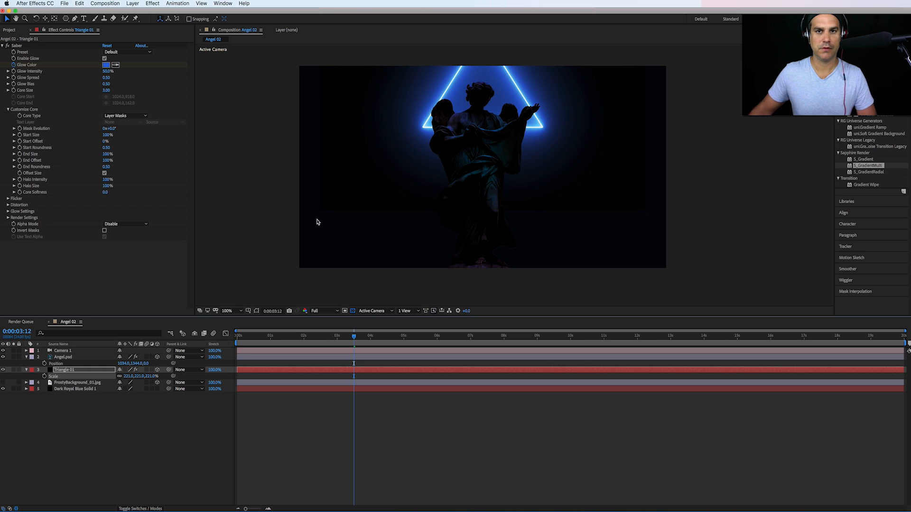
# Step: Move the triangle vertically down behind the angel's head and shoulders, to a Y position of about 914
pyautogui.click(57, 370)
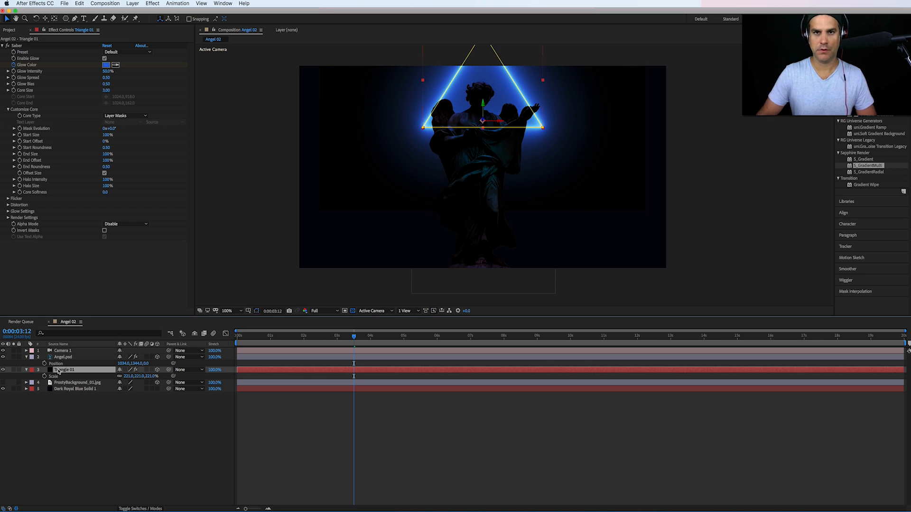
pyautogui.click(489, 98)
pyautogui.moveTo(490, 98); pyautogui.dragTo(489, 127)
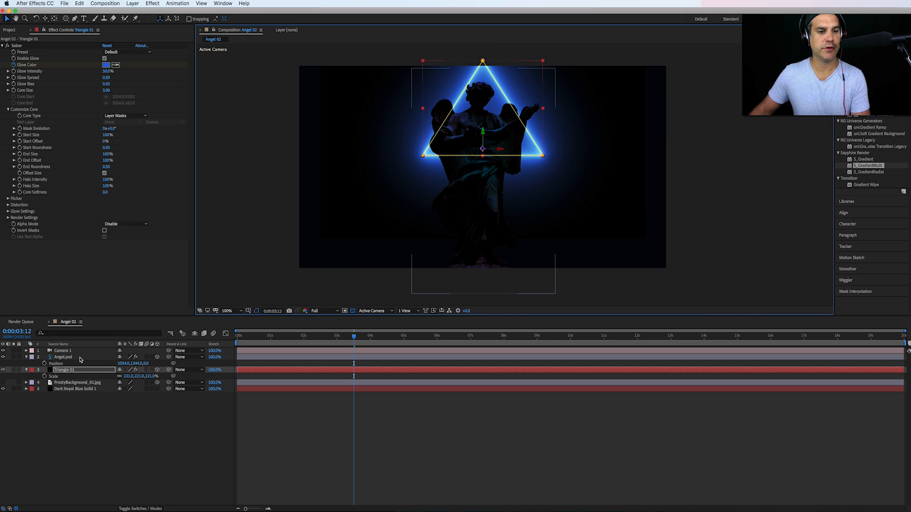
# Step: Compare the layers' positions, set Triangle 01's Z position to 500, and raise it to a Y position of about 816
pyautogui.press('p')
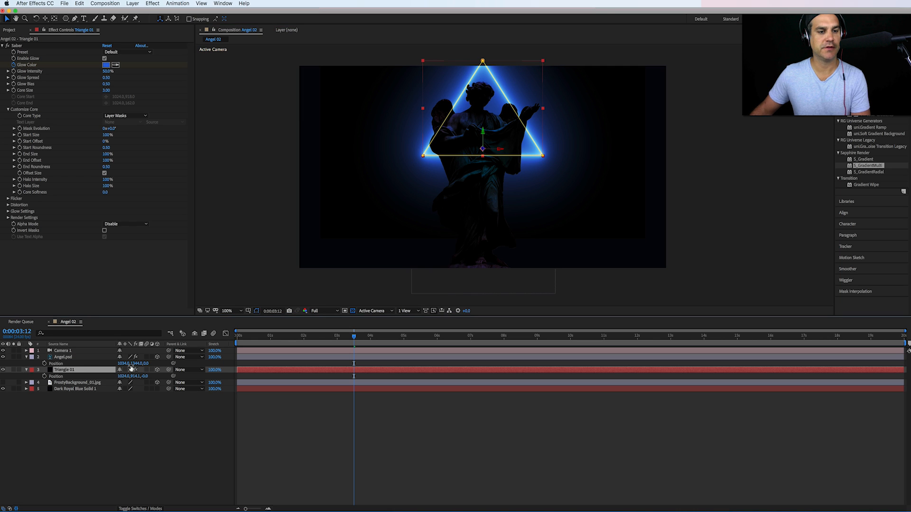
pyautogui.click(79, 383)
pyautogui.press('p')
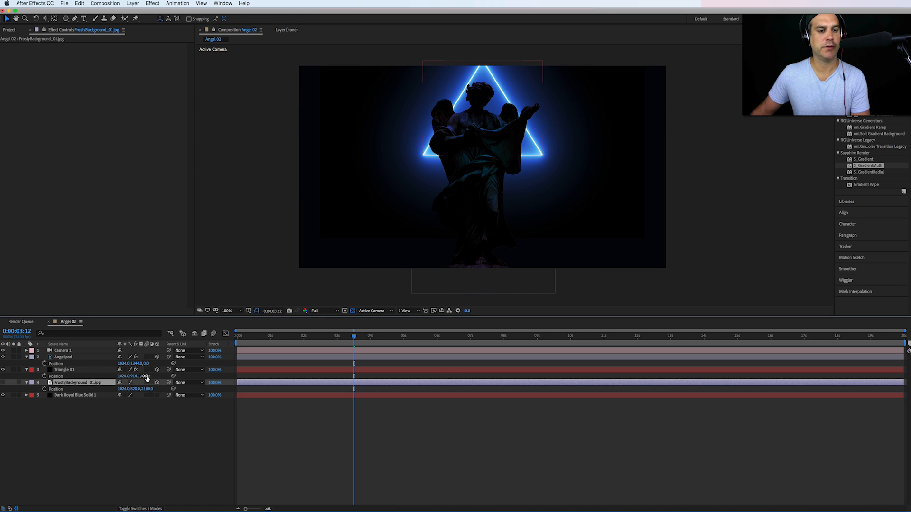
pyautogui.moveTo(145, 376); pyautogui.dragTo(159, 376)
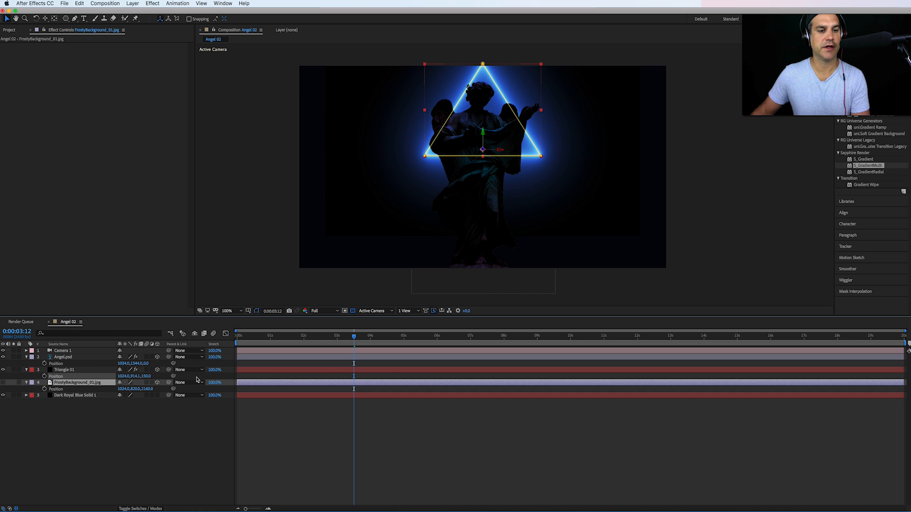
pyautogui.click(148, 376)
pyautogui.write('150')
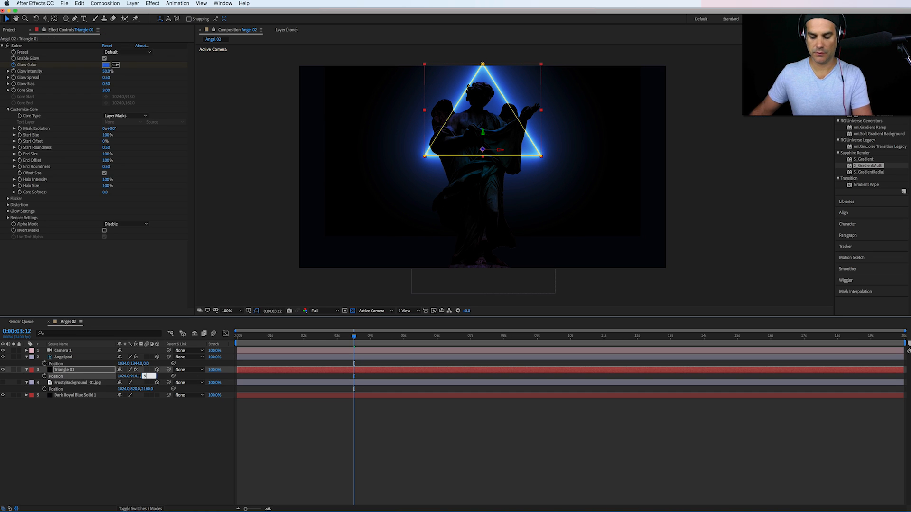
pyautogui.press('Return')
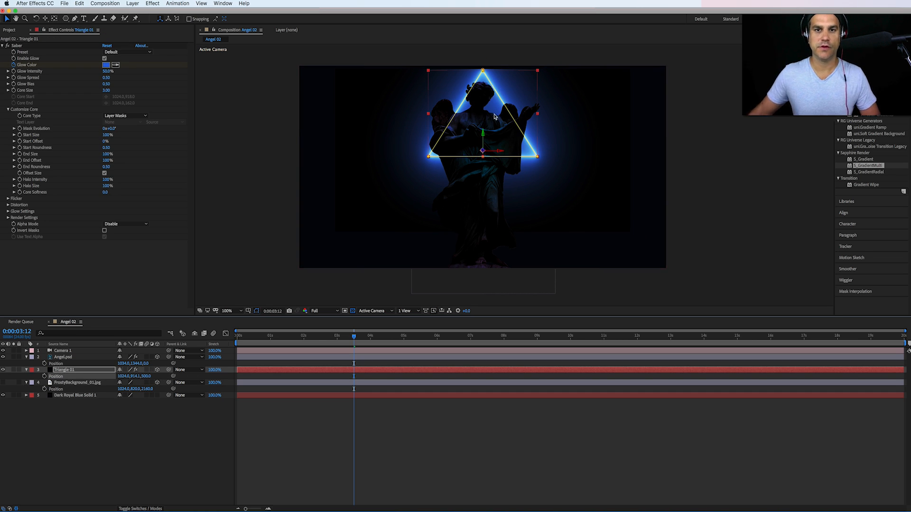
pyautogui.moveTo(484, 132); pyautogui.dragTo(484, 116)
# Step: Preview how the repositioned triangle sits behind the angel during the camera push-in
pyautogui.click(767, 335)
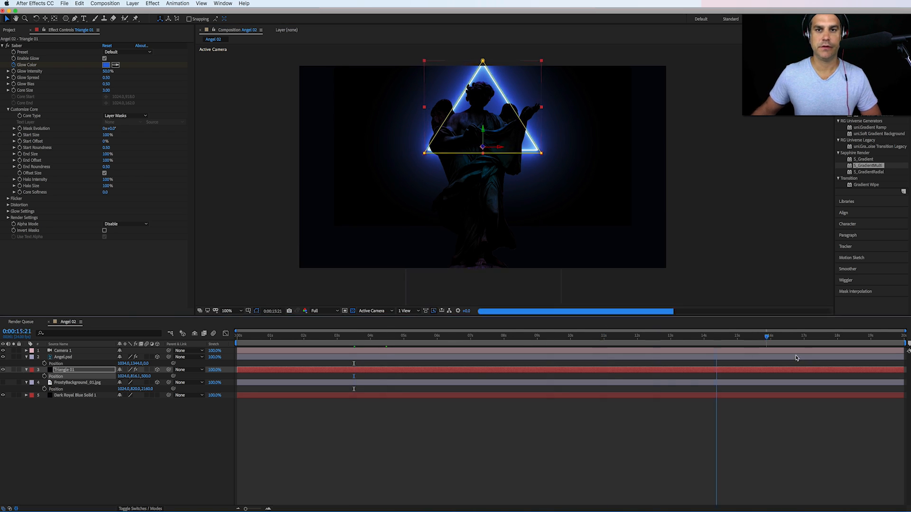
pyautogui.press('space')
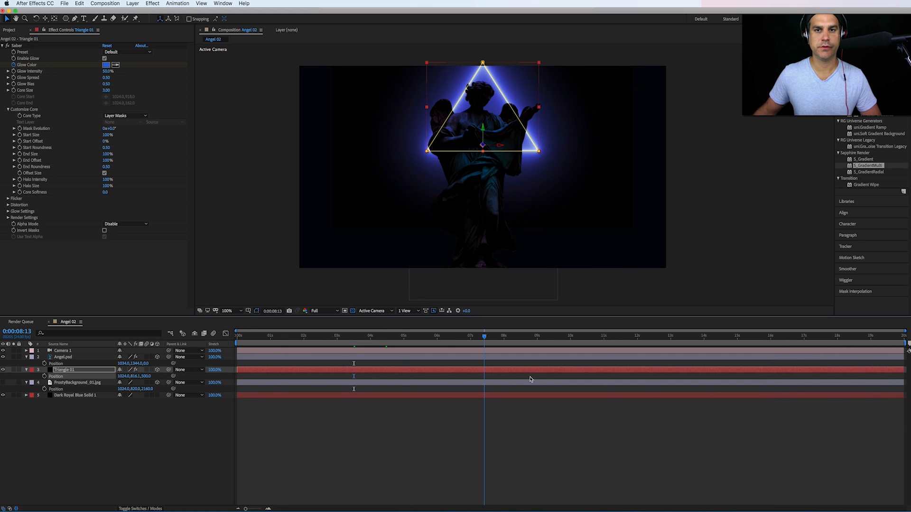
pyautogui.press('space')
# Step: Keyframe Triangle 01's Saber End Offset from 0% at the start to 90% at the end, aligned with the Glow Color keyframes
pyautogui.click(69, 370)
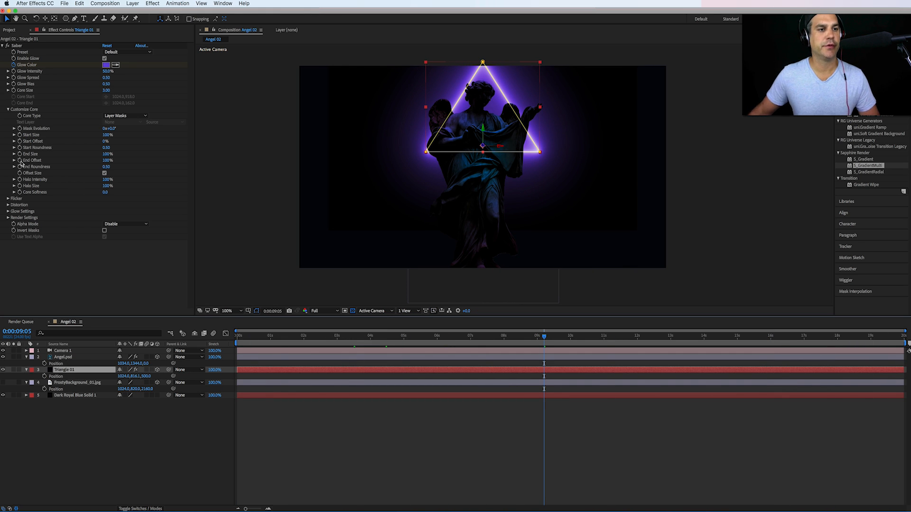
pyautogui.moveTo(108, 160); pyautogui.dragTo(73, 172)
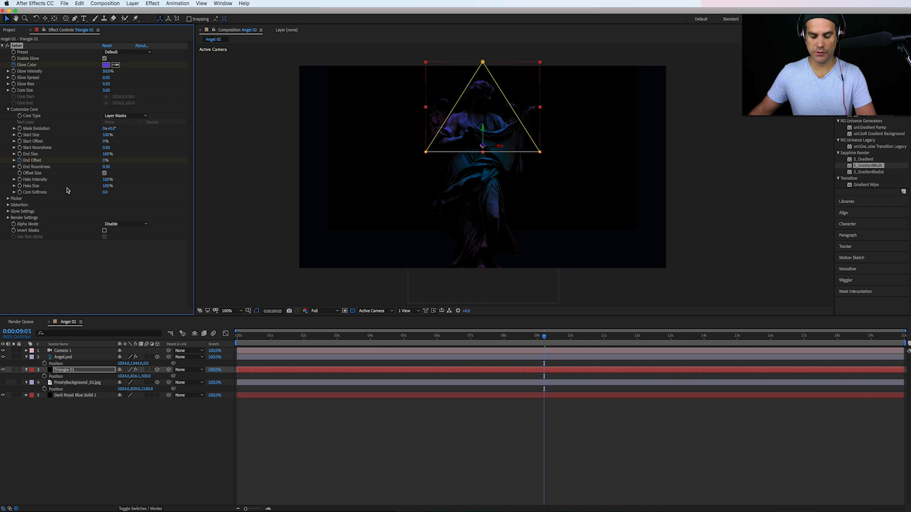
pyautogui.press('u')
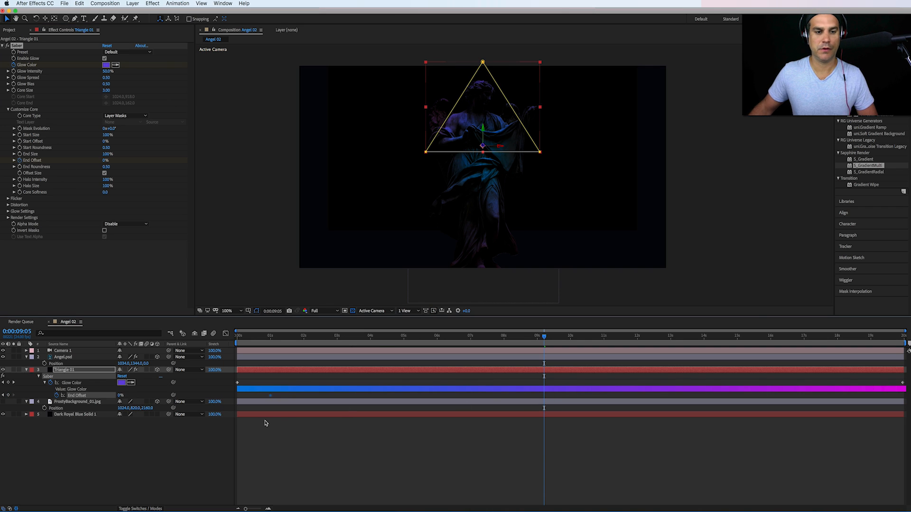
pyautogui.moveTo(120, 396); pyautogui.dragTo(151, 396)
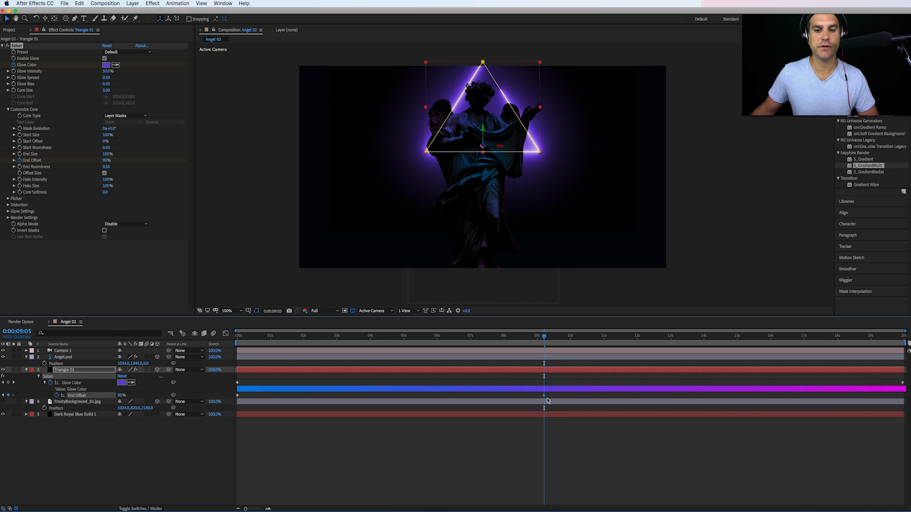
pyautogui.moveTo(544, 396); pyautogui.dragTo(894, 410)
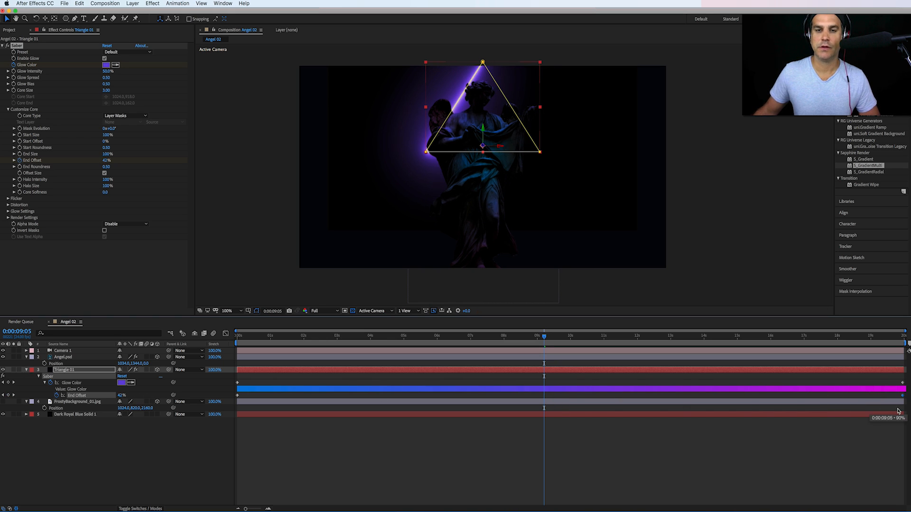
# Step: Scrub through the triangle's draw-on animation and try a Saber Start Offset of 33%
pyautogui.moveTo(544, 337); pyautogui.dragTo(480, 354)
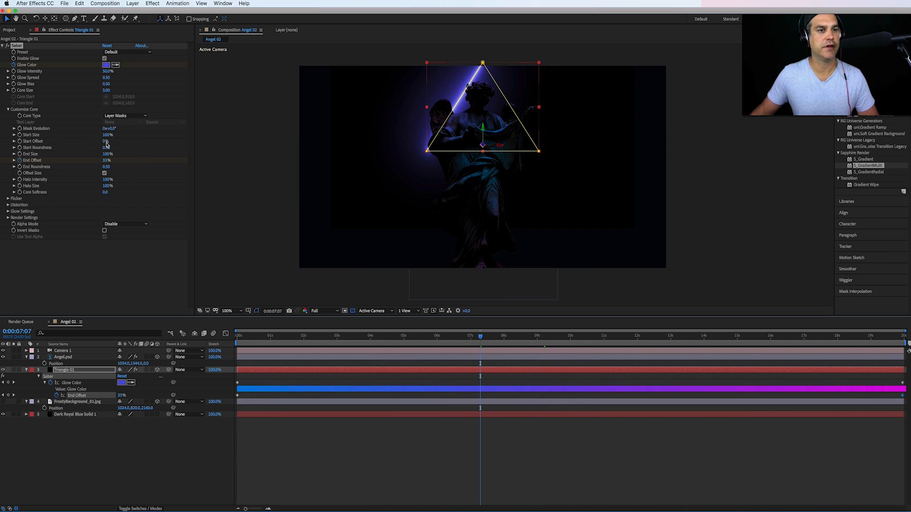
pyautogui.moveTo(104, 144); pyautogui.dragTo(116, 145)
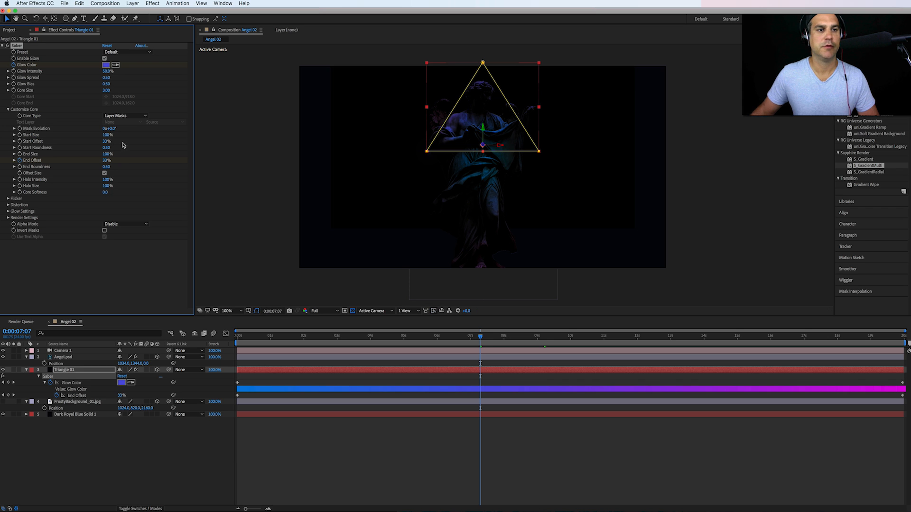
pyautogui.moveTo(479, 337); pyautogui.dragTo(614, 338)
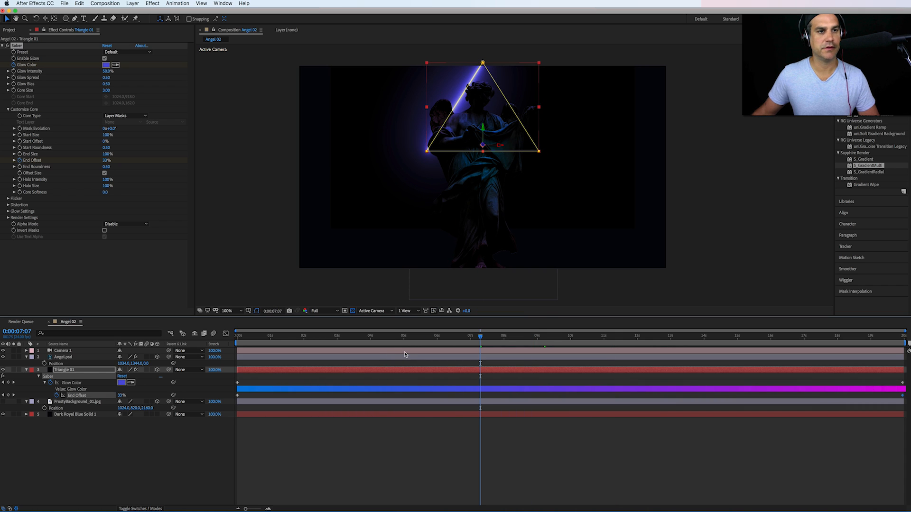
pyautogui.moveTo(433, 340); pyautogui.dragTo(826, 385)
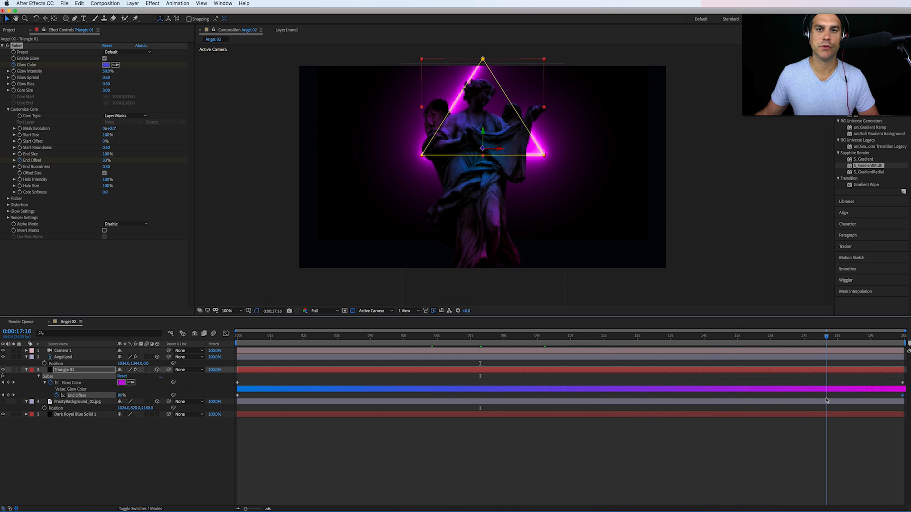
pyautogui.click(515, 449)
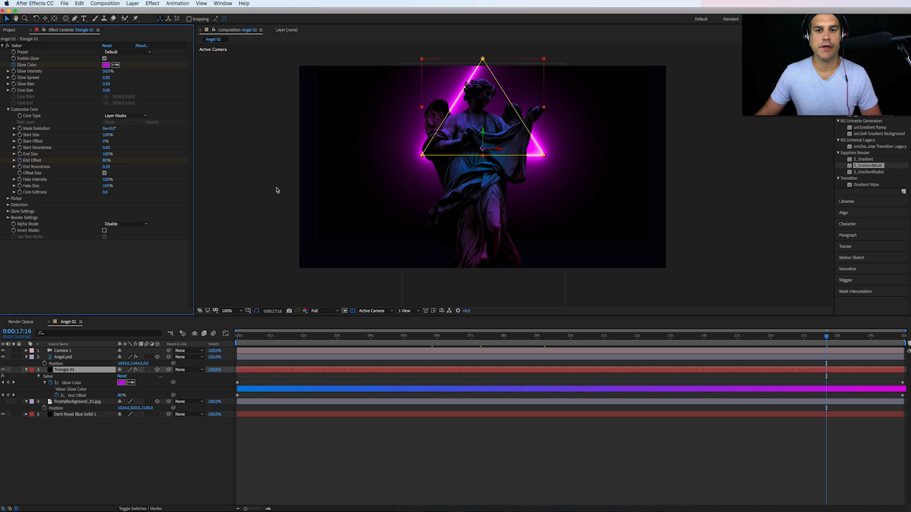
# Step: Duplicate the Triangle 01 layer and rename the lower copy Triangle 02
pyautogui.click(78, 371)
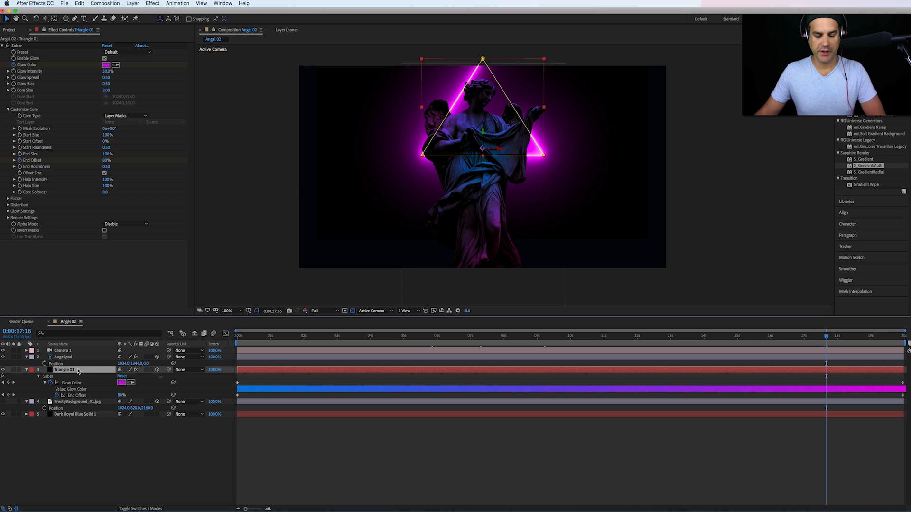
pyautogui.press('super+d')
pyautogui.click(70, 376)
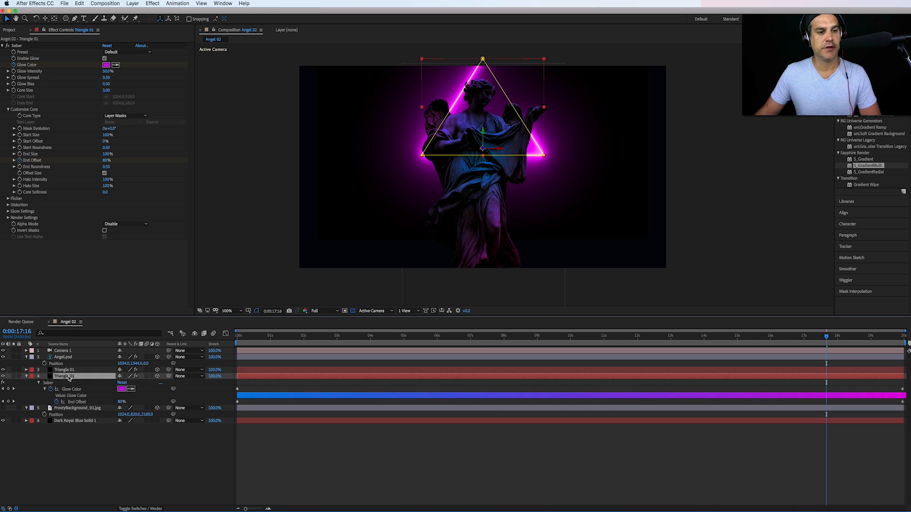
pyautogui.press('Return')
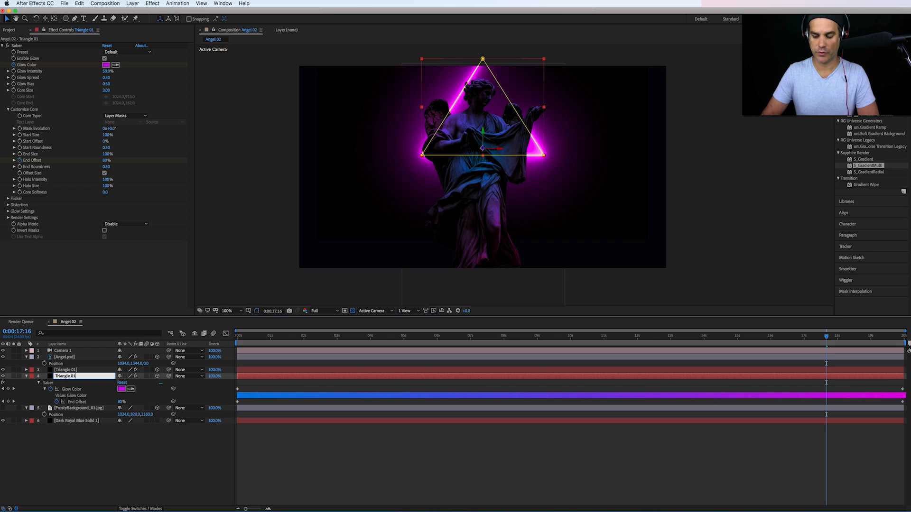
pyautogui.write('2')
pyautogui.press('Return')
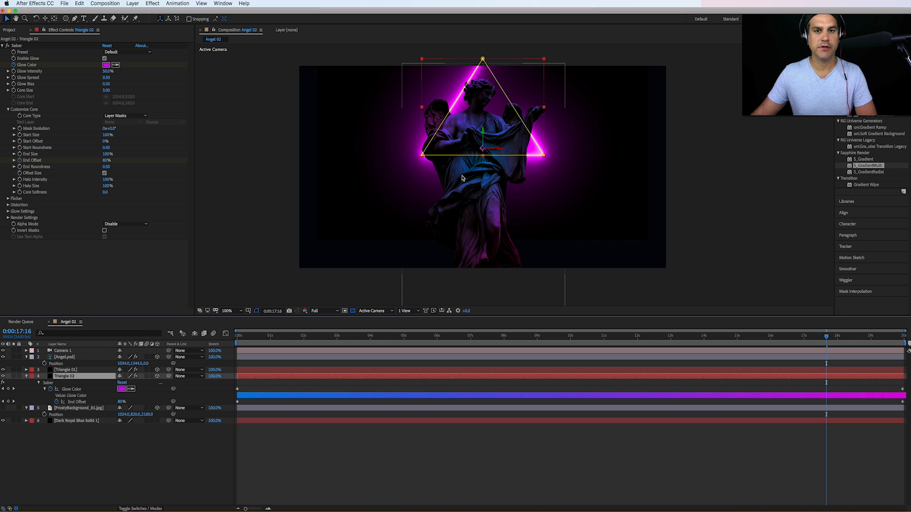
# Step: Enlarge Triangle 02's mask path proportionally about its centre so it surrounds the first triangle
pyautogui.click(423, 156)
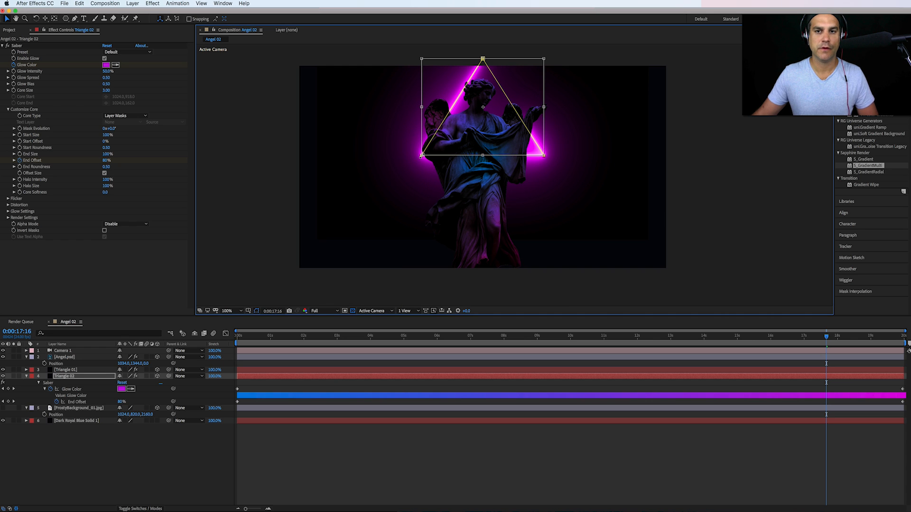
pyautogui.moveTo(421, 157); pyautogui.dragTo(402, 171)
pyautogui.click(504, 480)
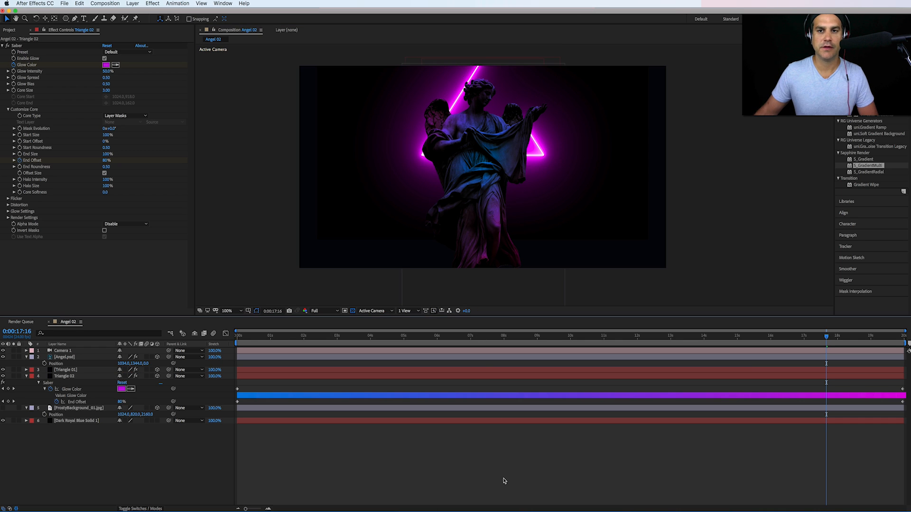
# Step: Show the layer blending modes in the timeline and set Triangle 01's mode to Screen
pyautogui.click(80, 379)
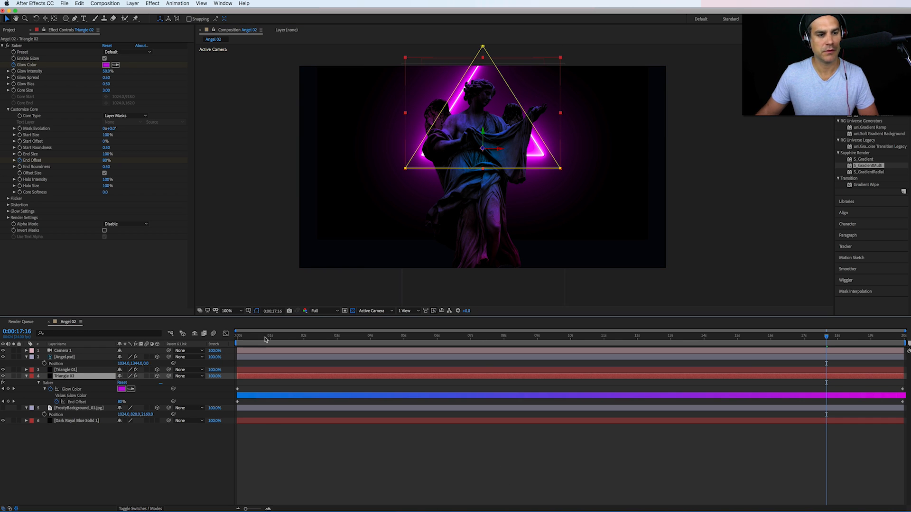
pyautogui.click(85, 370)
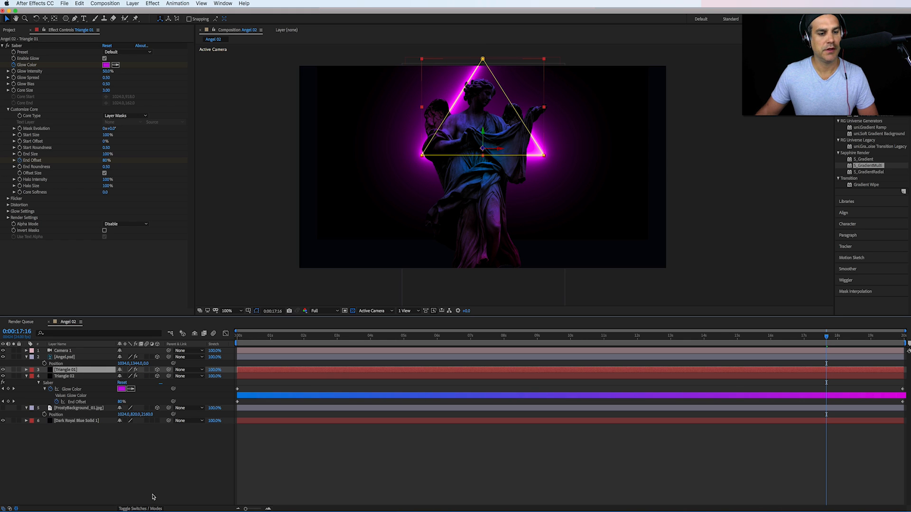
pyautogui.click(158, 508)
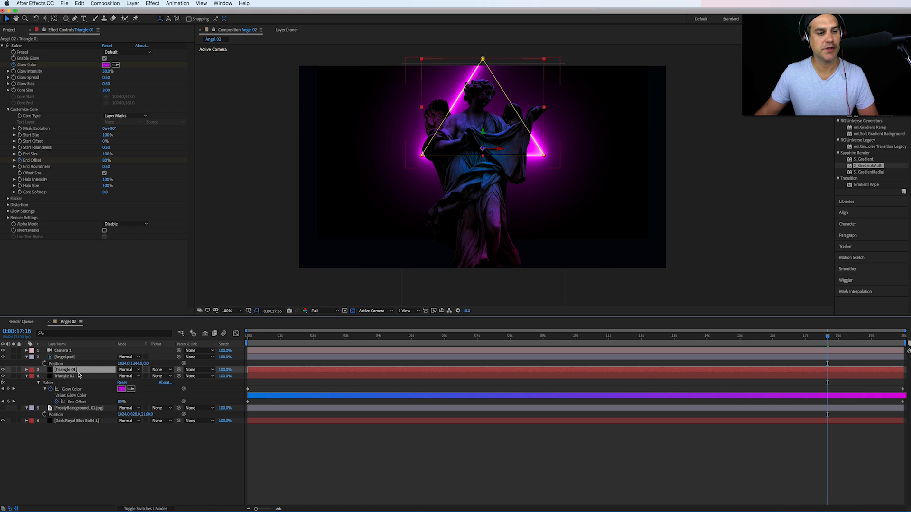
pyautogui.click(125, 371)
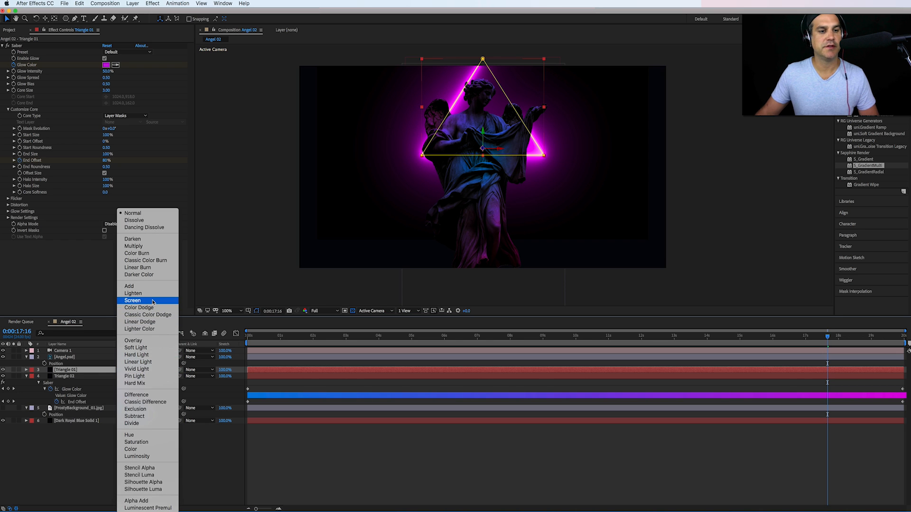
pyautogui.click(132, 301)
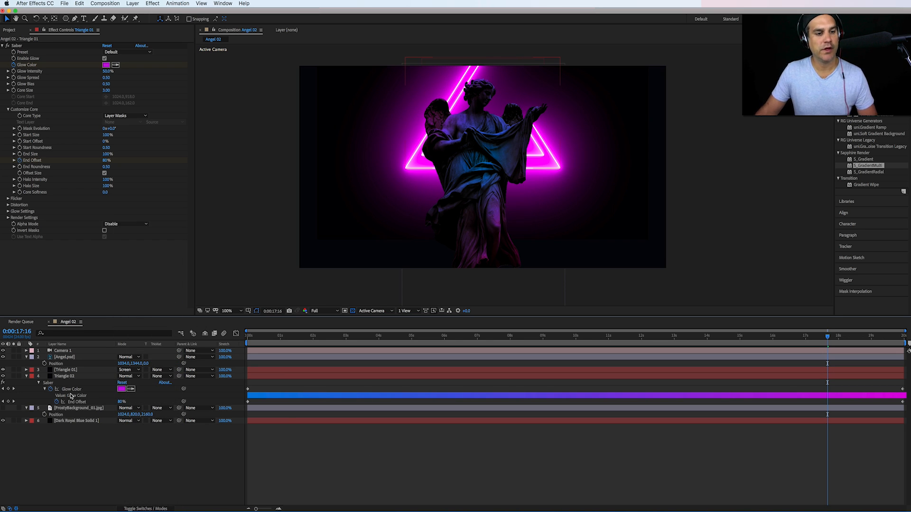
# Step: Time-reverse Triangle 02's Saber Glow Color keyframes so it runs from magenta to blue, and scrub the timeline to check it
pyautogui.click(68, 376)
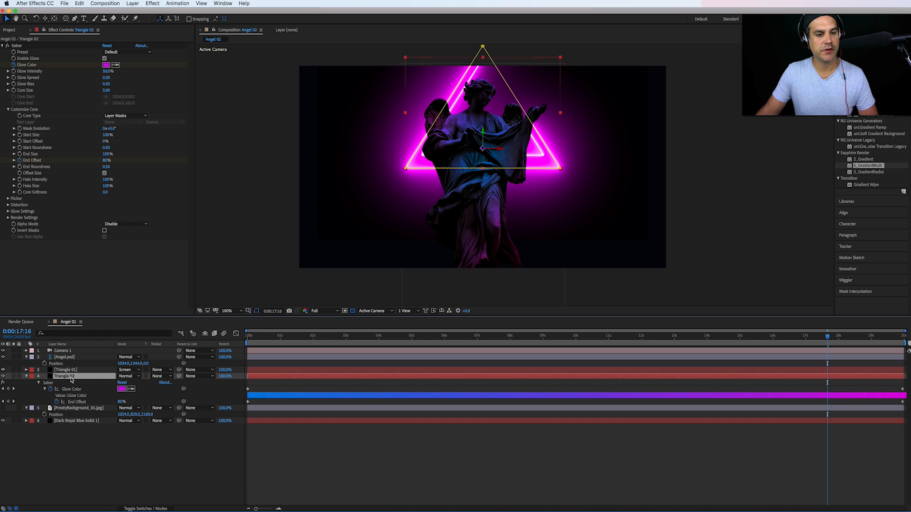
pyautogui.click(248, 391)
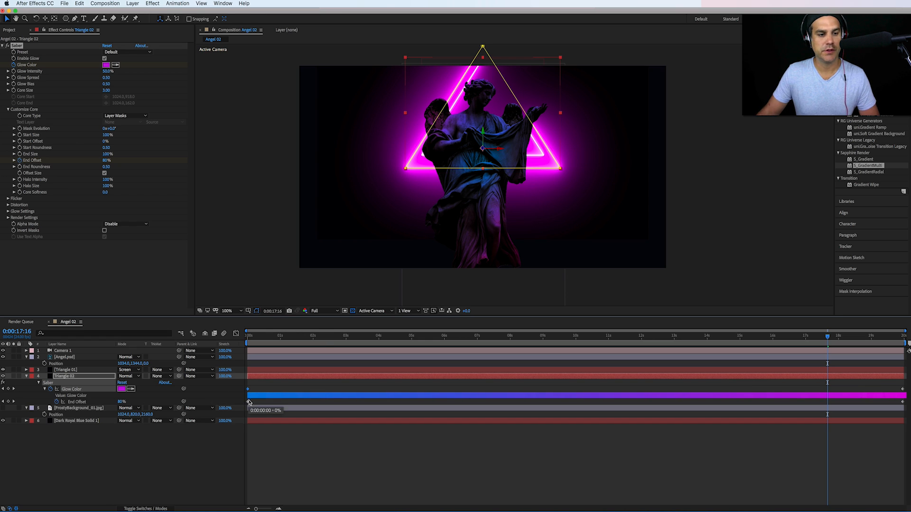
pyautogui.rightClick(902, 392)
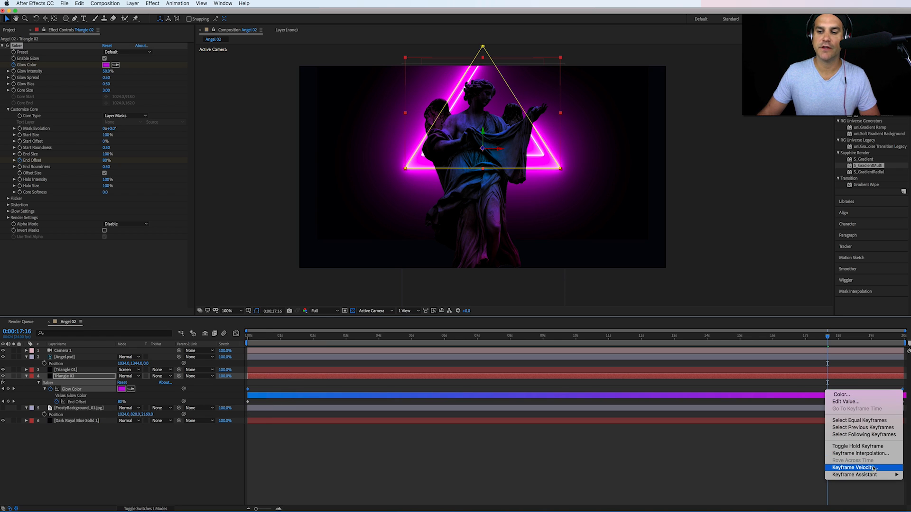
pyautogui.moveTo(869, 476)
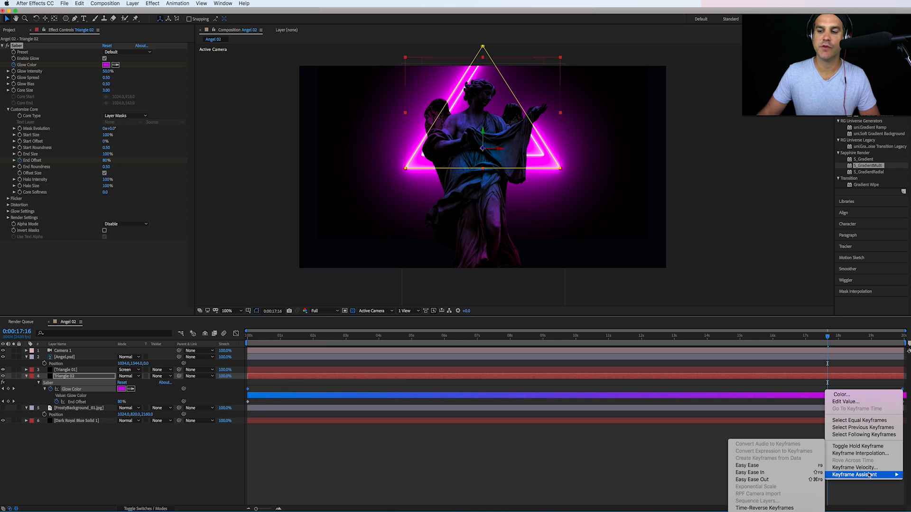
pyautogui.click(794, 508)
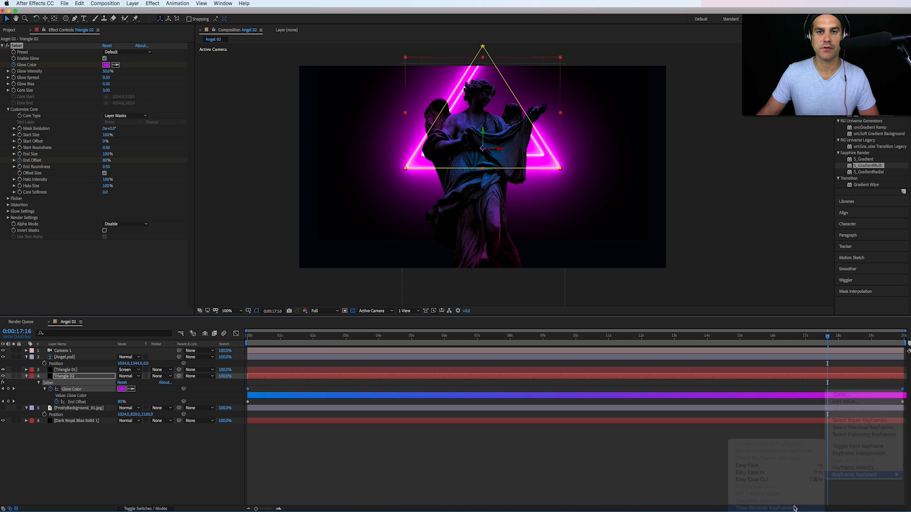
pyautogui.click(628, 456)
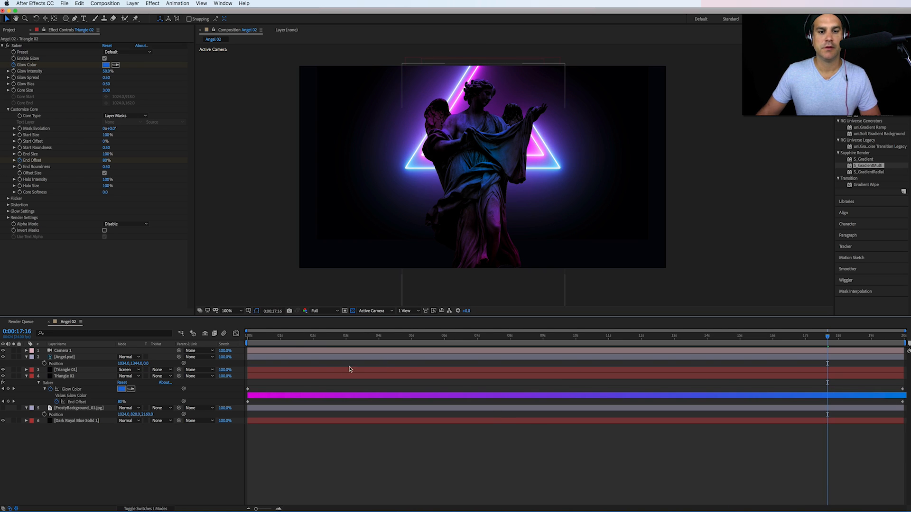
pyautogui.moveTo(291, 338); pyautogui.dragTo(772, 370)
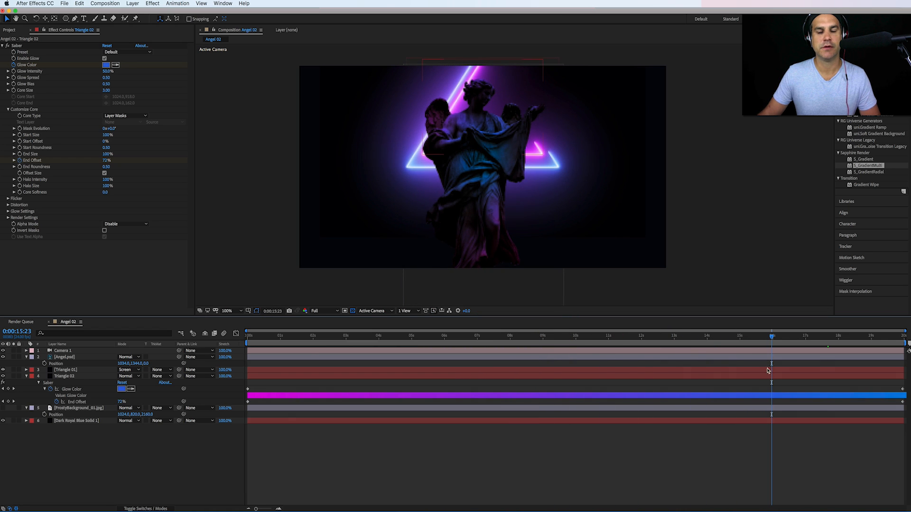
# Step: Set Triangle 02's blending mode to Screen and scrub to an earlier time to check both triangles
pyautogui.click(74, 377)
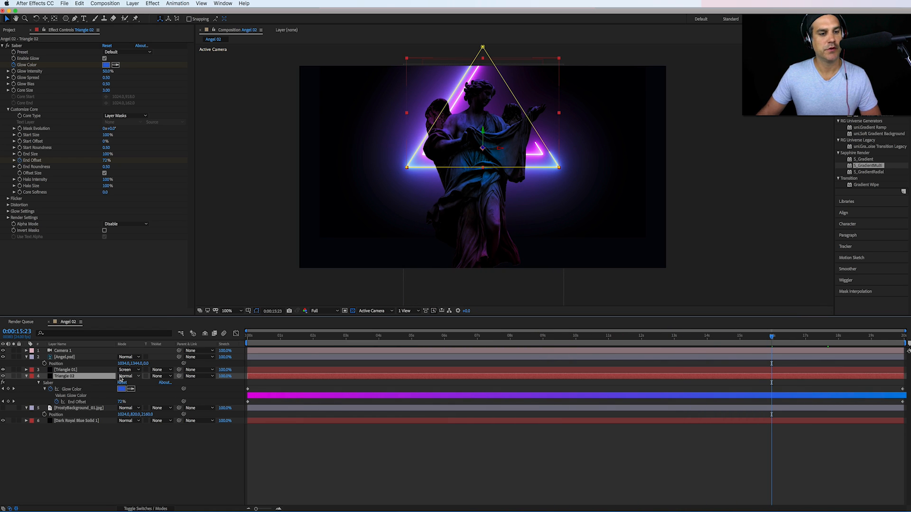
pyautogui.click(126, 376)
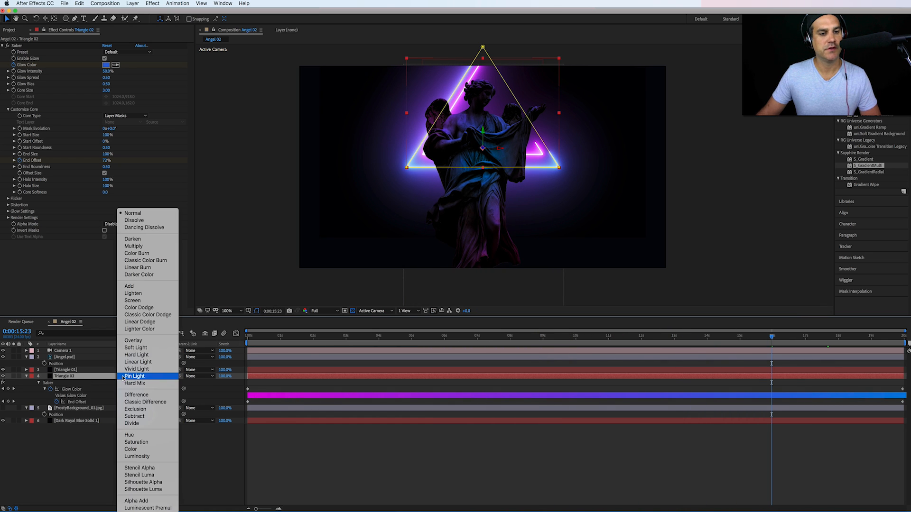
pyautogui.click(134, 301)
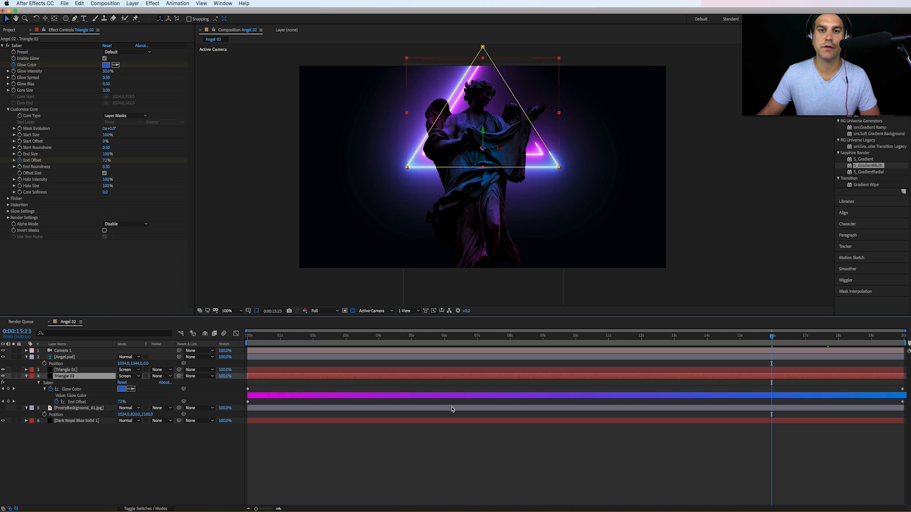
pyautogui.click(554, 467)
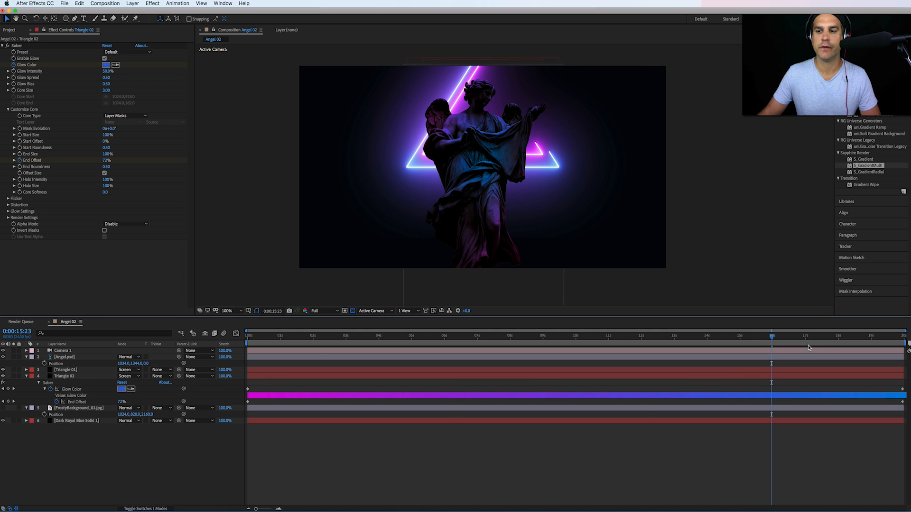
pyautogui.press('pageup')
pyautogui.press('pageup')
pyautogui.press('pageup')
pyautogui.moveTo(738, 337)
pyautogui.mouseDown()
pyautogui.moveTo(332, 336)
pyautogui.moveTo(703, 336)
pyautogui.mouseUp()
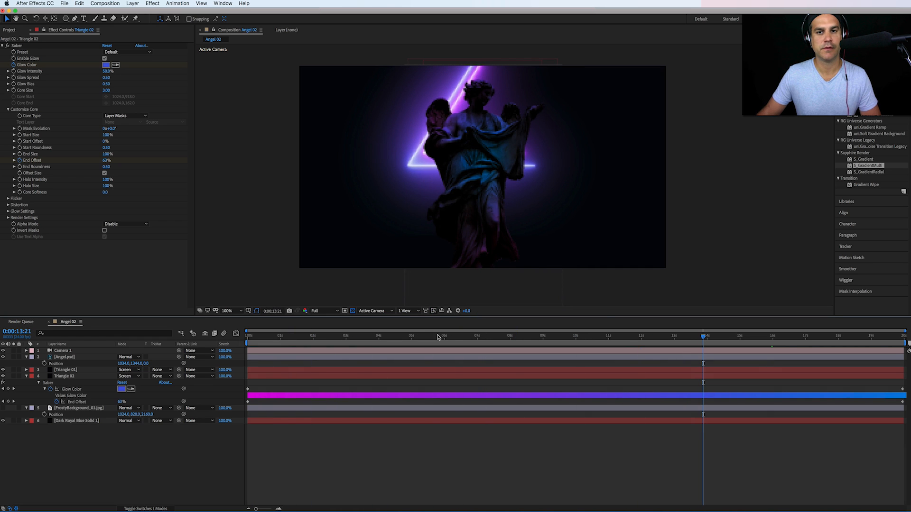
# Step: Reveal Triangle 02's mask path and duplicate Mask 1 on the same layer
pyautogui.click(79, 377)
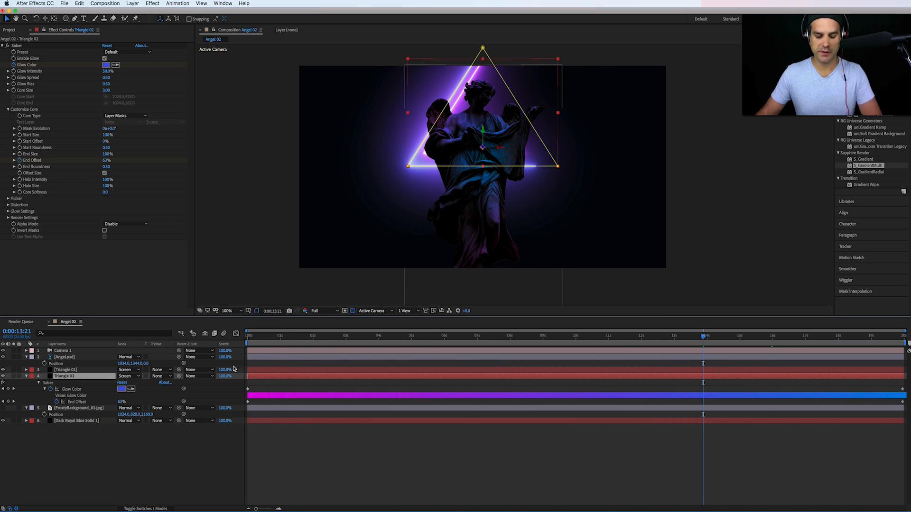
pyautogui.press('m')
pyautogui.click(66, 389)
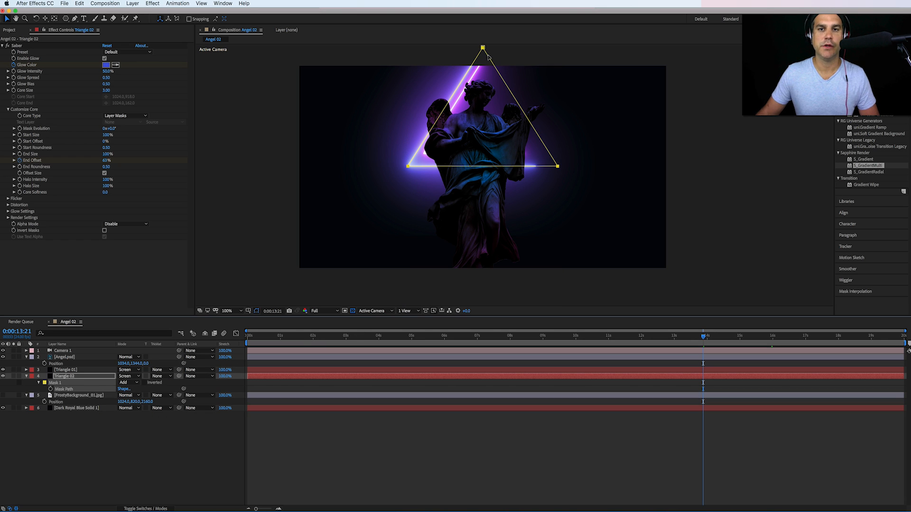
pyautogui.hotkey('ctrl', 'd')
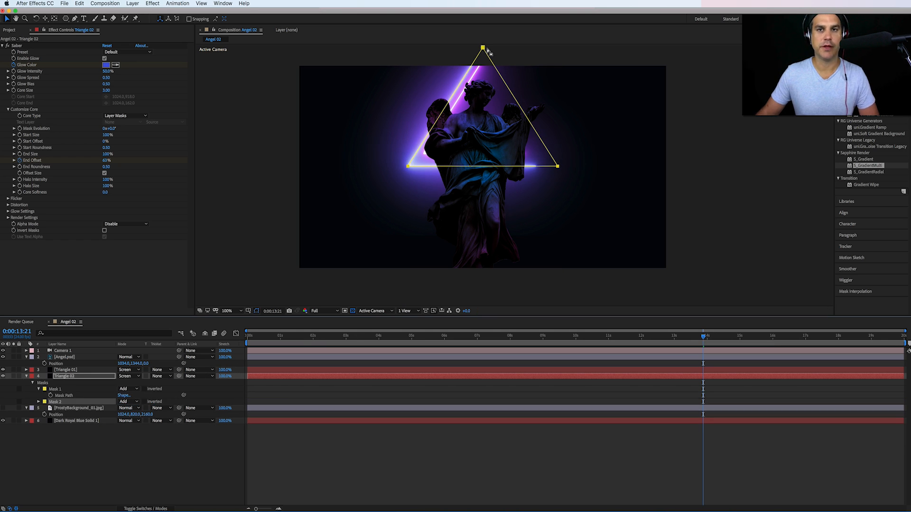
# Step: Rotate the duplicated mask upside down and move it lower so both triangles form a six-pointed star, then preview the animation
pyautogui.doubleClick(483, 48)
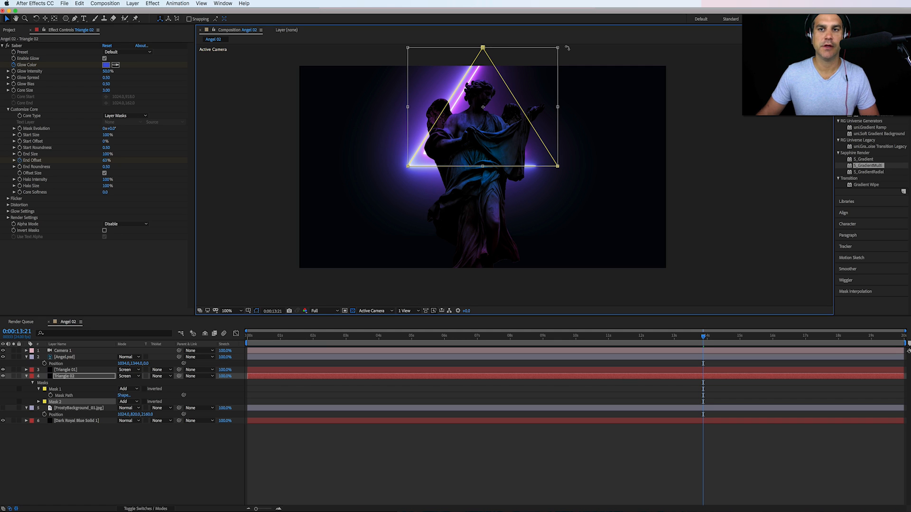
pyautogui.moveTo(567, 48); pyautogui.dragTo(403, 222)
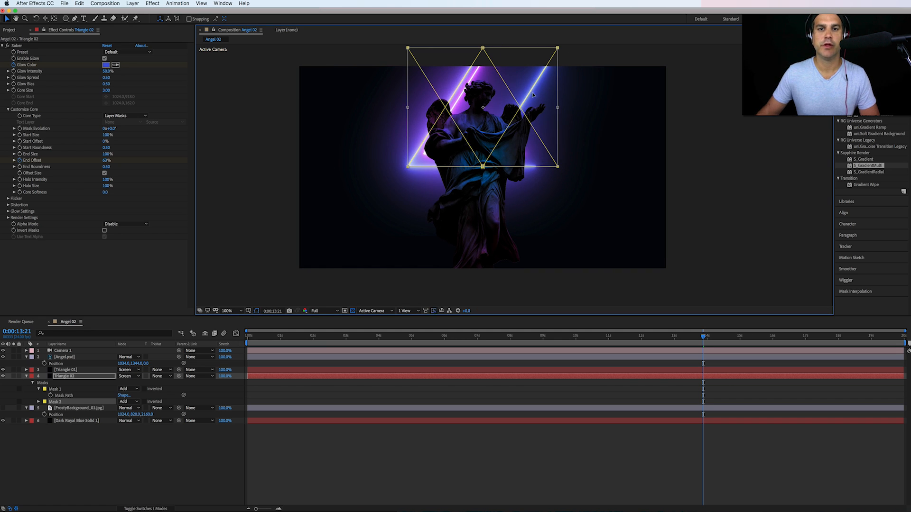
pyautogui.moveTo(536, 91); pyautogui.dragTo(523, 141)
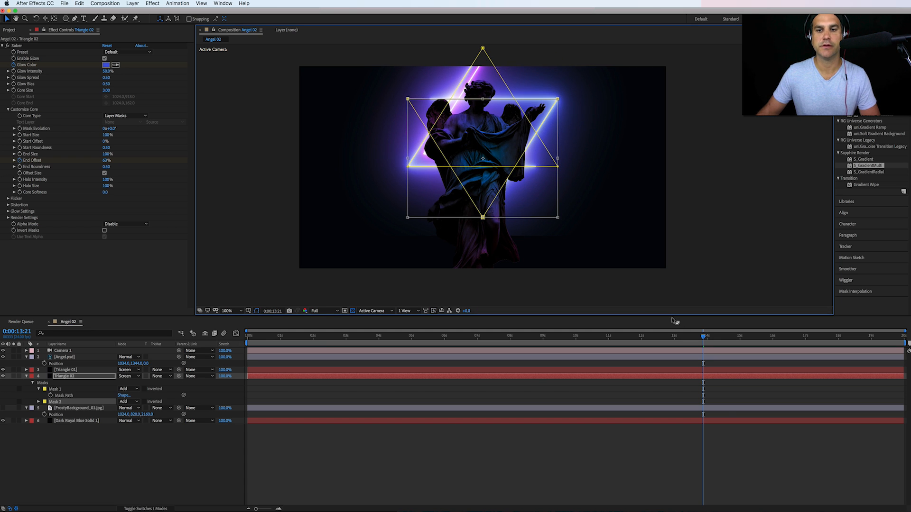
pyautogui.click(763, 439)
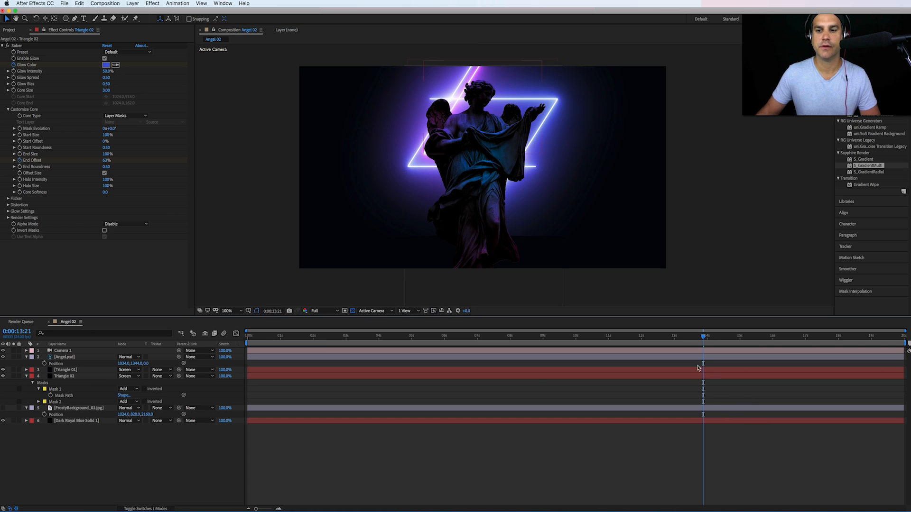
pyautogui.moveTo(437, 336); pyautogui.dragTo(505, 354)
pyautogui.press('space')
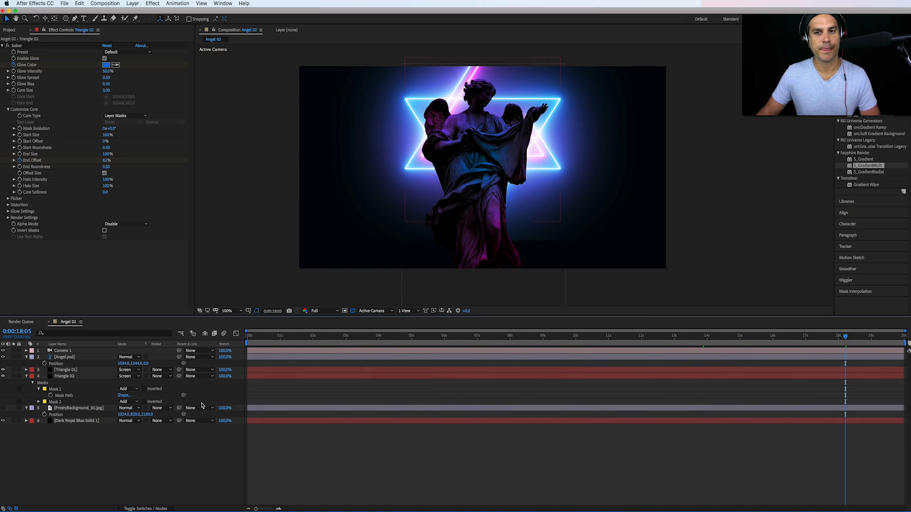
# Step: Solo Triangle 02 and set its Saber Glow Distortion amount to 12, keeping the Smoke distortion type
pyautogui.click(64, 377)
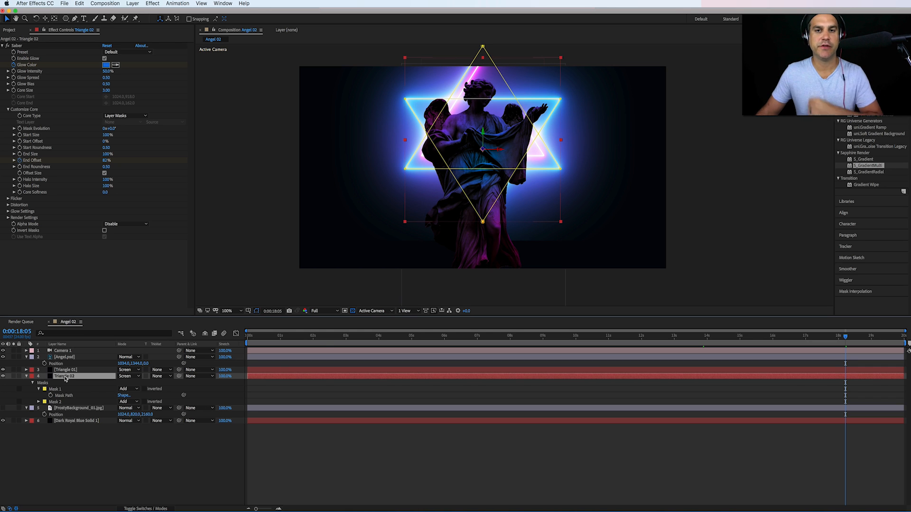
pyautogui.click(13, 376)
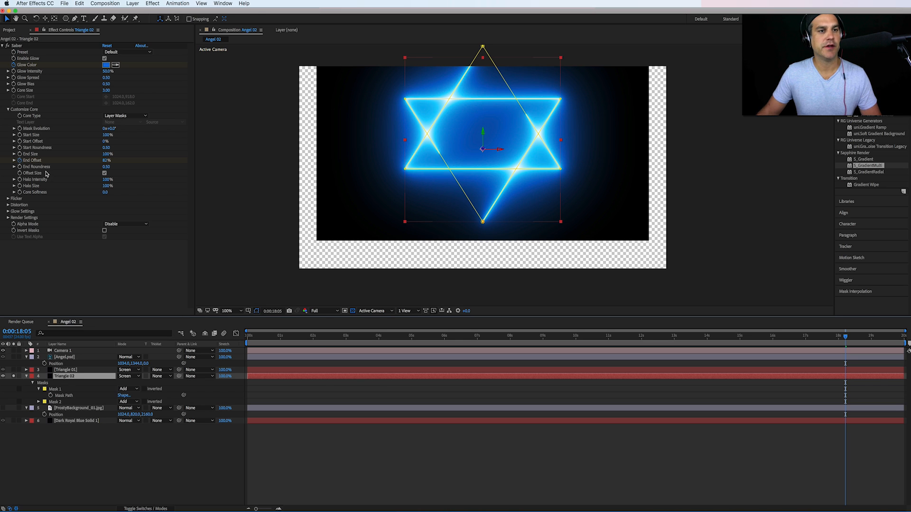
pyautogui.click(8, 205)
pyautogui.click(15, 212)
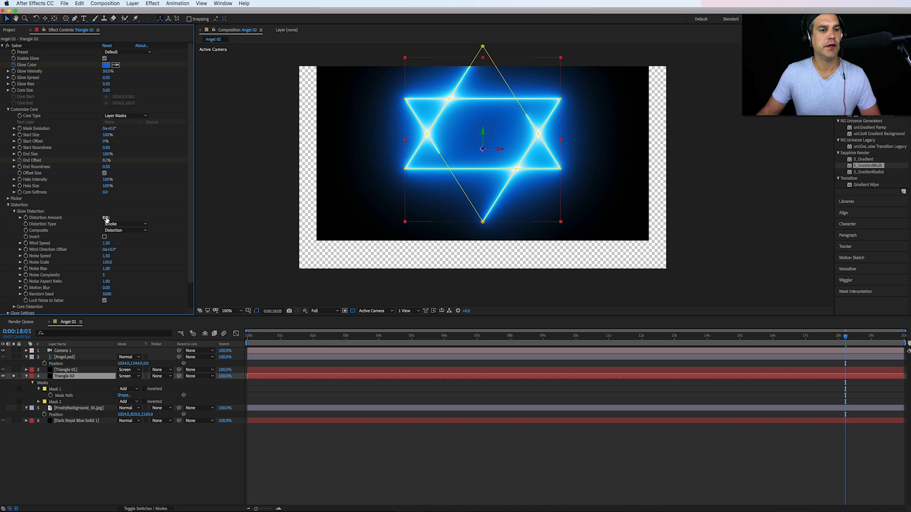
pyautogui.moveTo(105, 218); pyautogui.dragTo(105, 218)
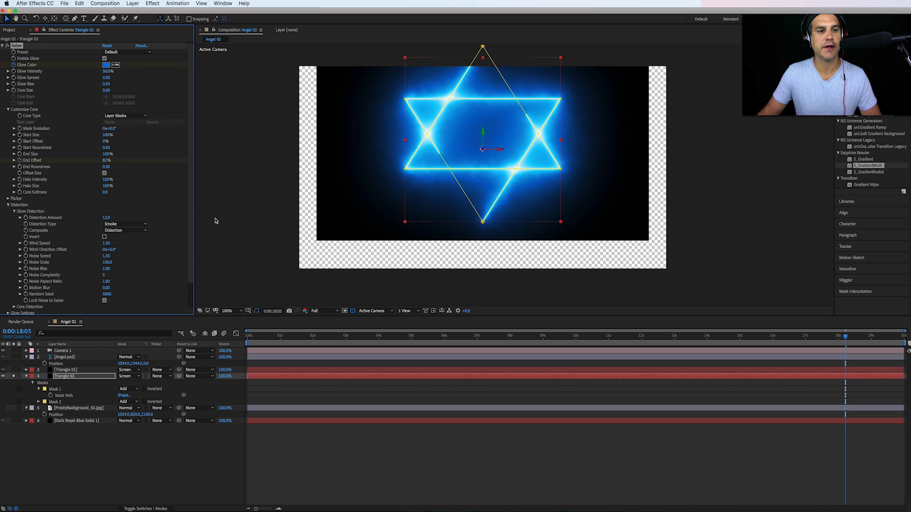
pyautogui.click(118, 224)
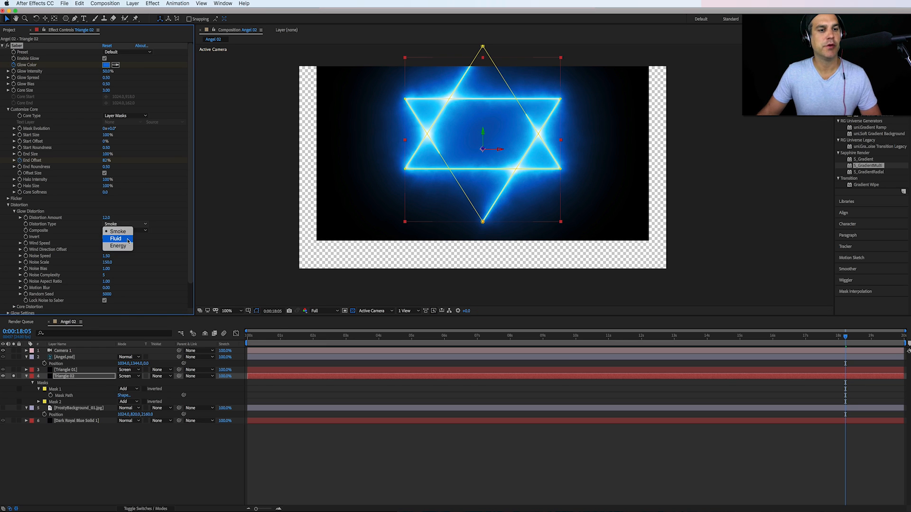
pyautogui.click(169, 270)
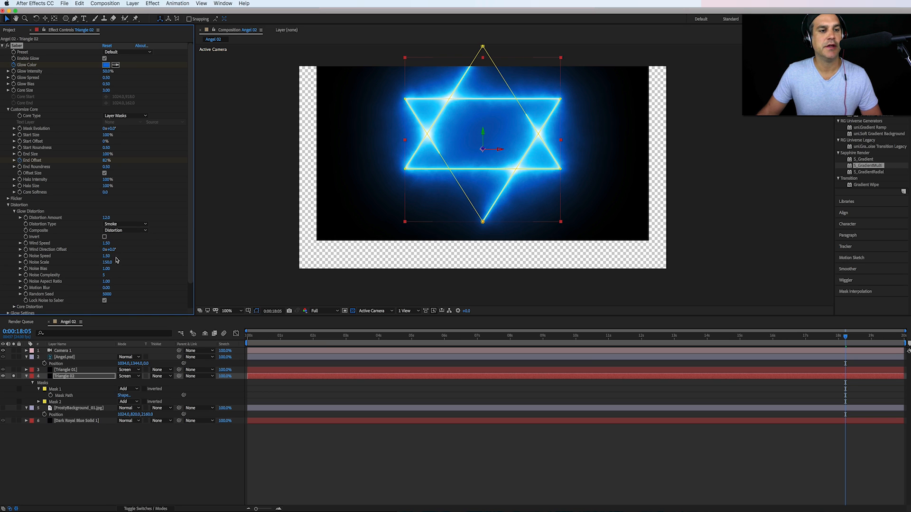
# Step: Set both Wind Speed and Noise Speed in Triangle 02's Glow Distortion to 0.5
pyautogui.click(107, 243)
pyautogui.write('.5')
pyautogui.press('Return')
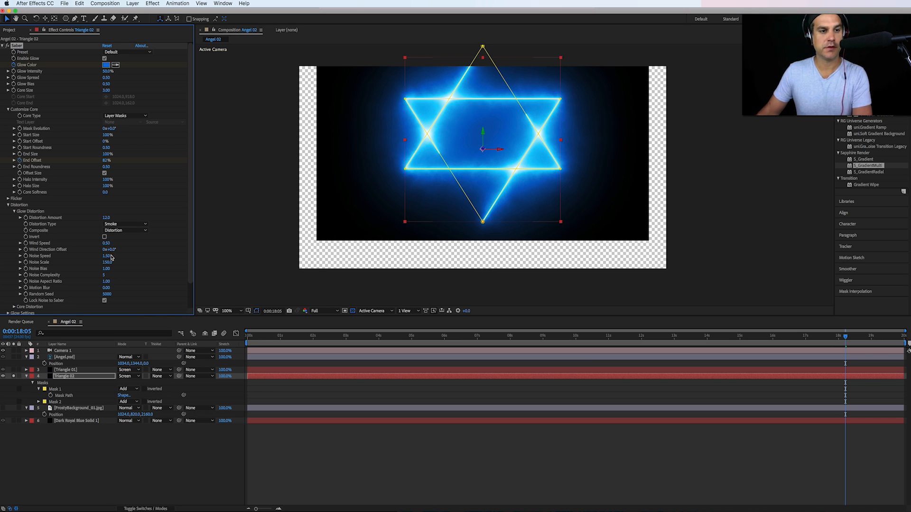
pyautogui.click(108, 257)
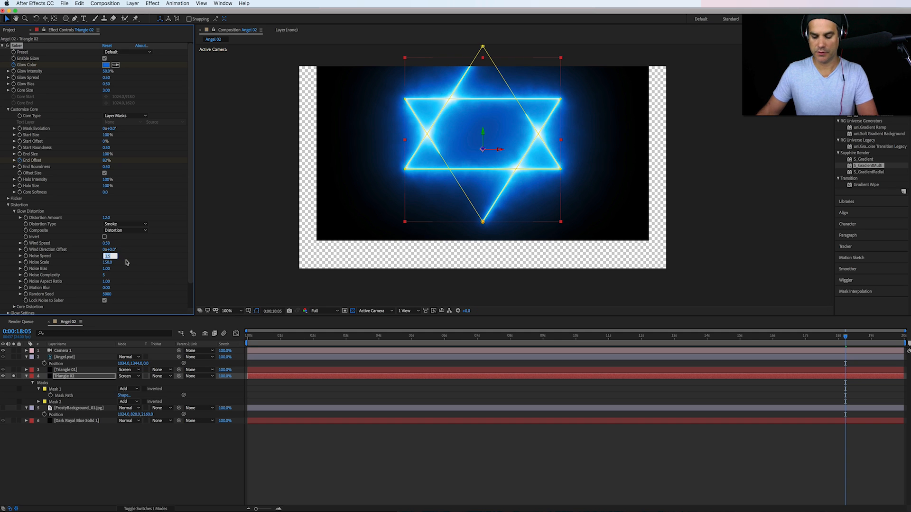
pyautogui.press('BackSpace')
pyautogui.write('.5')
pyautogui.press('Return')
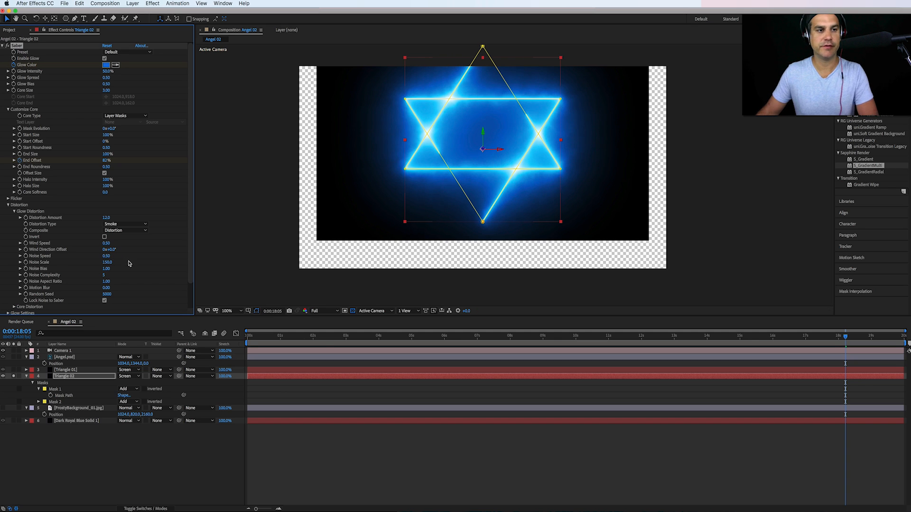
# Step: Set the Saber Glow Distortion amount of Triangle 01 to 16
pyautogui.click(74, 370)
pyautogui.click(8, 205)
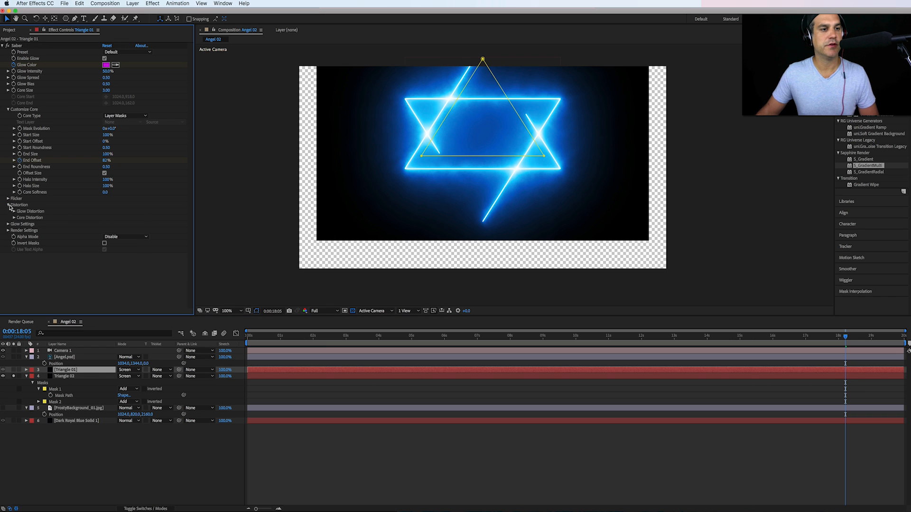
pyautogui.click(15, 218)
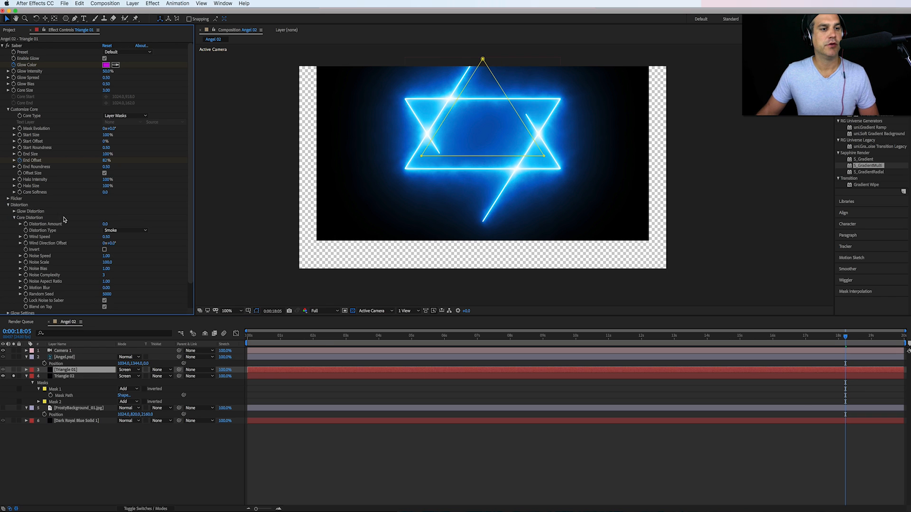
pyautogui.click(14, 211)
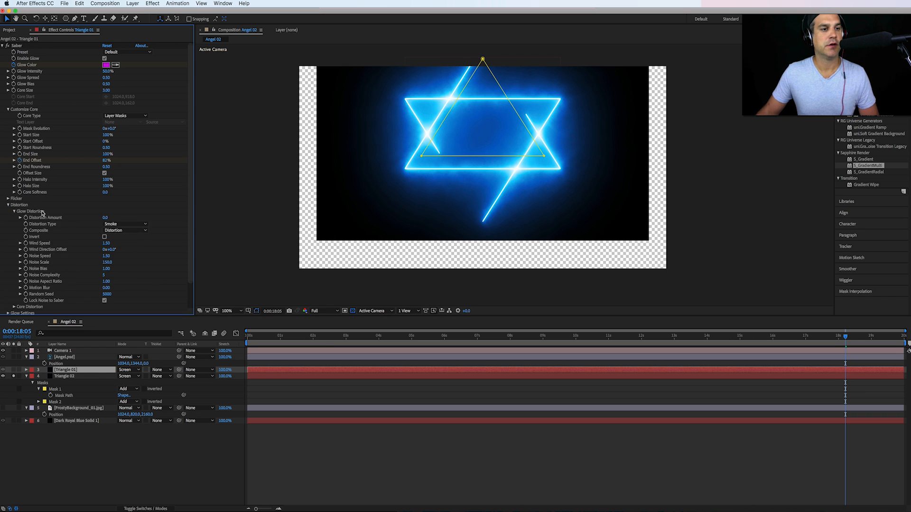
pyautogui.click(109, 218)
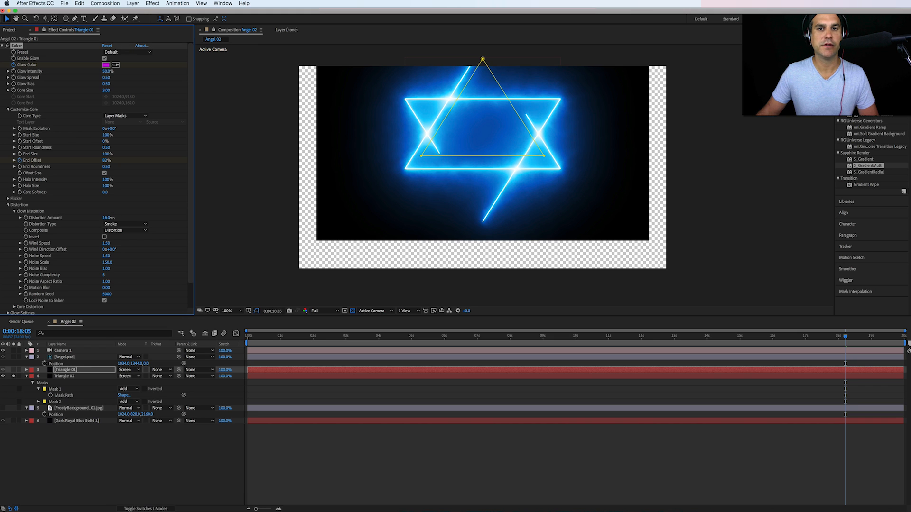
# Step: Set Triangle 01's Glow Distortion Wind Speed to 0.5 and reduce its Noise Speed as well
pyautogui.click(107, 242)
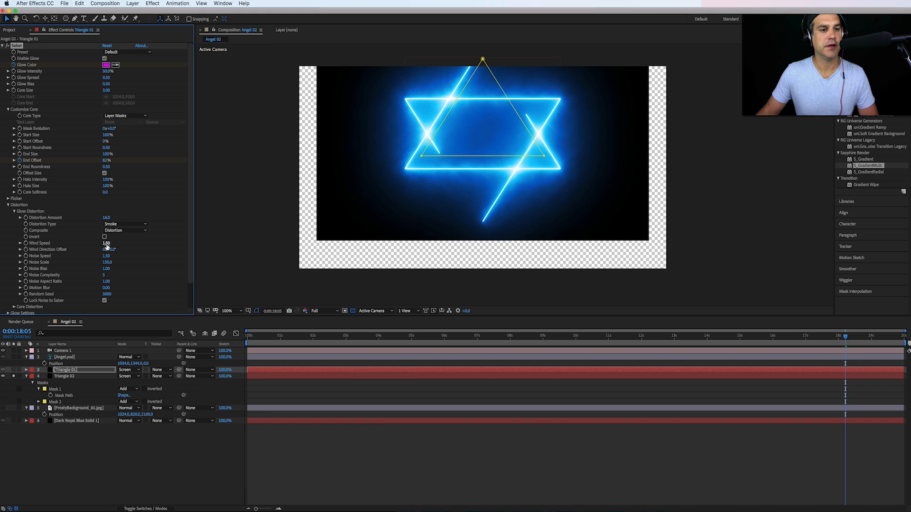
pyautogui.press('Return')
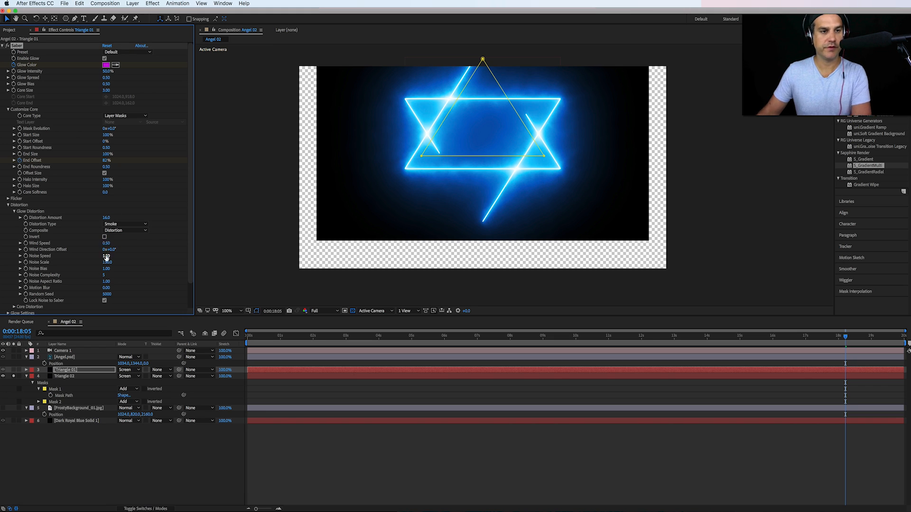
pyautogui.click(108, 256)
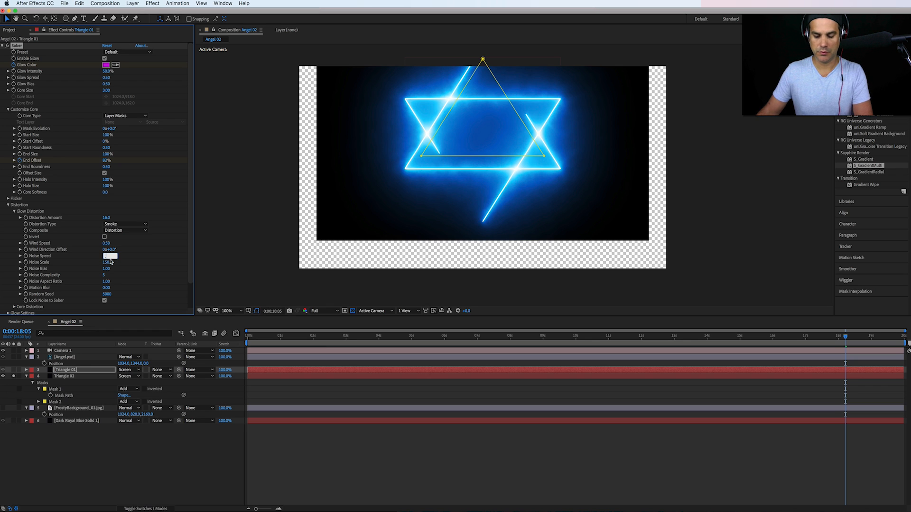
pyautogui.press('Return')
pyautogui.click(8, 205)
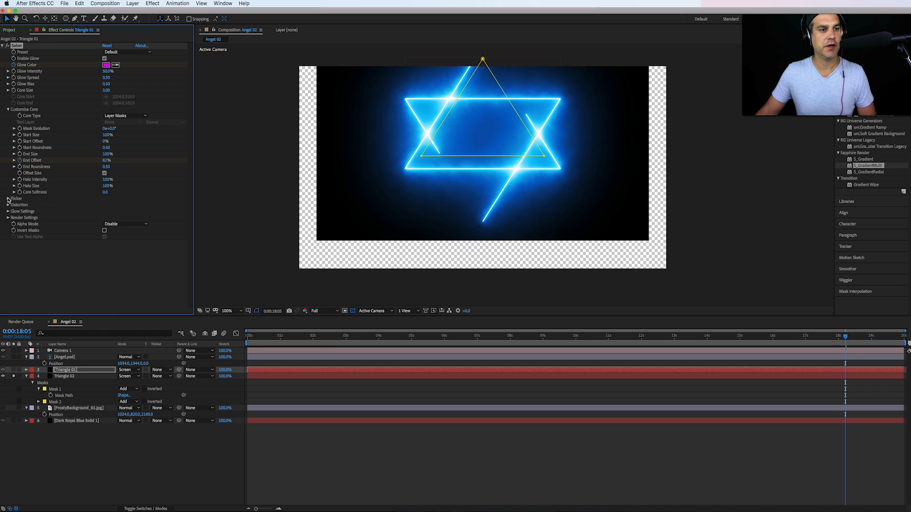
# Step: Set the Saber Flicker Intensity to about 41% on Triangle 01 and 31% on Triangle 02
pyautogui.click(7, 198)
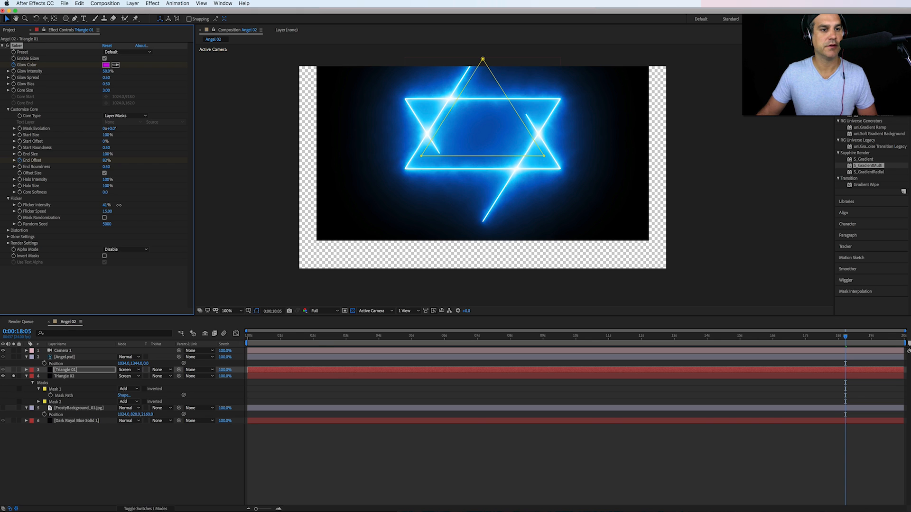
pyautogui.click(83, 376)
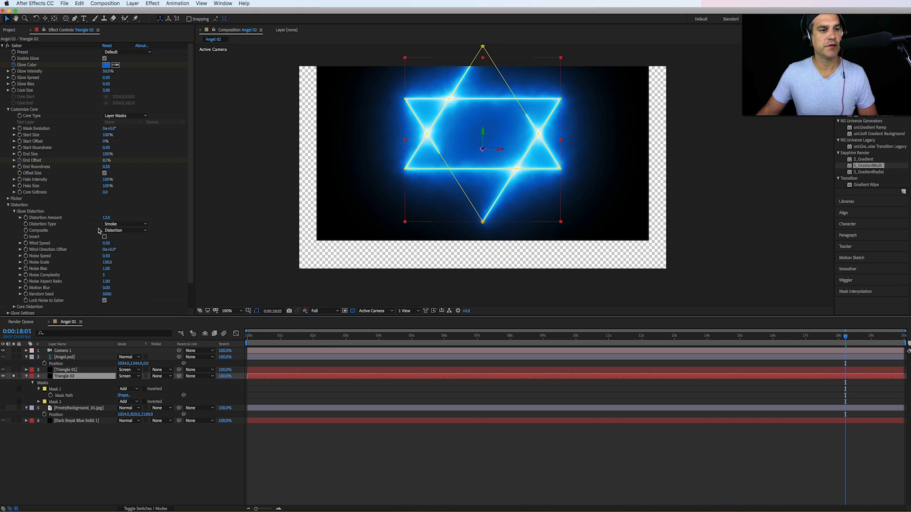
pyautogui.click(8, 198)
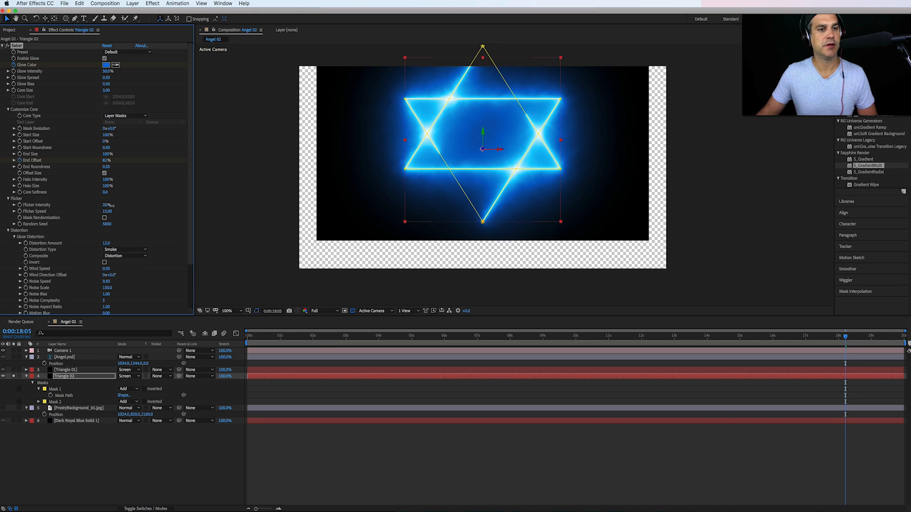
pyautogui.moveTo(114, 206); pyautogui.dragTo(115, 205)
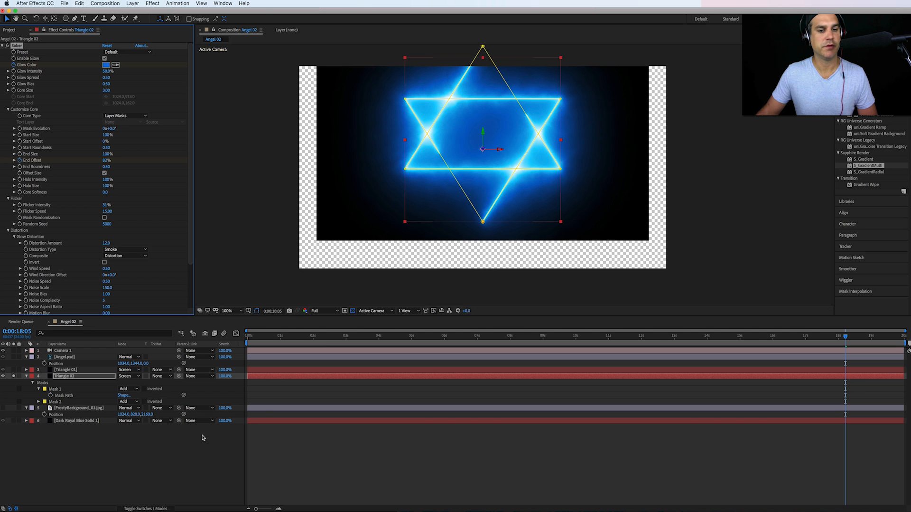
# Step: Turn off solo for Triangle 02 and make the FrostyBackground_01.jpg layer visible
pyautogui.click(329, 465)
pyautogui.click(15, 376)
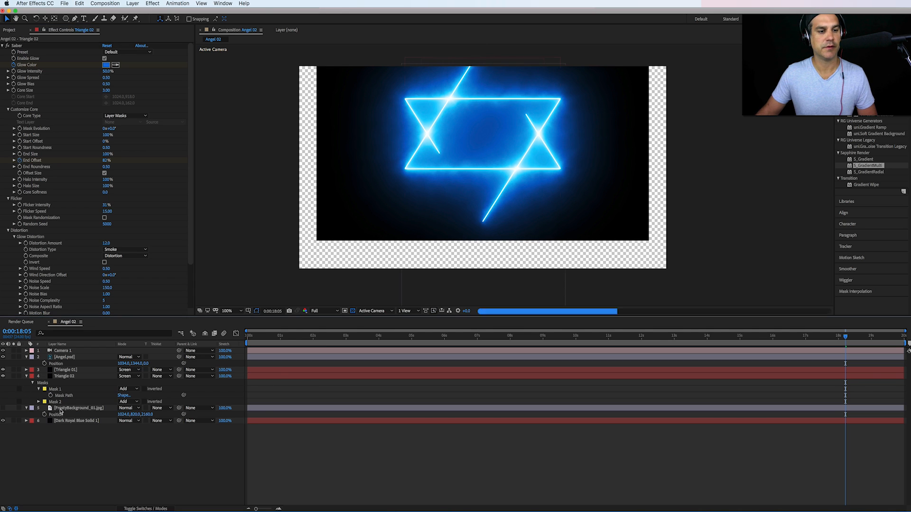
pyautogui.click(67, 410)
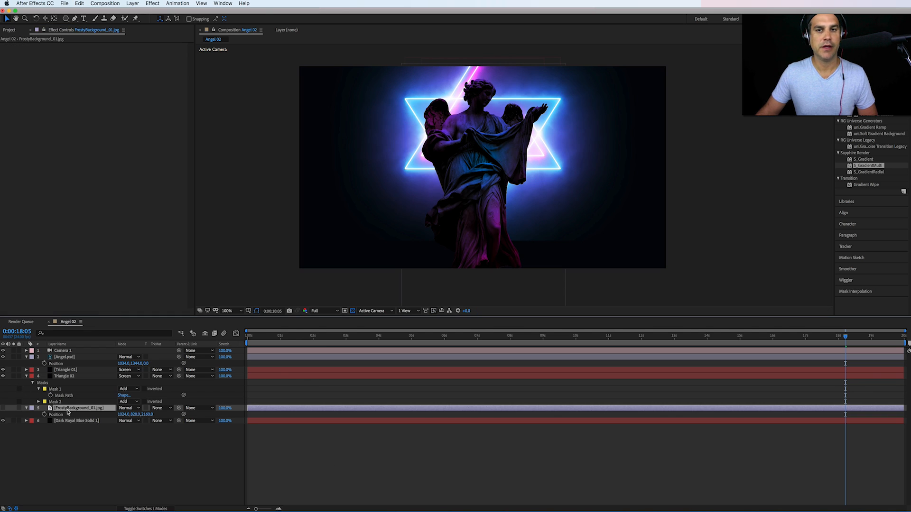
pyautogui.click(3, 408)
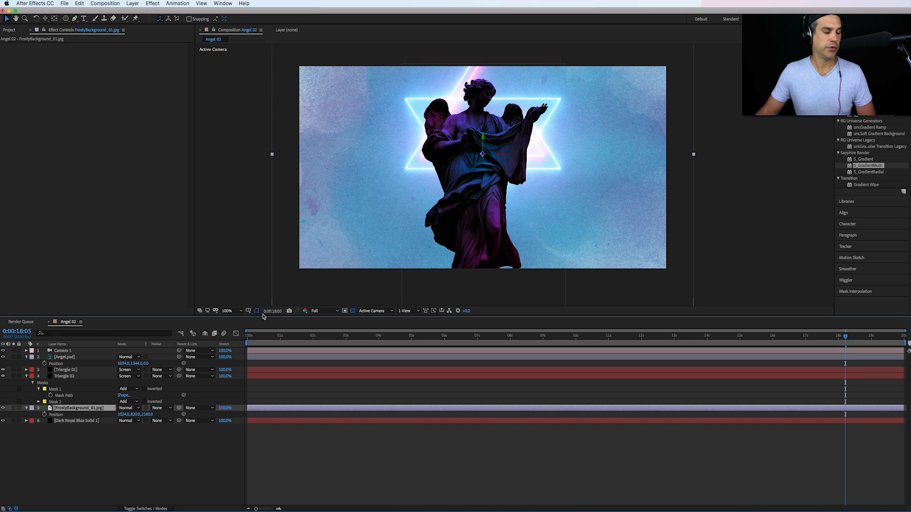
# Step: Apply Levels to FrostyBackground_01.jpg and darken it with Input Black at about 21845 and Gamma at 0.49
pyautogui.click(154, 4)
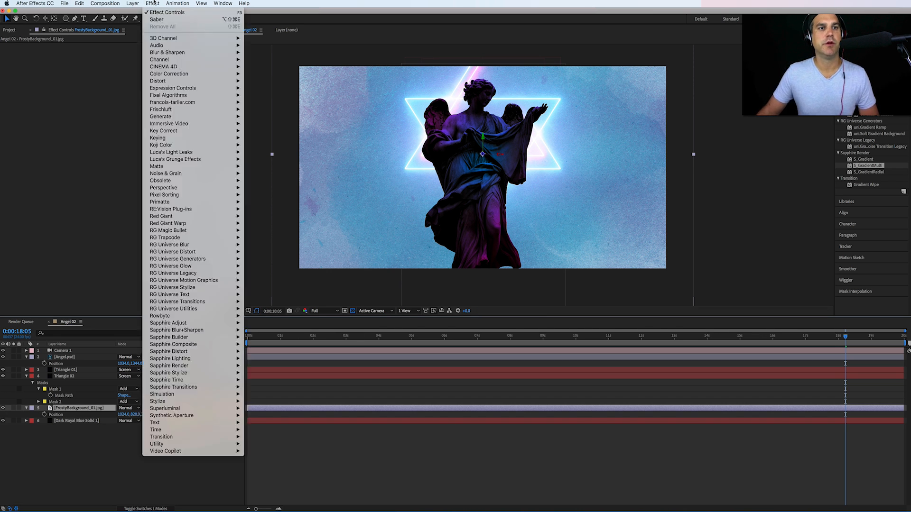
pyautogui.moveTo(200, 73)
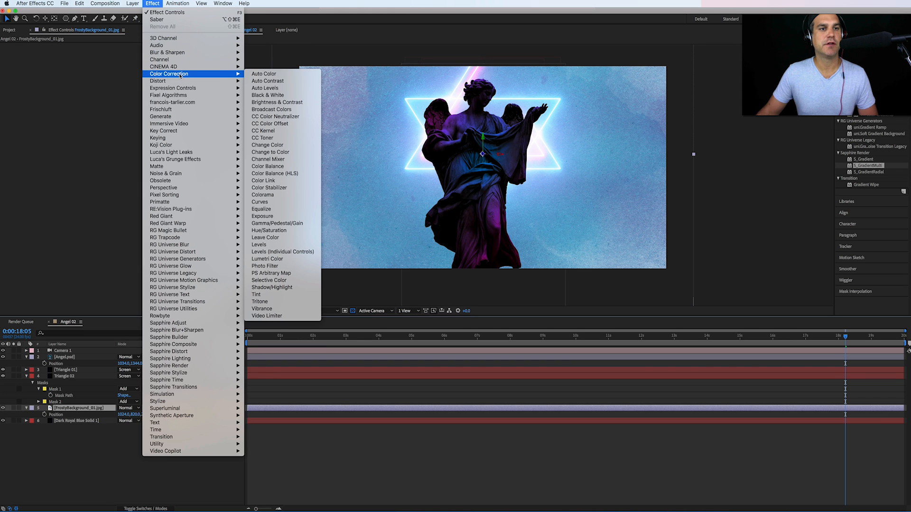
pyautogui.click(285, 246)
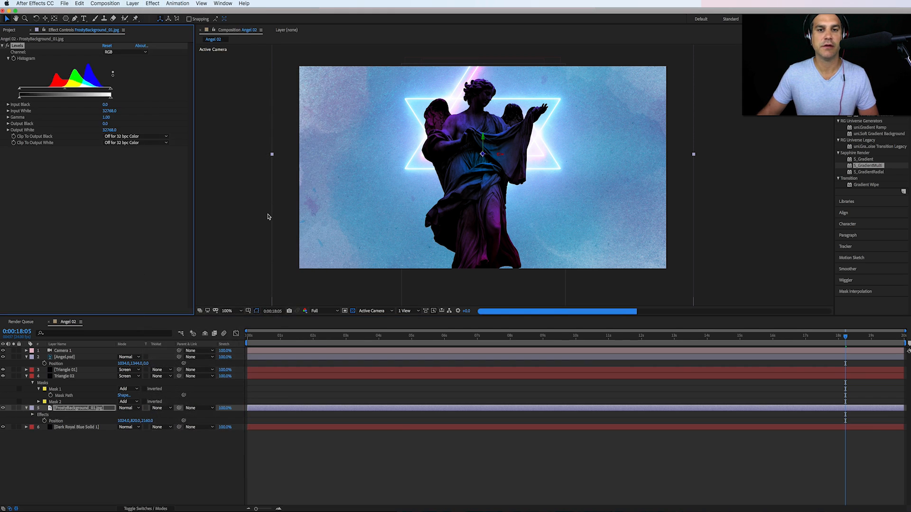
pyautogui.moveTo(20, 91); pyautogui.dragTo(84, 91)
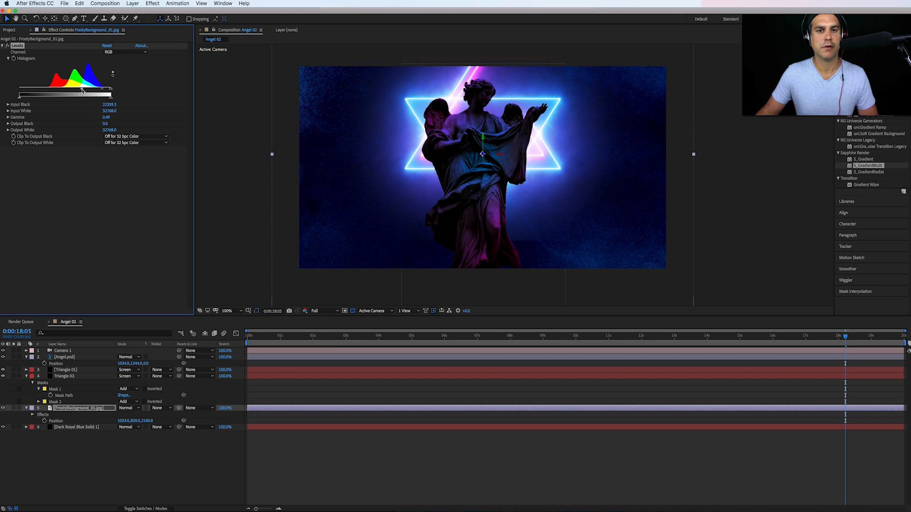
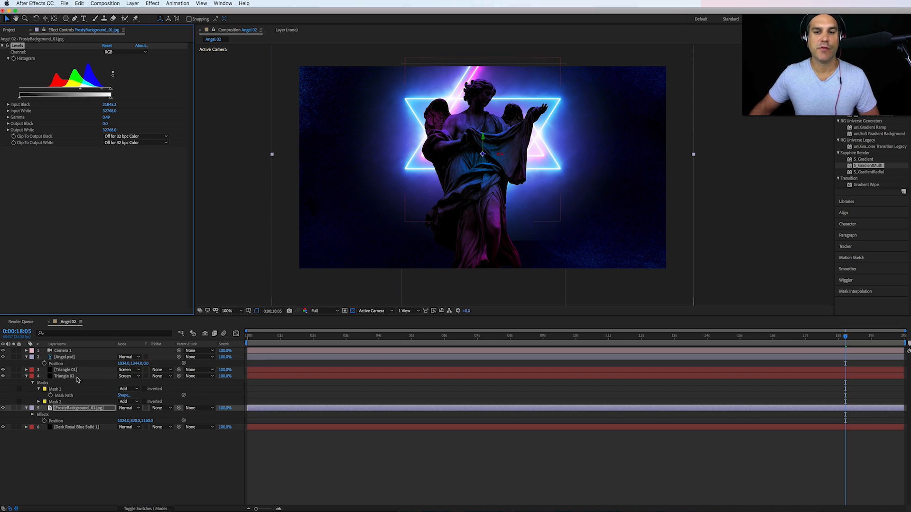
# Step: Scale Triangle 02 up to 291% and shrink its upside-down triangle mask slightly
pyautogui.click(77, 377)
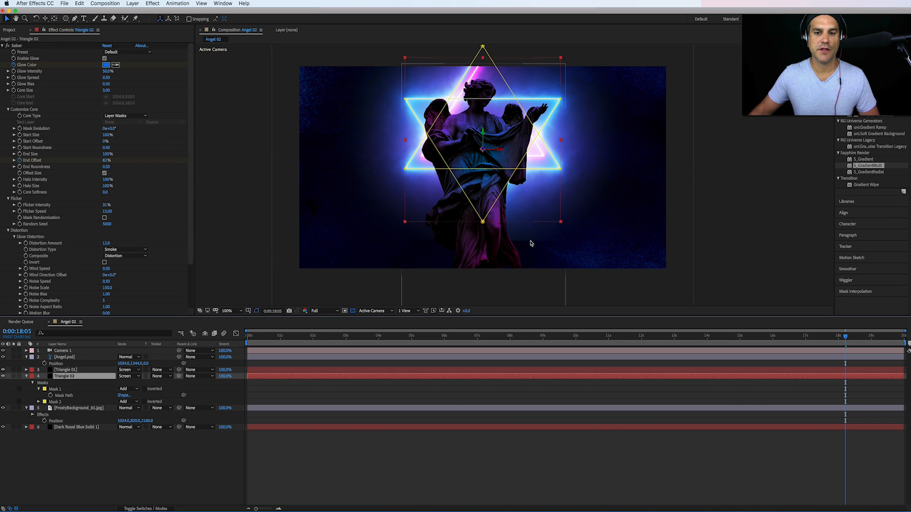
pyautogui.click(4, 378)
pyautogui.click(4, 378)
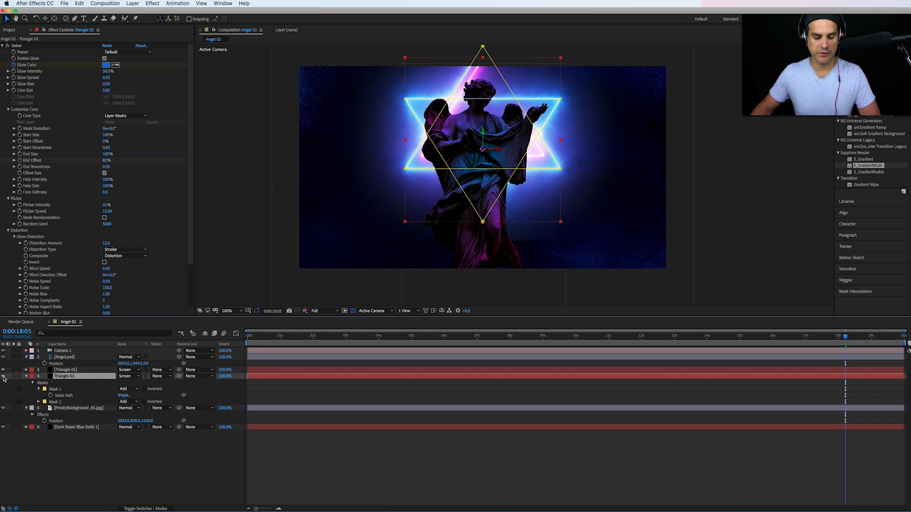
pyautogui.press('s')
pyautogui.moveTo(126, 383); pyautogui.dragTo(148, 382)
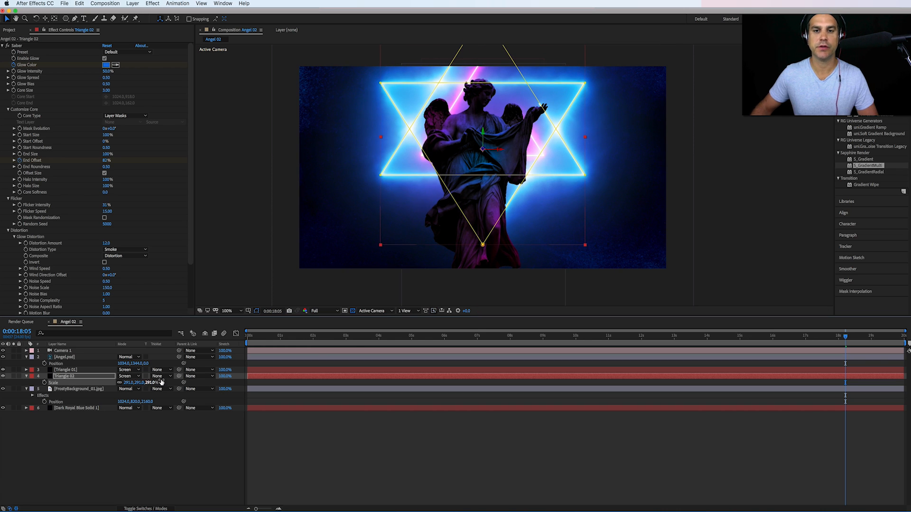
pyautogui.click(483, 244)
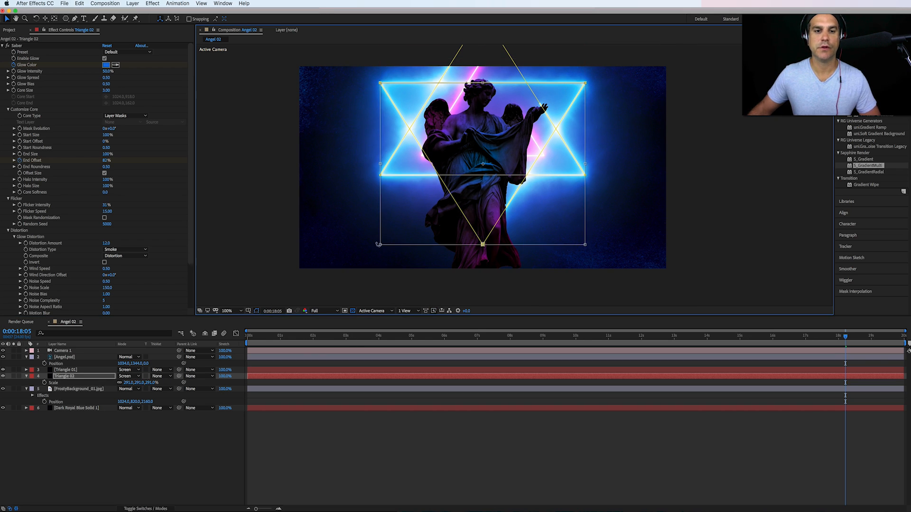
pyautogui.moveTo(380, 245); pyautogui.dragTo(388, 231)
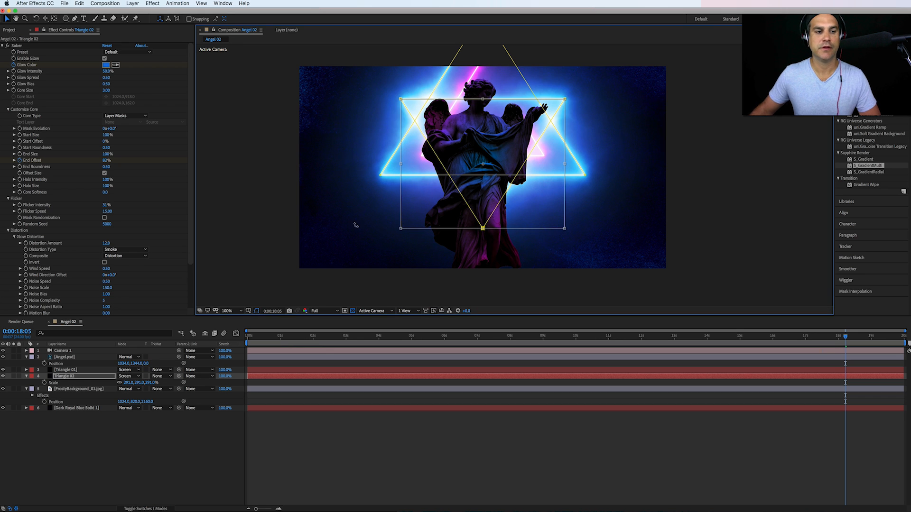
# Step: Try a Saber Glow Intensity of 20% on Triangle 02 and undo the change
pyautogui.click(76, 377)
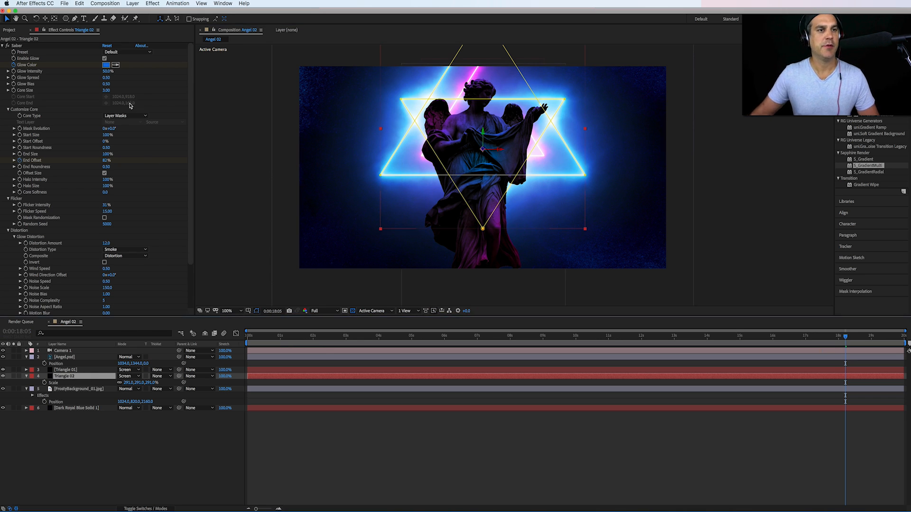
pyautogui.moveTo(105, 72); pyautogui.dragTo(102, 82)
pyautogui.click(491, 469)
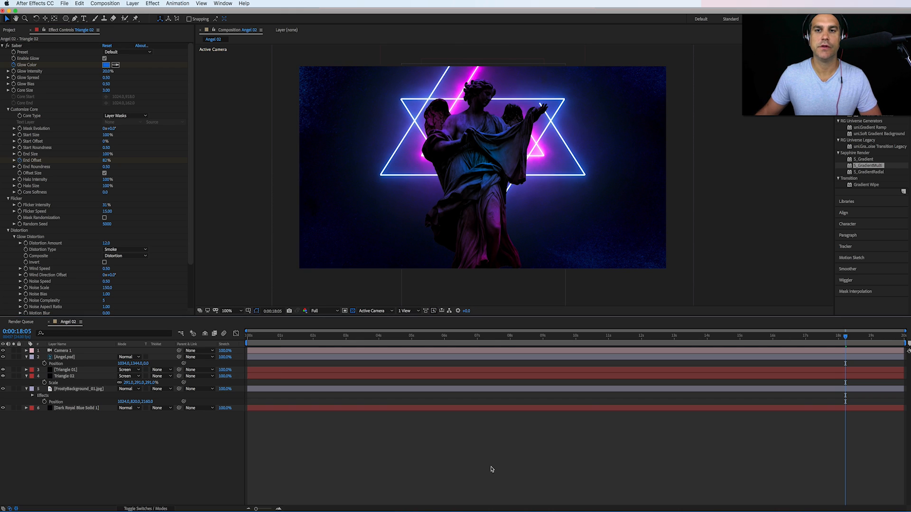
pyautogui.press('super+z')
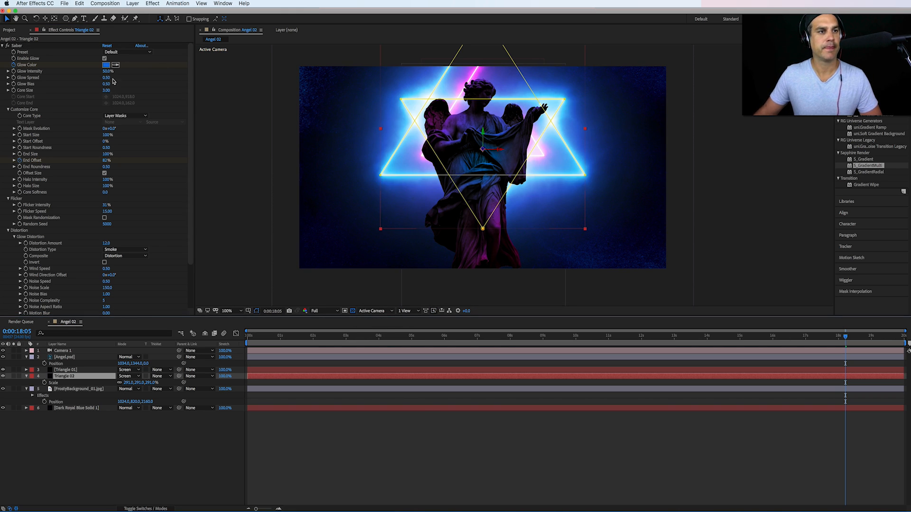
# Step: Set Triangle 02's Saber Core Size to 0.9 and check the look at 0:00:19:23
pyautogui.moveTo(107, 90); pyautogui.dragTo(101, 96)
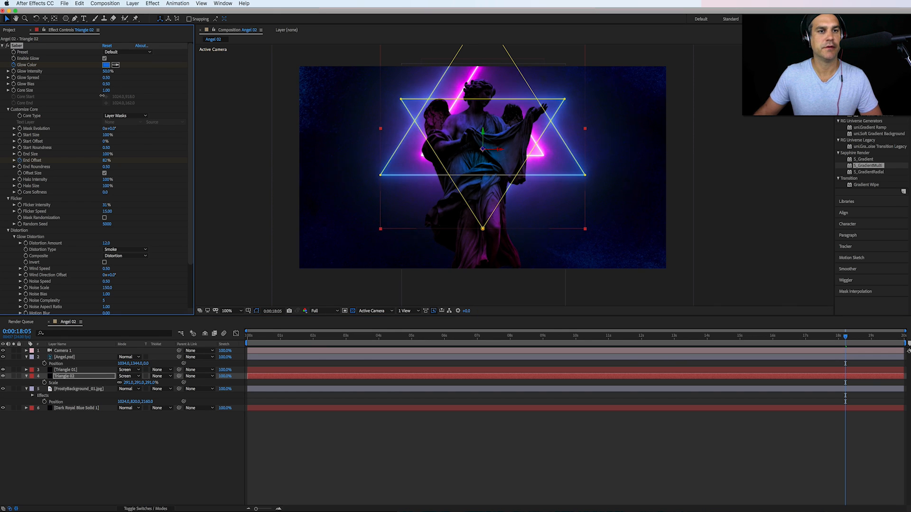
pyautogui.click(593, 428)
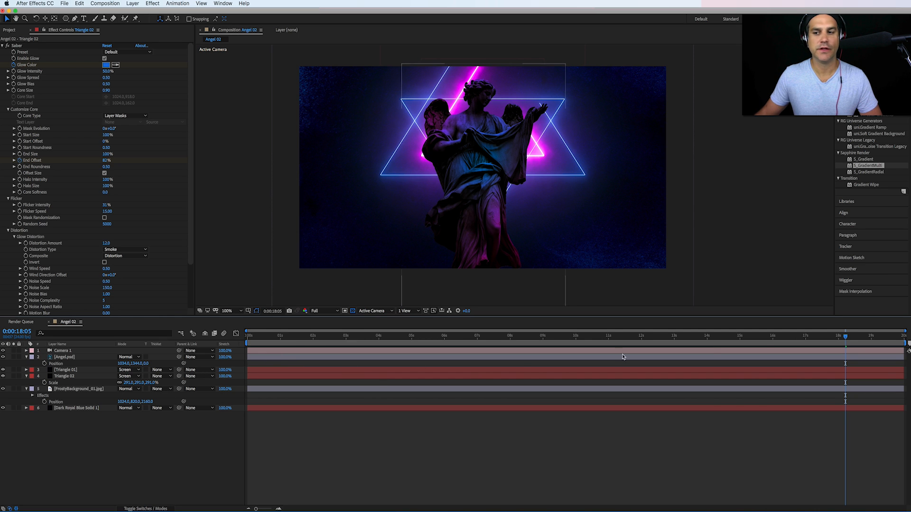
pyautogui.moveTo(845, 336); pyautogui.dragTo(903, 365)
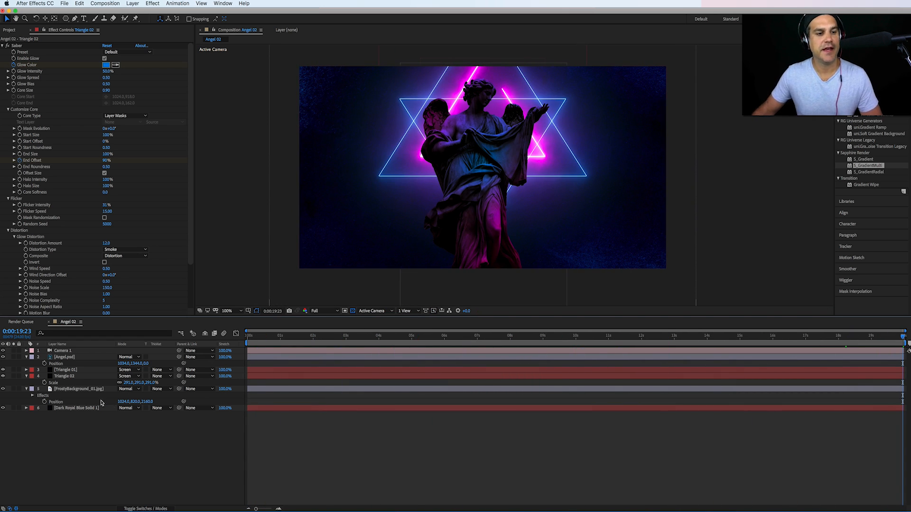
# Step: Create a black 2048 x 1080 px solid named Halo directly above Triangle 02
pyautogui.click(67, 376)
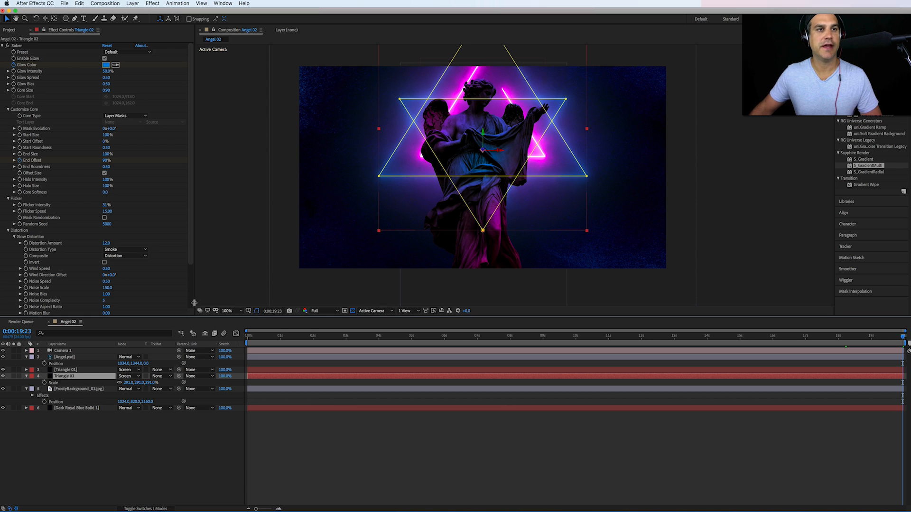
pyautogui.click(133, 4)
pyautogui.moveTo(140, 12)
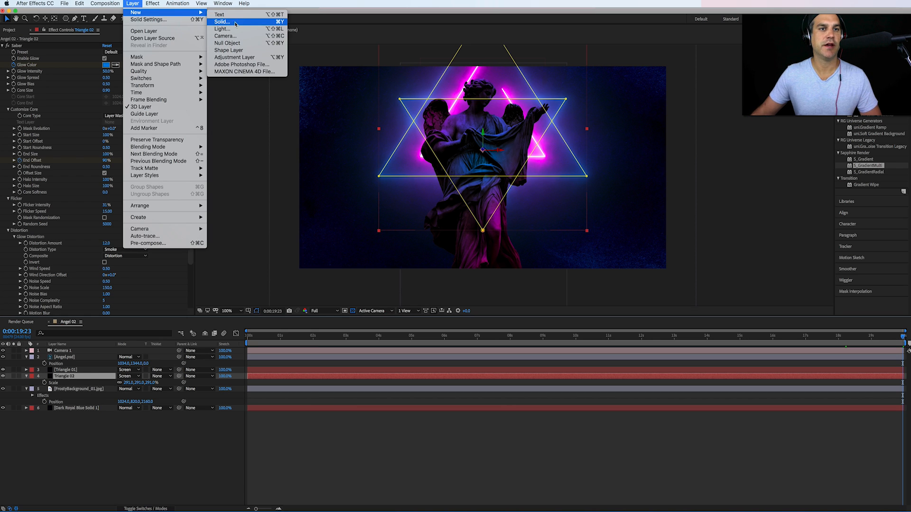
pyautogui.click(234, 24)
pyautogui.write('Halo')
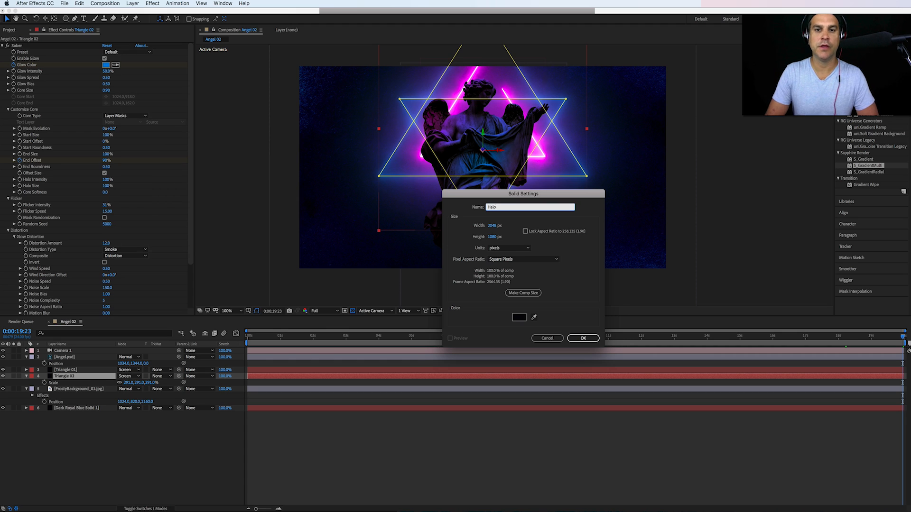
pyautogui.press('Return')
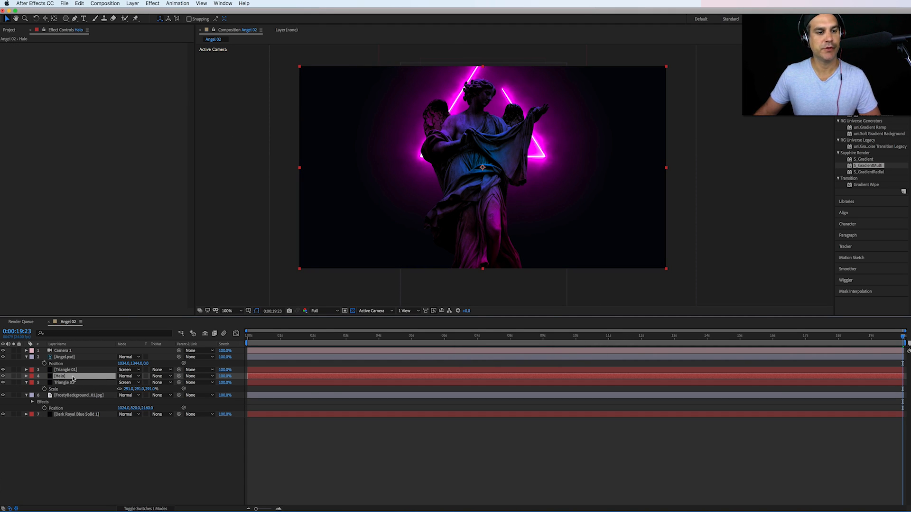
# Step: Draw a small elliptical mask on the Halo layer around the statue's head and nudge it slightly upward
pyautogui.moveTo(65, 18); pyautogui.dragTo(104, 36)
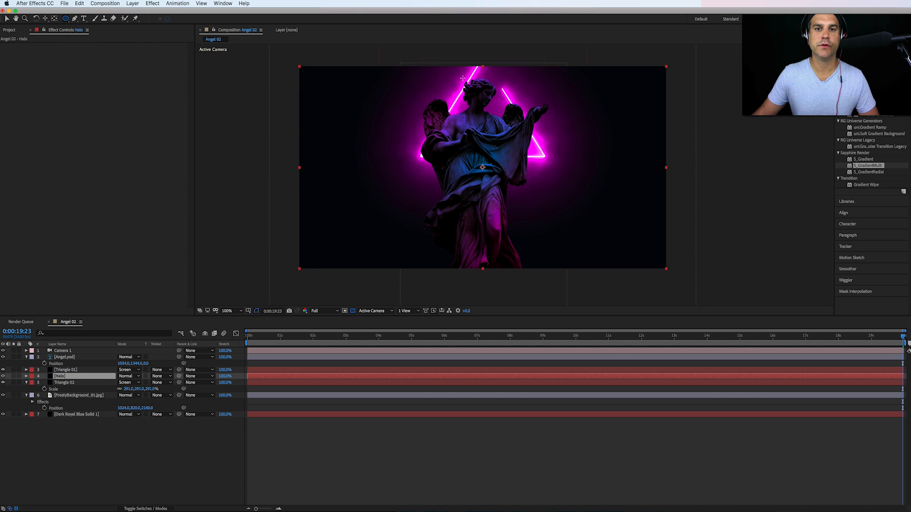
pyautogui.moveTo(460, 77); pyautogui.dragTo(499, 93)
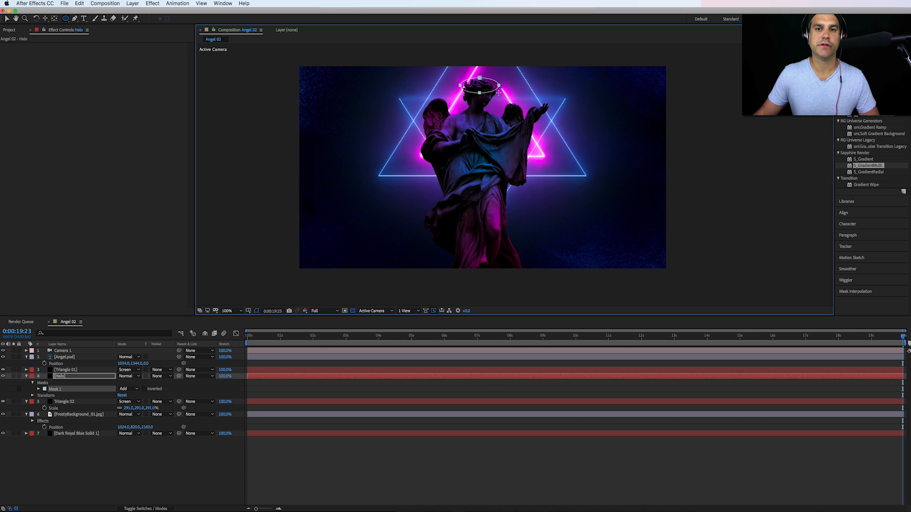
pyautogui.press('v')
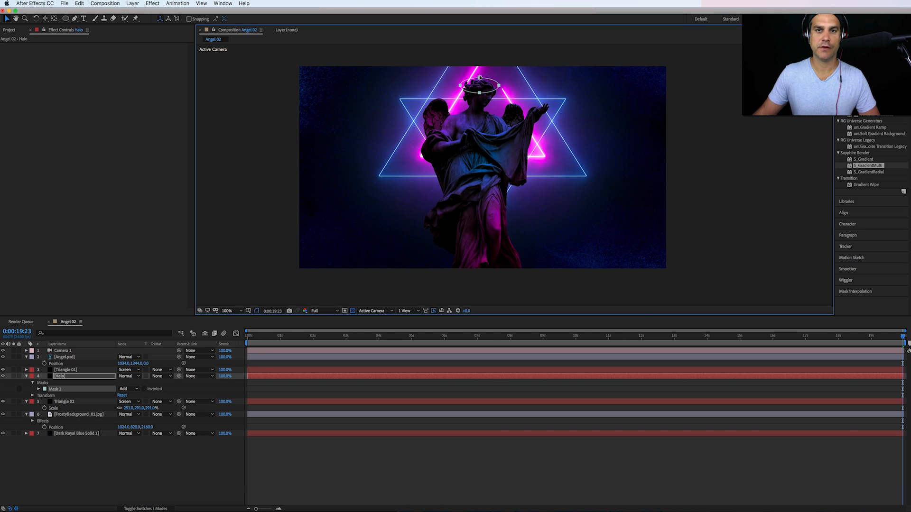
pyautogui.moveTo(480, 77); pyautogui.dragTo(479, 75)
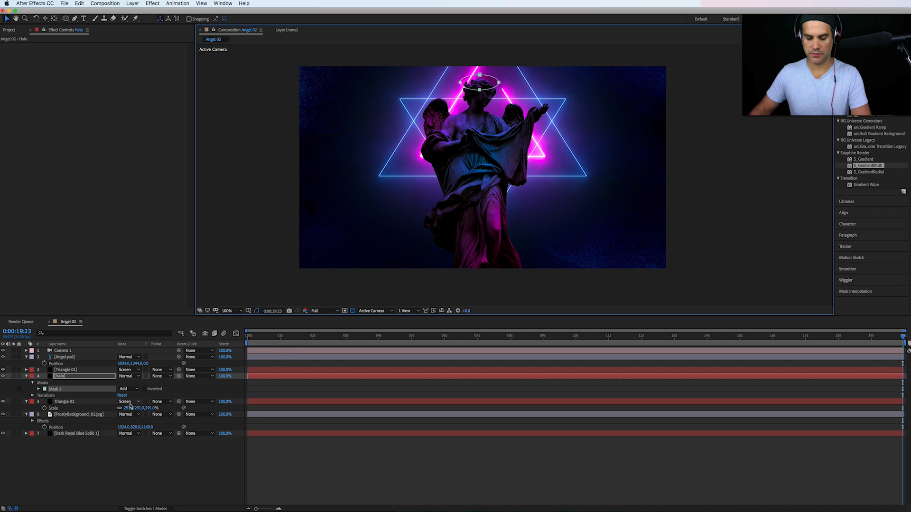
# Step: Keyframe Halo's Mask Path at 0:00:19:23 and 0:00:00:00, shifting the ellipse slightly to the right at the first frame
pyautogui.hotkey('alt', 'shift', 'm')
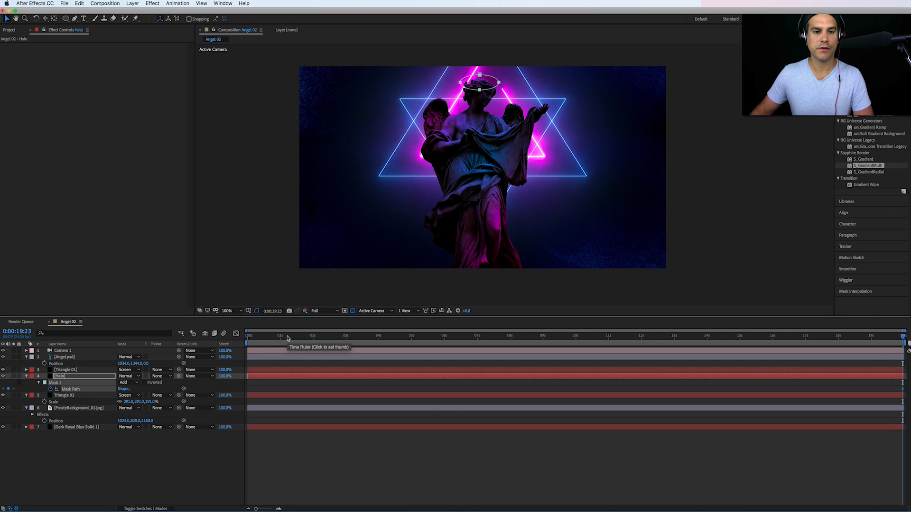
pyautogui.press('Home')
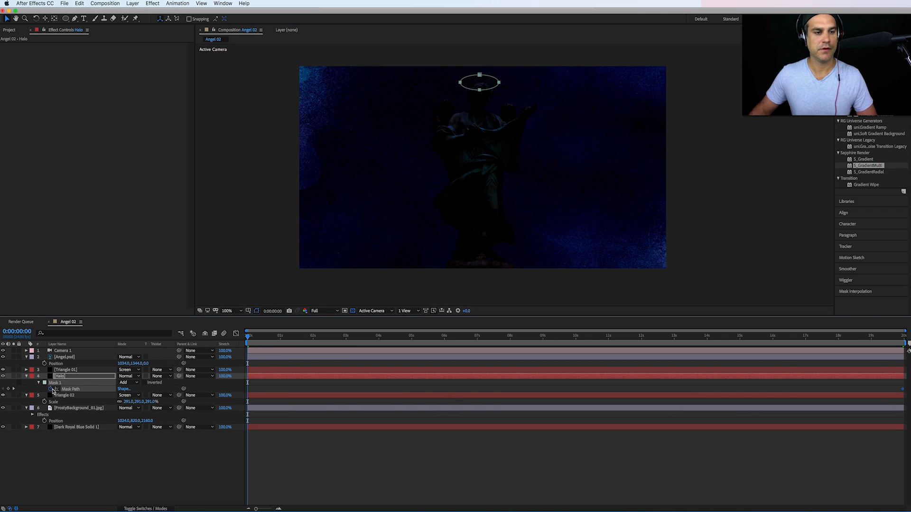
pyautogui.click(8, 389)
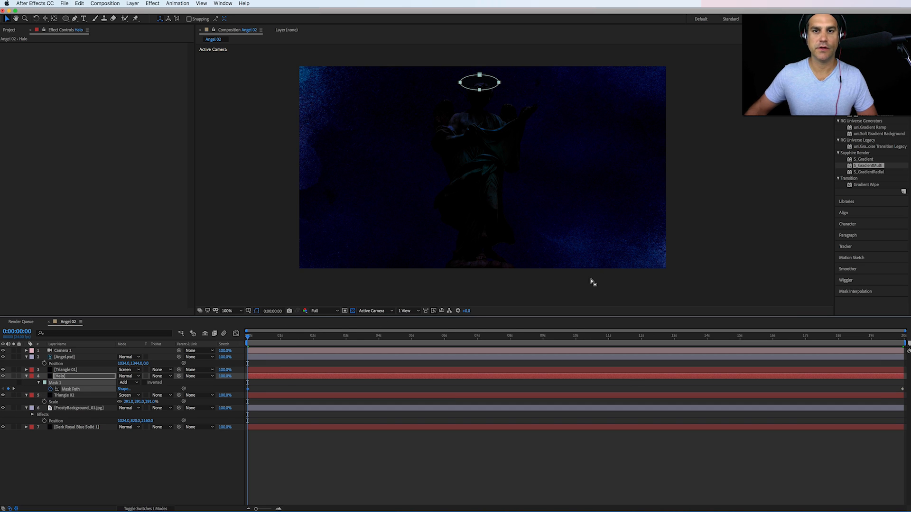
pyautogui.moveTo(479, 90); pyautogui.dragTo(482, 92)
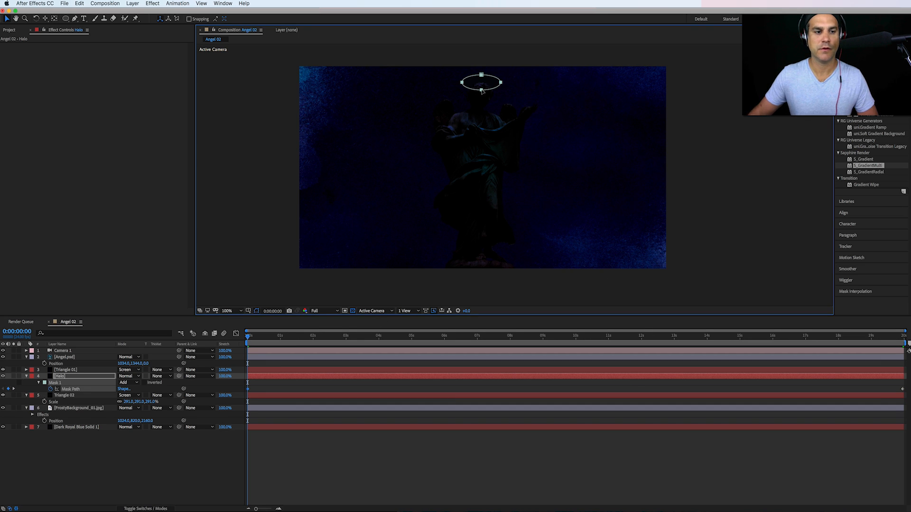
# Step: Make Halo a 3D layer and adjust its elliptical mask over the statue's head at 0:00:00:00
pyautogui.click(160, 508)
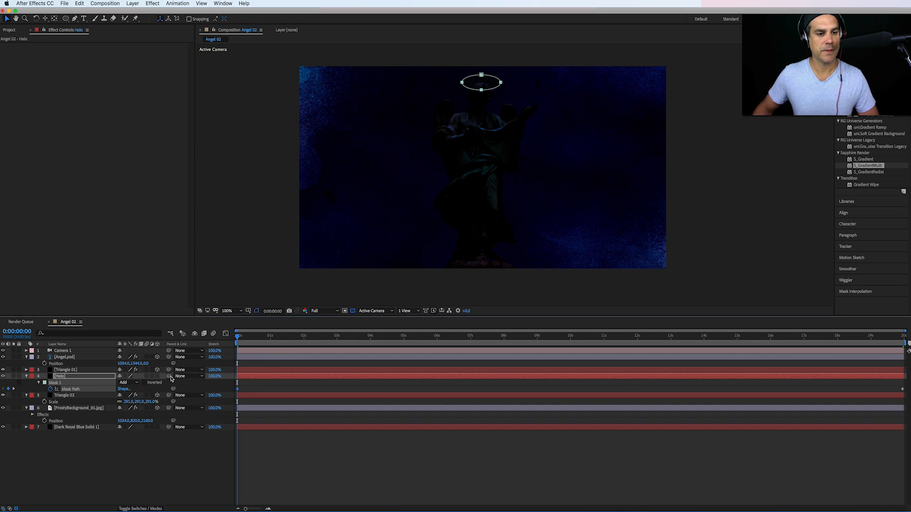
pyautogui.click(157, 376)
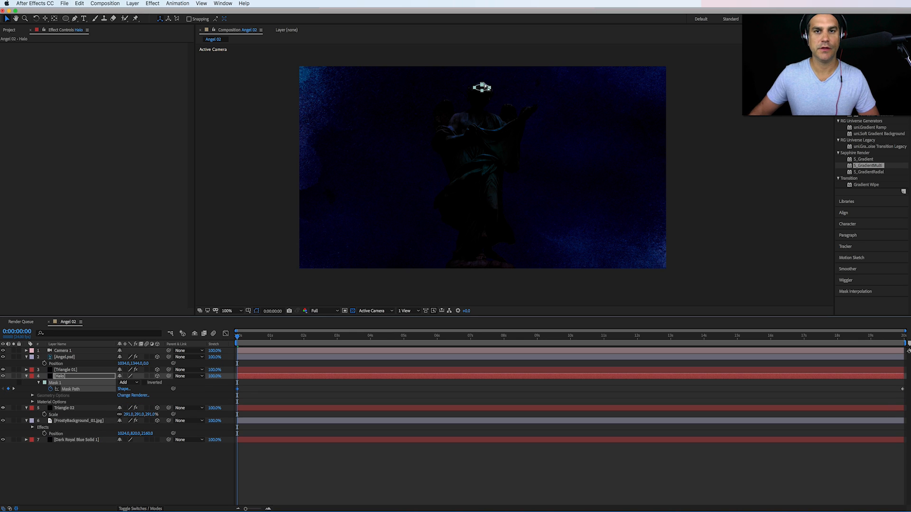
pyautogui.click(482, 87)
pyautogui.moveTo(493, 85); pyautogui.dragTo(493, 90)
# Step: At 0:00:19:23, reset Halo's Mask Path keyframe, enlarge the ellipse and position it just above the statue's head
pyautogui.click(901, 336)
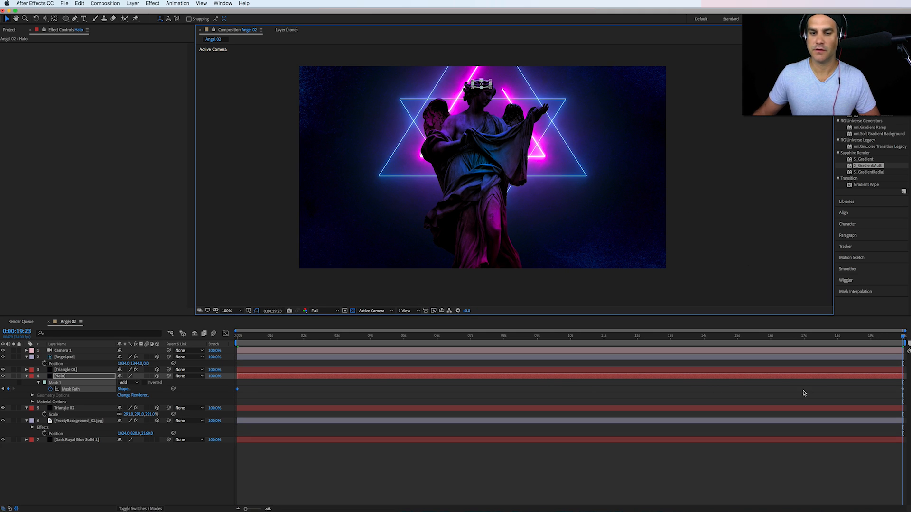
pyautogui.click(24, 390)
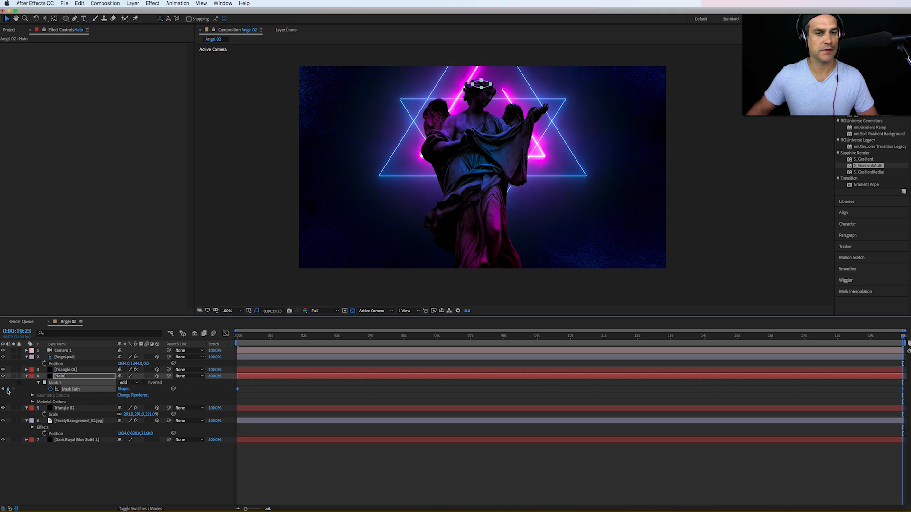
pyautogui.click(8, 389)
pyautogui.moveTo(497, 82); pyautogui.dragTo(497, 81)
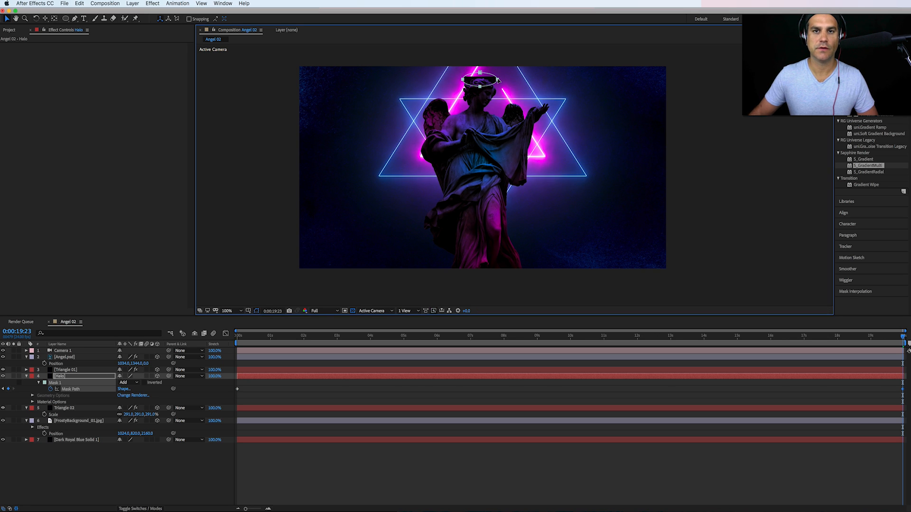
pyautogui.moveTo(497, 80); pyautogui.dragTo(497, 76)
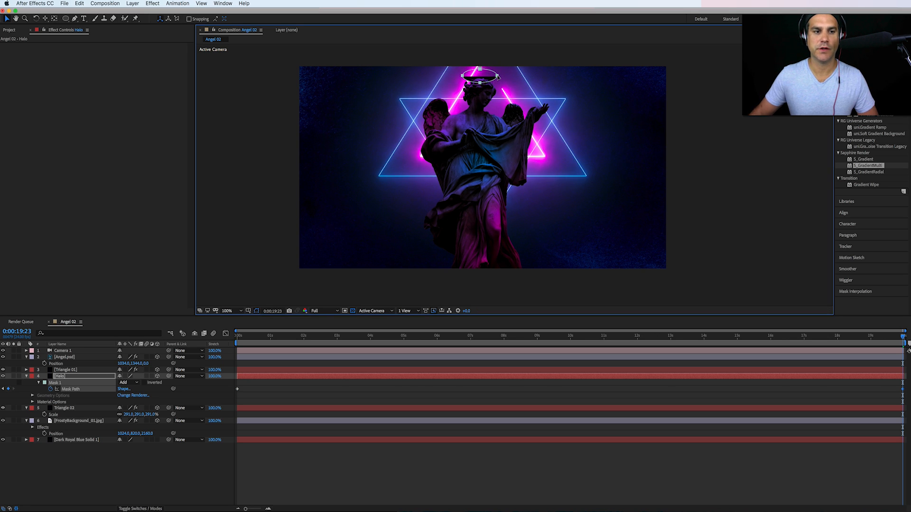
pyautogui.click(102, 378)
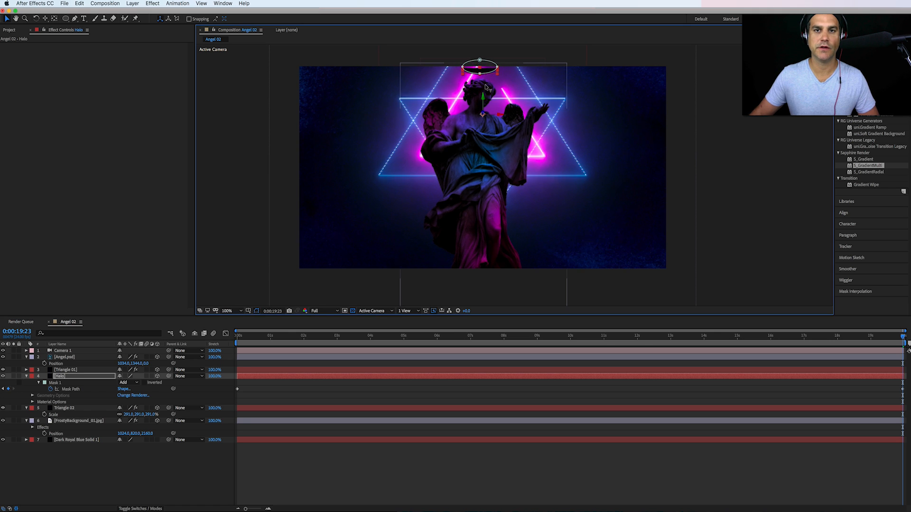
pyautogui.moveTo(486, 86)
pyautogui.mouseDown()
pyautogui.moveTo(480, 58)
pyautogui.moveTo(482, 72)
pyautogui.mouseUp()
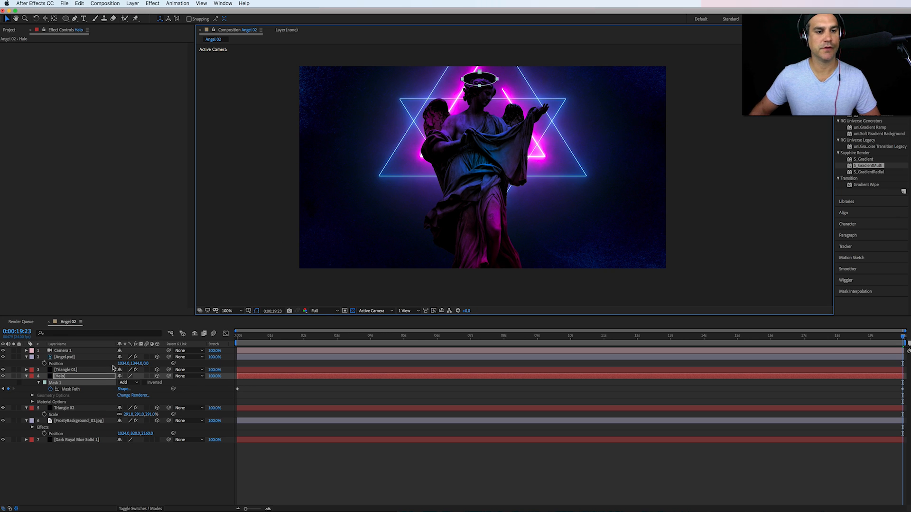
# Step: Apply the Video Copilot Saber effect to the Halo layer and set its Core Type to Layer Masks
pyautogui.click(98, 377)
pyautogui.click(133, 3)
pyautogui.moveTo(153, 3)
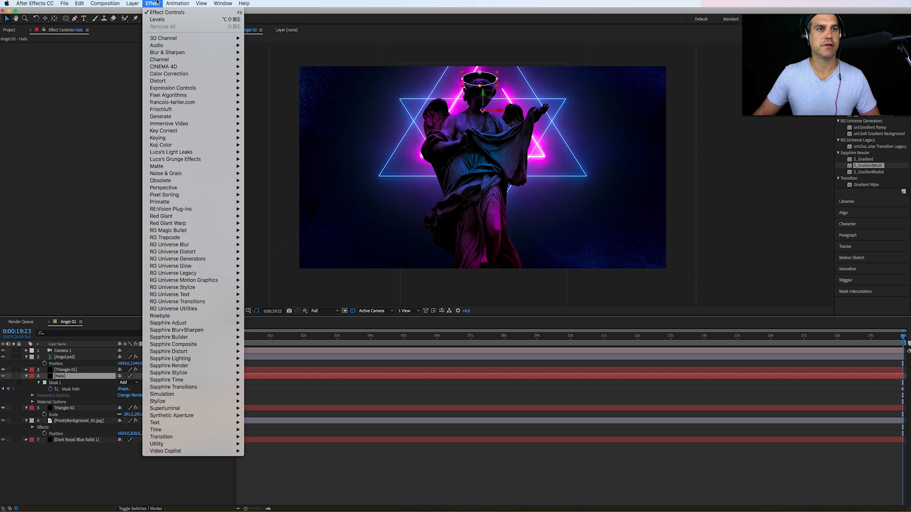
pyautogui.moveTo(182, 452)
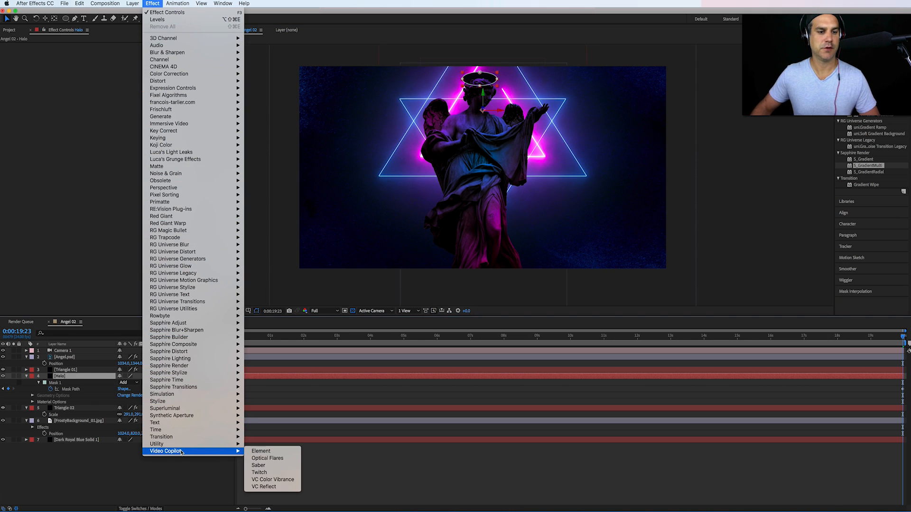
pyautogui.click(259, 465)
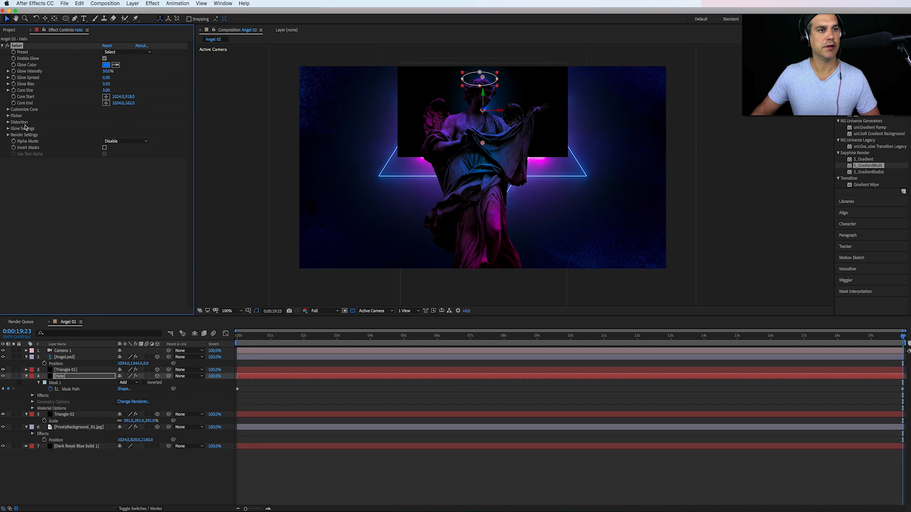
pyautogui.click(7, 110)
pyautogui.click(124, 116)
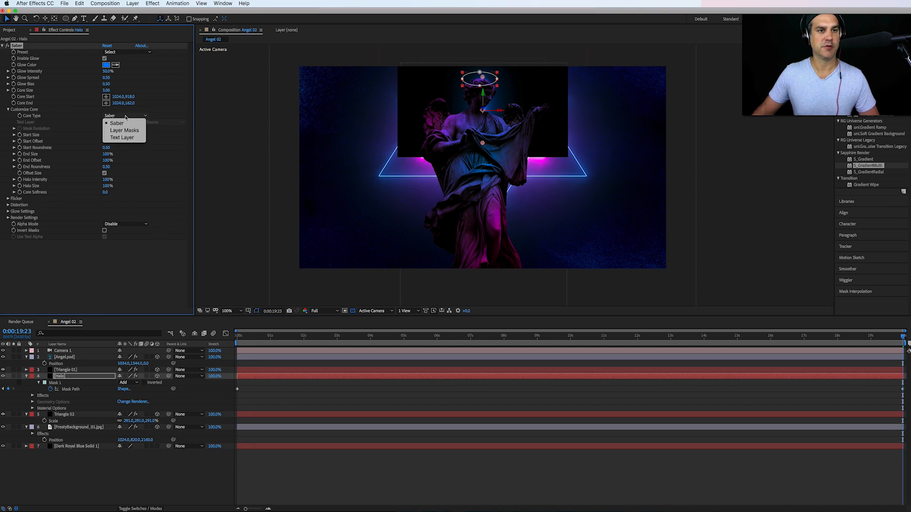
pyautogui.click(130, 133)
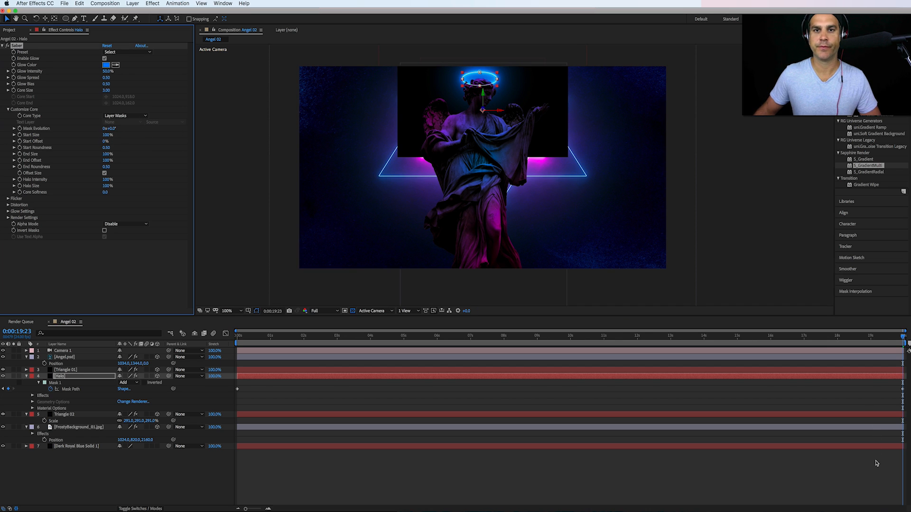
# Step: Set the Halo layer's blending mode to Screen and deselect the layer
pyautogui.click(69, 376)
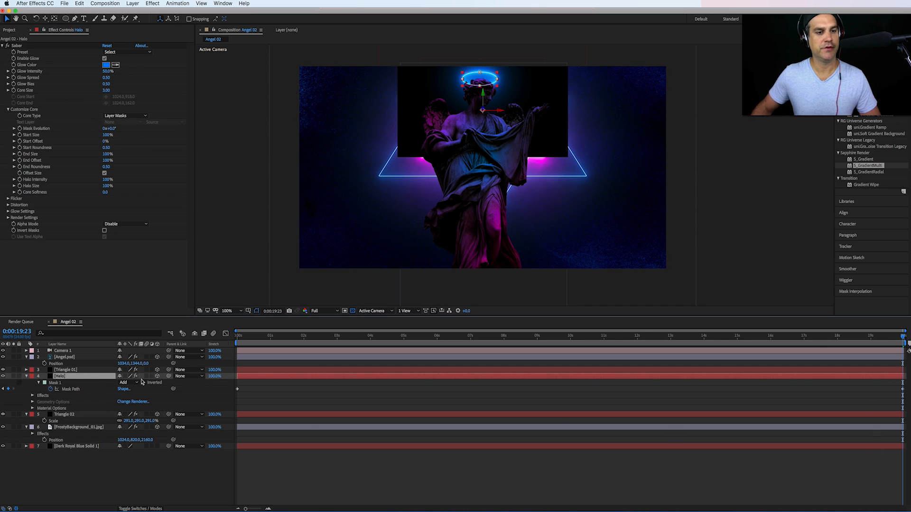
pyautogui.click(139, 508)
pyautogui.click(134, 376)
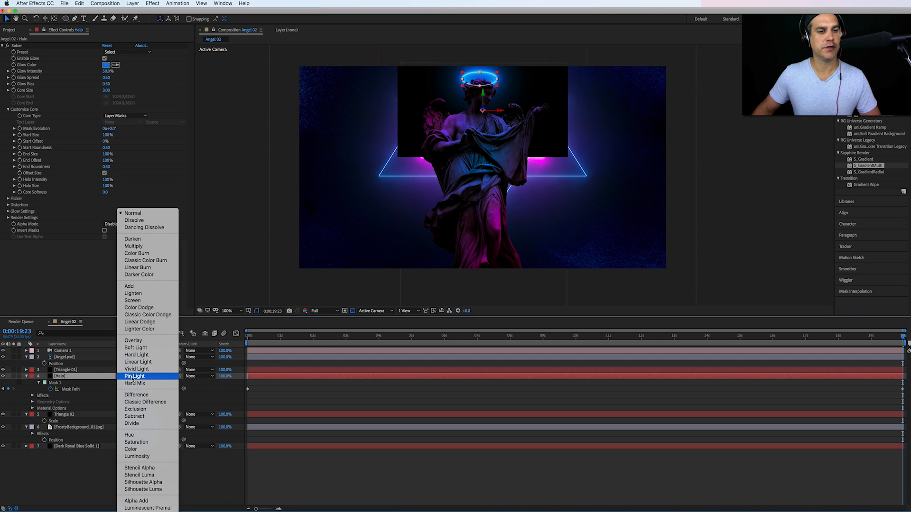
pyautogui.click(135, 300)
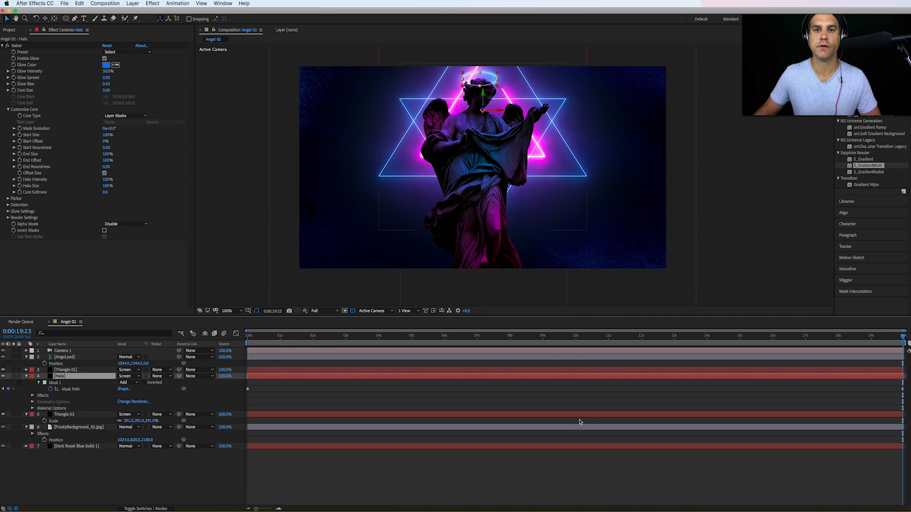
pyautogui.click(795, 484)
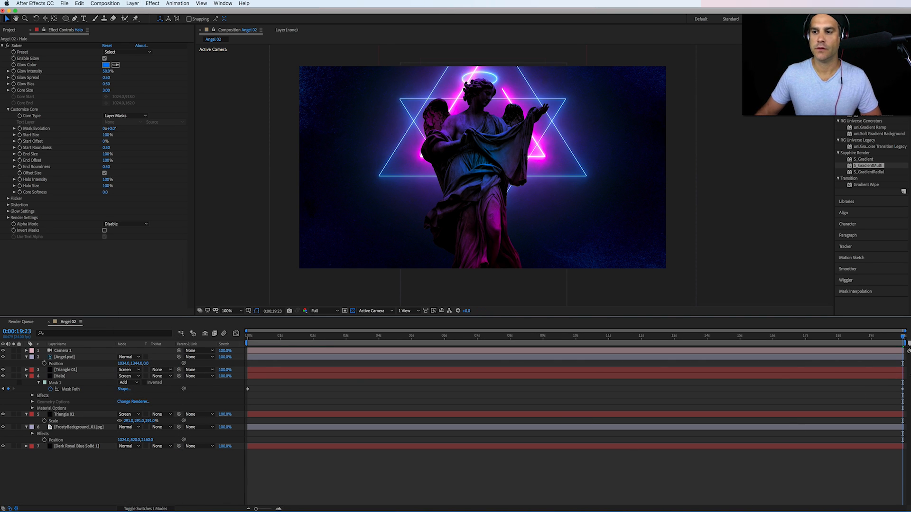
# Step: Compare the halo's placement over the statue's head at the first and last frames
pyautogui.moveTo(898, 338); pyautogui.dragTo(197, 417)
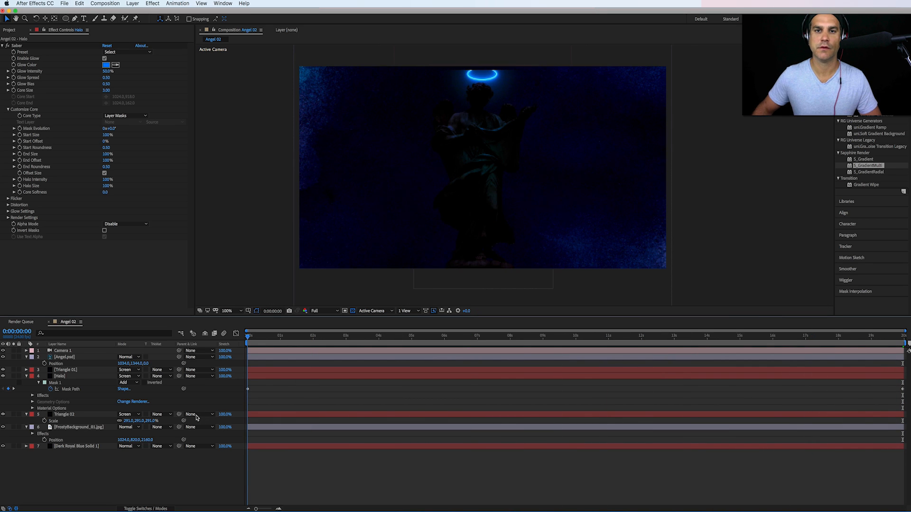
pyautogui.press('space')
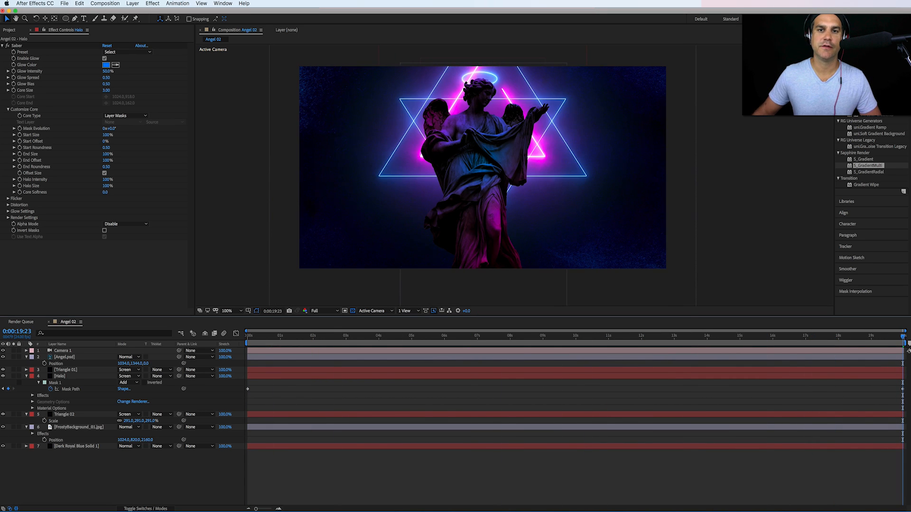
pyautogui.press('space')
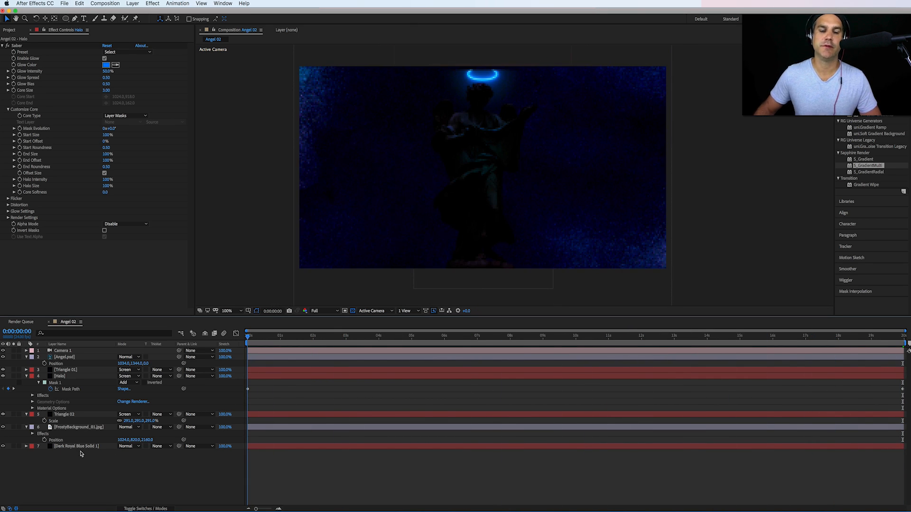
# Step: At 0:00:00:00, shift the halo mask slightly left to centre it and raise the Halo layer a little
pyautogui.click(248, 390)
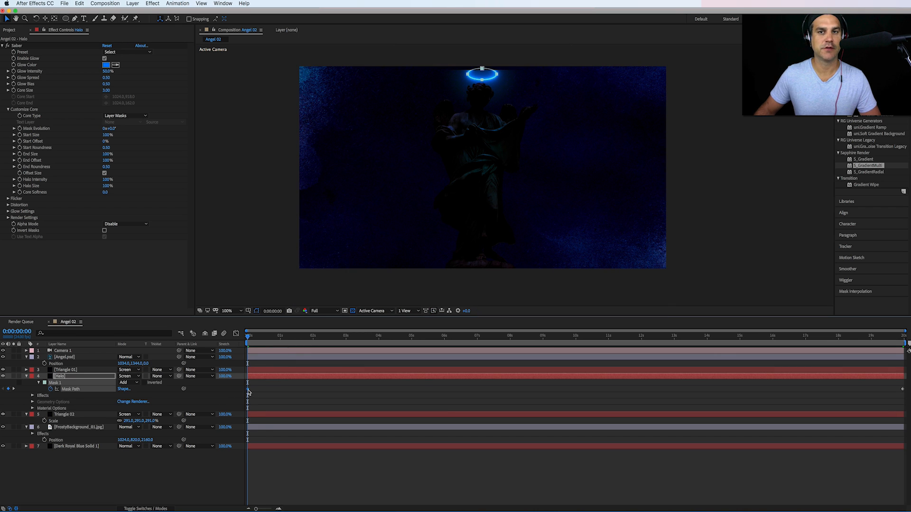
pyautogui.moveTo(499, 76); pyautogui.dragTo(496, 75)
pyautogui.click(67, 377)
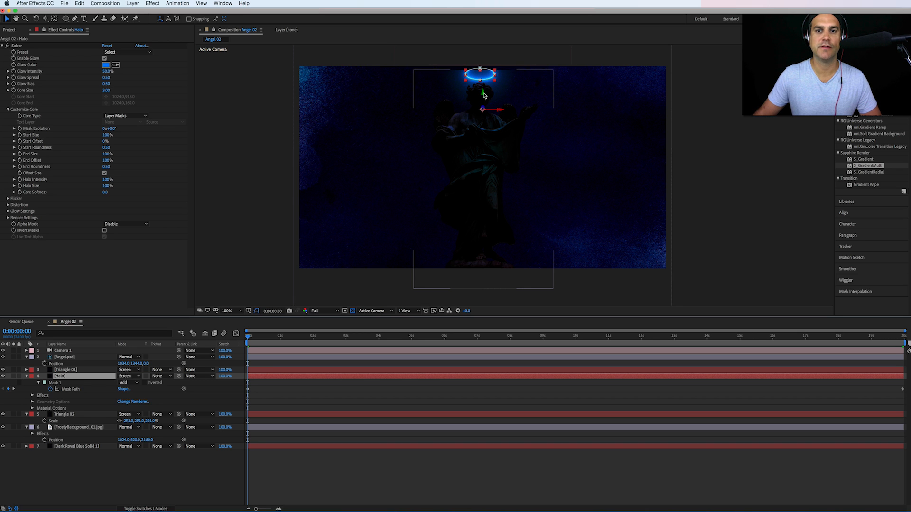
pyautogui.moveTo(484, 95); pyautogui.dragTo(485, 87)
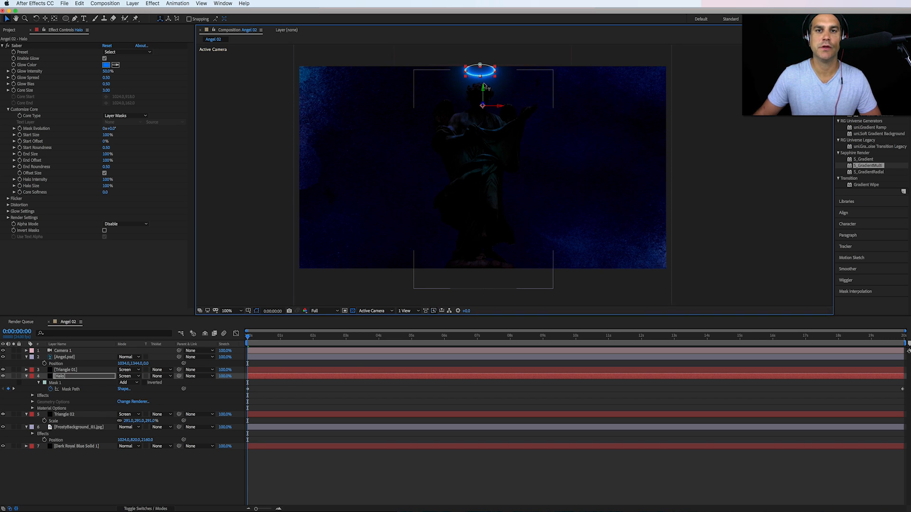
# Step: At 0:00:19:23, lower the halo mask slightly so it sits closer to the statue's head
pyautogui.moveTo(247, 335); pyautogui.dragTo(902, 354)
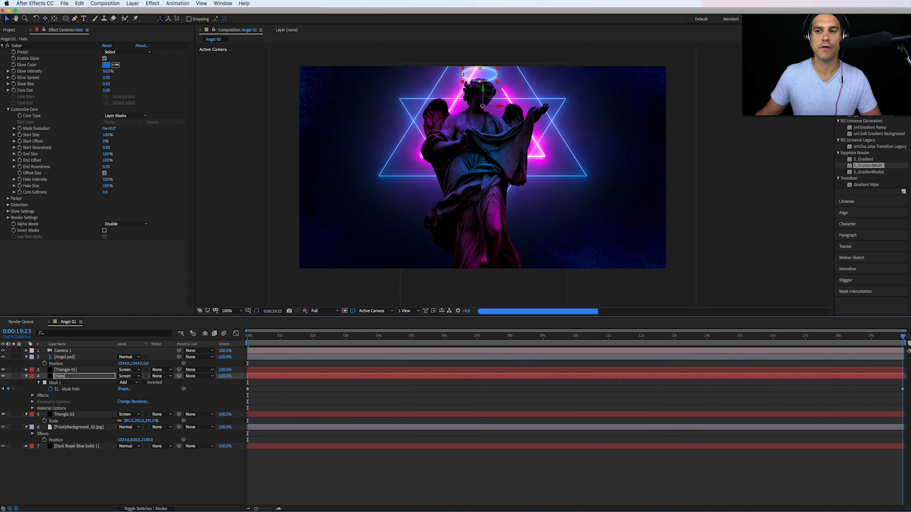
pyautogui.click(480, 69)
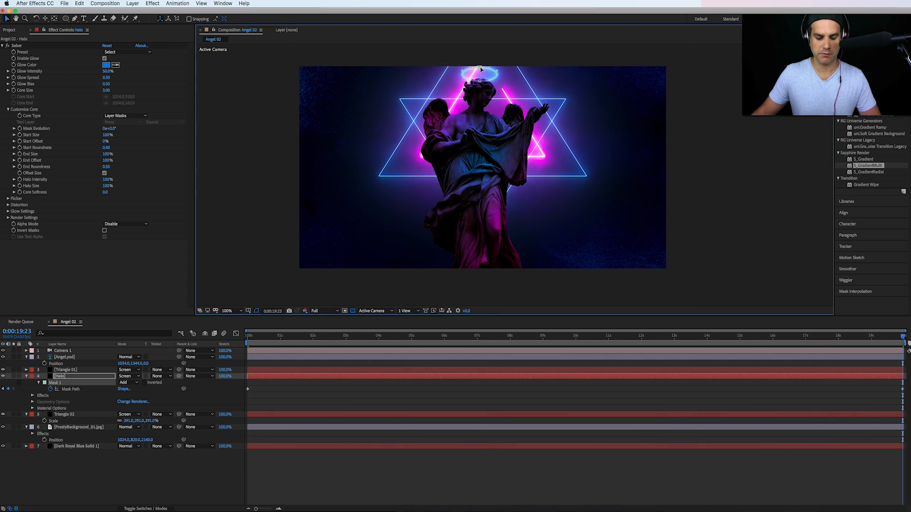
pyautogui.moveTo(480, 69); pyautogui.dragTo(481, 77)
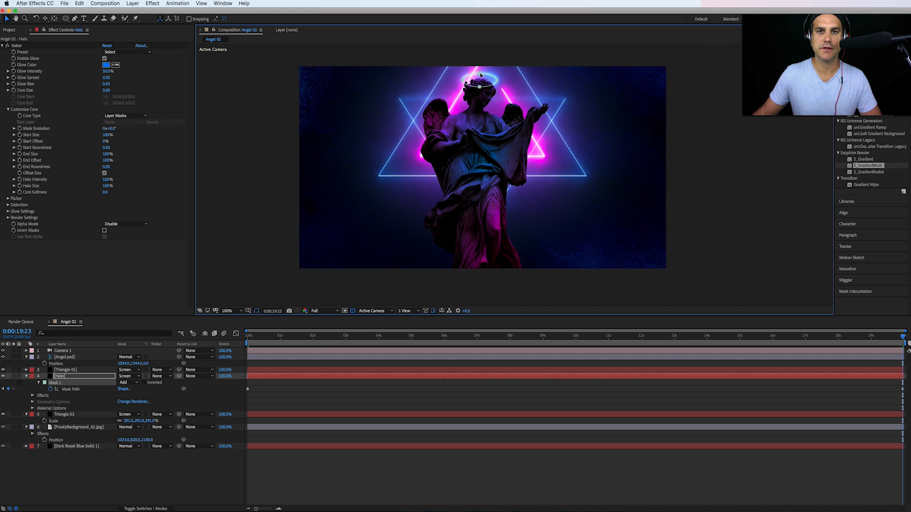
pyautogui.click(784, 466)
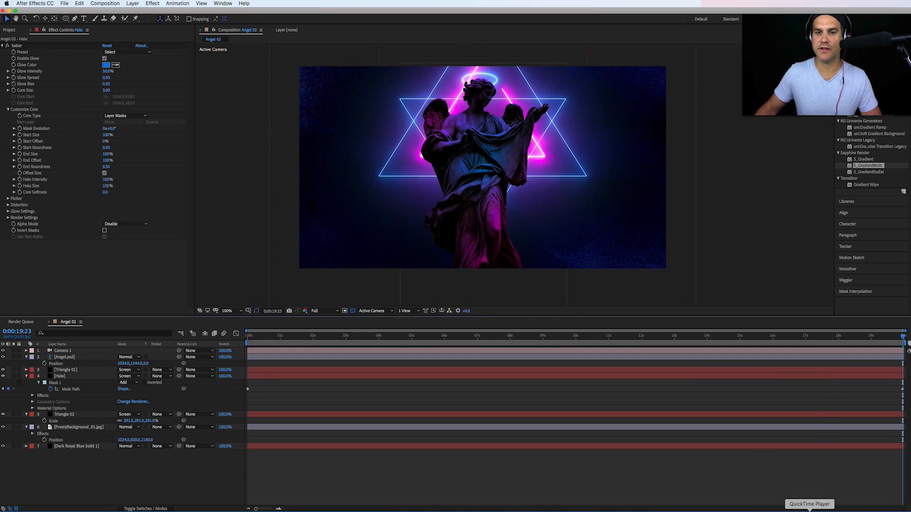
pyautogui.click(809, 511)
pyautogui.click(824, 478)
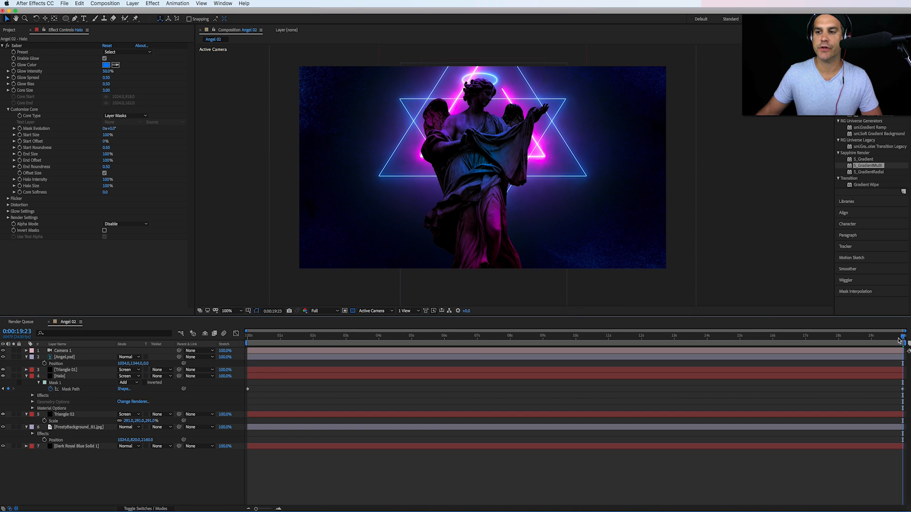
pyautogui.moveTo(899, 339); pyautogui.dragTo(903, 403)
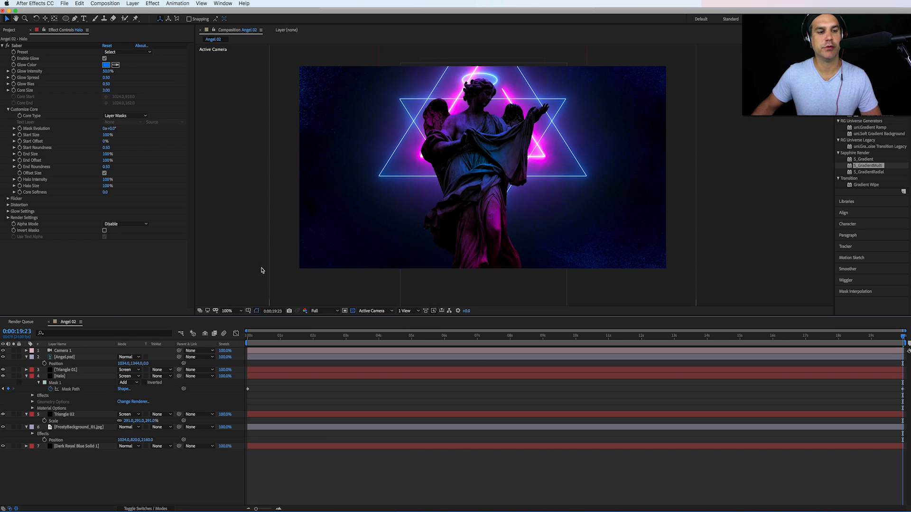
# Step: Change the Halo layer's Saber glow color to the purple C605ED and deselect the layer
pyautogui.click(66, 377)
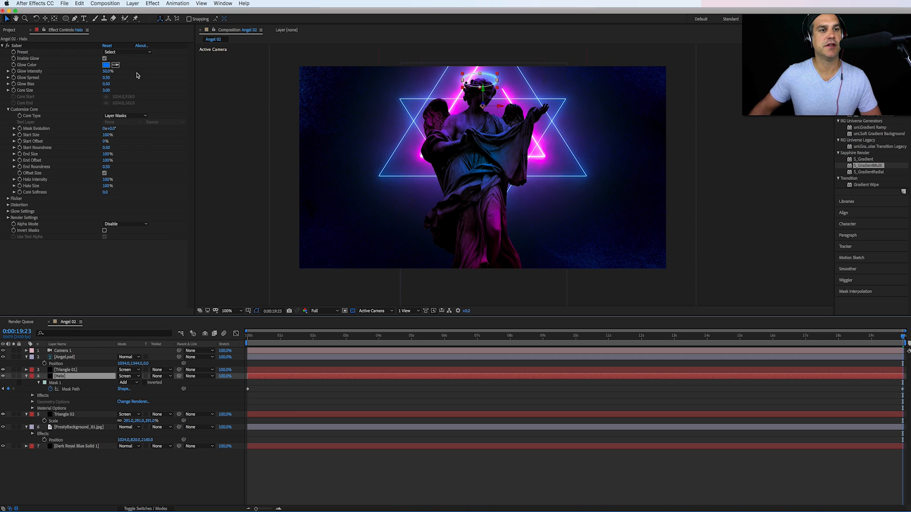
pyautogui.click(107, 67)
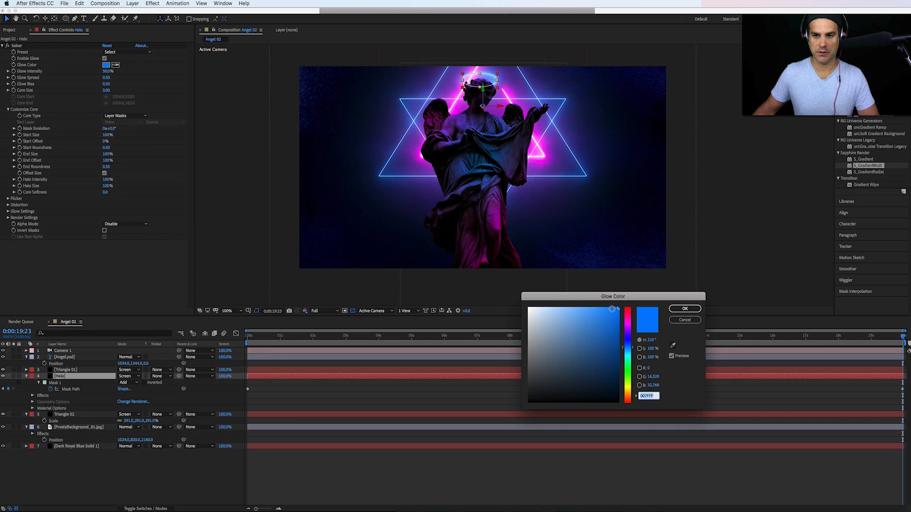
pyautogui.click(627, 326)
pyautogui.click(616, 314)
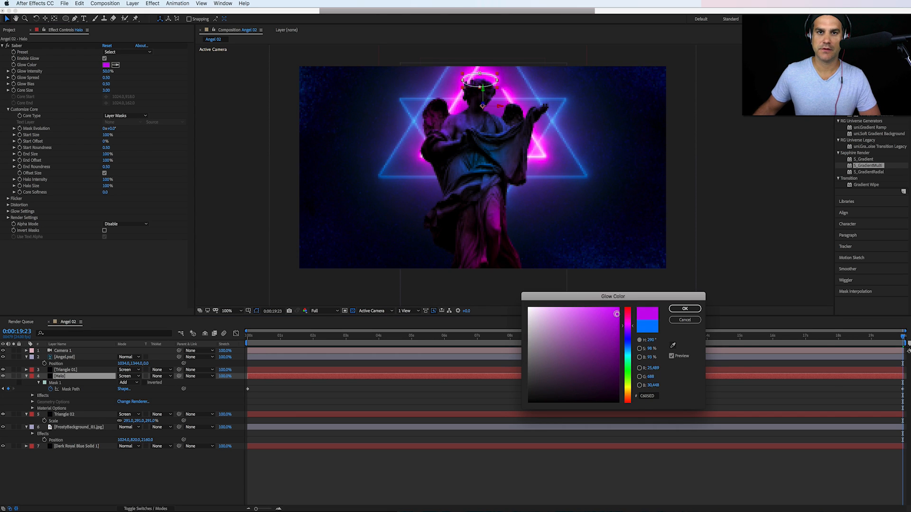
pyautogui.click(685, 308)
pyautogui.click(726, 444)
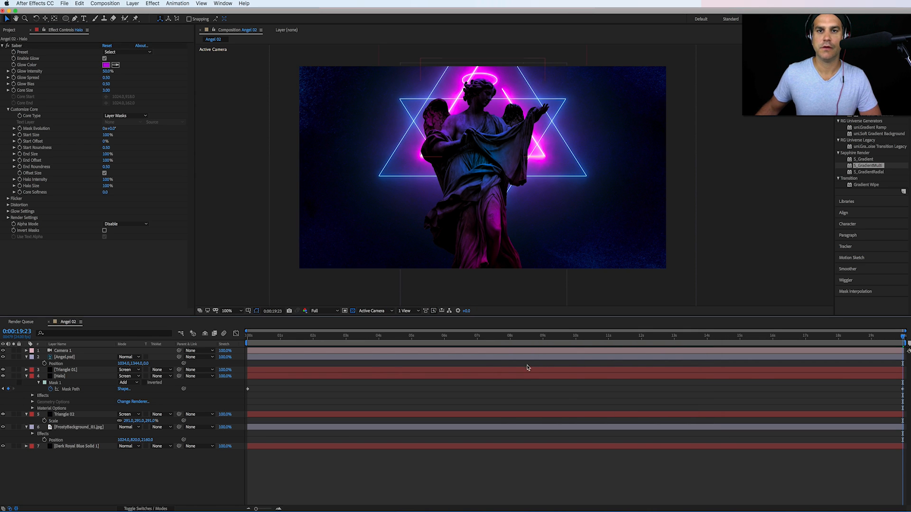
# Step: Return to 0:00:00:00 and create a new adjustment layer directly above Camera 1
pyautogui.moveTo(902, 337); pyautogui.dragTo(132, 430)
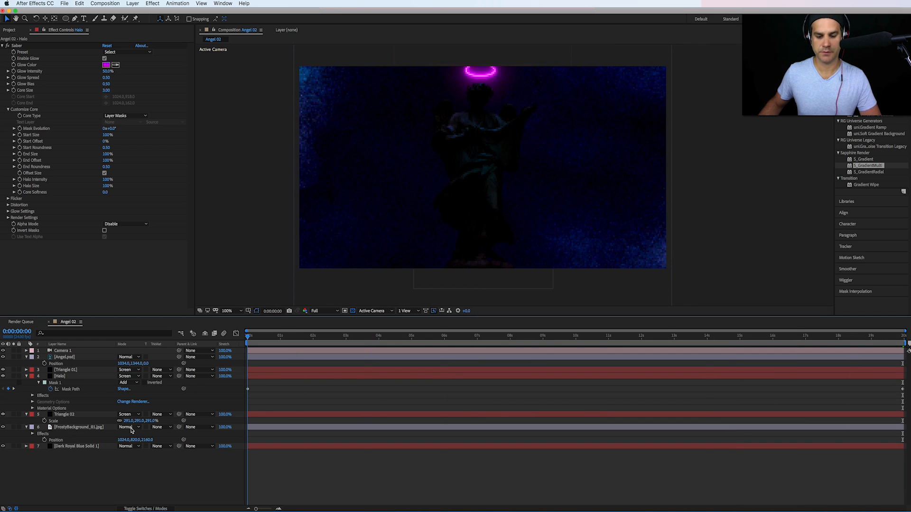
pyautogui.click(64, 350)
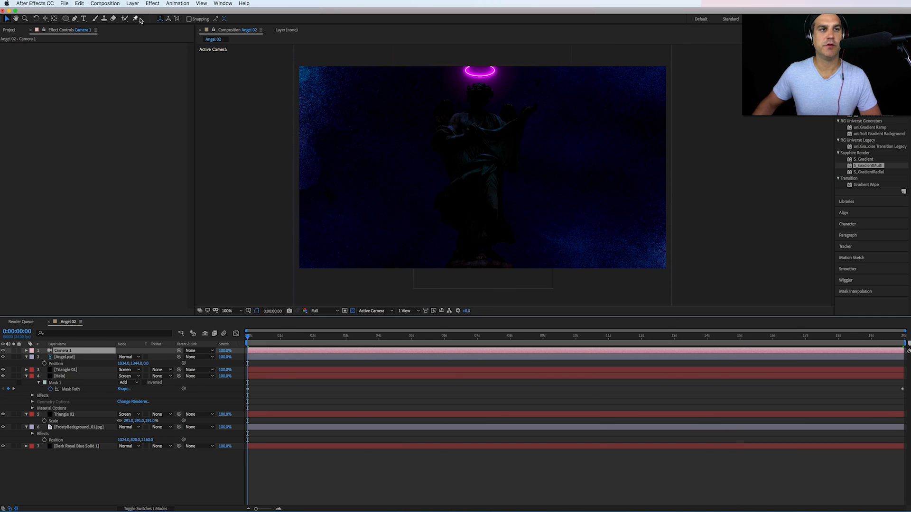
pyautogui.click(138, 3)
pyautogui.moveTo(189, 12)
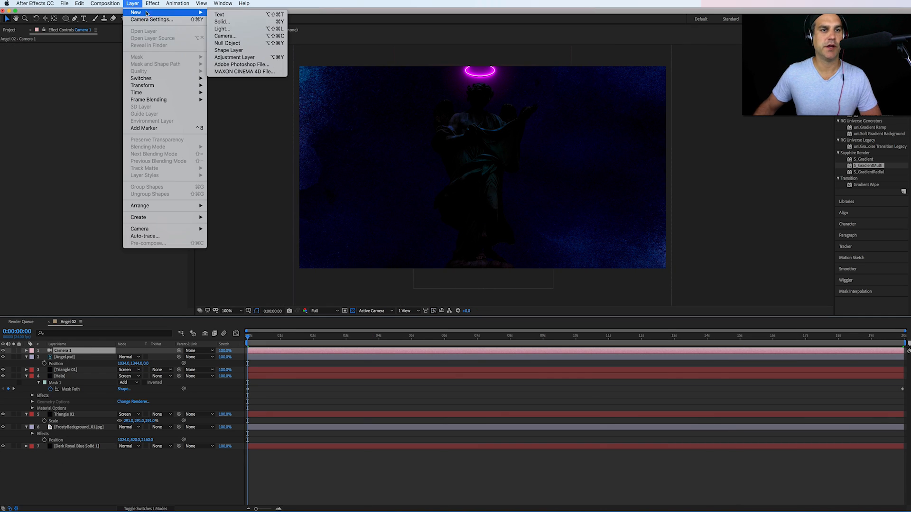
pyautogui.click(248, 57)
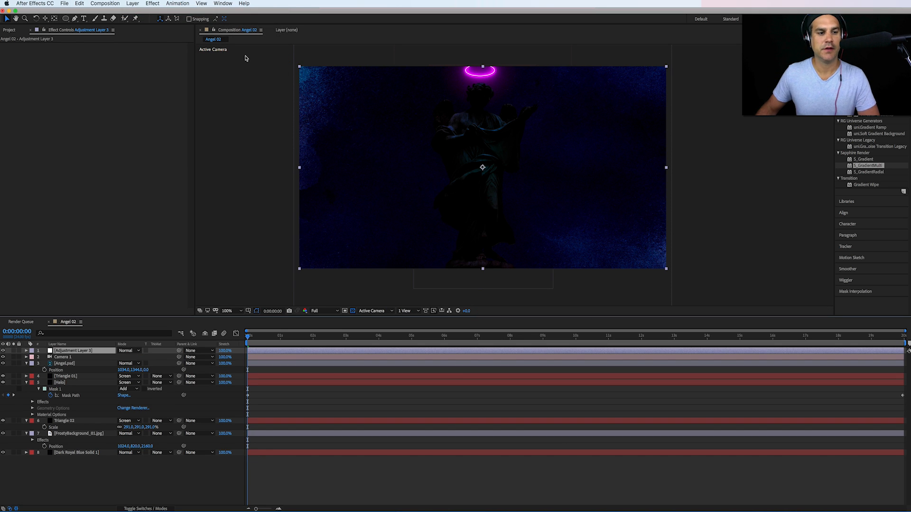
# Step: Apply the Add Grain effect to the new adjustment layer and set its viewing mode to Final Output
pyautogui.click(152, 4)
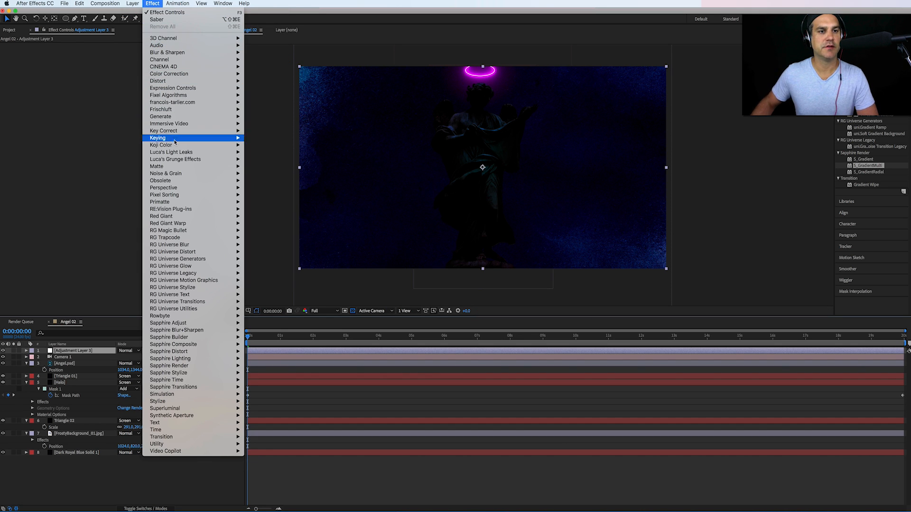
pyautogui.moveTo(228, 173)
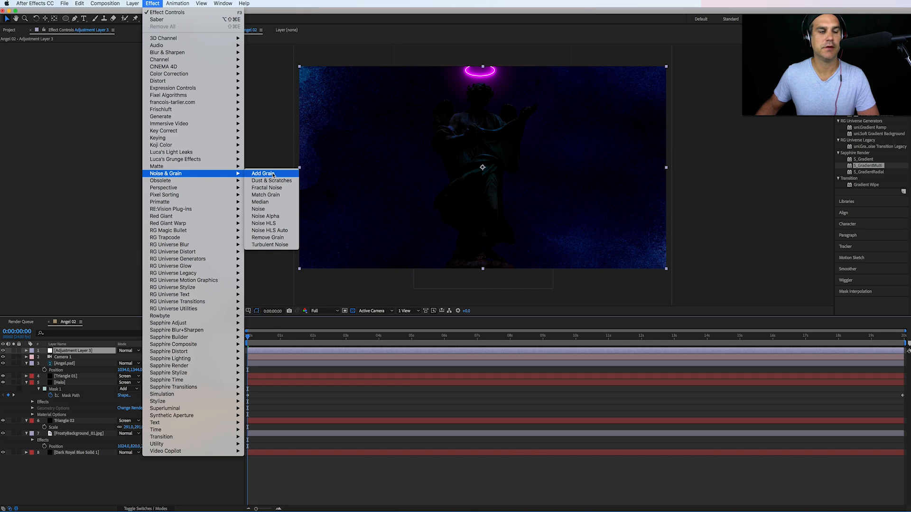
pyautogui.click(273, 174)
pyautogui.click(124, 52)
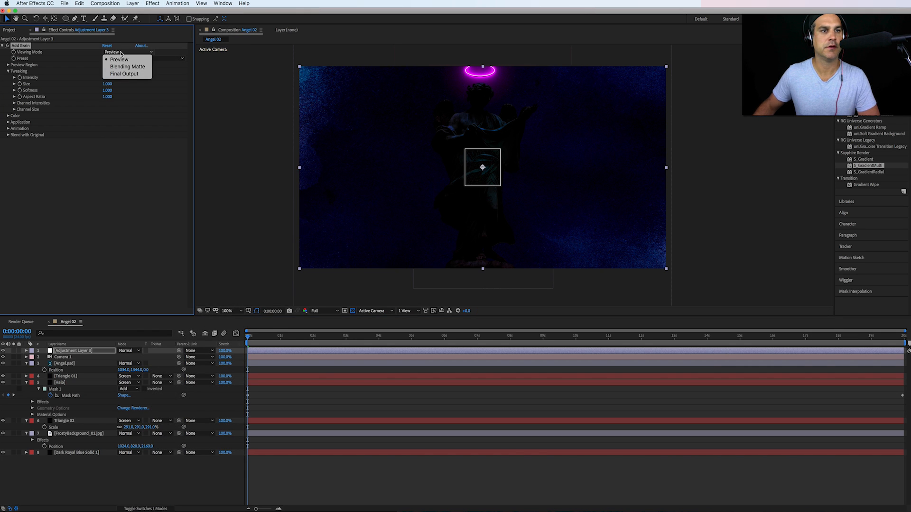
pyautogui.click(128, 75)
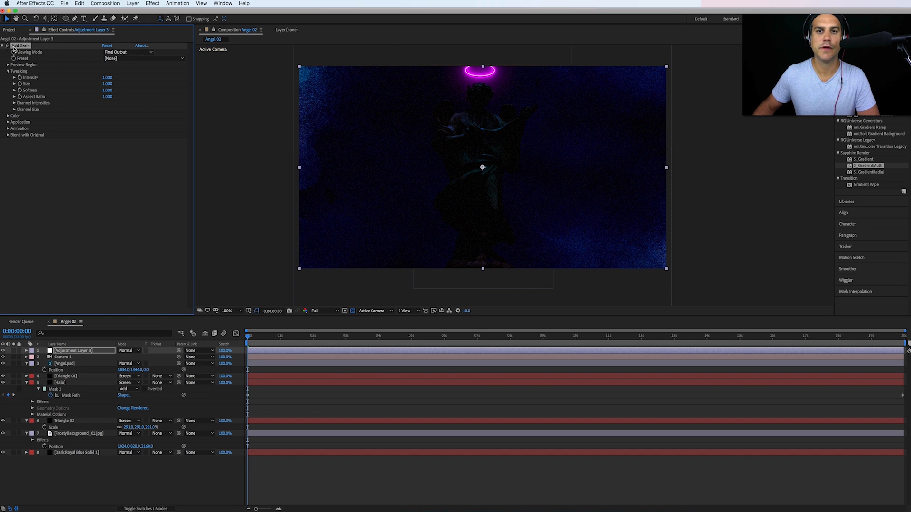
# Step: Inspect the grain close up around the halo and the statue's head, and collapse the Add Grain settings
pyautogui.press('.')
pyautogui.press('space')
pyautogui.moveTo(422, 98); pyautogui.dragTo(477, 242)
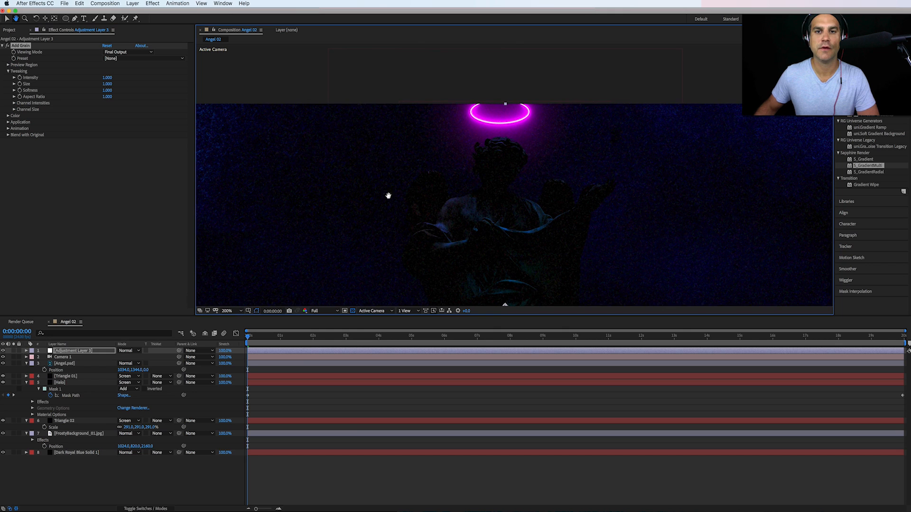
pyautogui.click(8, 46)
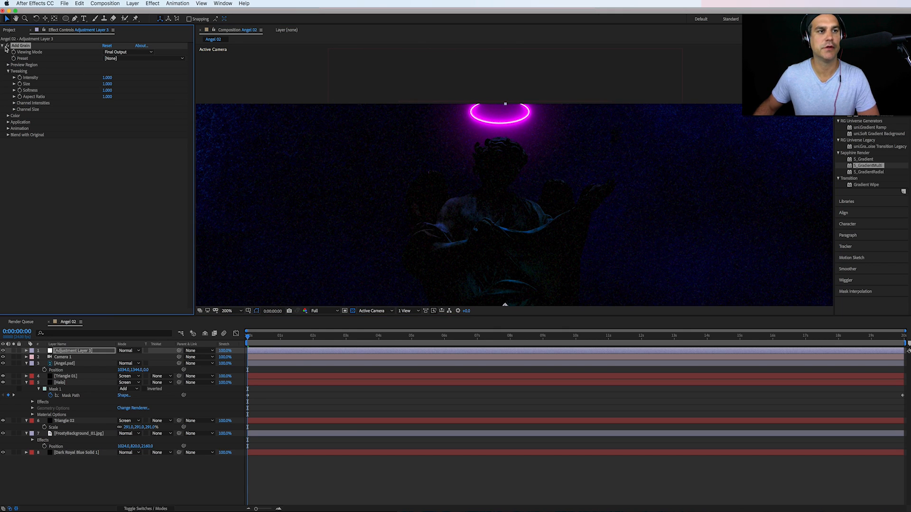
pyautogui.click(3, 46)
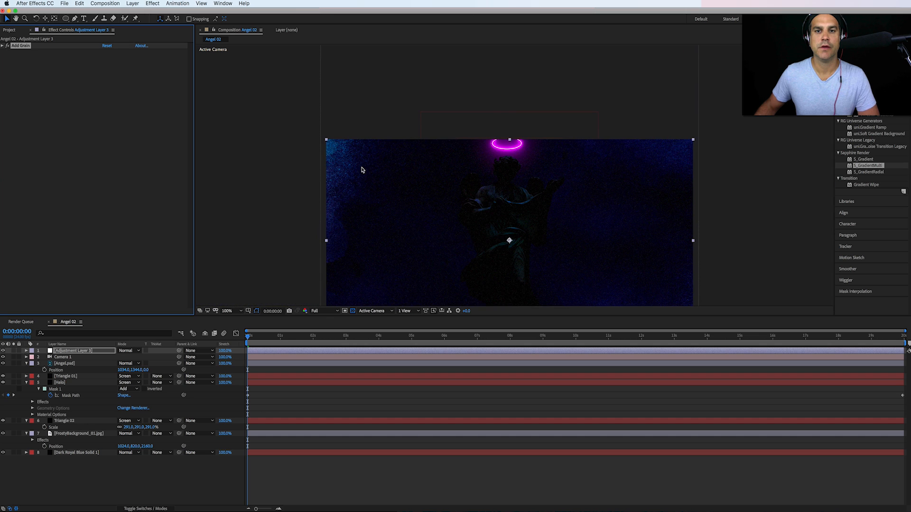
pyautogui.press('space')
pyautogui.moveTo(497, 217); pyautogui.dragTo(476, 143)
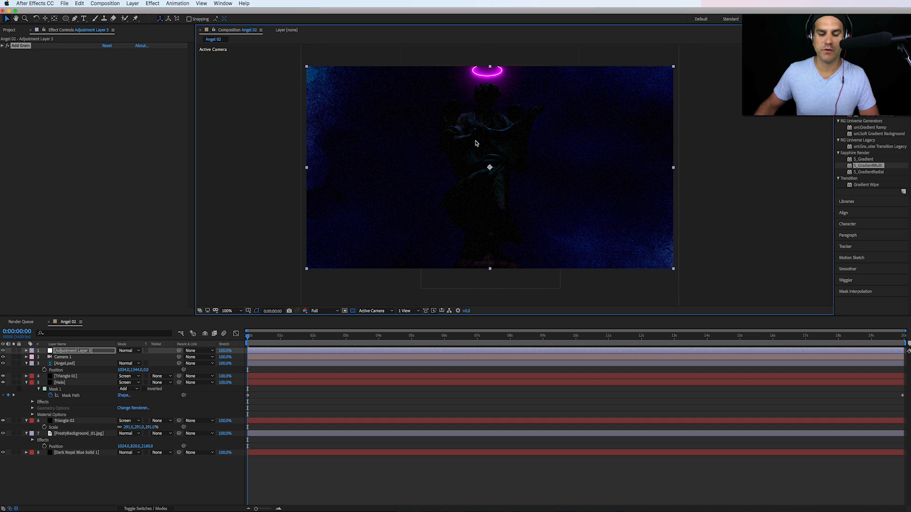
# Step: Preview the animation from the beginning and check the frame at about 11 seconds
pyautogui.press('space')
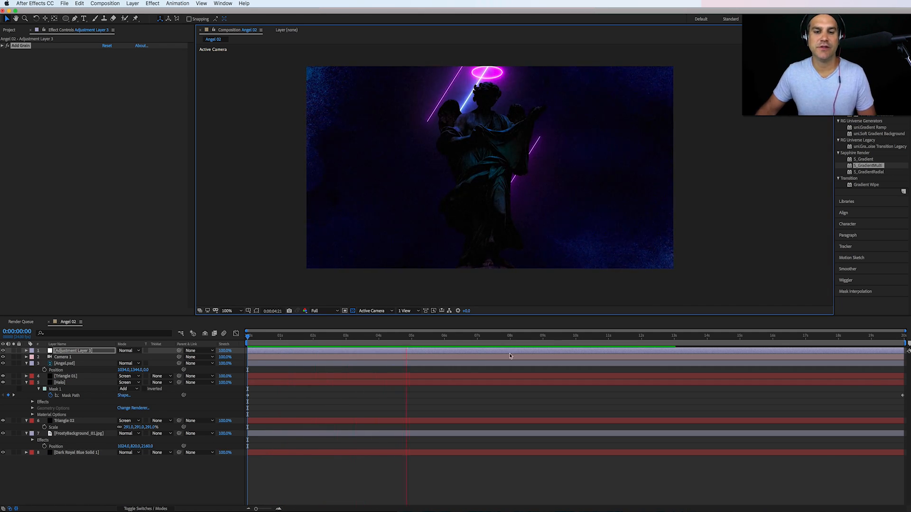
pyautogui.moveTo(524, 336); pyautogui.dragTo(605, 342)
pyautogui.press('space')
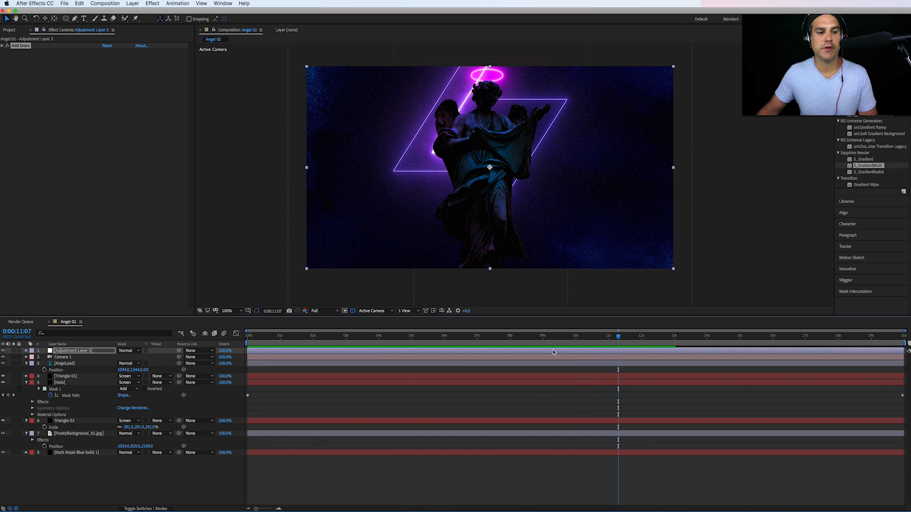
# Step: Apply Easy Ease to the final Mask Path keyframe of the Halo layer at the end of the timeline
pyautogui.click(69, 384)
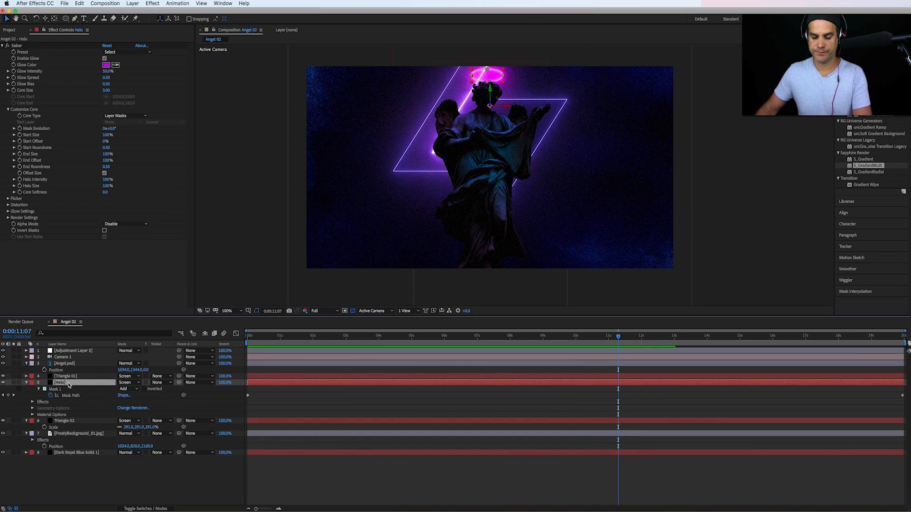
pyautogui.press('m')
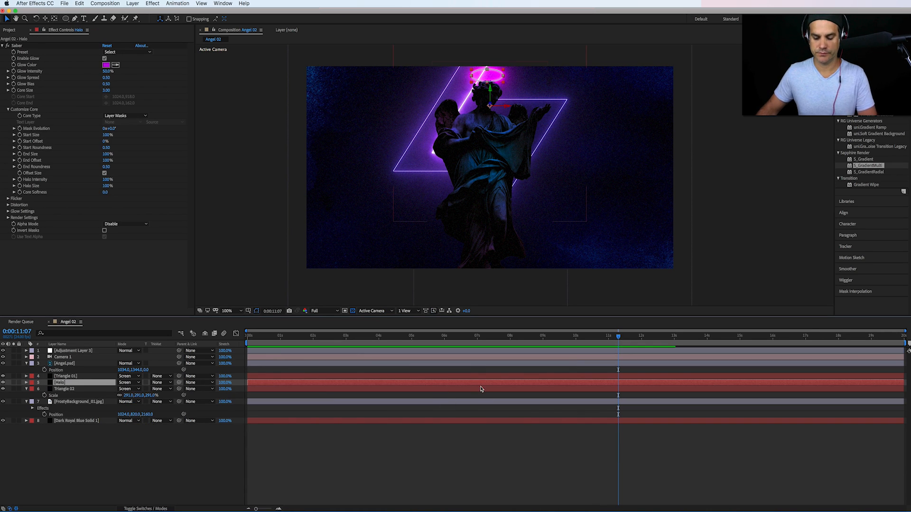
pyautogui.moveTo(837, 340); pyautogui.dragTo(903, 337)
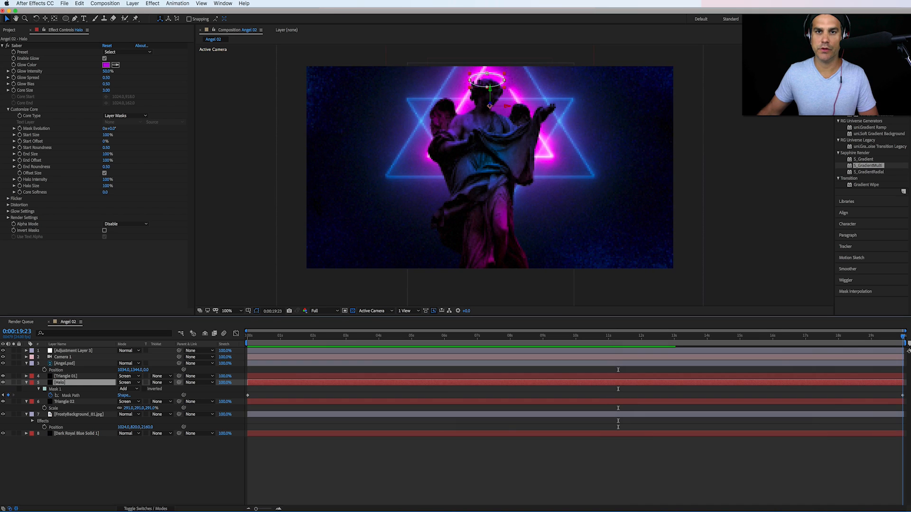
pyautogui.rightClick(903, 396)
pyautogui.moveTo(871, 487)
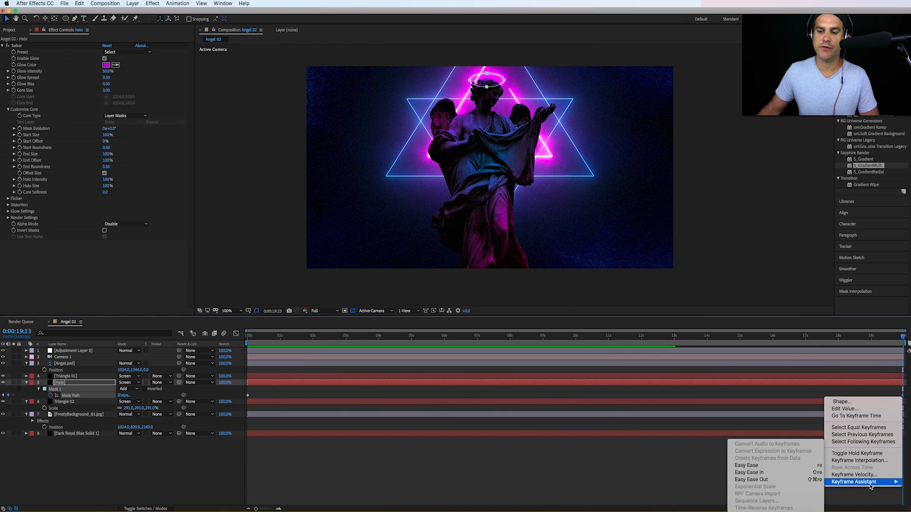
pyautogui.click(795, 466)
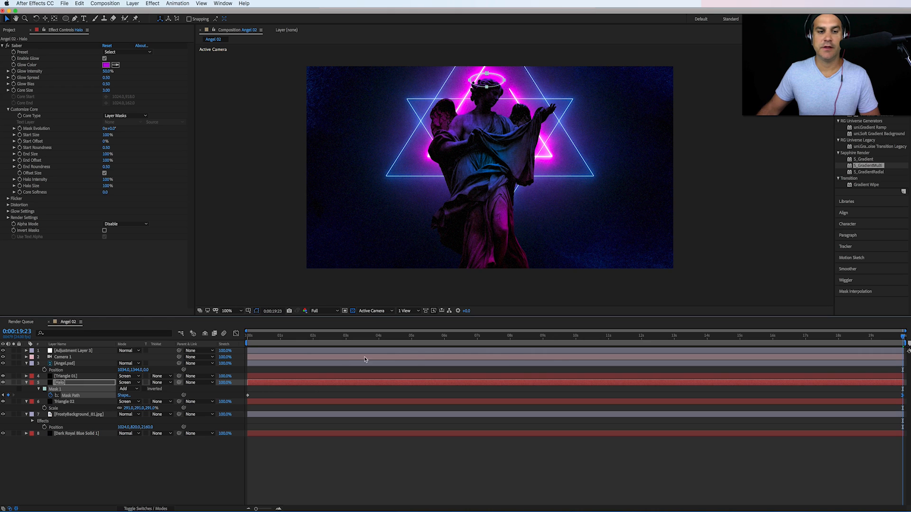
# Step: Lengthen the incoming ease of the Halo's final Mask Path keyframe on its speed graph
pyautogui.click(235, 334)
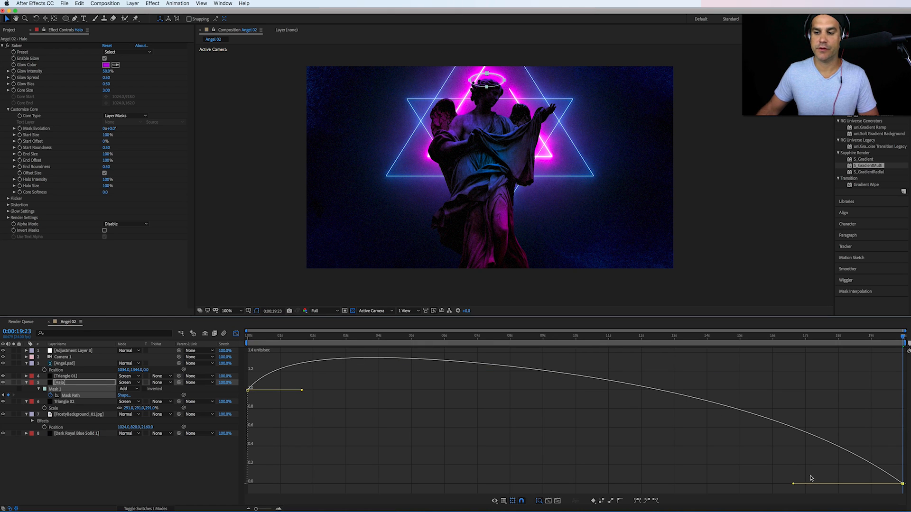
pyautogui.moveTo(794, 485); pyautogui.dragTo(695, 484)
pyautogui.click(236, 334)
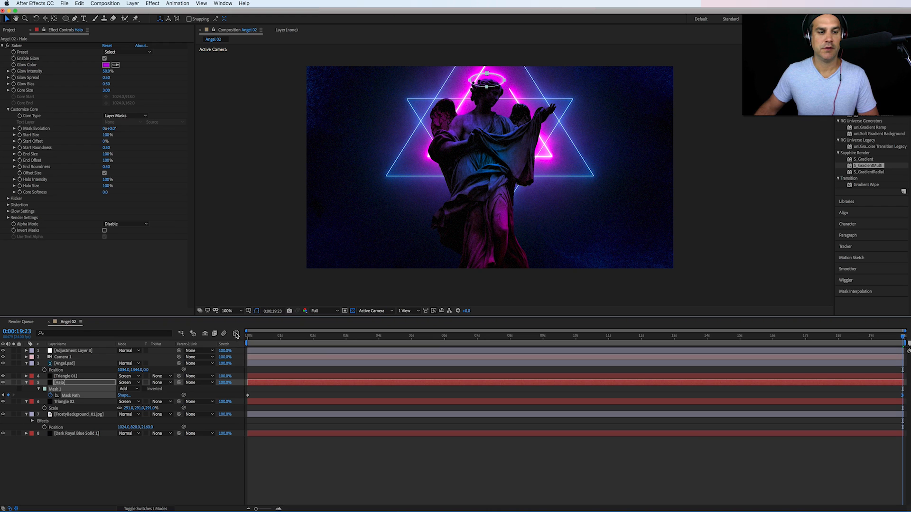
# Step: Solo the Halo layer and preview its motion with the composition resolution set to Half
pyautogui.click(15, 383)
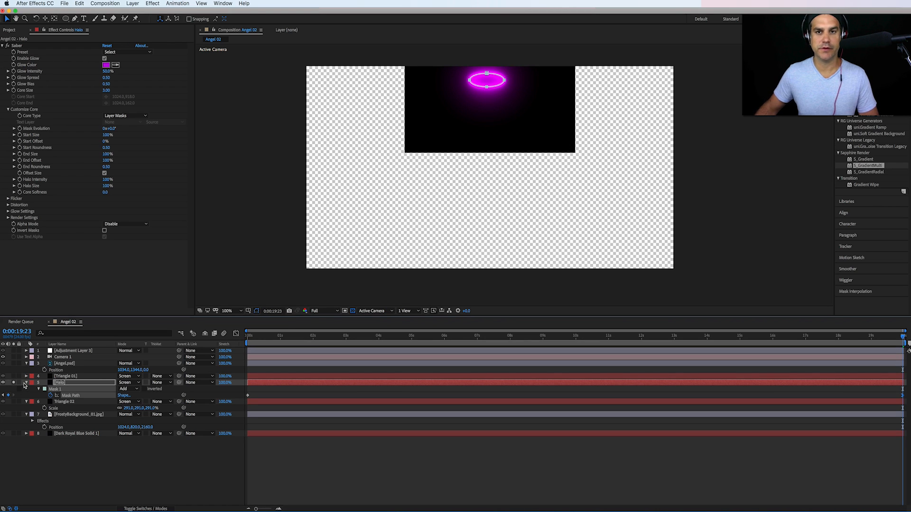
pyautogui.press('space')
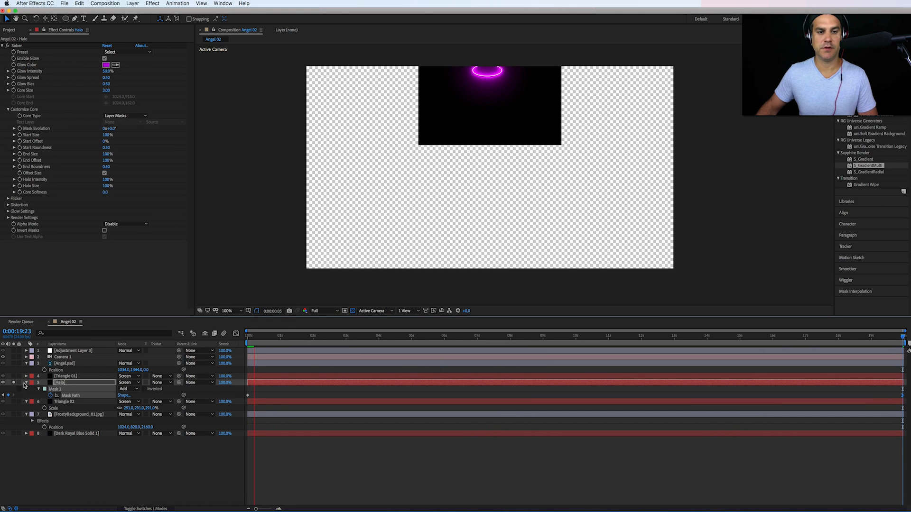
pyautogui.click(337, 311)
pyautogui.click(335, 340)
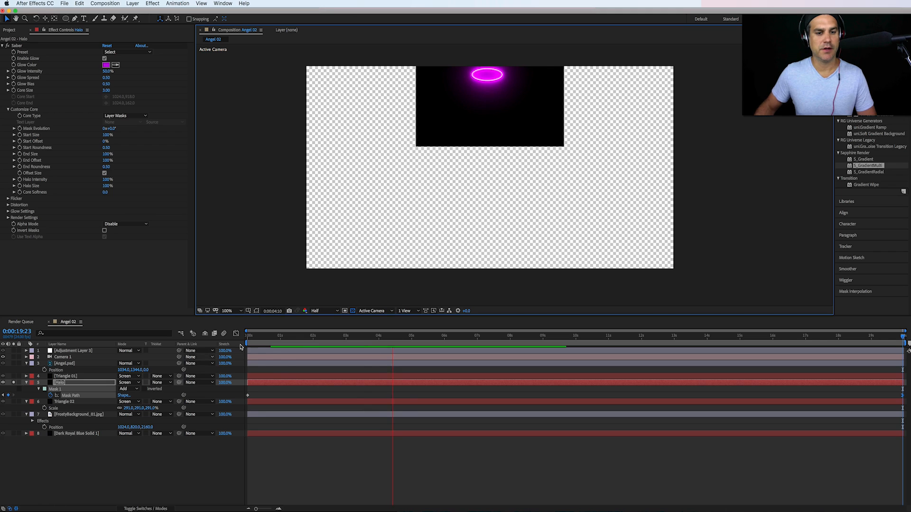
# Step: At 0:00:00:00, move the Halo's mask path up until it sits above the composition's upper edge
pyautogui.moveTo(260, 338); pyautogui.dragTo(231, 348)
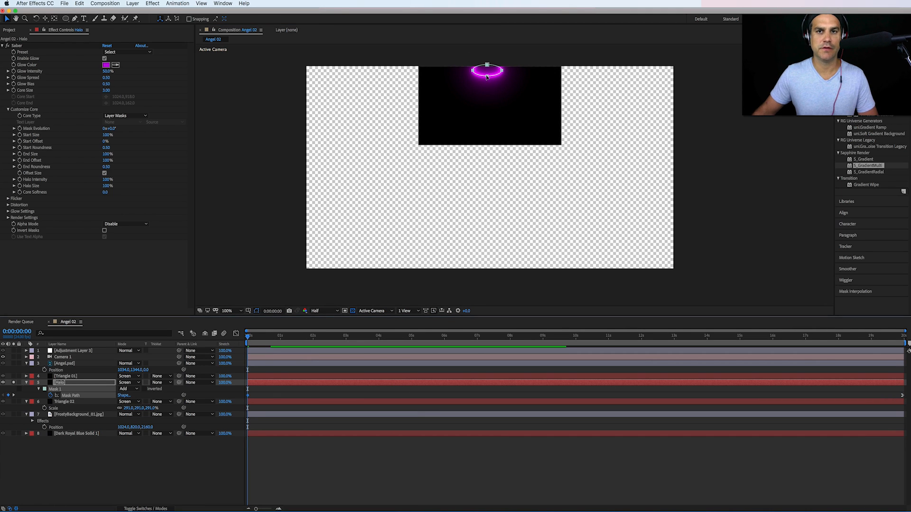
pyautogui.moveTo(486, 76); pyautogui.dragTo(486, 68)
pyautogui.moveTo(486, 69); pyautogui.dragTo(486, 69)
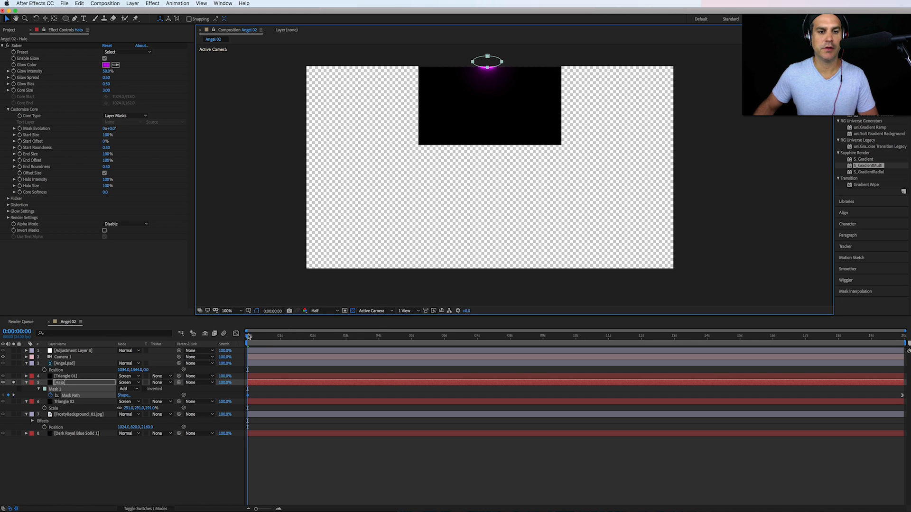
# Step: At the final Mask Path keyframe, unsolo the Halo layer and lower its mask slightly onto the angel's head
pyautogui.moveTo(248, 336); pyautogui.dragTo(903, 335)
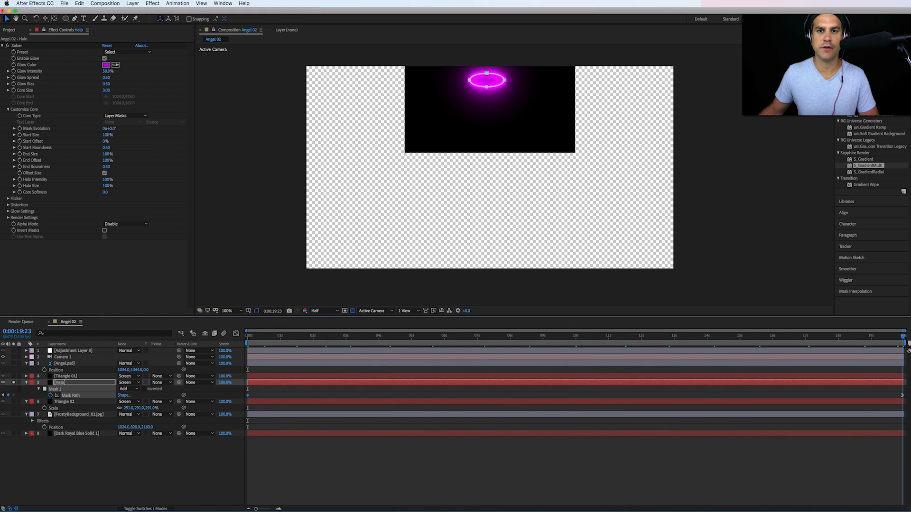
pyautogui.click(14, 384)
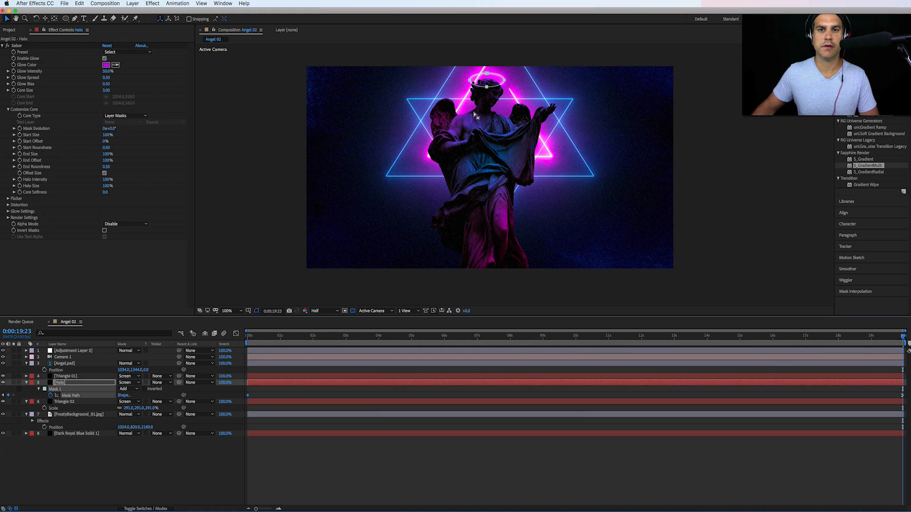
pyautogui.click(488, 75)
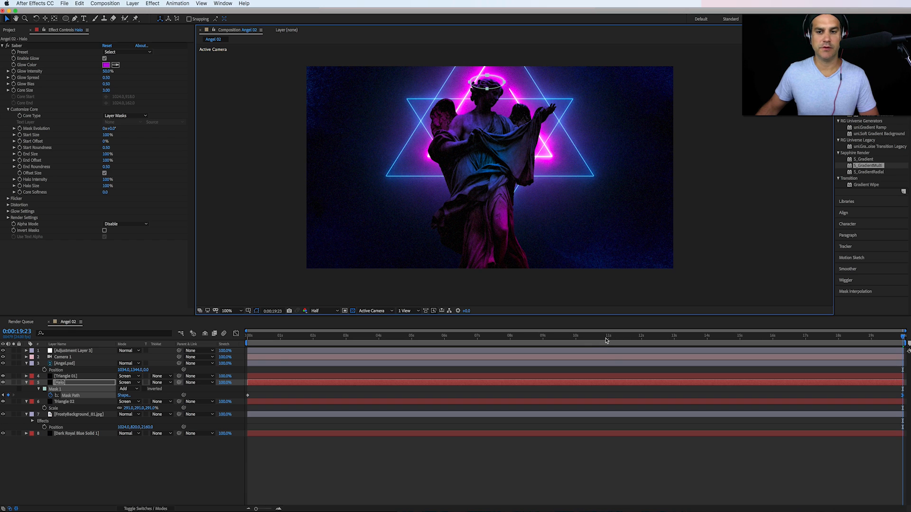
pyautogui.moveTo(606, 340); pyautogui.dragTo(489, 351)
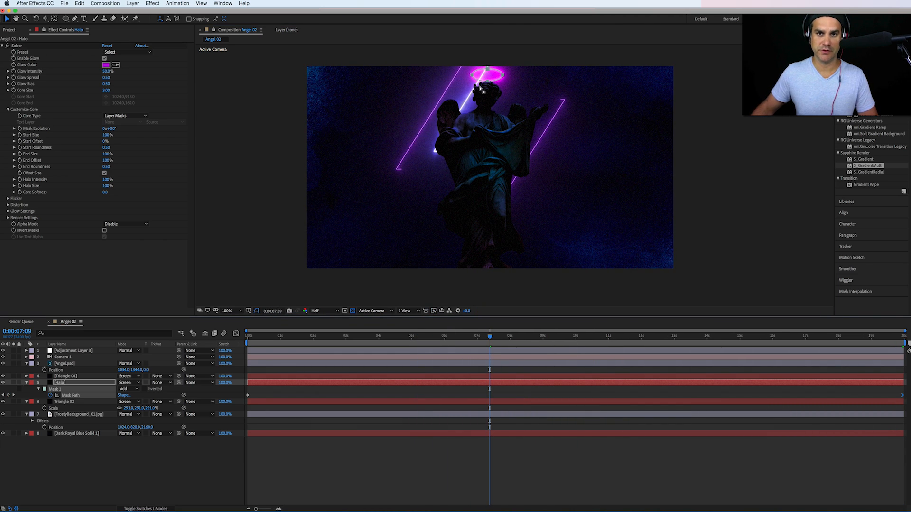
# Step: Toggle the visibility of Triangle 02 and Triangle 01 off and on again to compare their glowing outlines
pyautogui.click(66, 402)
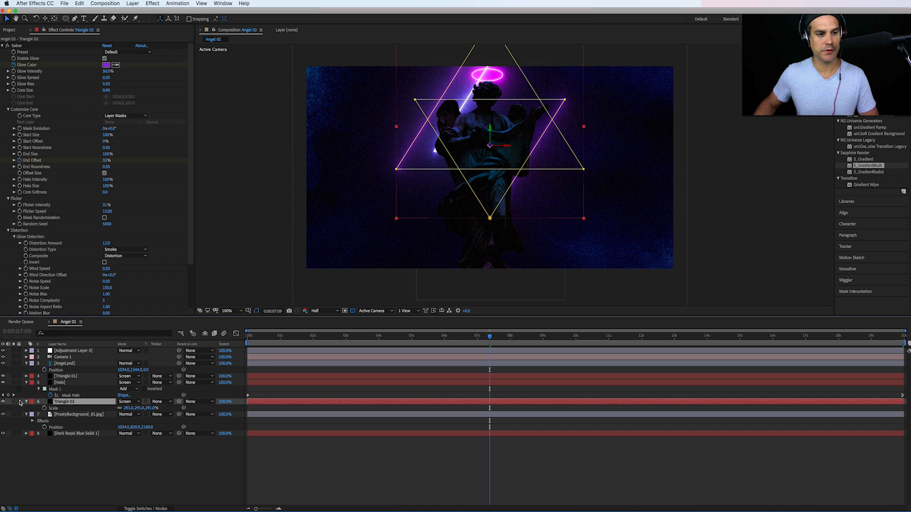
pyautogui.click(3, 402)
pyautogui.click(2, 402)
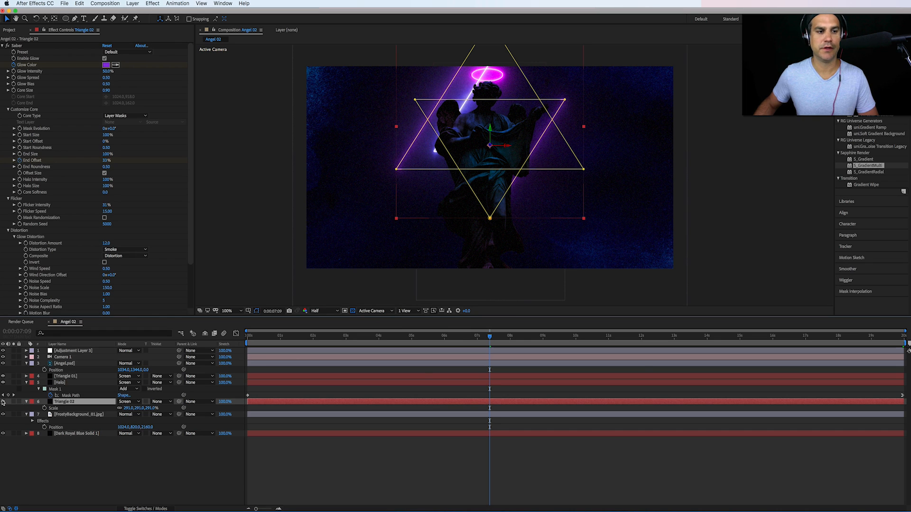
pyautogui.click(70, 377)
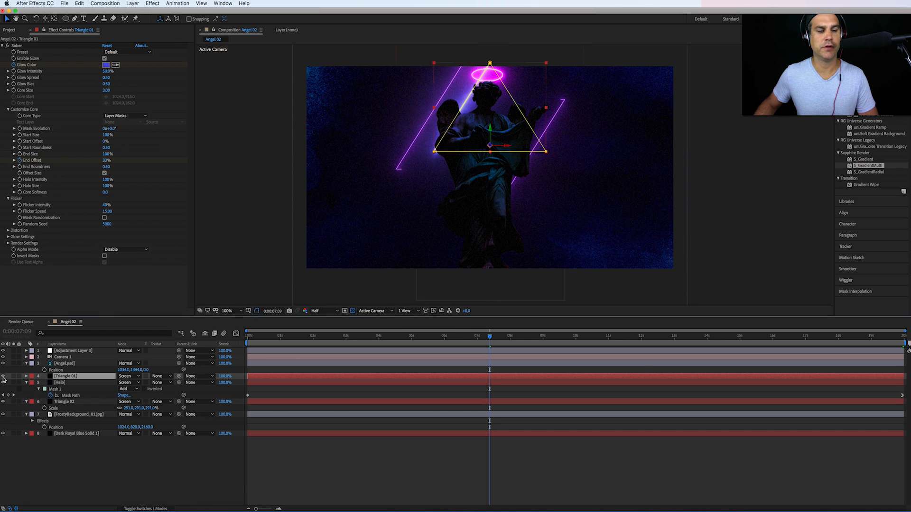
pyautogui.click(3, 376)
pyautogui.click(3, 376)
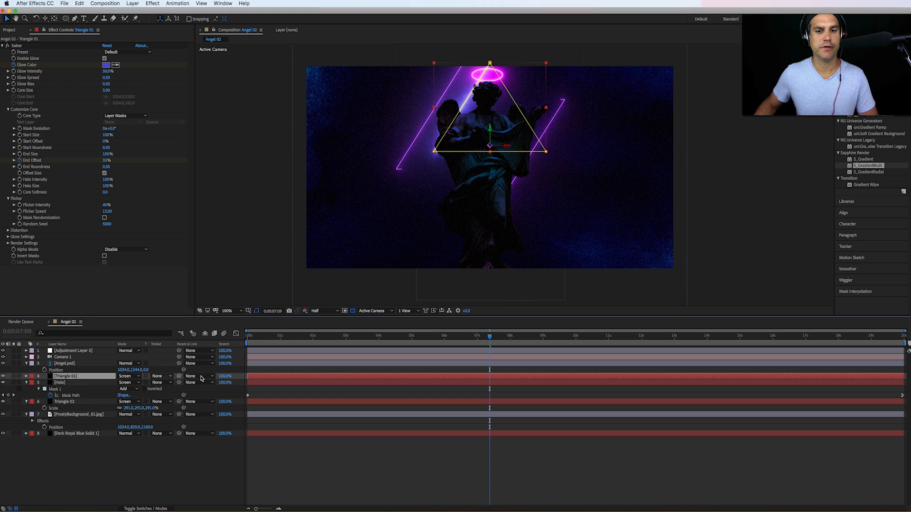
# Step: Set the Saber Start Offset of Triangle 01 to 11% and check the result across the timeline
pyautogui.moveTo(412, 340); pyautogui.dragTo(305, 345)
pyautogui.press('space')
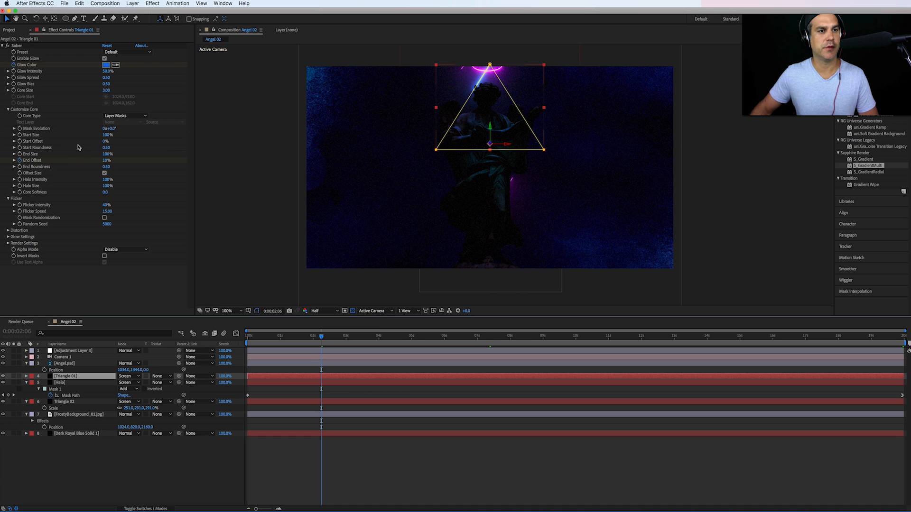
pyautogui.moveTo(104, 144); pyautogui.dragTo(106, 142)
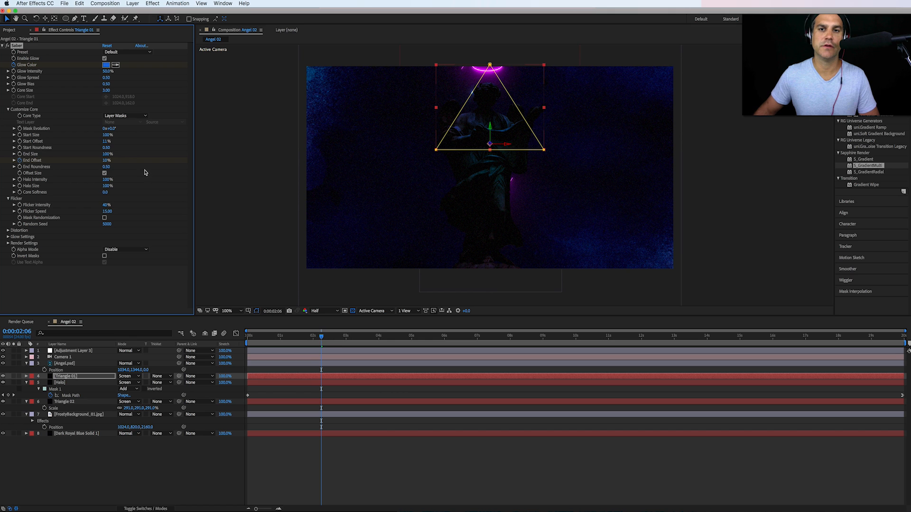
pyautogui.moveTo(327, 336); pyautogui.dragTo(700, 359)
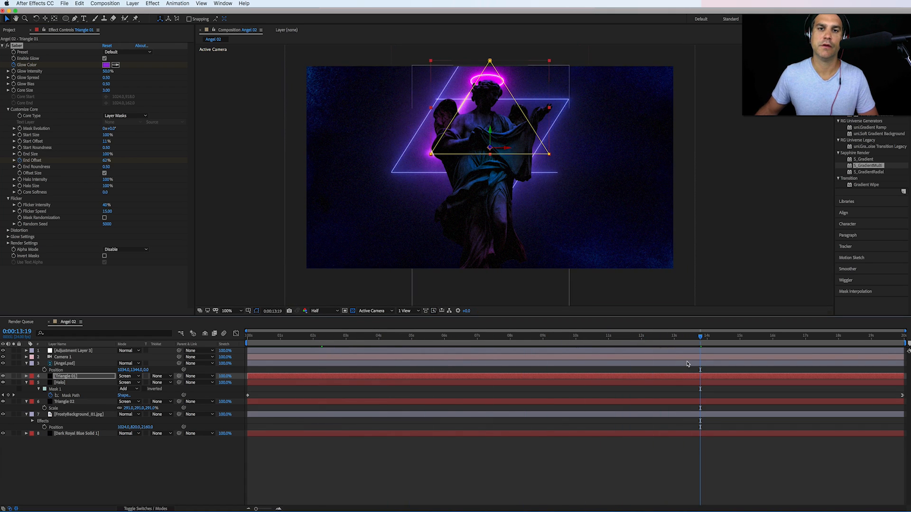
pyautogui.click(773, 482)
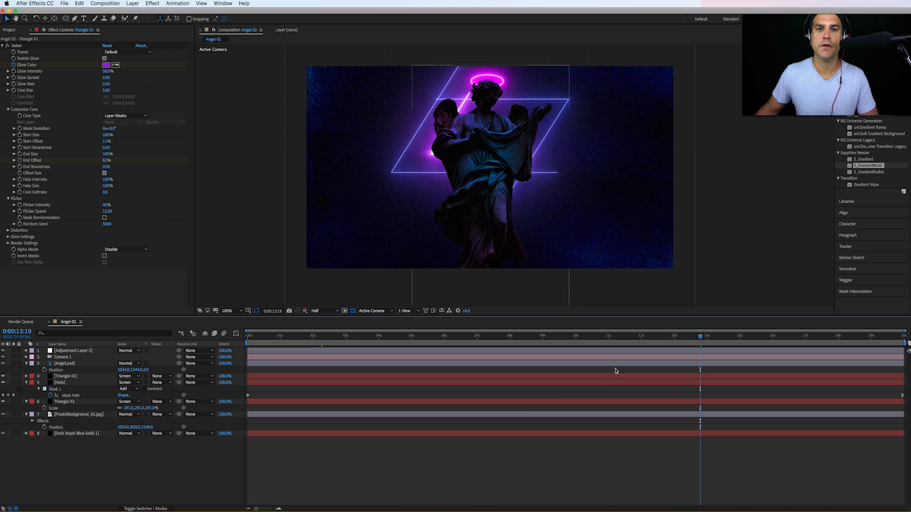
pyautogui.moveTo(700, 336); pyautogui.dragTo(889, 352)
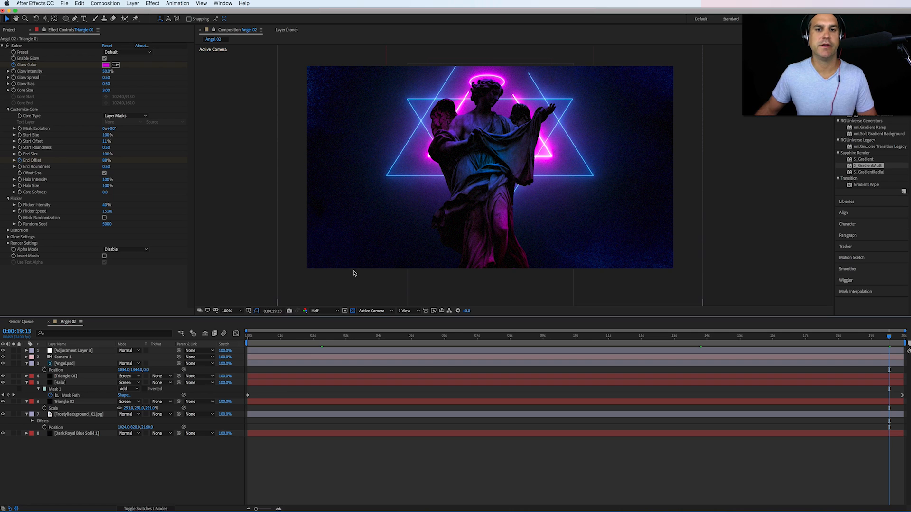
# Step: Set the Saber Core Size of the Triangle 02 layer to 1.2
pyautogui.click(74, 377)
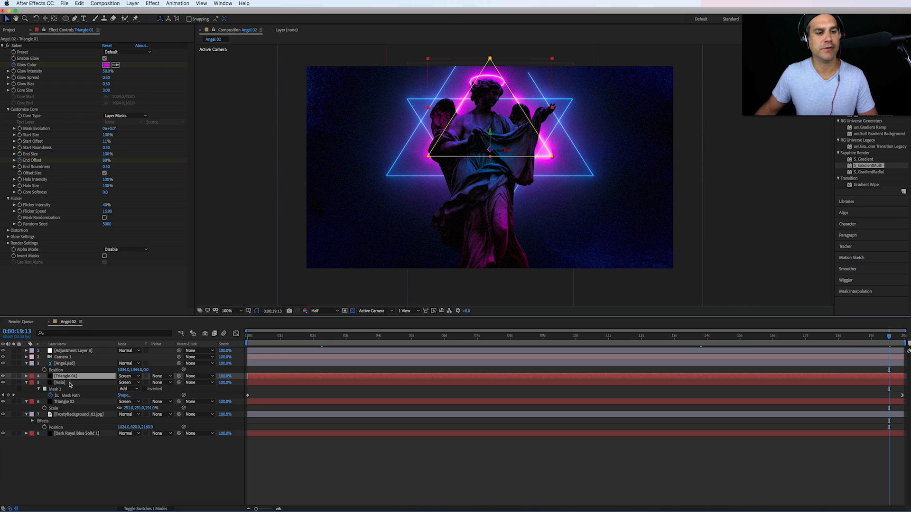
pyautogui.click(70, 384)
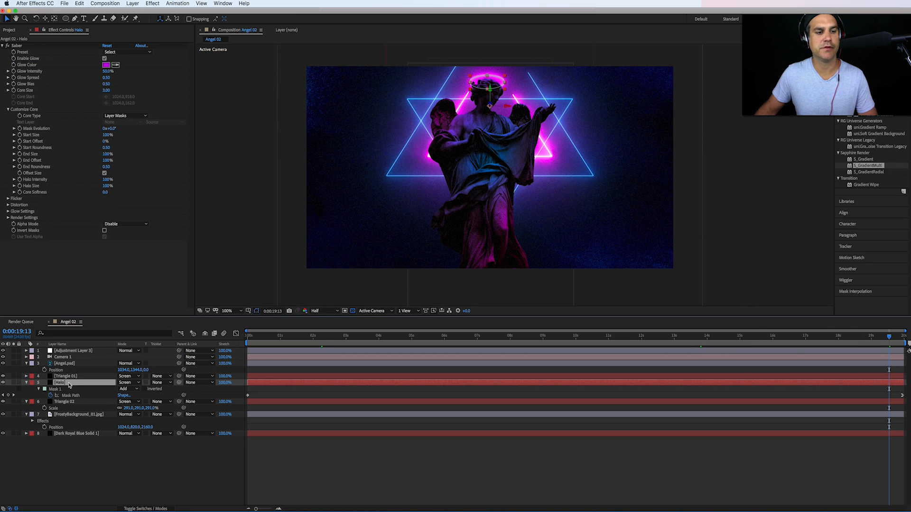
pyautogui.click(67, 401)
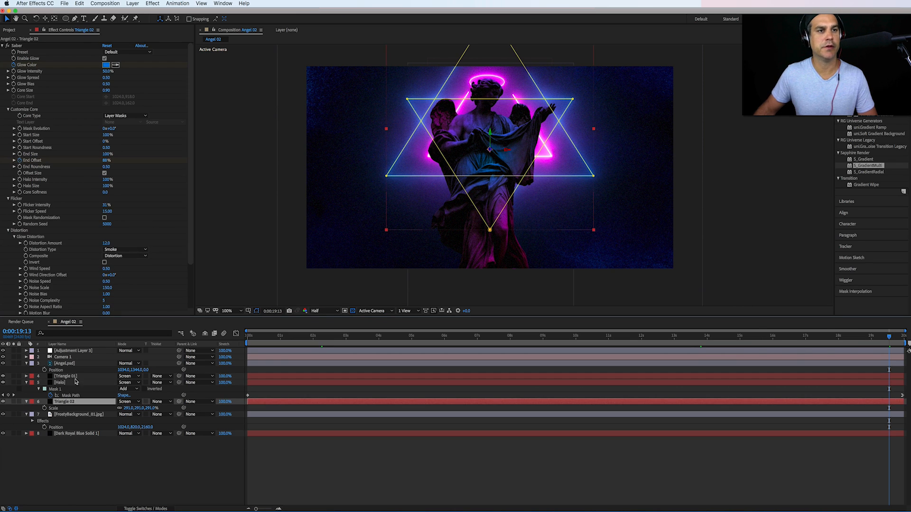
pyautogui.click(107, 90)
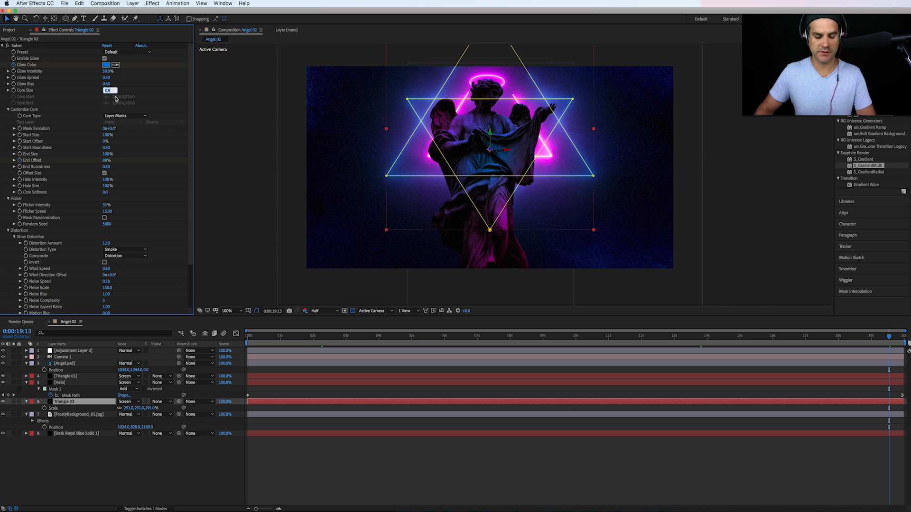
pyautogui.write('1.2')
pyautogui.press('Return')
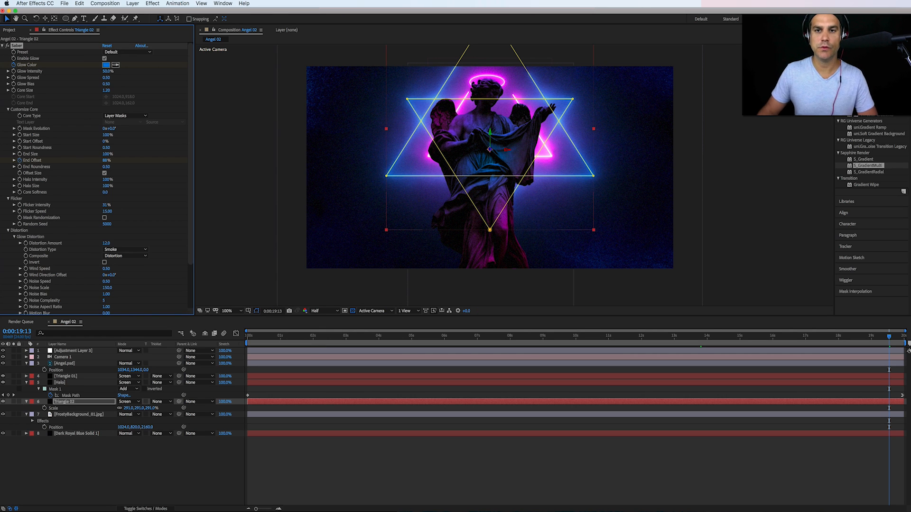
pyautogui.click(465, 452)
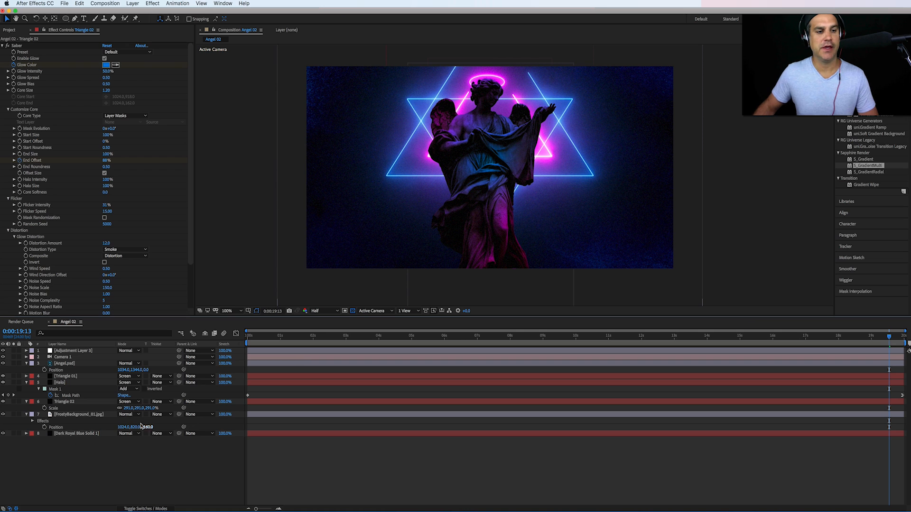
# Step: Reveal the Angel.psd layer's keyframes and apply an ease to the final S_GradientMulti Point 1 XY and Point 3 XY keyframes
pyautogui.click(65, 364)
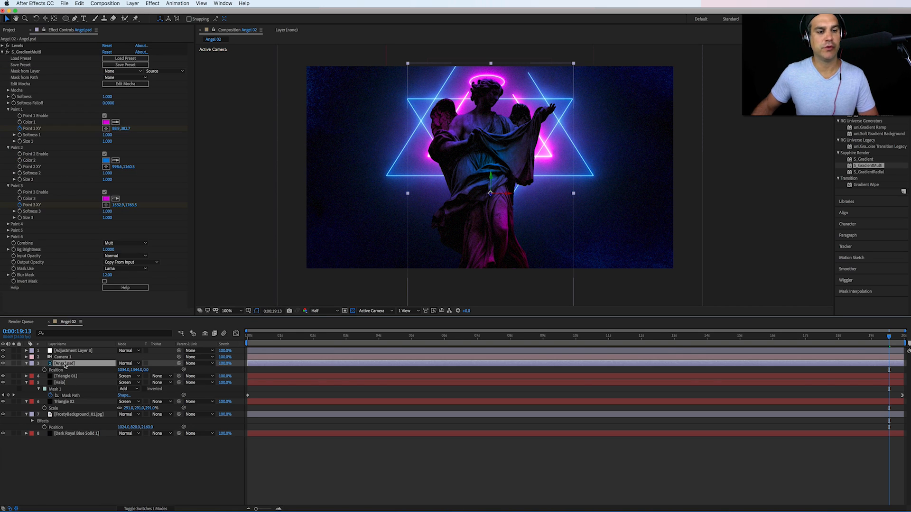
pyautogui.press('u')
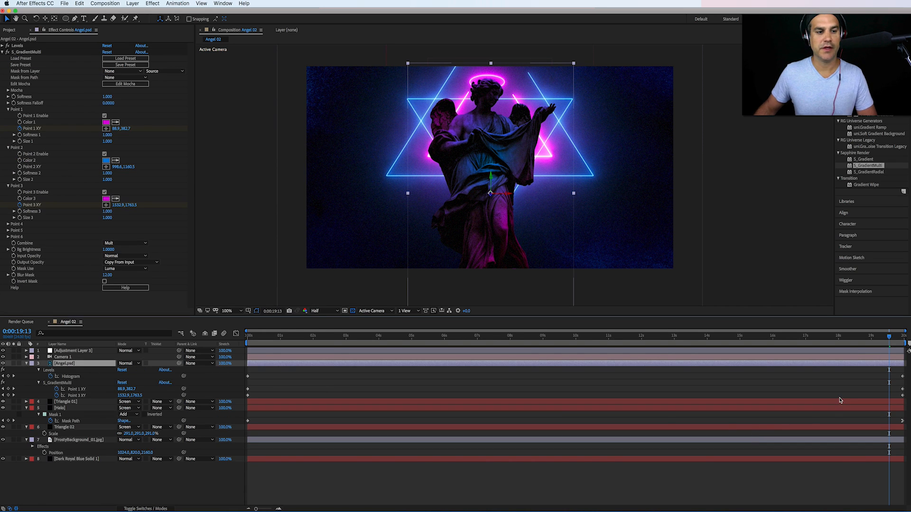
pyautogui.moveTo(897, 387); pyautogui.dragTo(904, 396)
pyautogui.rightClick(902, 396)
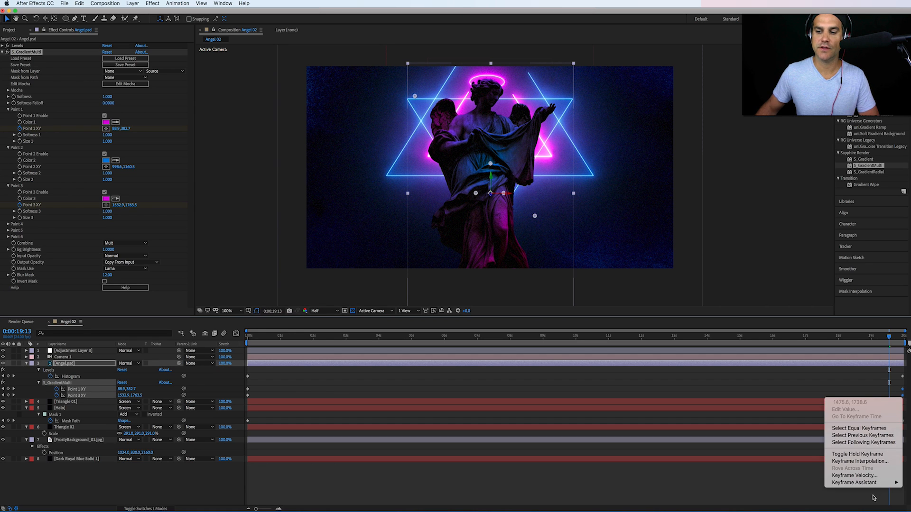
pyautogui.moveTo(854, 482)
pyautogui.click(782, 473)
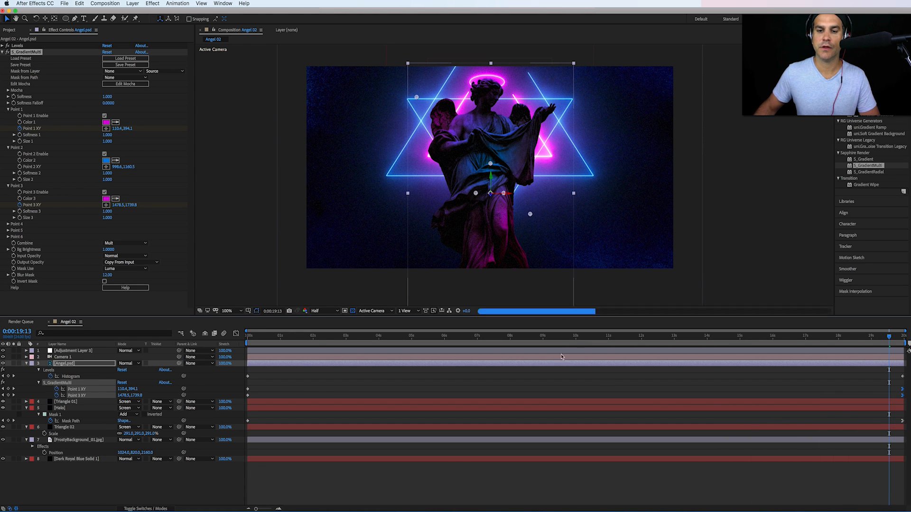
# Step: Move the eased Point 1 XY and Point 3 XY keyframes of the Angel.psd layer to 0:00:09:00 and preview the lighting
pyautogui.click(542, 337)
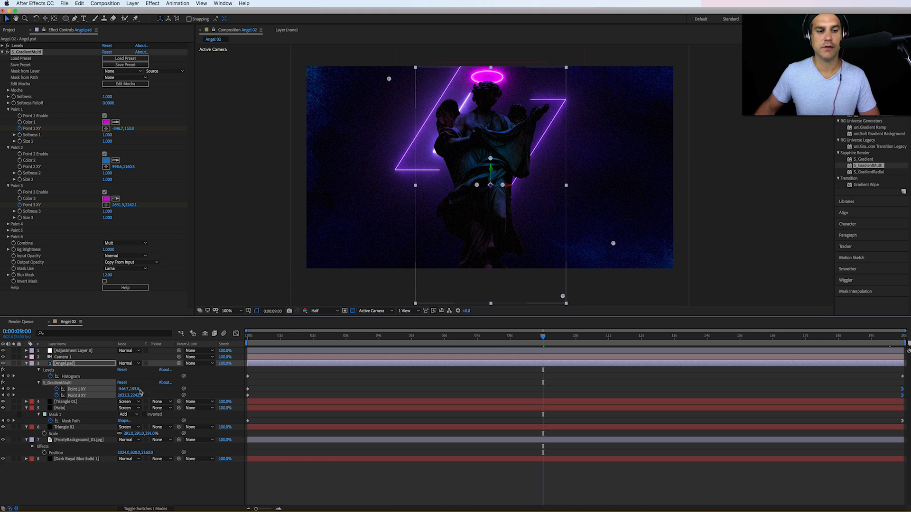
pyautogui.moveTo(901, 399); pyautogui.dragTo(512, 401)
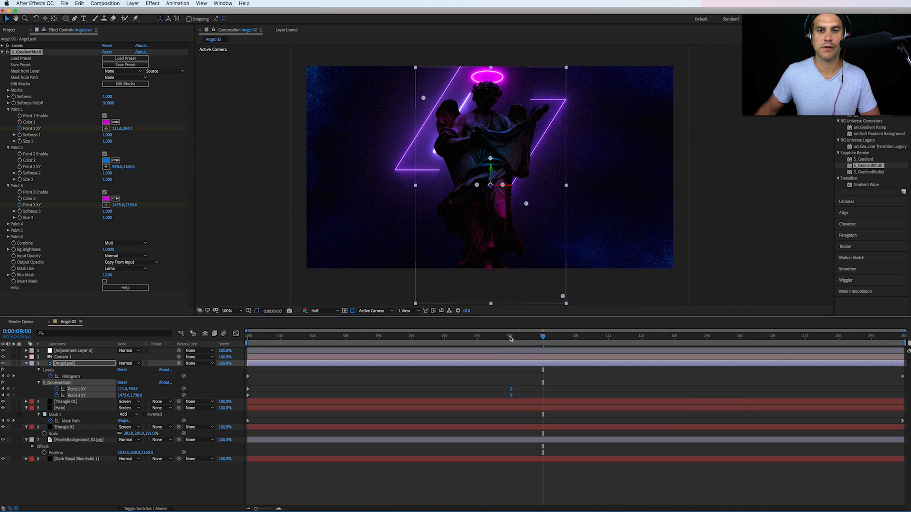
pyautogui.press('space')
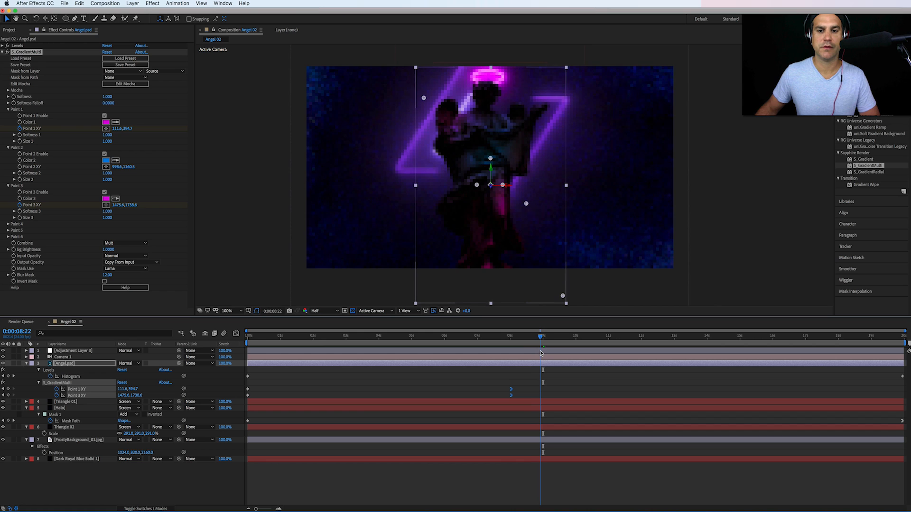
pyautogui.press('space')
pyautogui.moveTo(509, 388); pyautogui.dragTo(542, 393)
pyautogui.press('space')
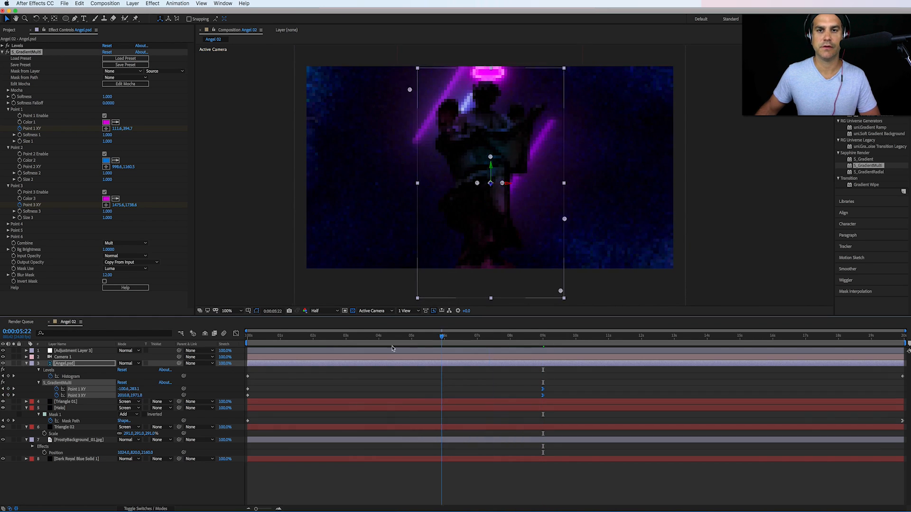
pyautogui.moveTo(714, 375); pyautogui.dragTo(580, 392)
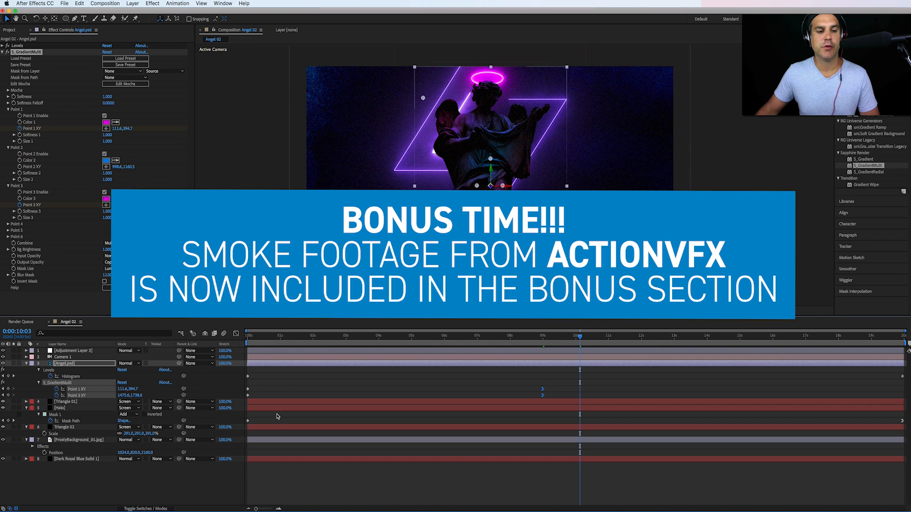
# Step: Switch to Chrome and examine the PremiumBeat page offering the 21 free 4K fog overlays, including its address and download section
pyautogui.click(108, 504)
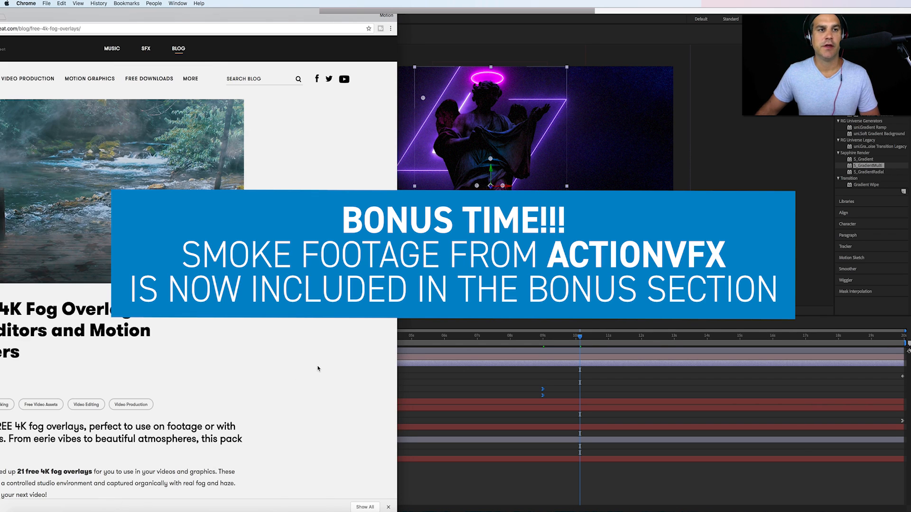
pyautogui.moveTo(161, 20); pyautogui.dragTo(495, 20)
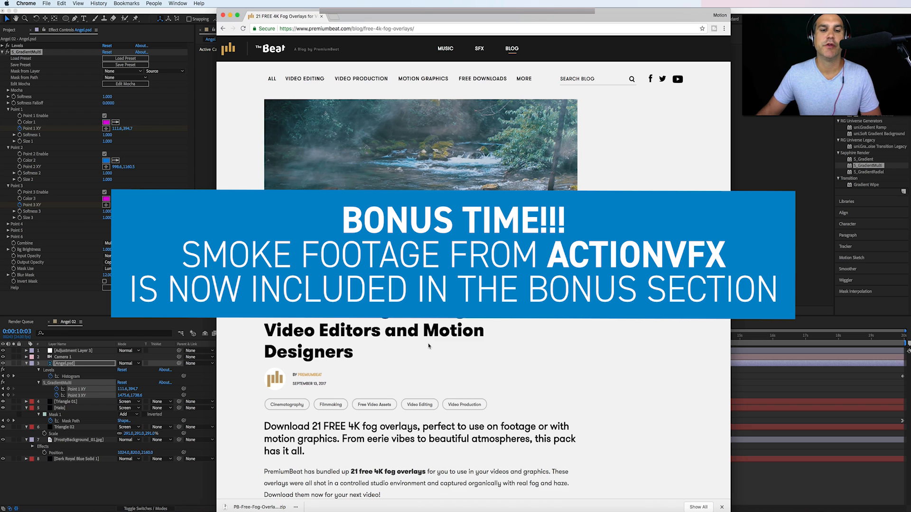
pyautogui.click(417, 29)
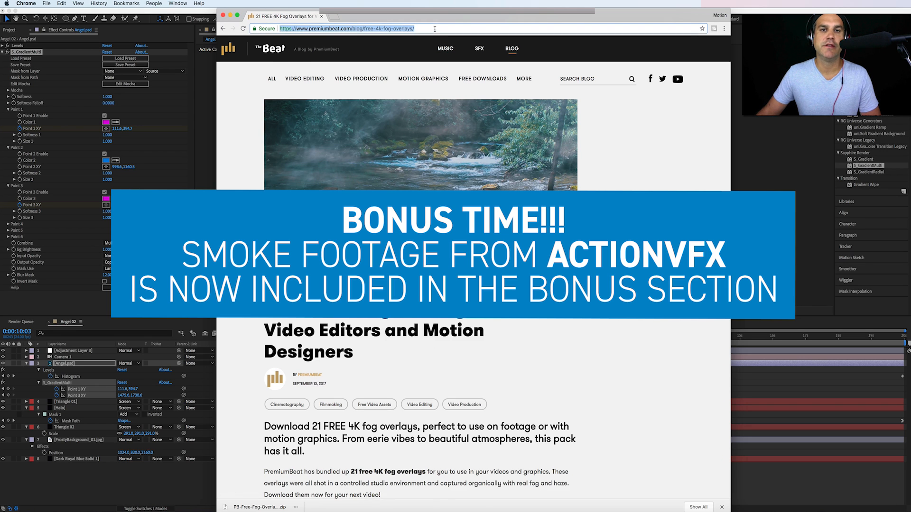
pyautogui.scroll(-10, 621, 338)
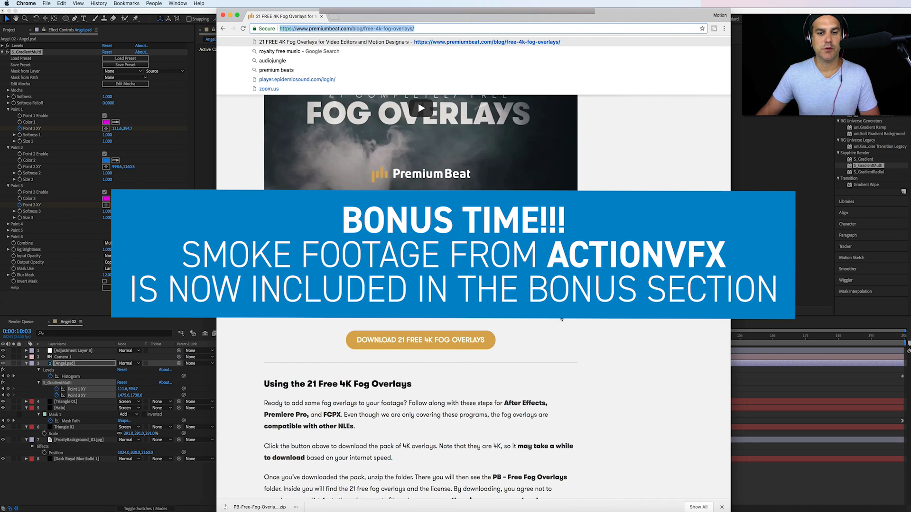
# Step: Switch back to After Effects and add 1 Fog Atmosphere Side.mp4 from the 4K Fog Overlays folder directly above the Angel.psd layer
pyautogui.press('super+Tab')
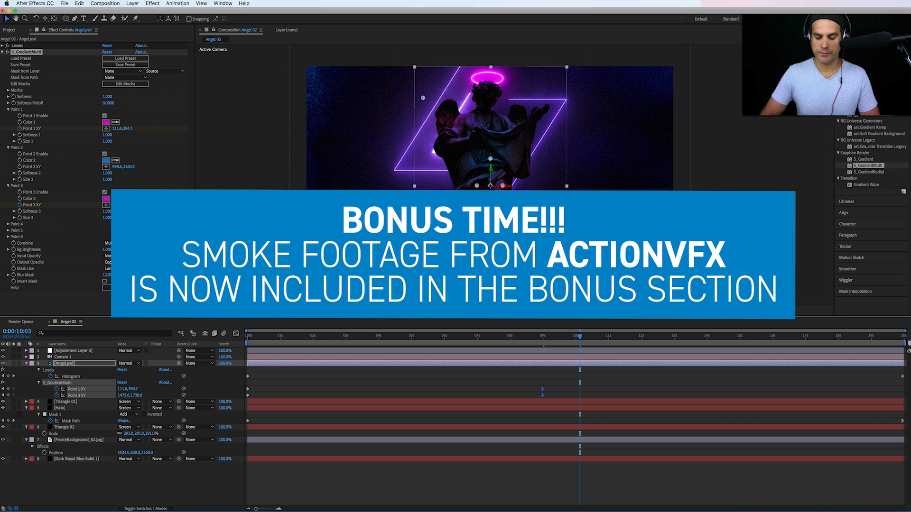
pyautogui.click(9, 30)
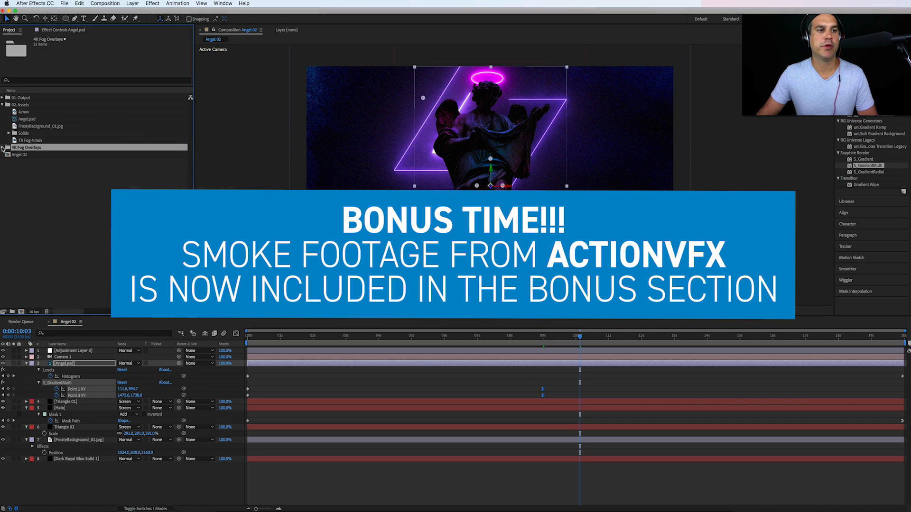
pyautogui.click(2, 148)
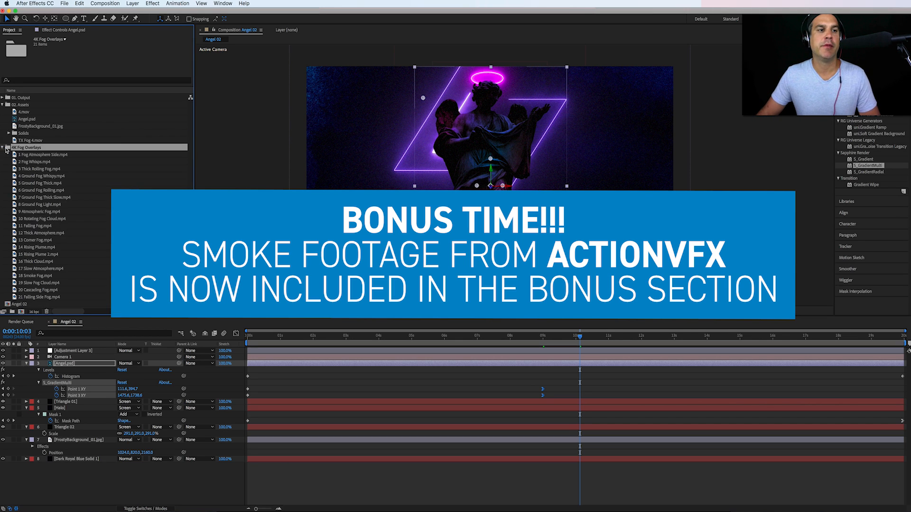
pyautogui.click(36, 155)
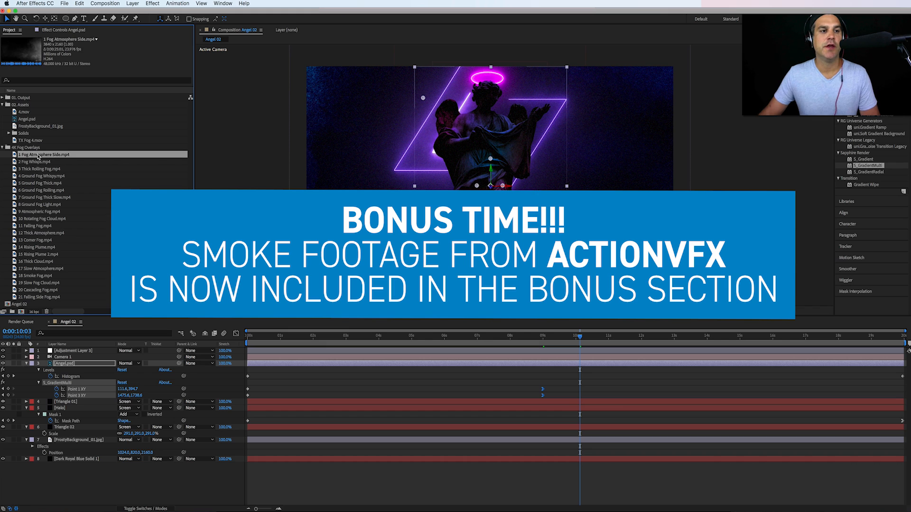
pyautogui.moveTo(40, 156); pyautogui.dragTo(75, 364)
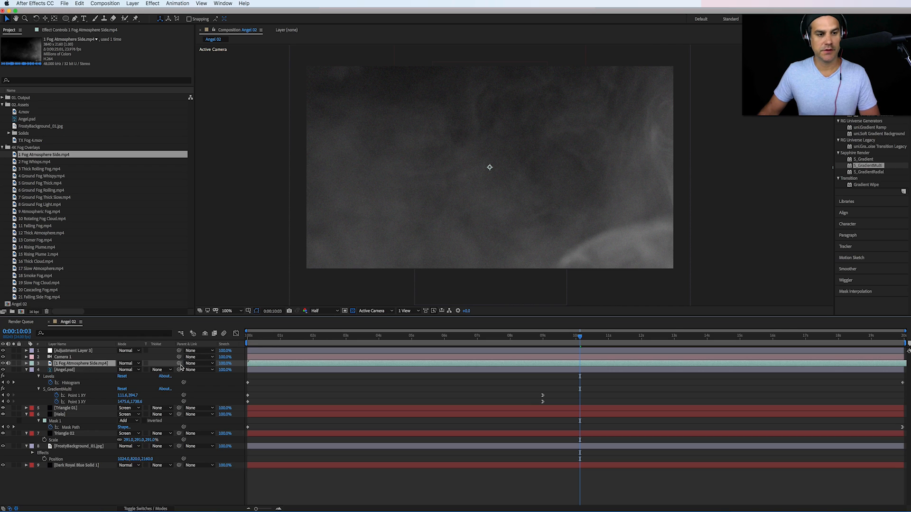
# Step: Scale the fog layer to 58%, mirror it horizontally with an X scale of -58%, and preview the footage
pyautogui.press('s')
pyautogui.moveTo(142, 370); pyautogui.dragTo(130, 373)
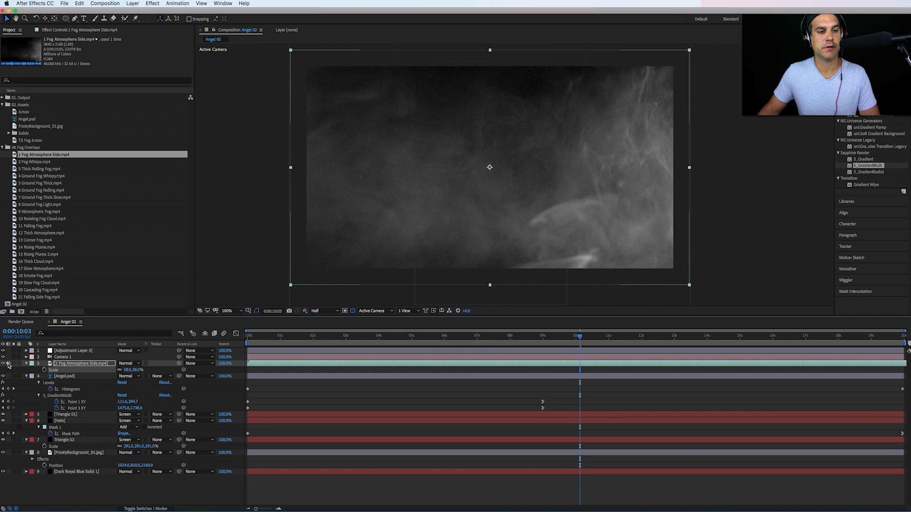
pyautogui.click(127, 369)
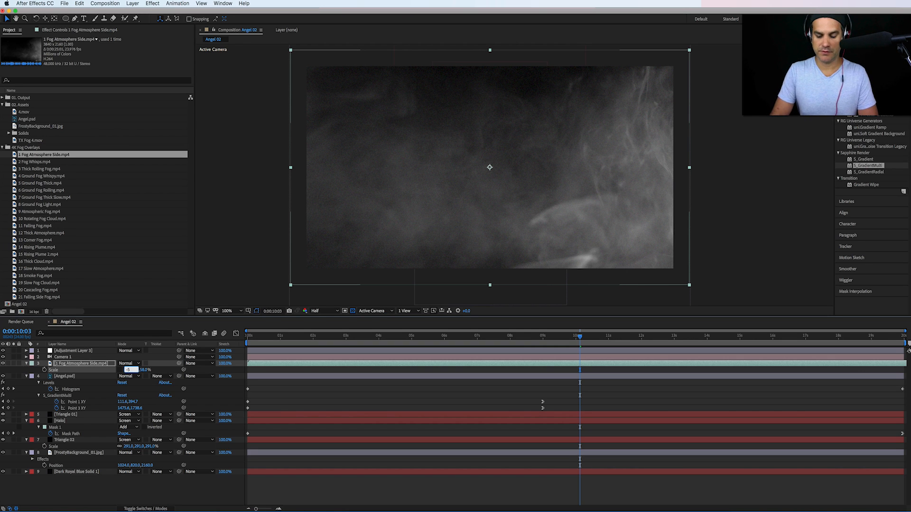
pyautogui.write('-58')
pyautogui.press('Return')
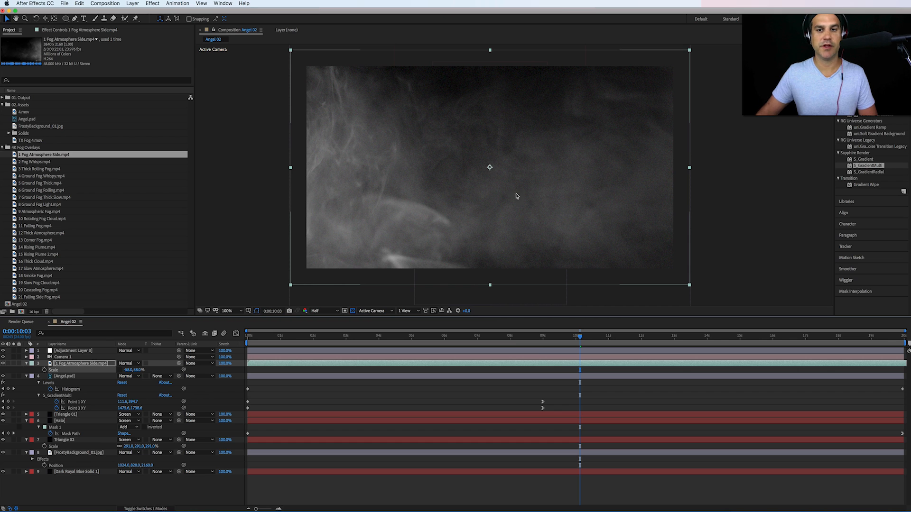
pyautogui.press('space')
pyautogui.moveTo(611, 338); pyautogui.dragTo(484, 340)
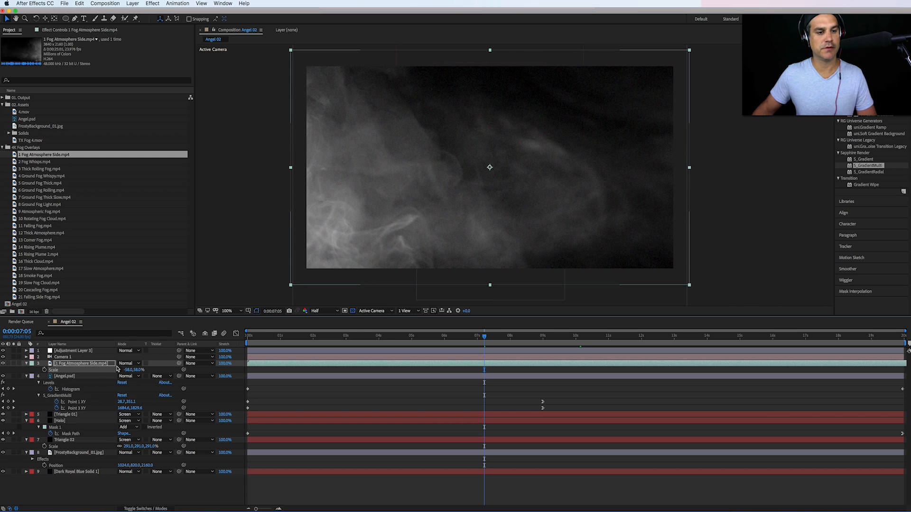
# Step: Make the fog layer 3D, rescale it to fill the frame, and position it at 1024, 1347.2, -542
pyautogui.click(142, 508)
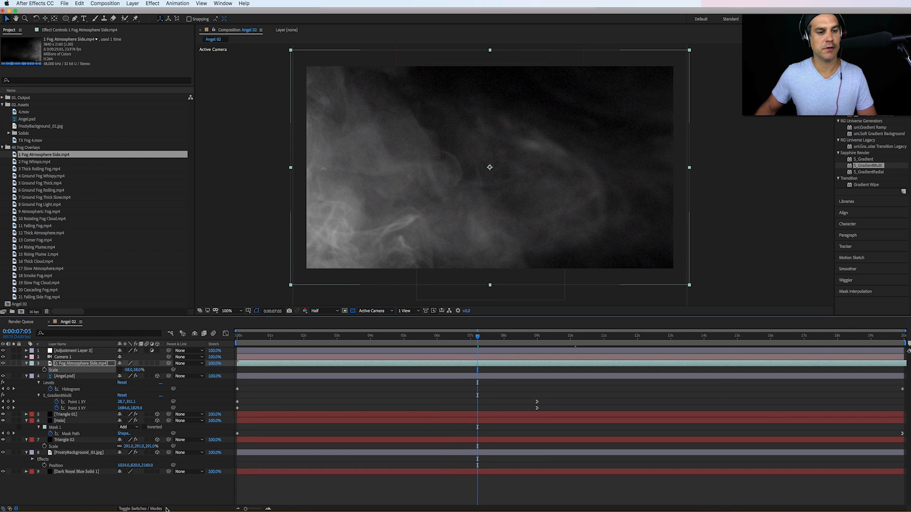
pyautogui.click(157, 364)
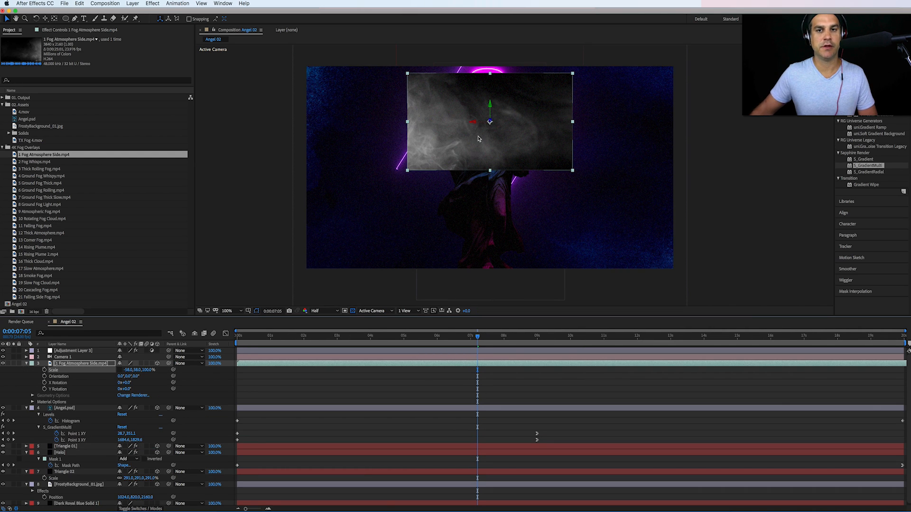
pyautogui.moveTo(482, 145); pyautogui.dragTo(483, 208)
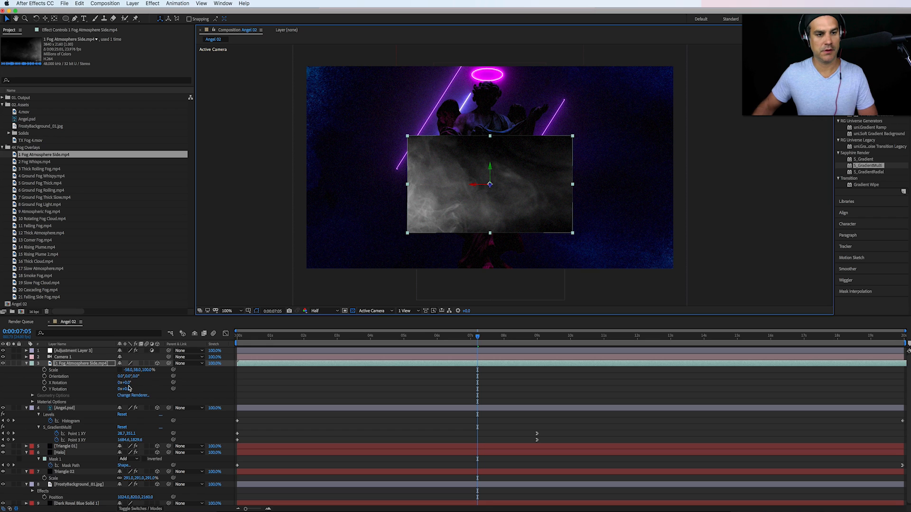
pyautogui.moveTo(127, 371); pyautogui.dragTo(105, 372)
pyautogui.press('p')
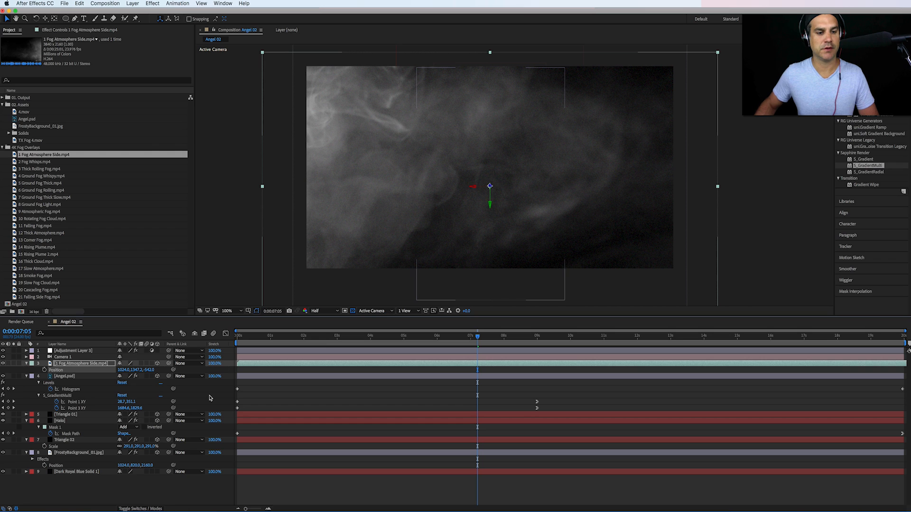
# Step: Set the fog layer's blending mode to Screen and check the composite at an earlier point in the timeline
pyautogui.click(145, 509)
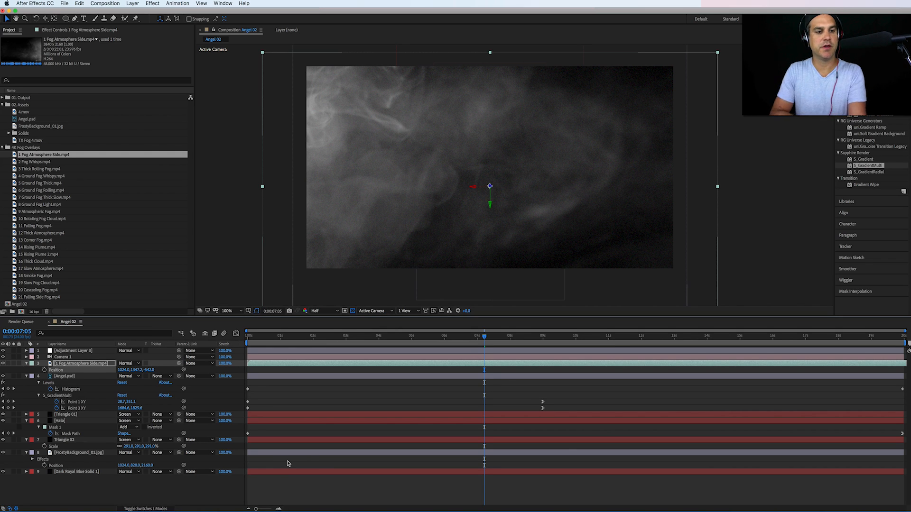
pyautogui.click(127, 364)
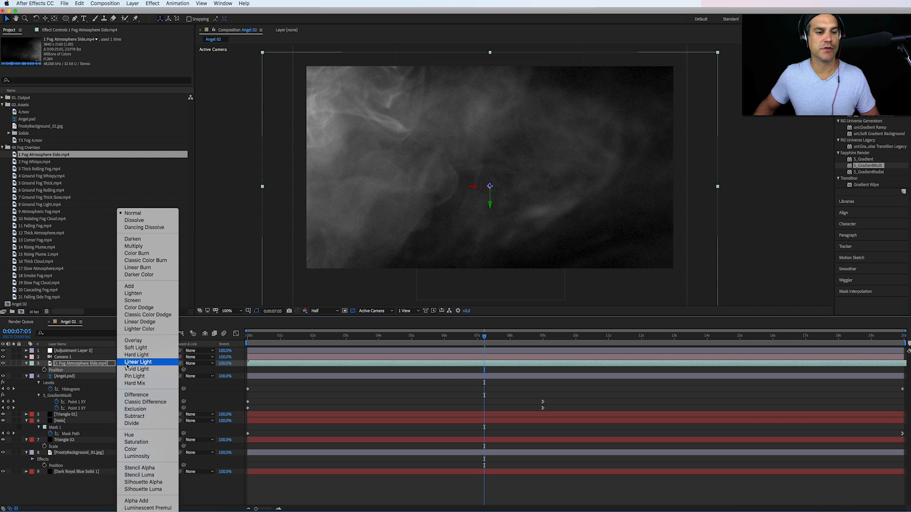
pyautogui.click(132, 300)
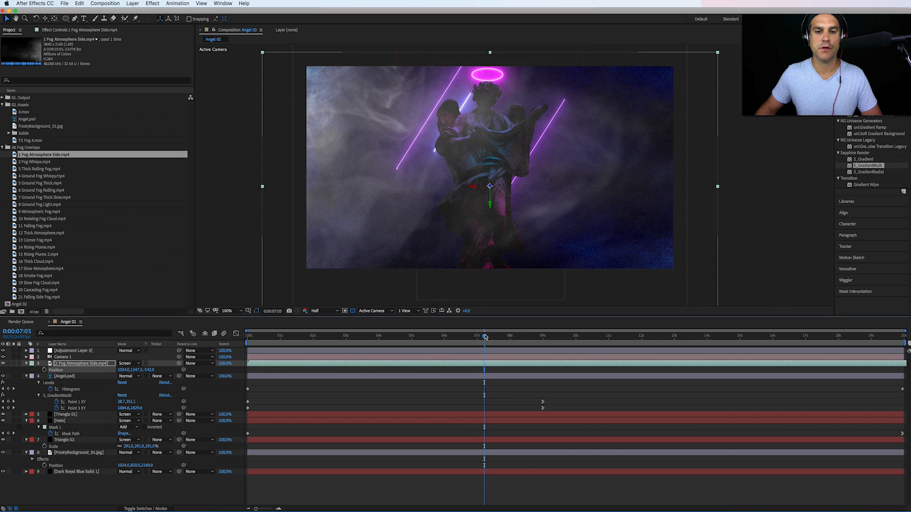
pyautogui.moveTo(484, 335); pyautogui.dragTo(354, 356)
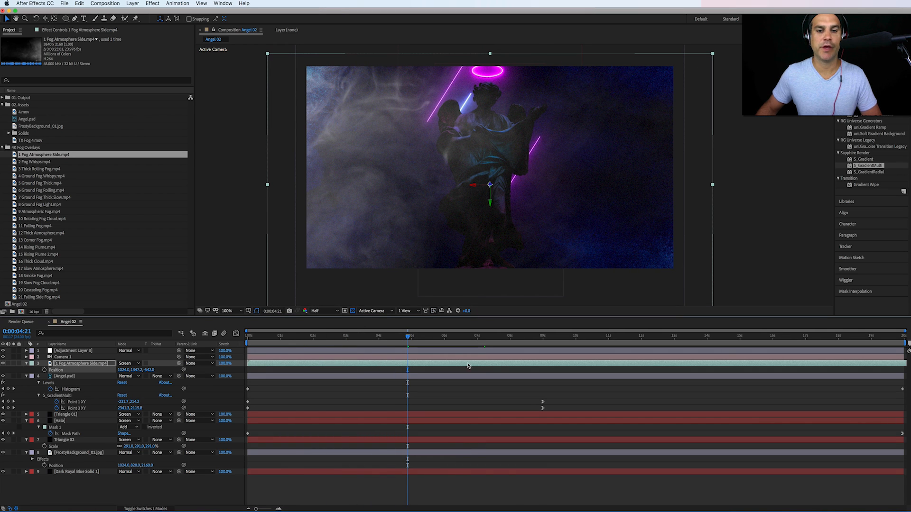
# Step: Slide the fog layer slightly earlier in the timeline and lower its opacity to 70%, judging it at 0:00:01:14
pyautogui.moveTo(468, 366); pyautogui.dragTo(298, 371)
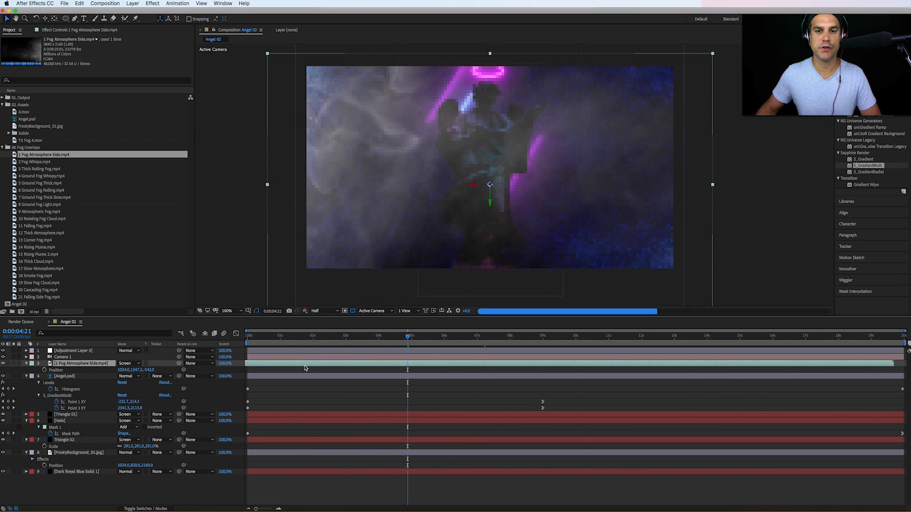
pyautogui.click(300, 338)
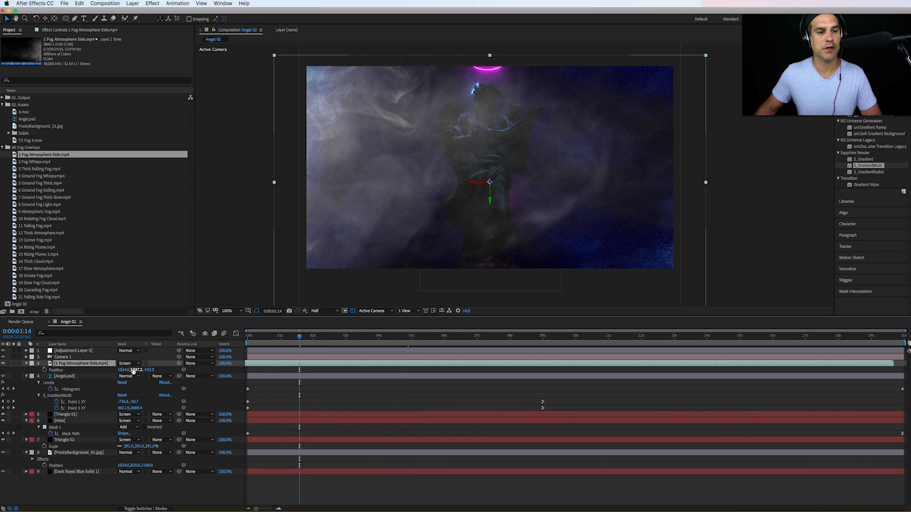
pyautogui.press('t')
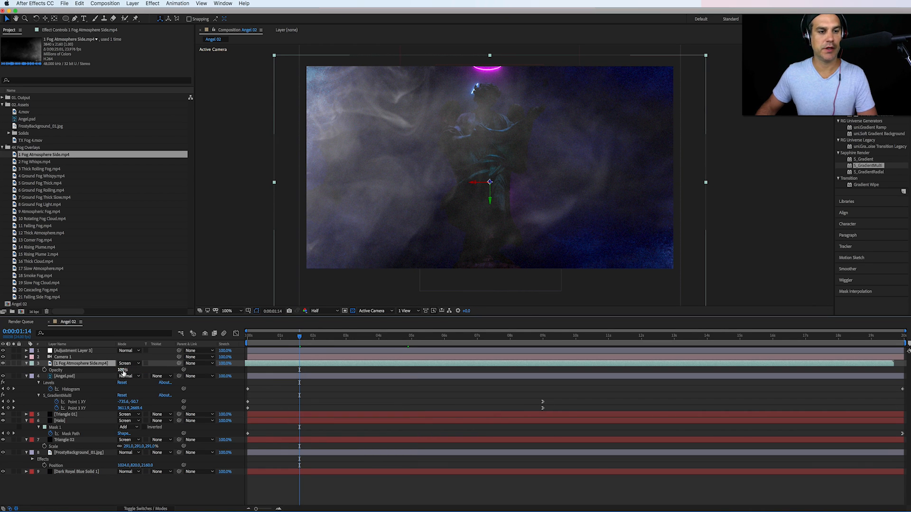
pyautogui.moveTo(121, 370)
pyautogui.mouseDown()
pyautogui.moveTo(102, 372)
pyautogui.moveTo(111, 370)
pyautogui.mouseUp()
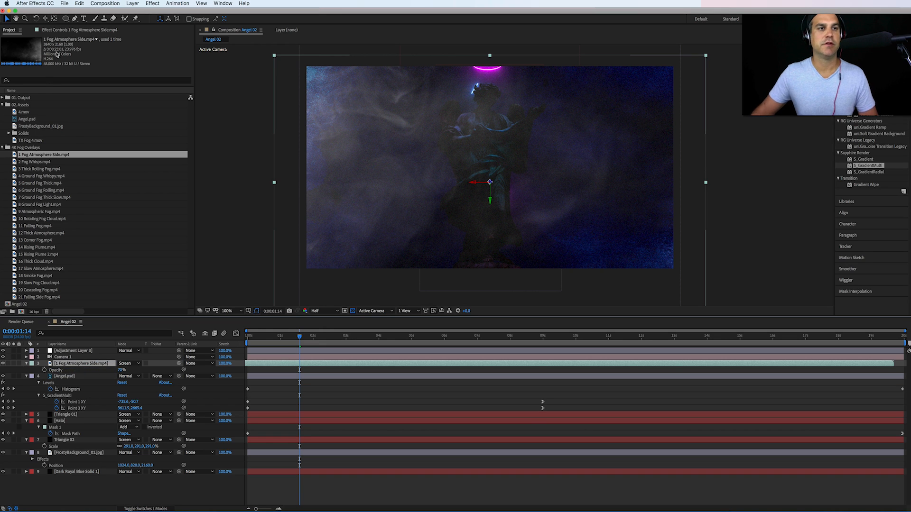
# Step: Draw a closed, wavy Pen tool mask on the fog layer that encloses the lower part of the frame
pyautogui.click(74, 19)
pyautogui.moveTo(294, 203); pyautogui.dragTo(333, 217)
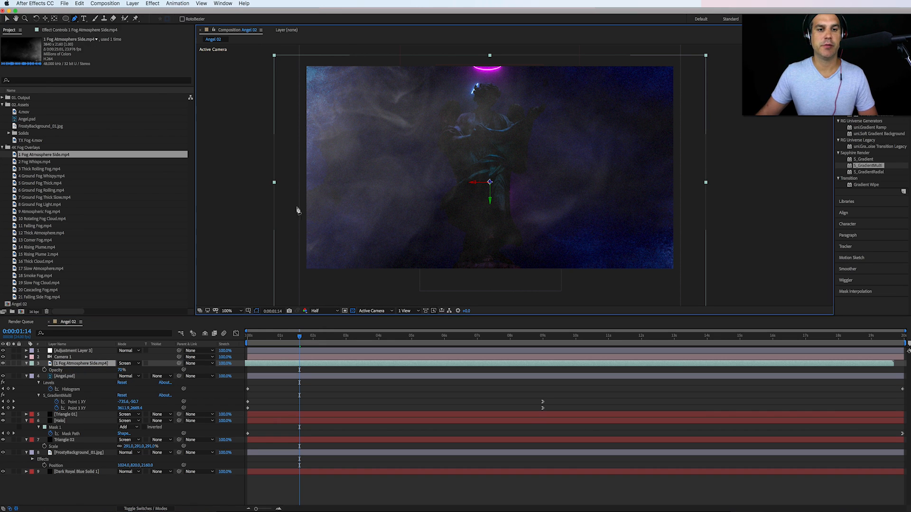
pyautogui.moveTo(421, 215); pyautogui.dragTo(519, 203)
pyautogui.moveTo(577, 189); pyautogui.dragTo(629, 179)
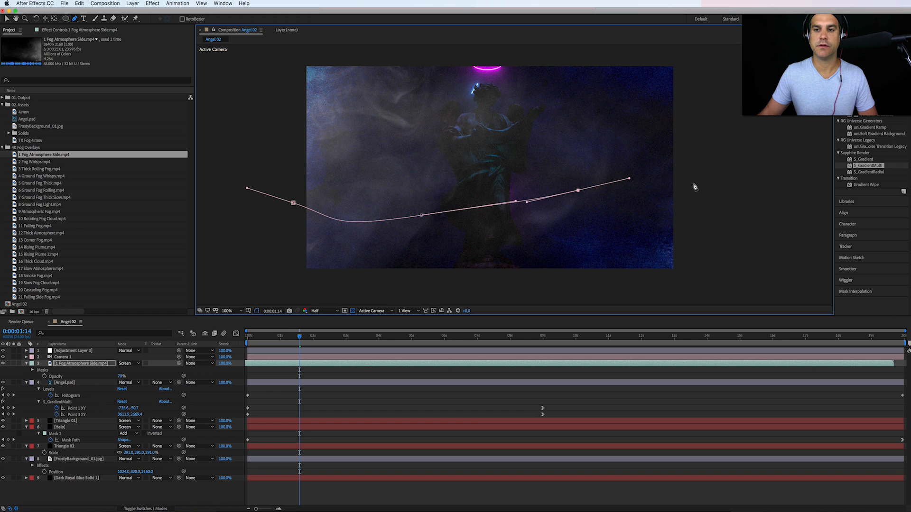
pyautogui.moveTo(697, 185); pyautogui.dragTo(743, 201)
pyautogui.moveTo(745, 287); pyautogui.dragTo(734, 306)
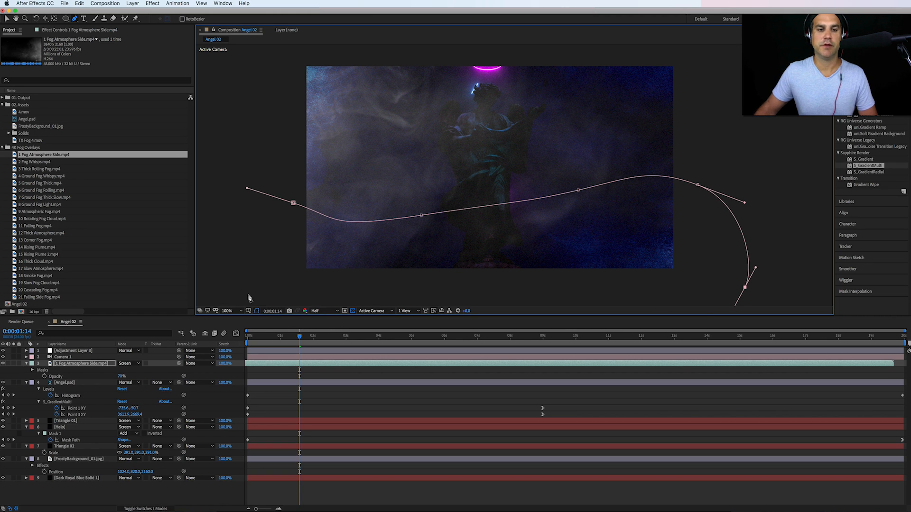
pyautogui.moveTo(247, 293); pyautogui.dragTo(240, 255)
pyautogui.moveTo(293, 202); pyautogui.dragTo(326, 229)
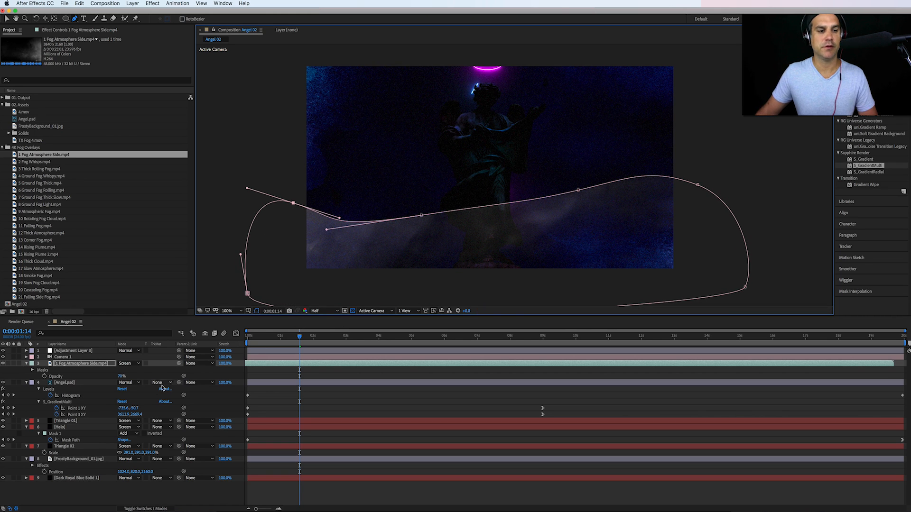
# Step: Set the fog mask's feather to 410 pixels and check the composite at 0:00:07:00
pyautogui.press('f')
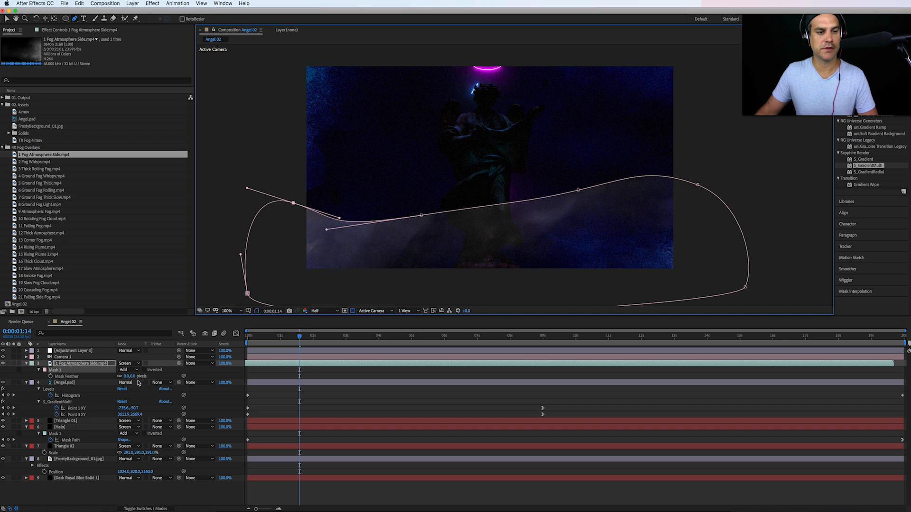
pyautogui.moveTo(133, 377); pyautogui.dragTo(477, 392)
pyautogui.click(490, 399)
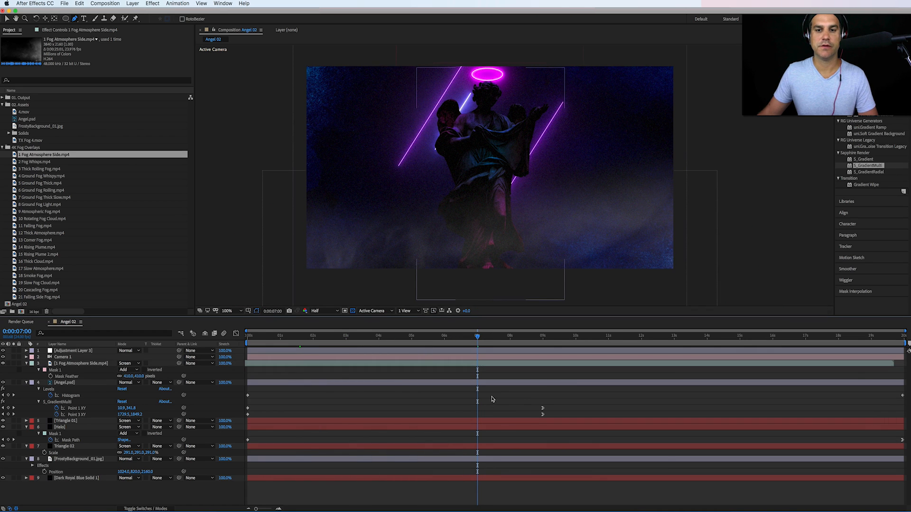
pyautogui.click(65, 383)
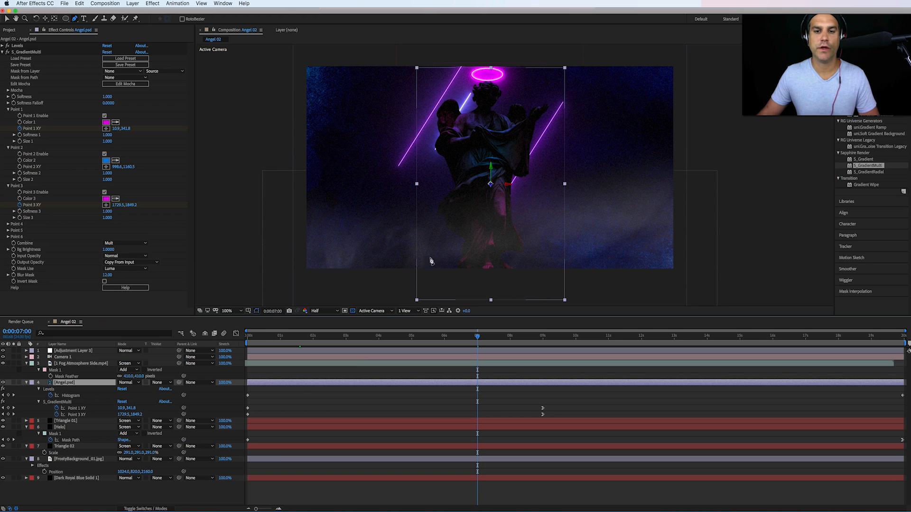
pyautogui.press('v')
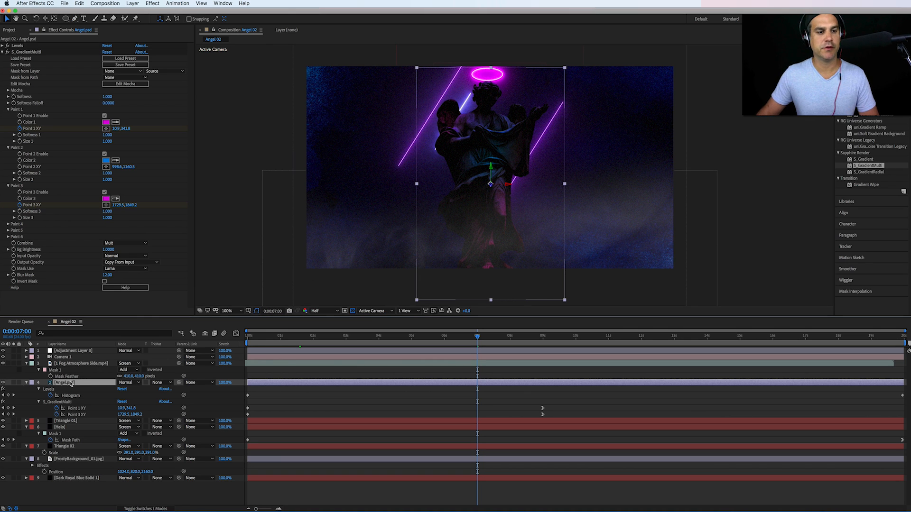
pyautogui.click(152, 3)
pyautogui.moveTo(190, 73)
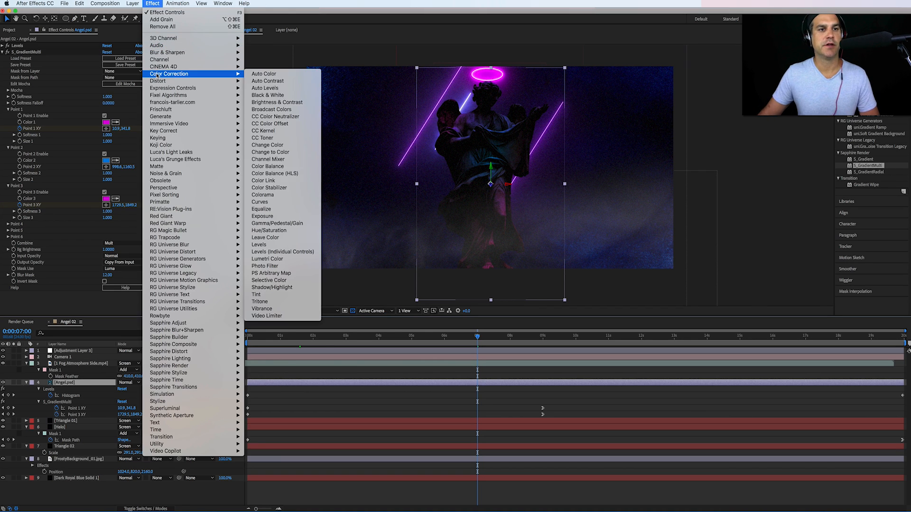
pyautogui.click(292, 302)
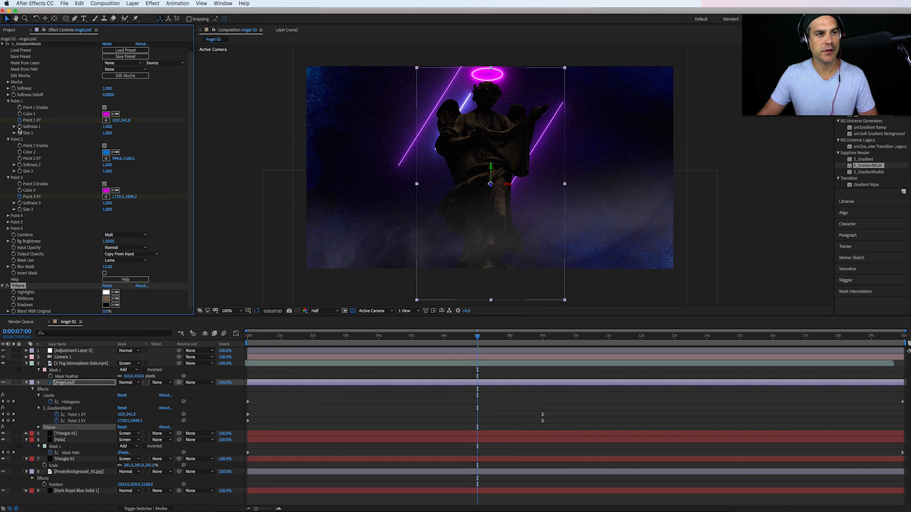
pyautogui.press('Delete')
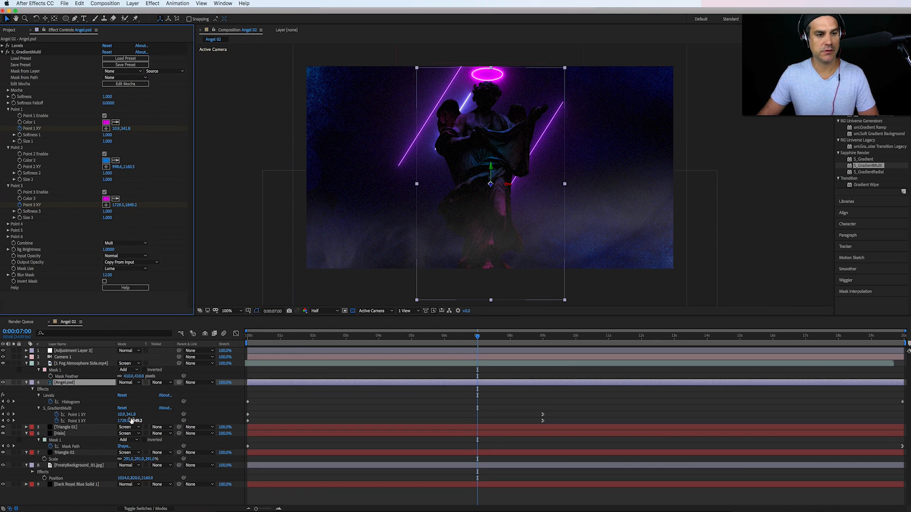
# Step: Apply the Tritone effect to the fog layer and set its midtones to a muted purple with hue 297°
pyautogui.click(81, 364)
pyautogui.press('super+alt+shift+e')
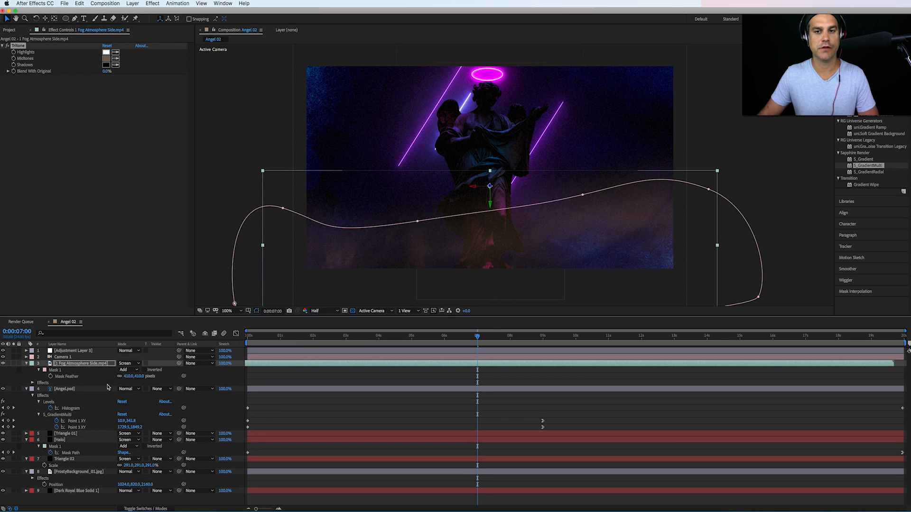
pyautogui.click(107, 60)
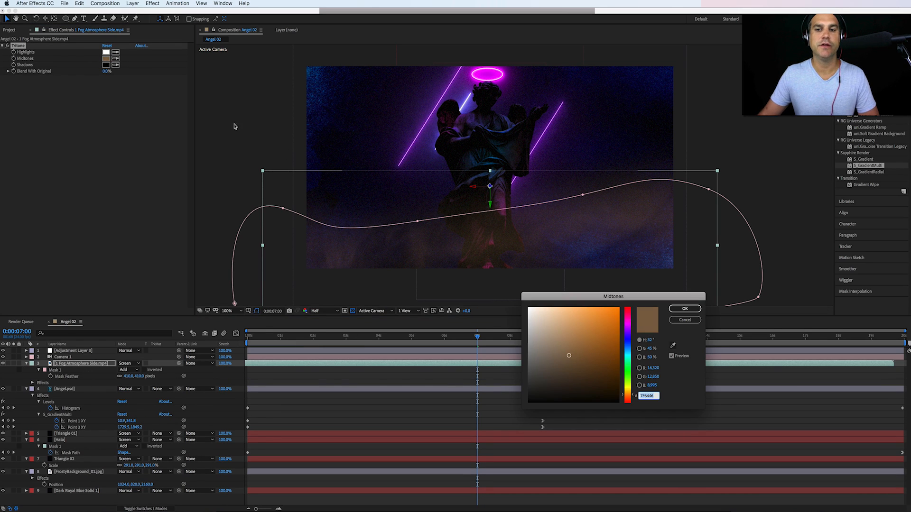
pyautogui.click(627, 324)
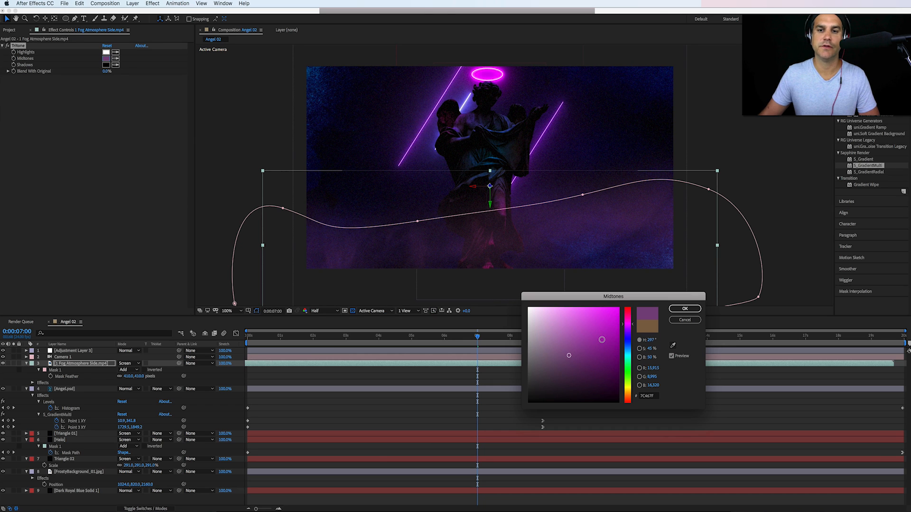
pyautogui.click(684, 309)
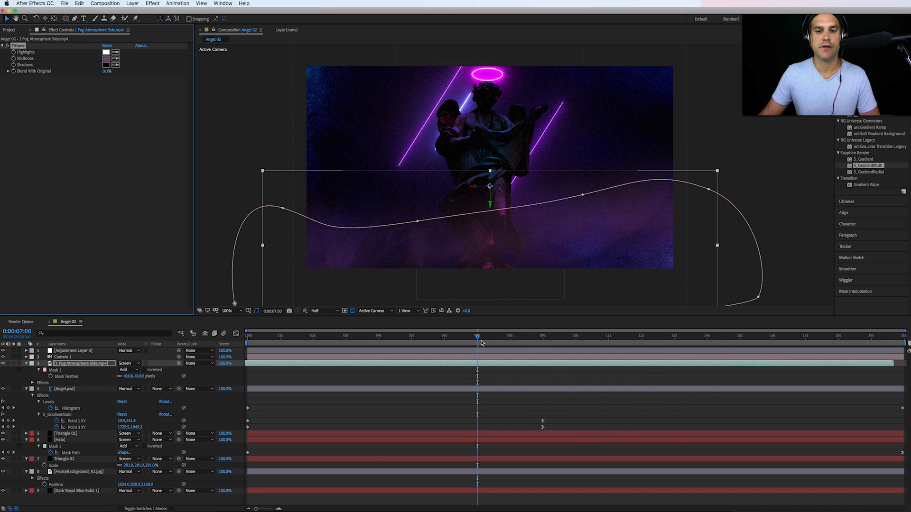
# Step: Try the fog layer without its mask at 0:00:06:07 by setting Mask 1 to None, and undo that change
pyautogui.click(431, 336)
pyautogui.moveTo(430, 338); pyautogui.dragTo(453, 359)
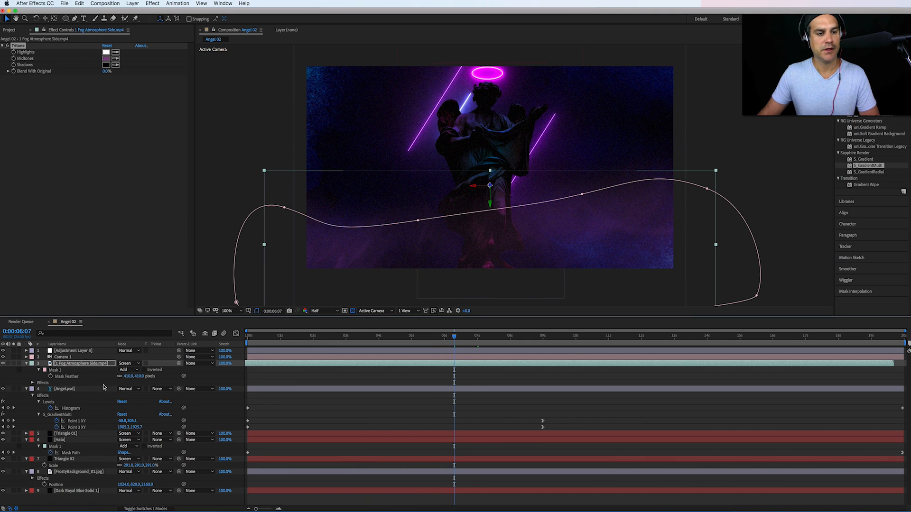
pyautogui.press('m')
pyautogui.click(131, 370)
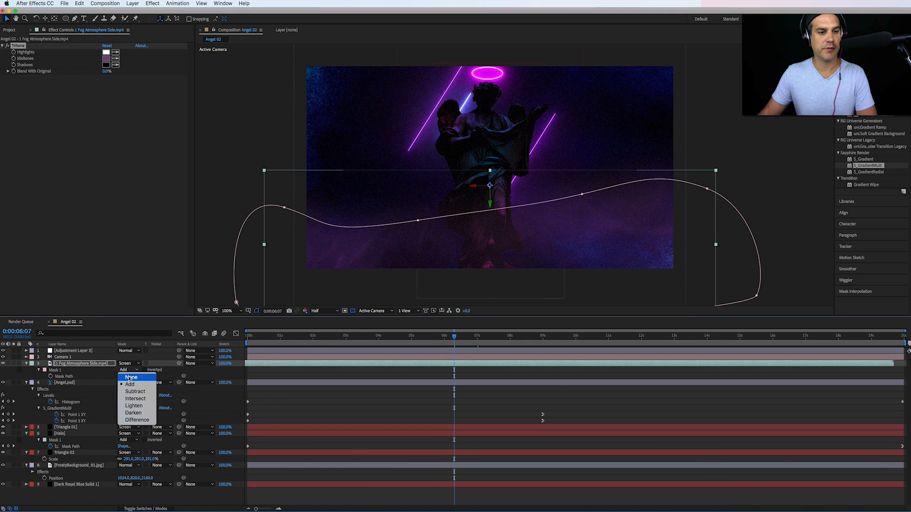
pyautogui.click(128, 377)
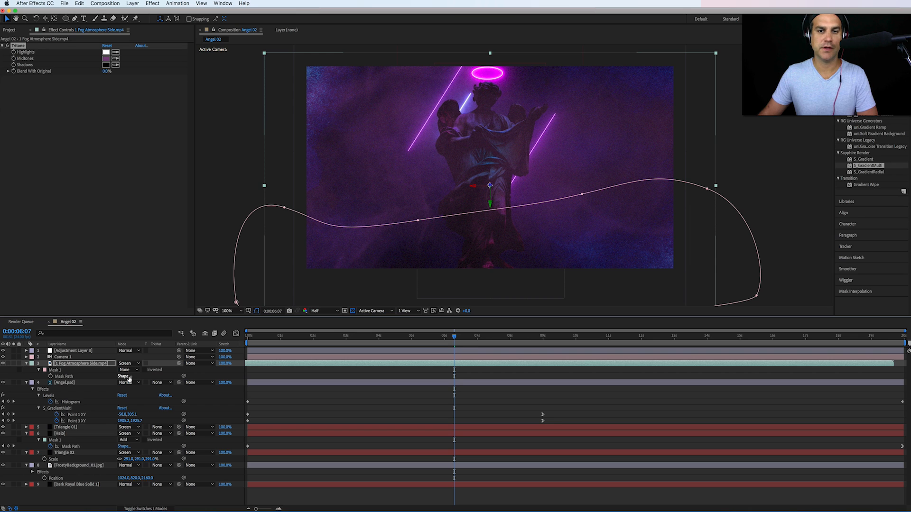
pyautogui.press('super+z')
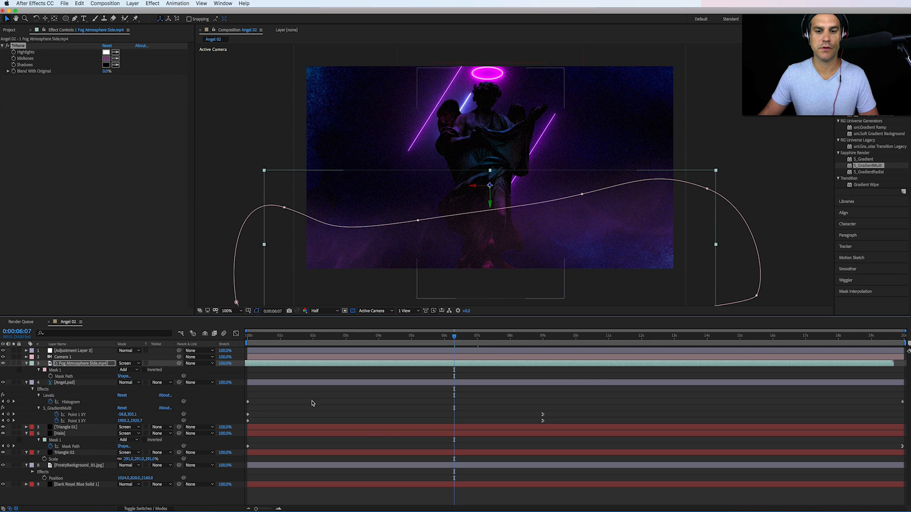
# Step: Move the fog layer slightly lower in the frame, judging its placement at the start and at 0:00:10:19
pyautogui.moveTo(469, 250); pyautogui.dragTo(469, 259)
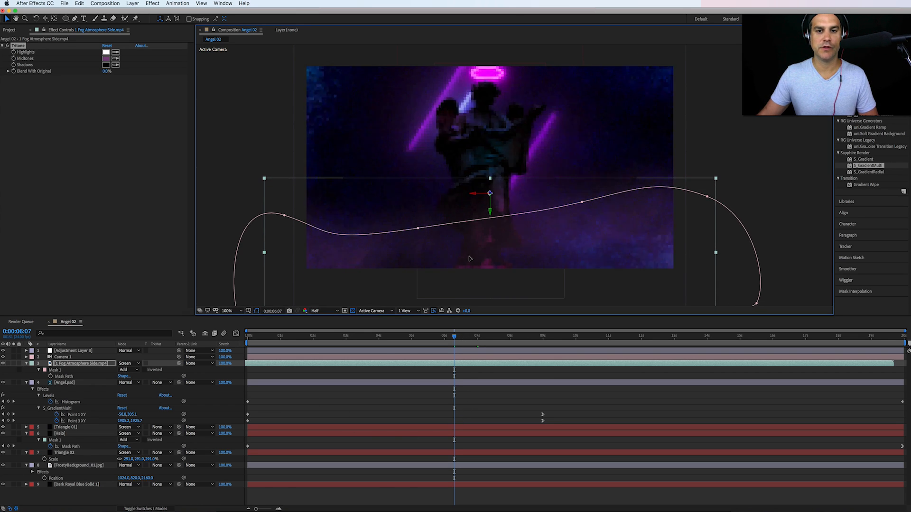
pyautogui.click(510, 399)
pyautogui.moveTo(454, 336); pyautogui.dragTo(394, 338)
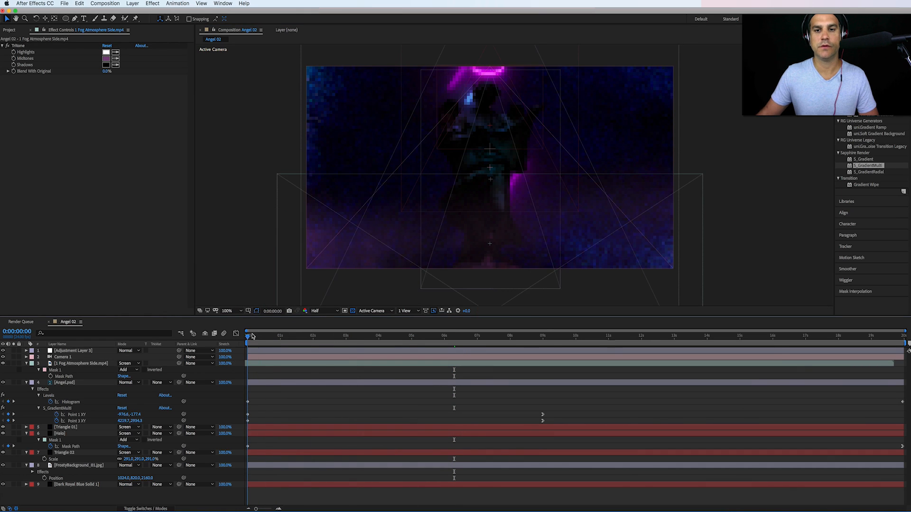
pyautogui.click(602, 336)
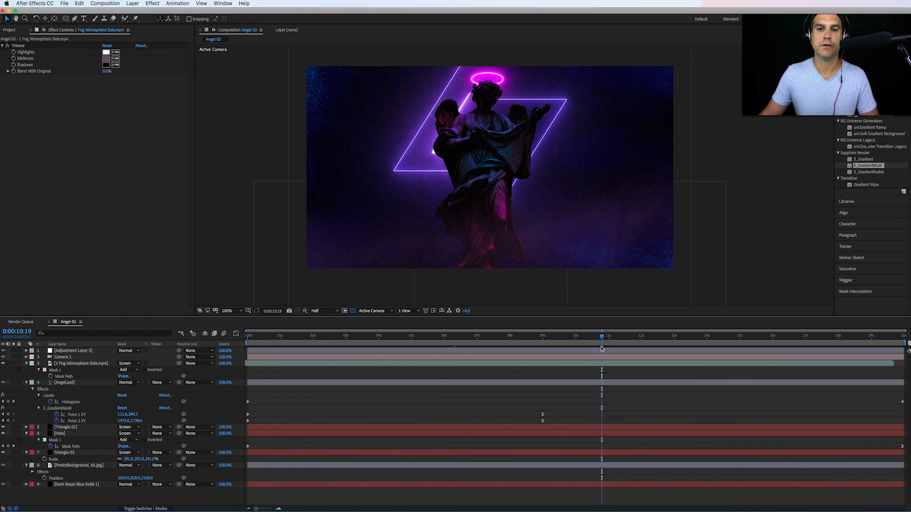
pyautogui.click(74, 383)
pyautogui.moveTo(378, 253); pyautogui.dragTo(374, 278)
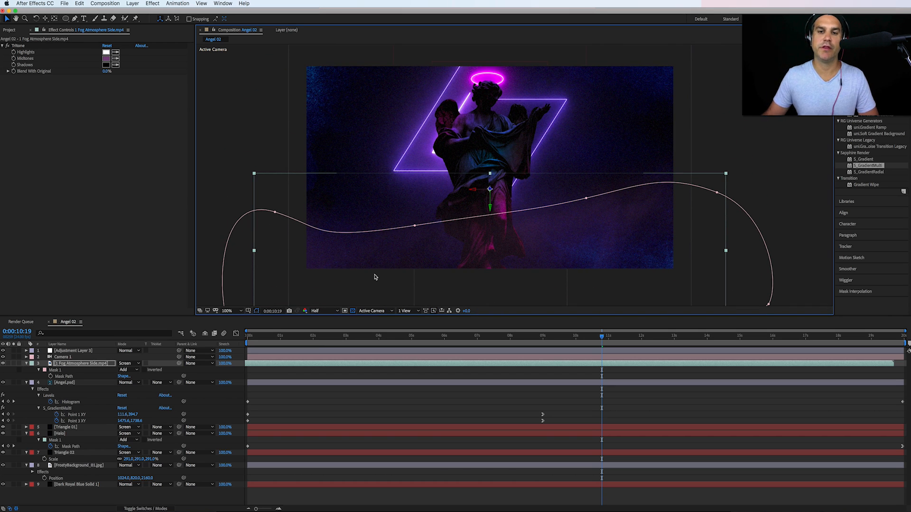
pyautogui.moveTo(439, 249); pyautogui.dragTo(438, 257)
# Step: Add a new adjustment layer above the existing grain adjustment layer
pyautogui.click(89, 351)
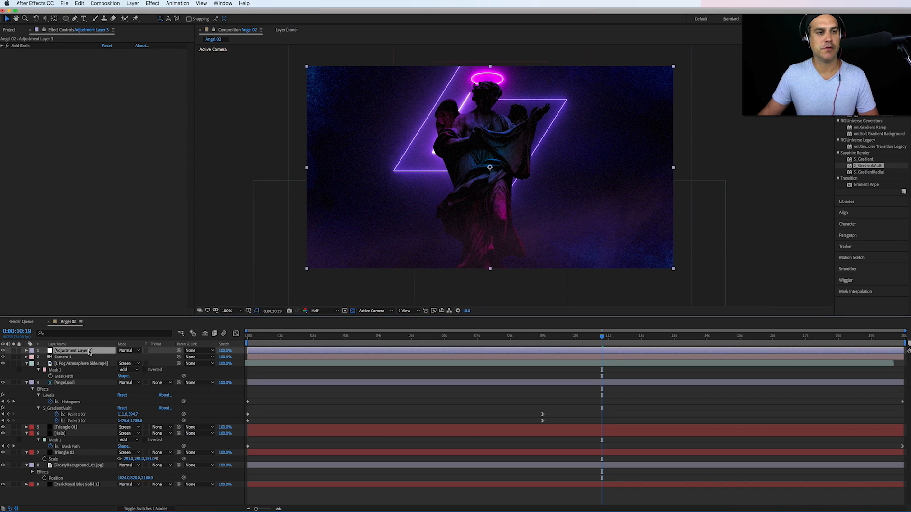
pyautogui.click(133, 3)
pyautogui.moveTo(147, 12)
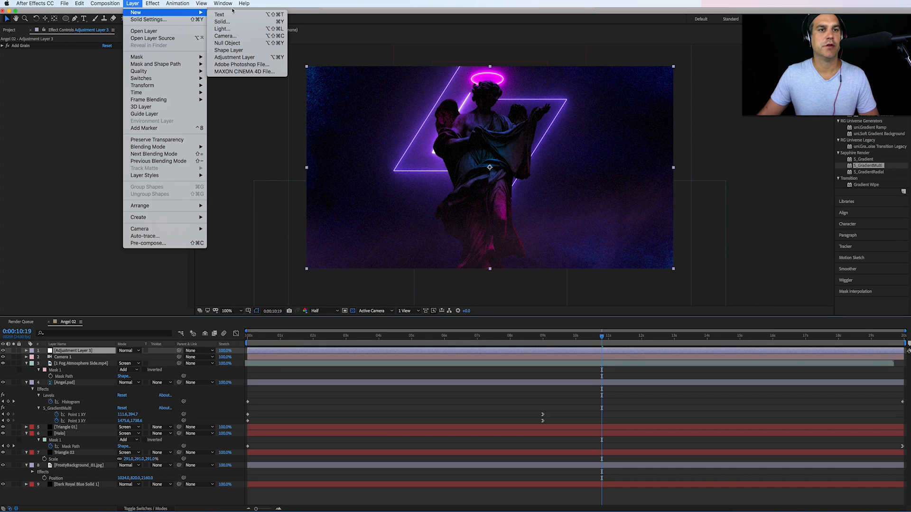
pyautogui.click(240, 57)
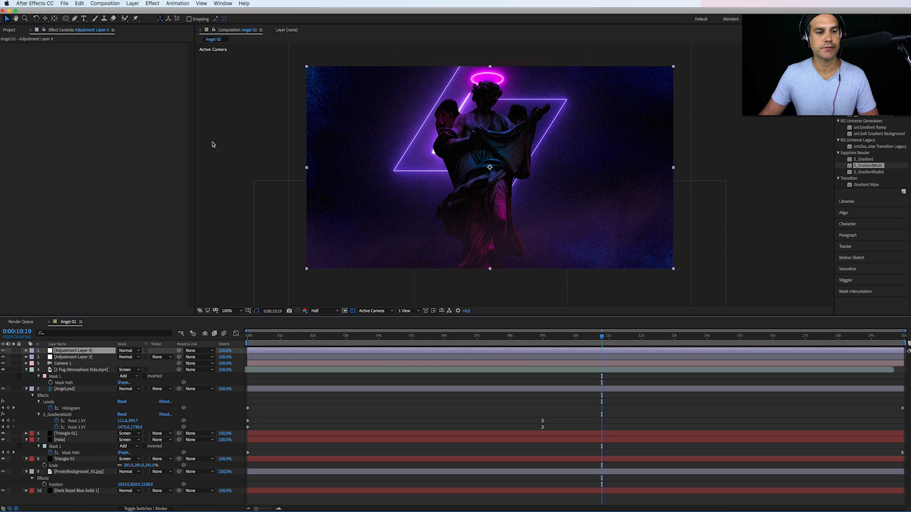
# Step: Apply the CC Vignette effect to the new adjustment layer
pyautogui.click(153, 3)
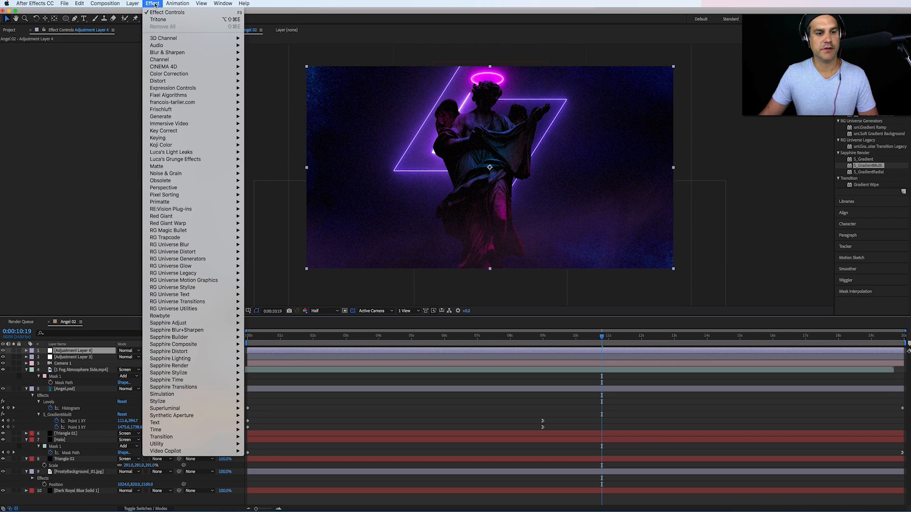
pyautogui.moveTo(185, 373)
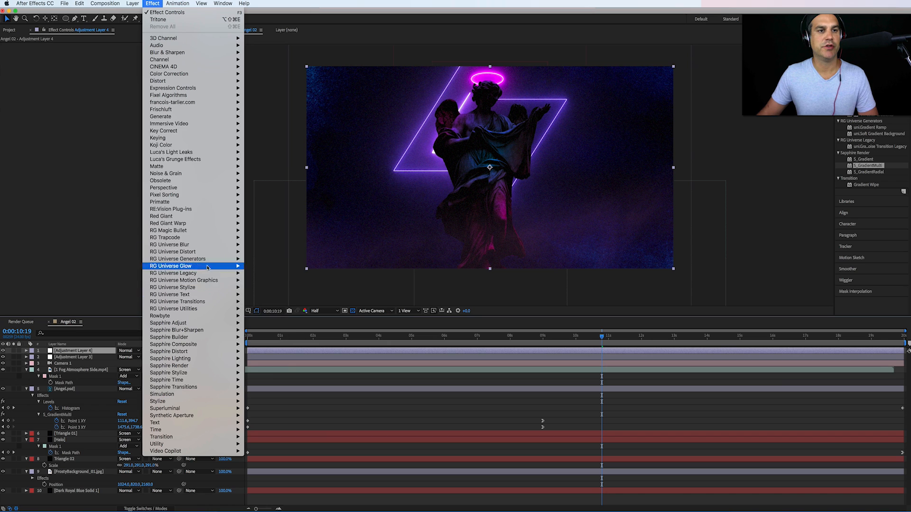
pyautogui.moveTo(170, 121)
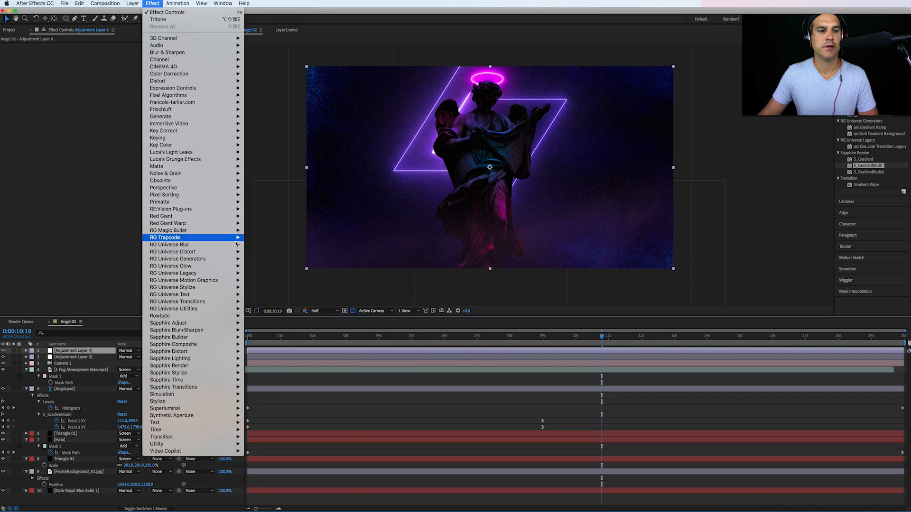
pyautogui.moveTo(206, 398)
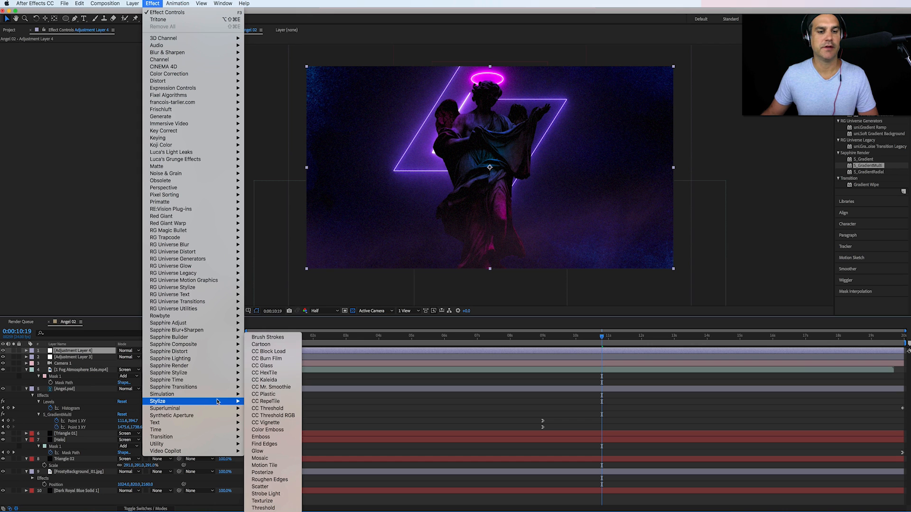
pyautogui.click(265, 422)
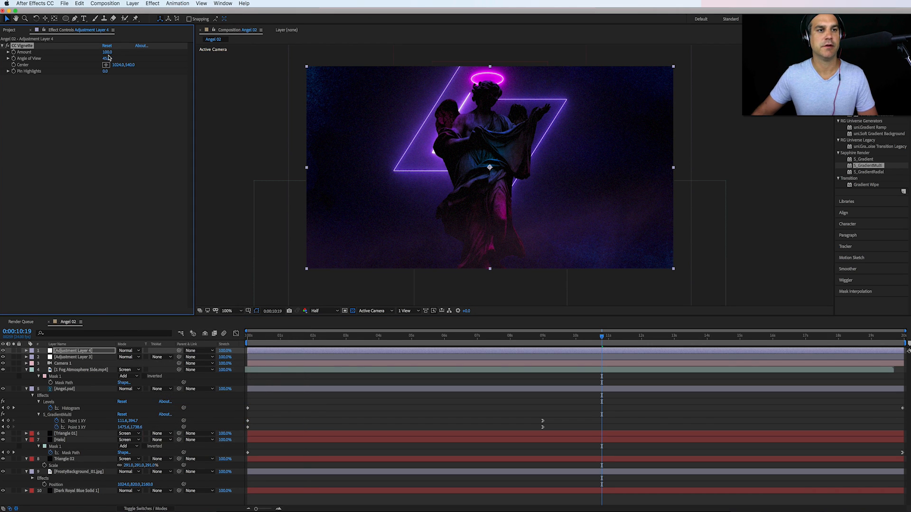
# Step: Set the vignette's amount to 490, pin highlights to 18 and center to 1024, 418, and return to the composition's start
pyautogui.moveTo(107, 52); pyautogui.dragTo(214, 80)
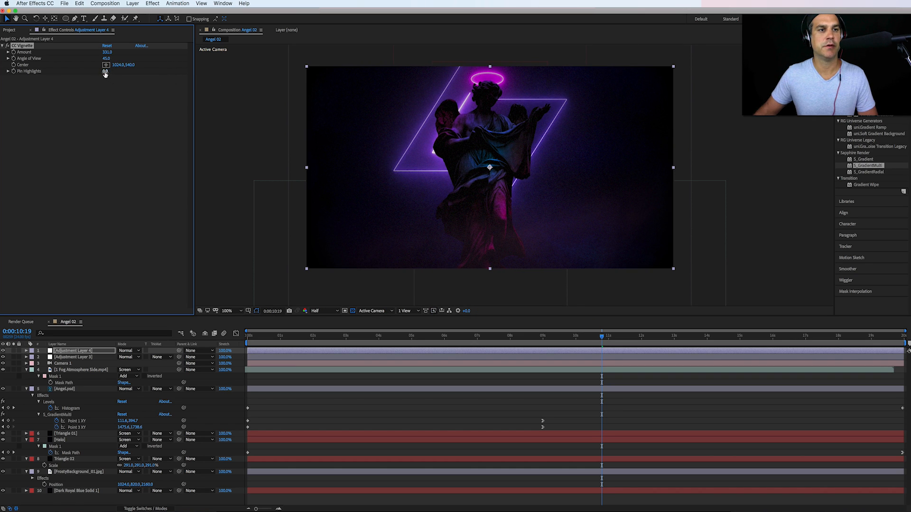
pyautogui.moveTo(105, 72); pyautogui.dragTo(200, 78)
pyautogui.moveTo(268, 84); pyautogui.dragTo(85, 55)
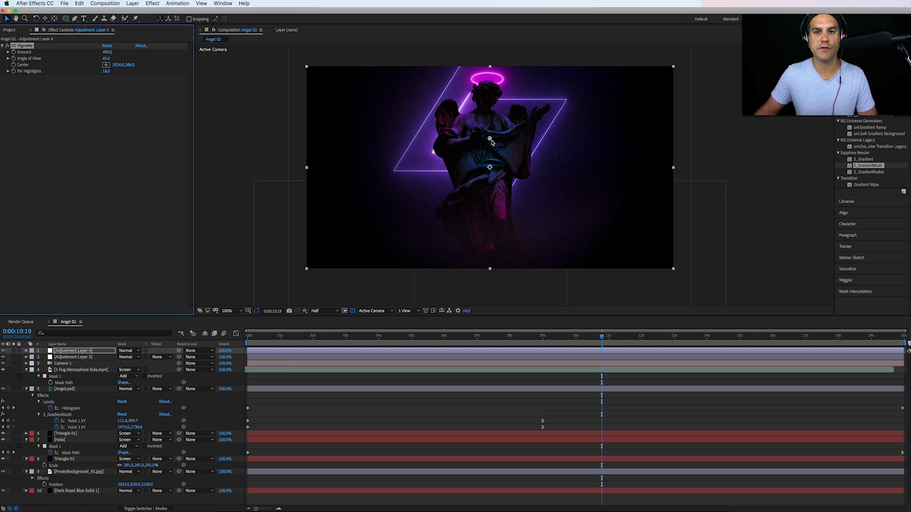
pyautogui.moveTo(490, 138)
pyautogui.mouseDown()
pyautogui.moveTo(490, 216)
pyautogui.moveTo(492, 151)
pyautogui.mouseUp()
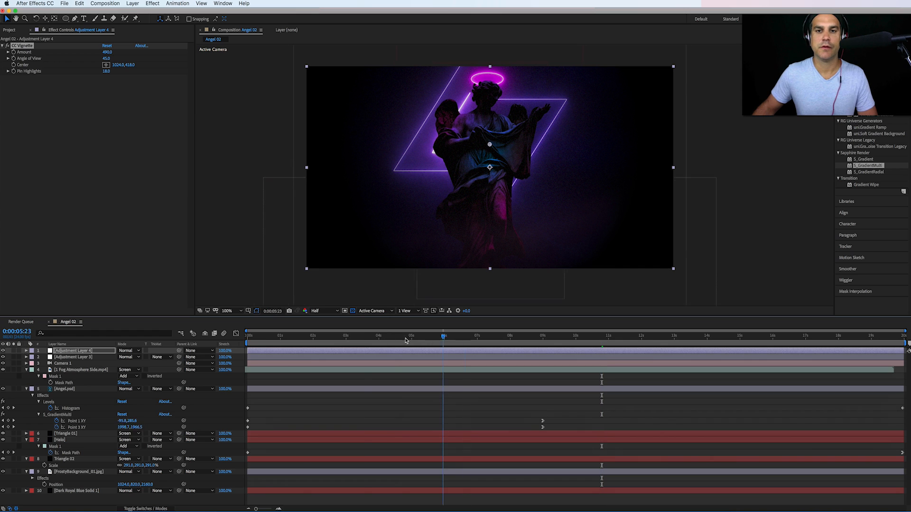
pyautogui.press('Home')
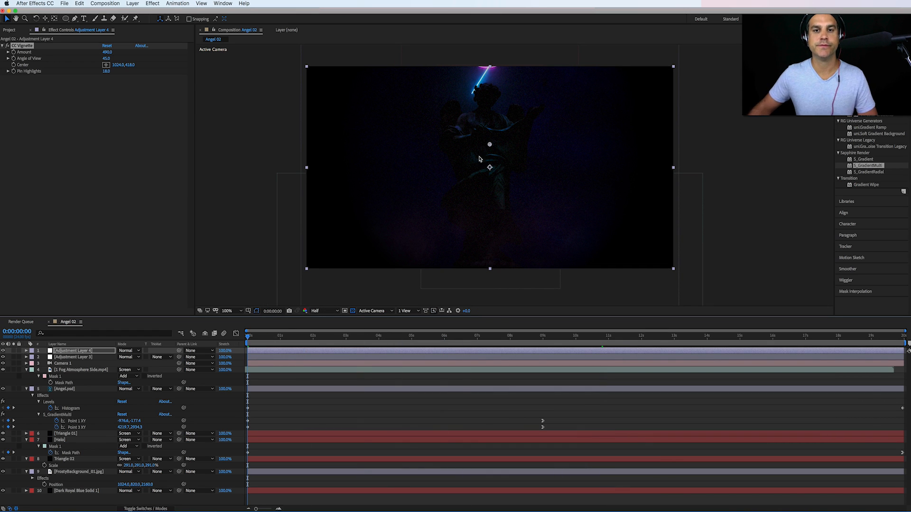
# Step: Keyframe the vignette's center at 1024, 708 on the first frame and 1024, 406 at 0:00:19:23
pyautogui.click(13, 67)
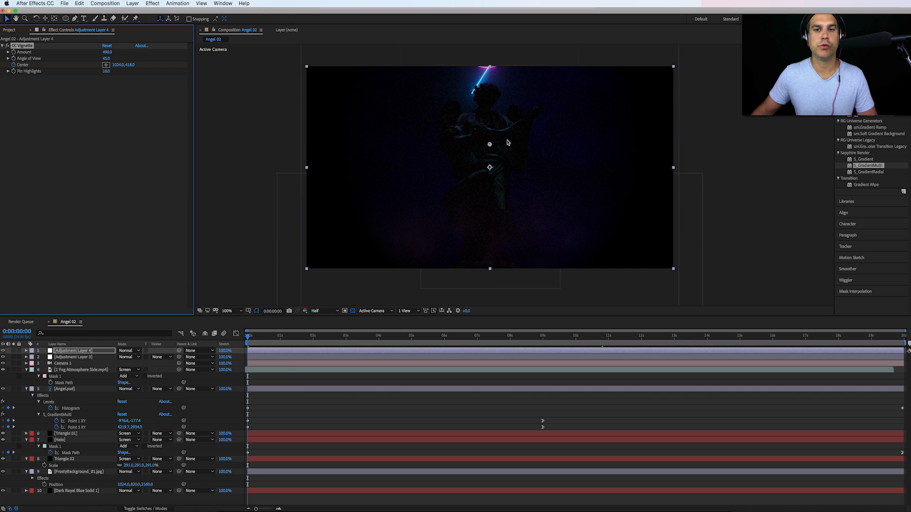
pyautogui.moveTo(489, 146); pyautogui.dragTo(487, 200)
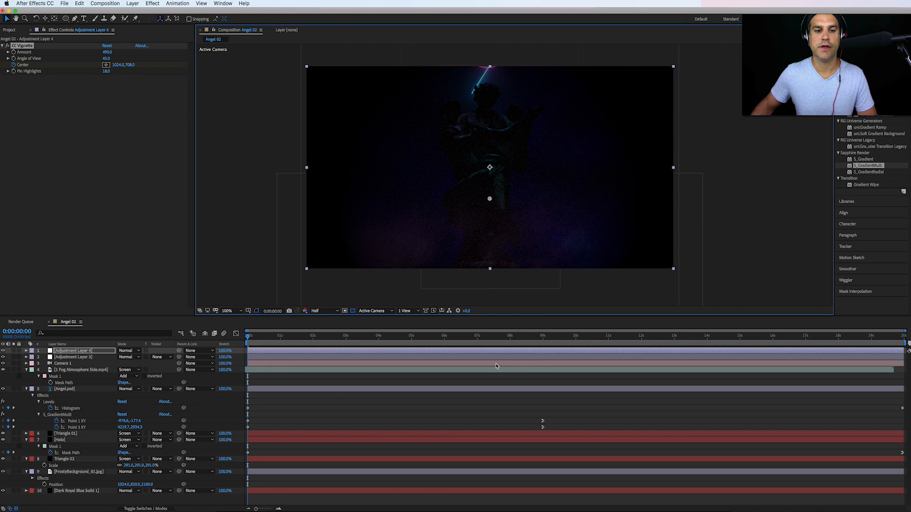
pyautogui.press('End')
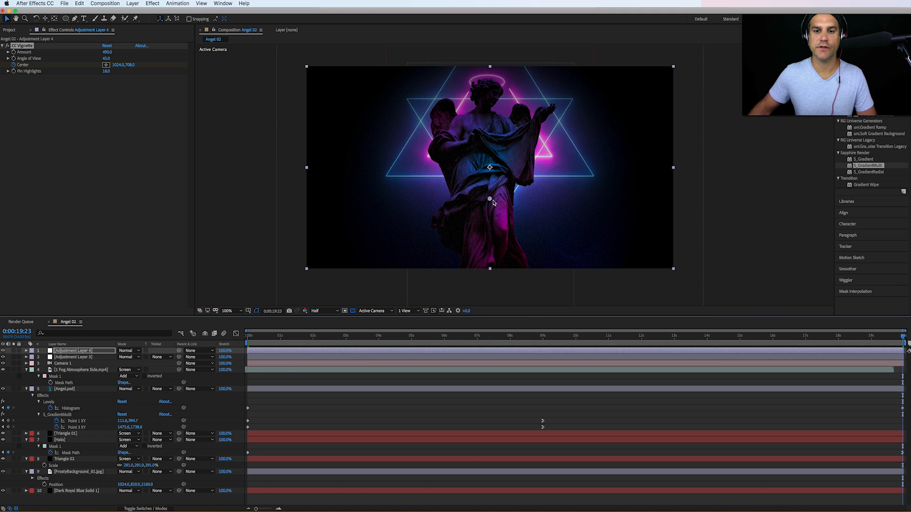
pyautogui.moveTo(490, 191); pyautogui.dragTo(497, 143)
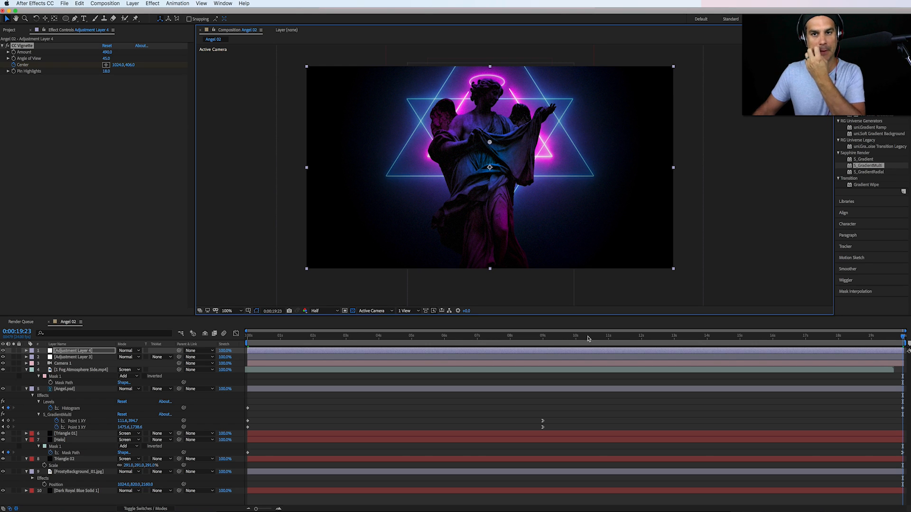
# Step: Preview the animation with the moving vignette and the fog layer, checking the frames at 0:00:18:04 and 0:00:07:01
pyautogui.click(343, 370)
pyautogui.press('space')
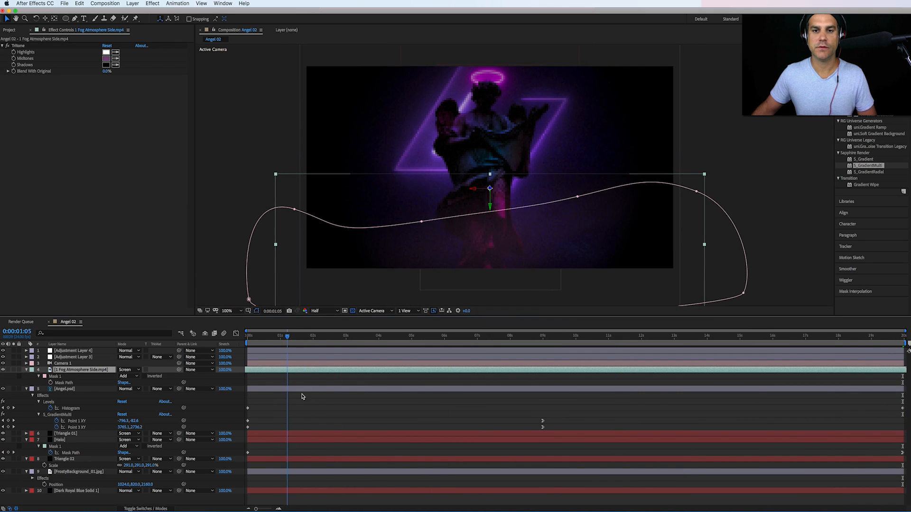
pyautogui.moveTo(322, 336); pyautogui.dragTo(787, 366)
pyautogui.moveTo(842, 364); pyautogui.dragTo(843, 364)
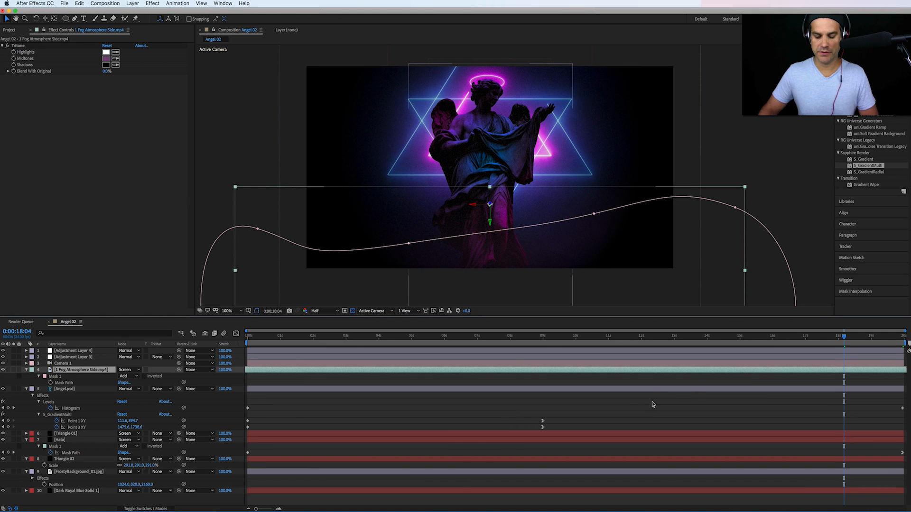
pyautogui.press('space')
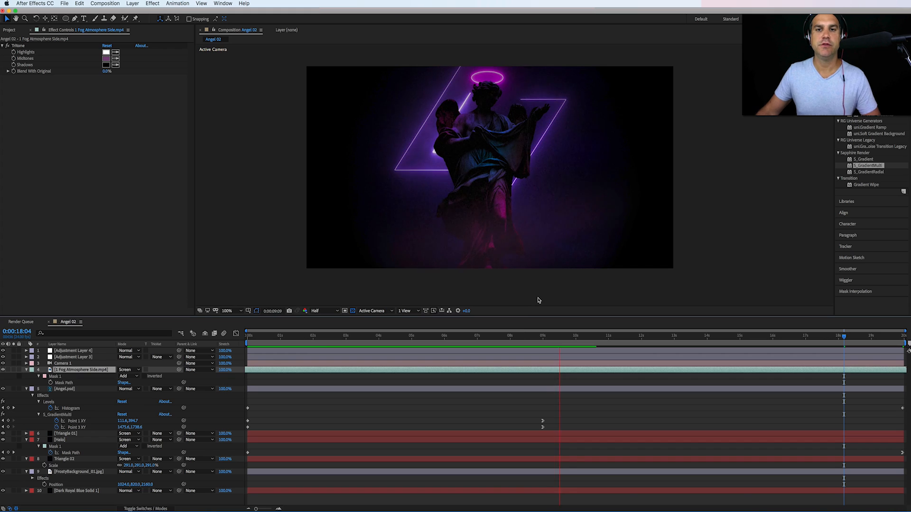
pyautogui.click(478, 338)
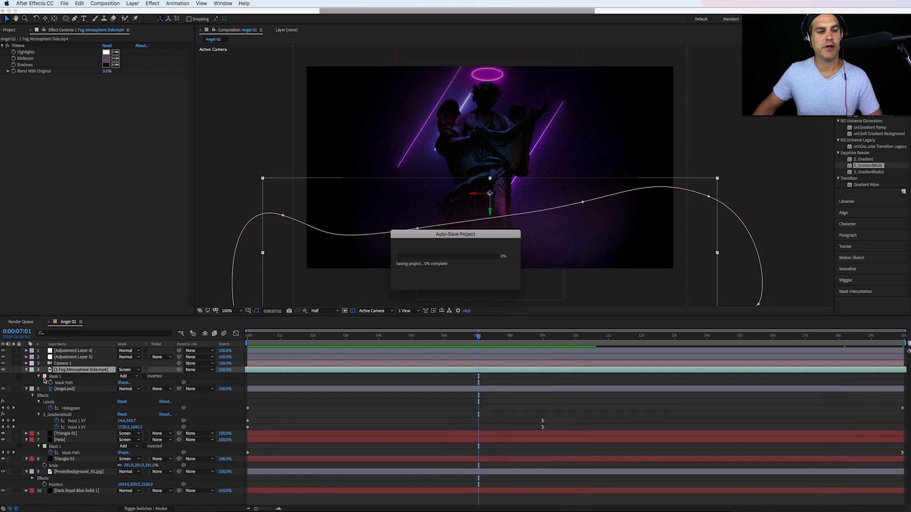
# Step: Solo the 1 Fog Atmosphere Side layer, turn off the transparency grid and return to the composition's start
pyautogui.click(13, 369)
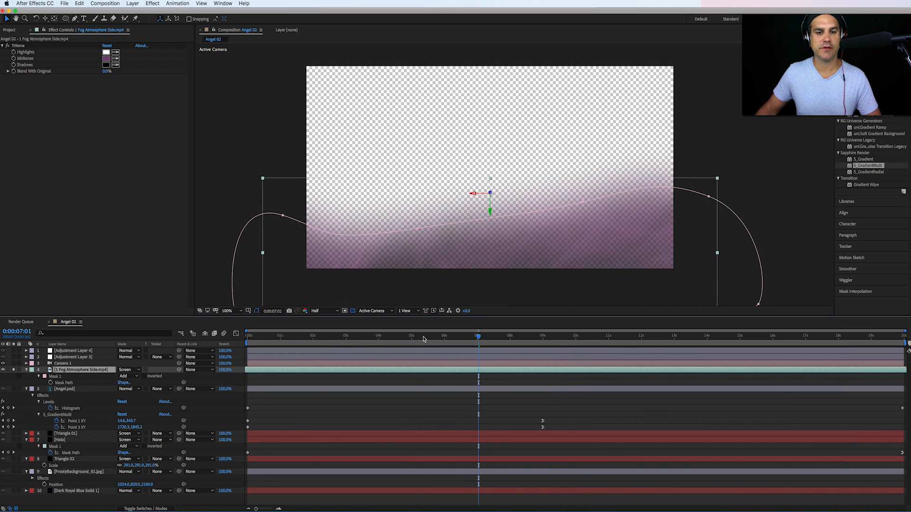
pyautogui.click(317, 337)
pyautogui.click(353, 311)
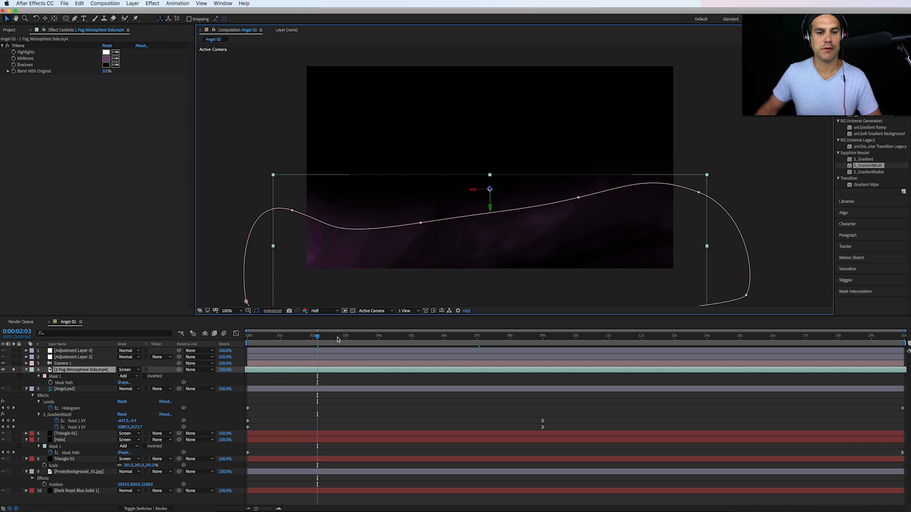
pyautogui.moveTo(328, 338); pyautogui.dragTo(245, 348)
# Step: Replace the fog layer's footage with 2 Fog Whisps.mp4 and judge it at 0:00:06:08 with its scale revealed
pyautogui.click(9, 30)
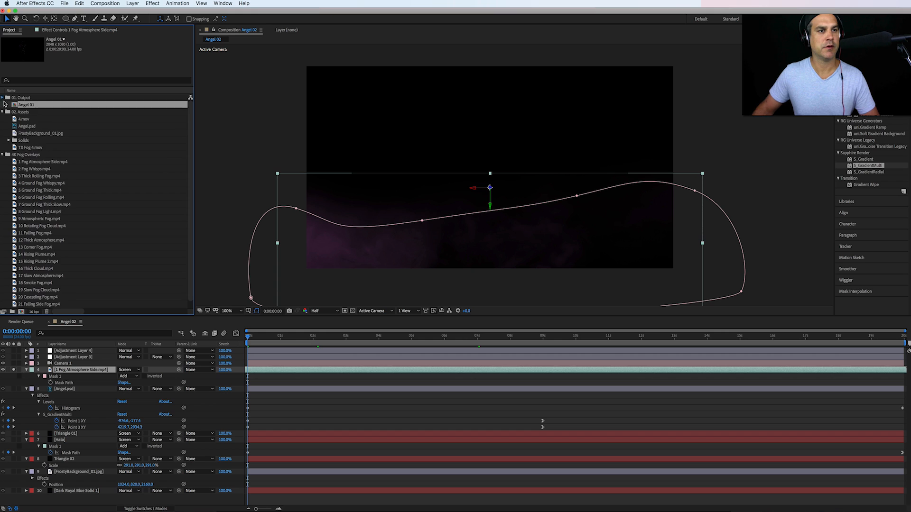
pyautogui.click(3, 98)
pyautogui.click(40, 163)
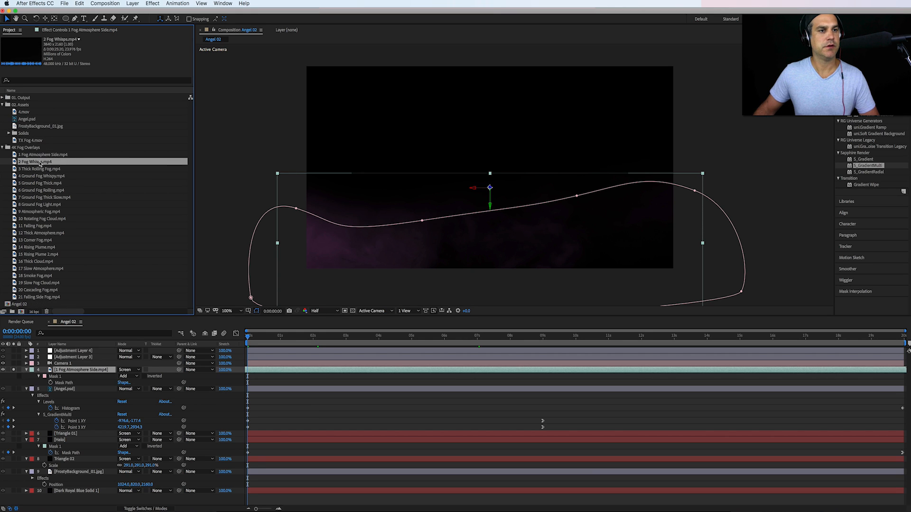
pyautogui.moveTo(39, 164); pyautogui.dragTo(90, 371)
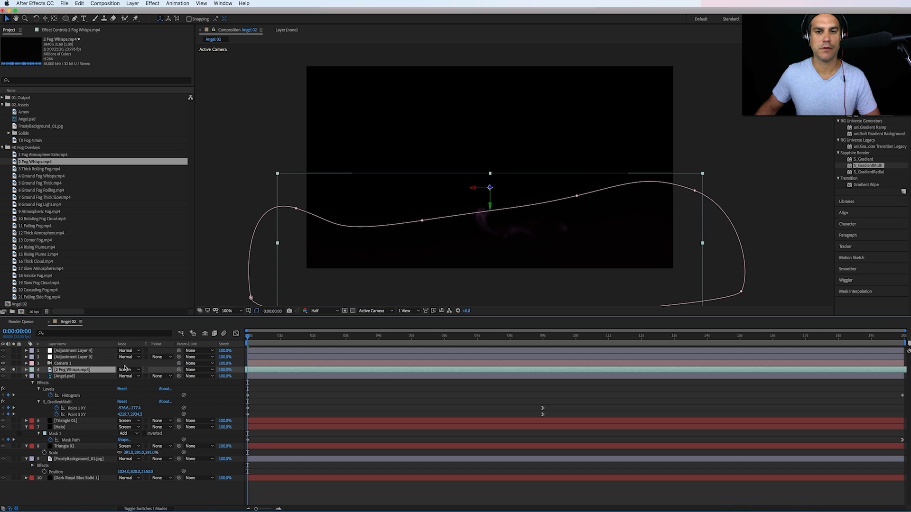
pyautogui.moveTo(299, 341); pyautogui.dragTo(456, 345)
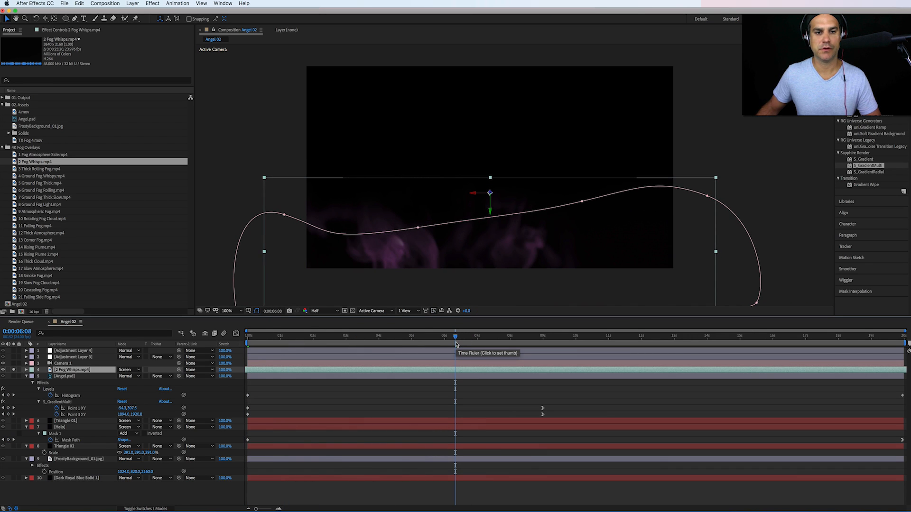
pyautogui.press('s')
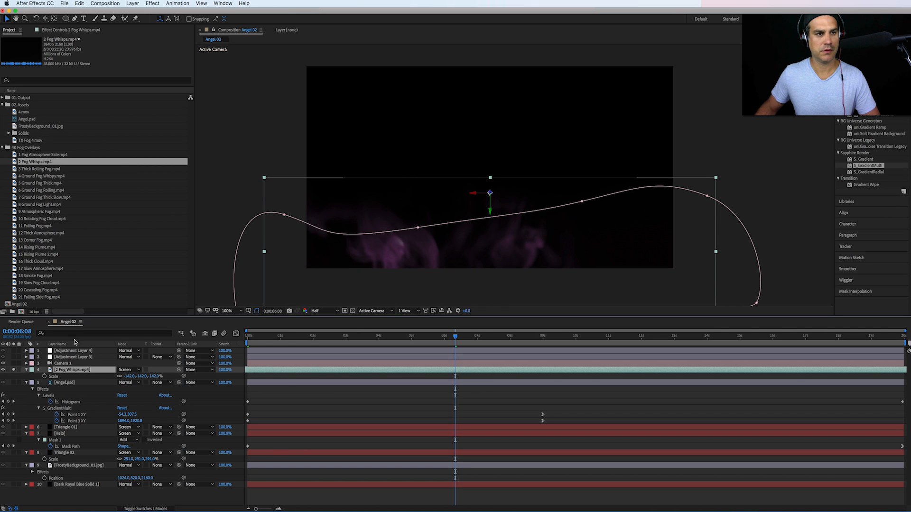
# Step: Replace the fog layer's footage with 5 Ground Fog Thick.mp4 and judge it unsoloed at 0:00:08:21
pyautogui.moveTo(36, 172); pyautogui.dragTo(80, 370)
pyautogui.click(42, 176)
pyautogui.click(45, 183)
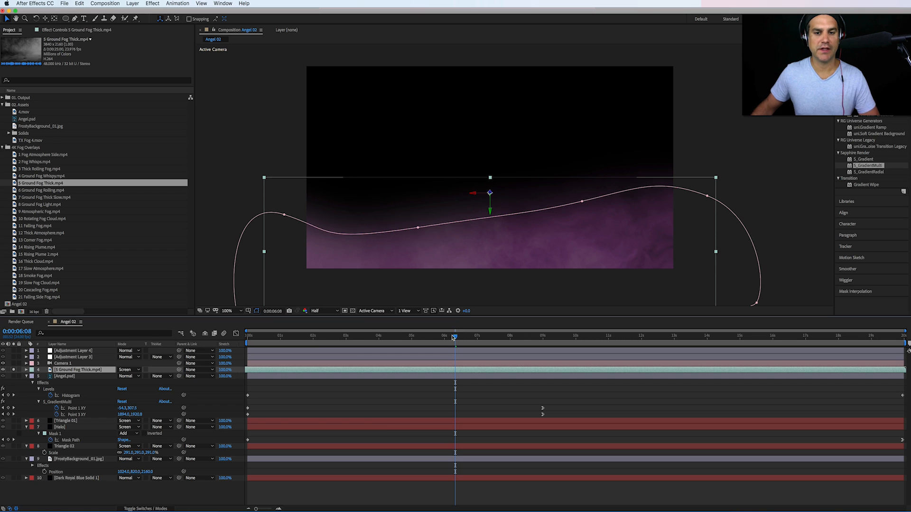
pyautogui.moveTo(453, 338); pyautogui.dragTo(538, 343)
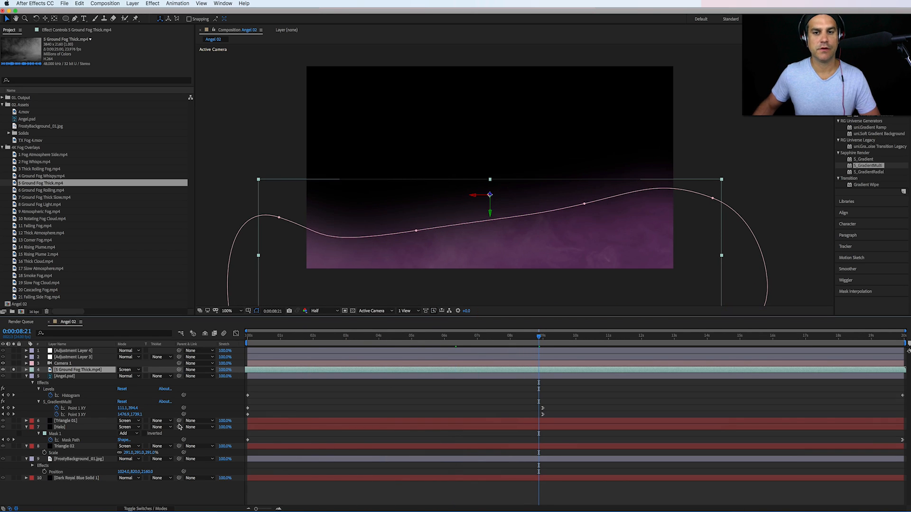
pyautogui.click(14, 370)
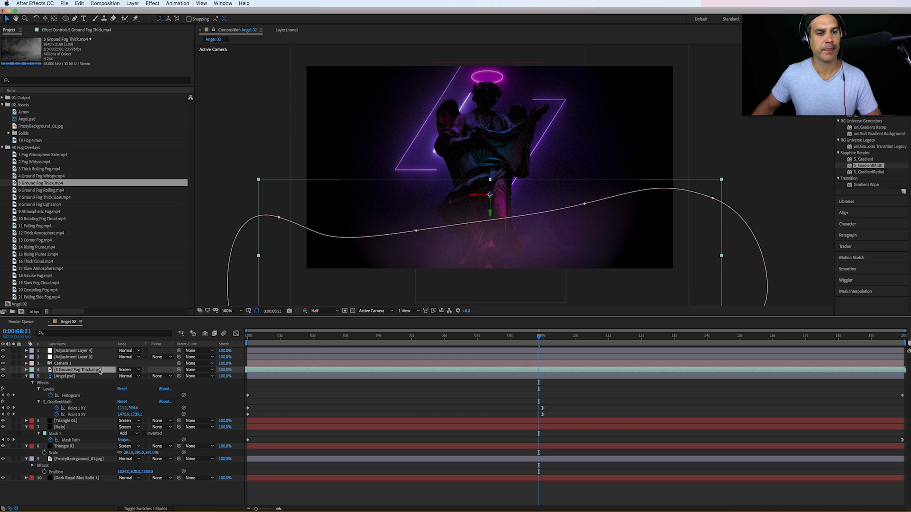
# Step: Set the ground fog layer's opacity to 100%
pyautogui.click(65, 31)
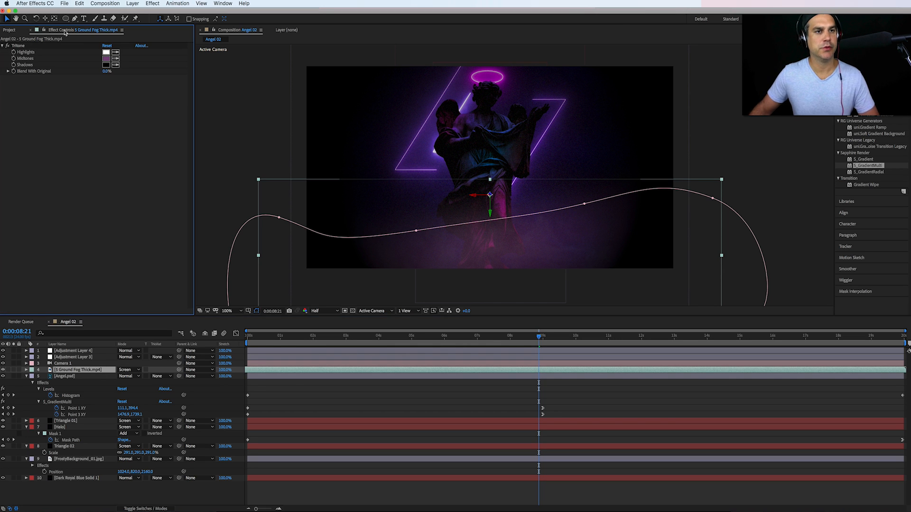
pyautogui.press('t')
pyautogui.moveTo(119, 377); pyautogui.dragTo(171, 373)
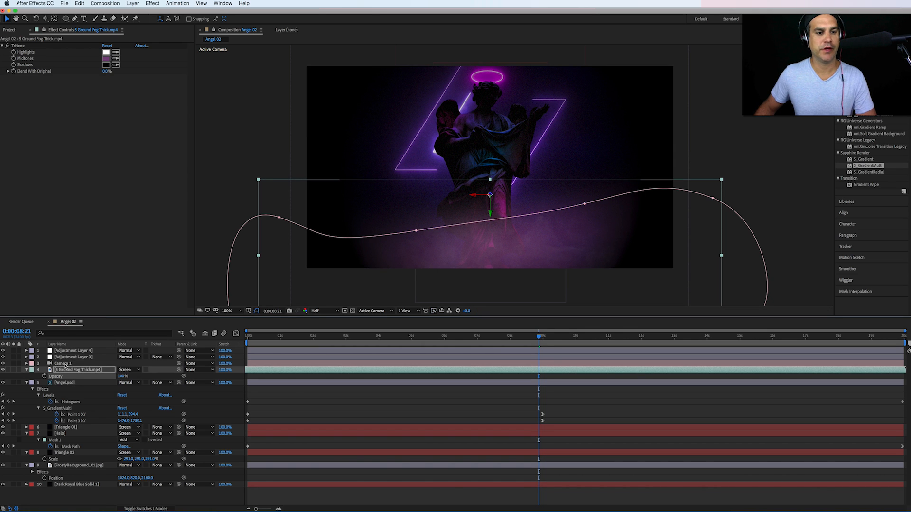
# Step: Apply Curves to the ground fog layer, pull the RGB curve's shadows and white point down, and compare with the effect off
pyautogui.click(157, 4)
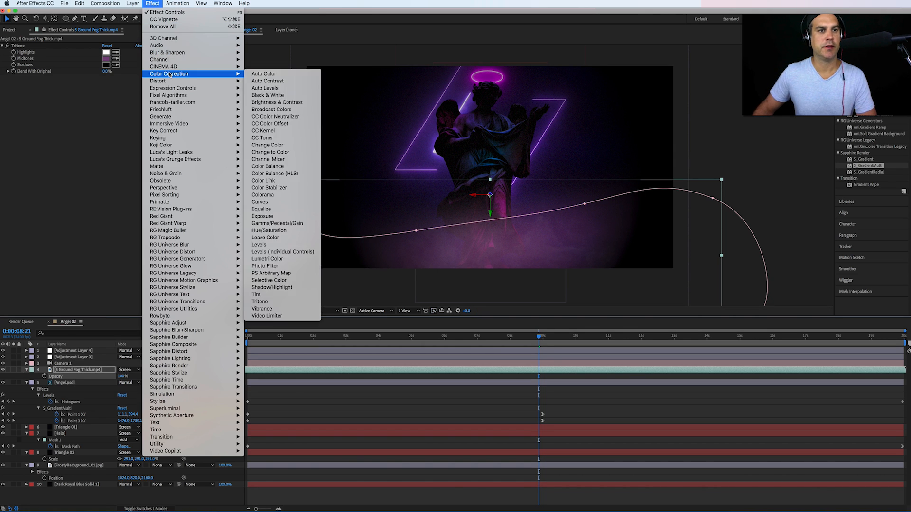
pyautogui.moveTo(175, 61)
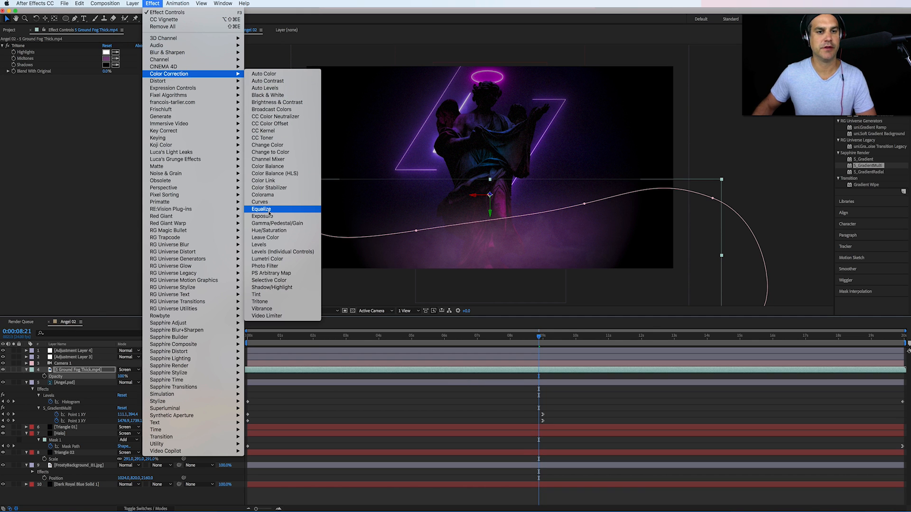
pyautogui.click(271, 204)
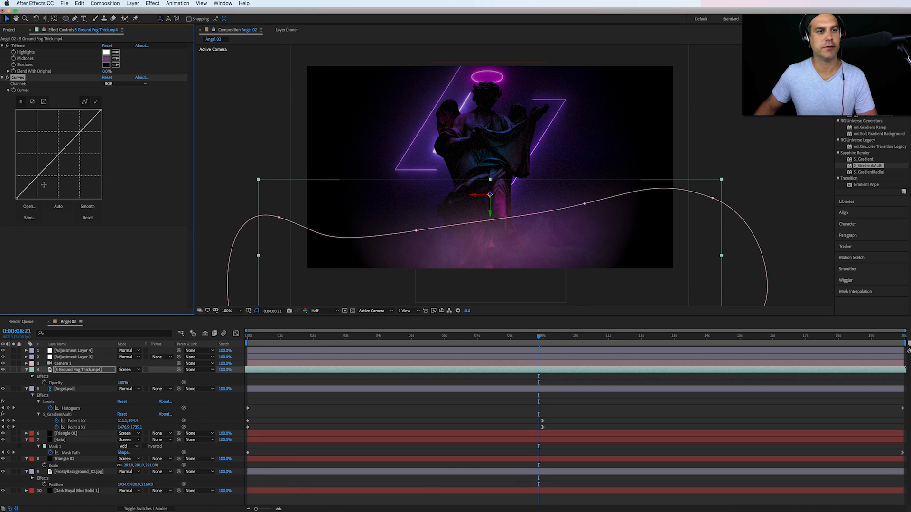
pyautogui.moveTo(37, 180); pyautogui.dragTo(38, 188)
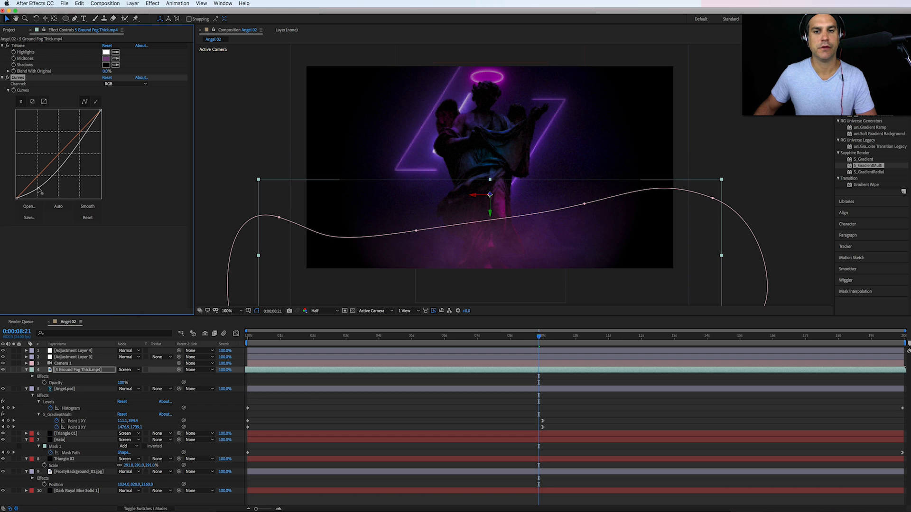
pyautogui.moveTo(100, 111)
pyautogui.mouseDown()
pyautogui.moveTo(105, 140)
pyautogui.moveTo(104, 122)
pyautogui.mouseUp()
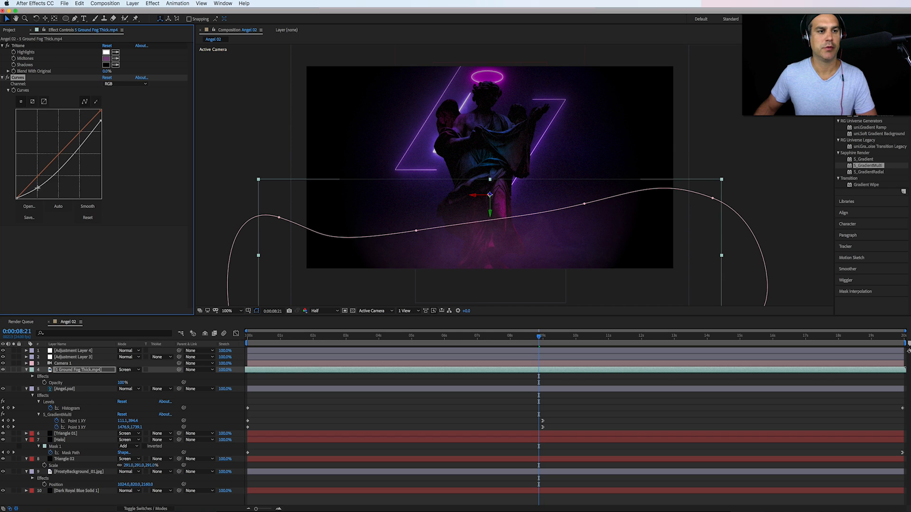
pyautogui.moveTo(37, 188); pyautogui.dragTo(39, 189)
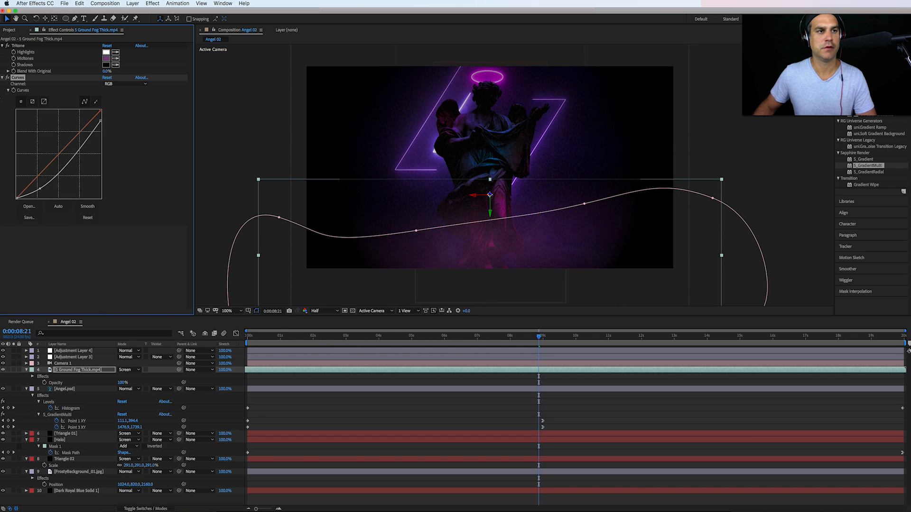
pyautogui.click(7, 78)
pyautogui.click(7, 78)
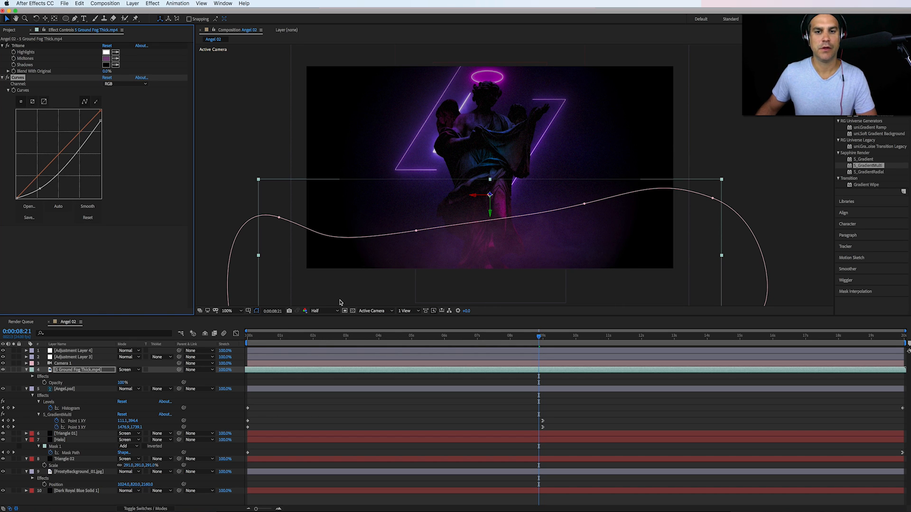
# Step: Solo the ground fog layer, slow it to a 300% time stretch and preview its motion
pyautogui.click(13, 370)
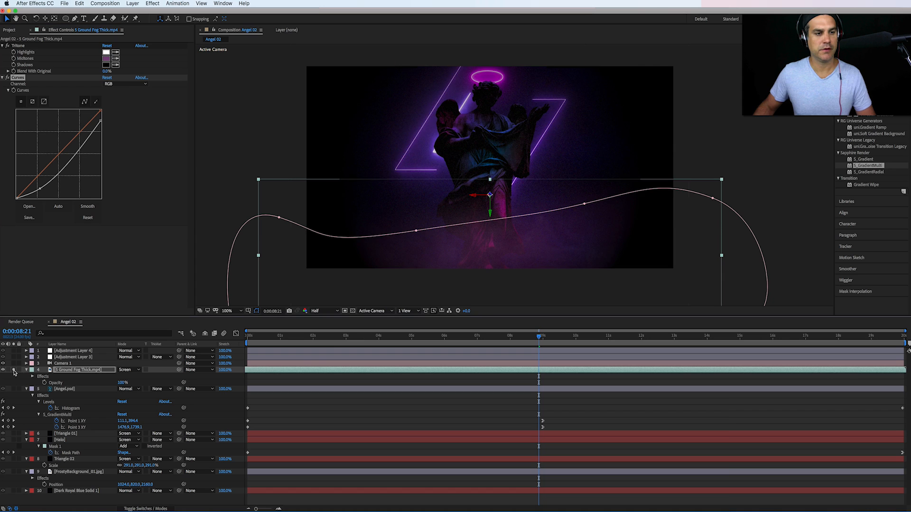
pyautogui.press('space')
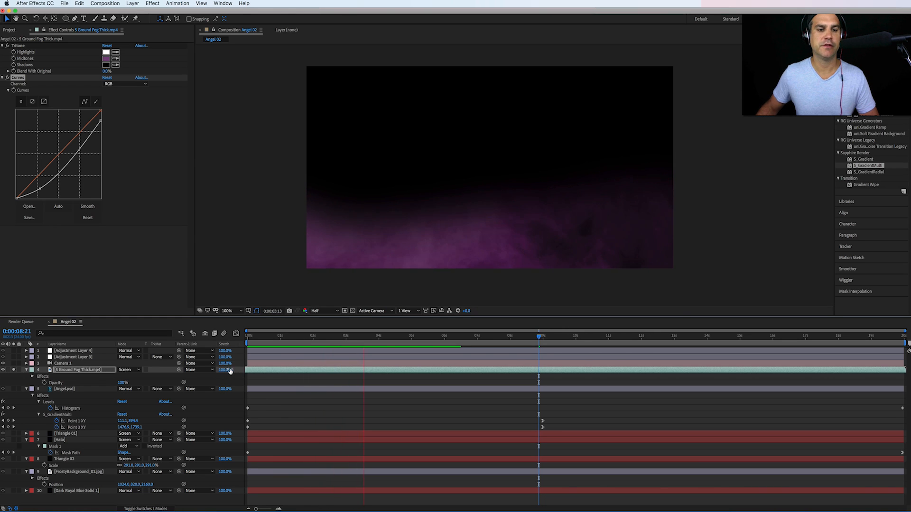
pyautogui.moveTo(230, 371); pyautogui.dragTo(292, 381)
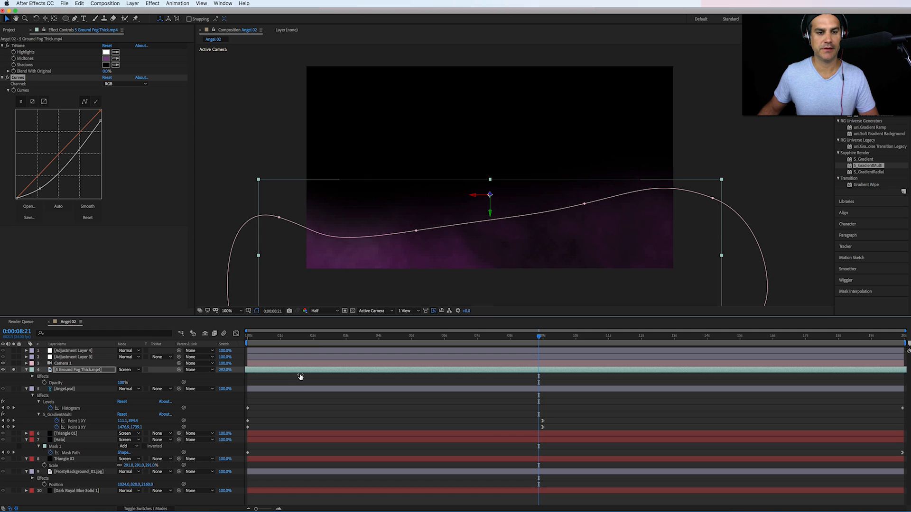
pyautogui.moveTo(300, 377); pyautogui.dragTo(303, 377)
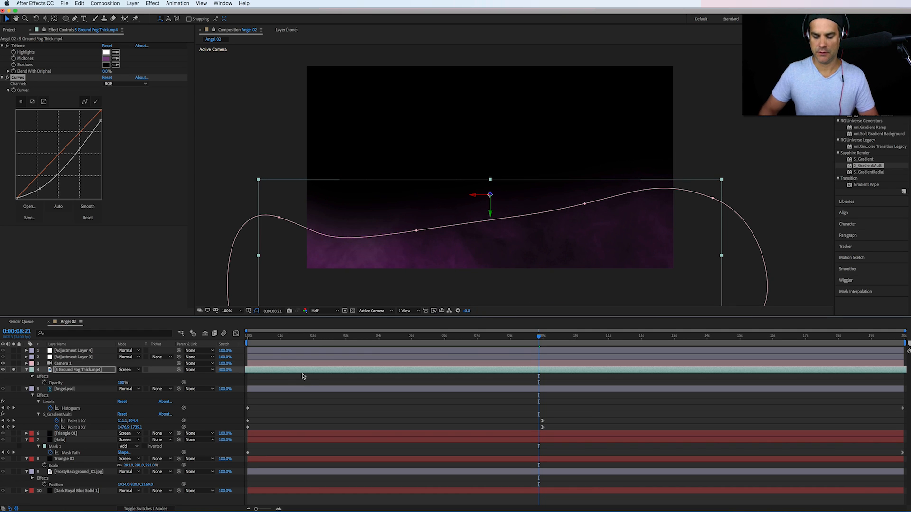
pyautogui.press('space')
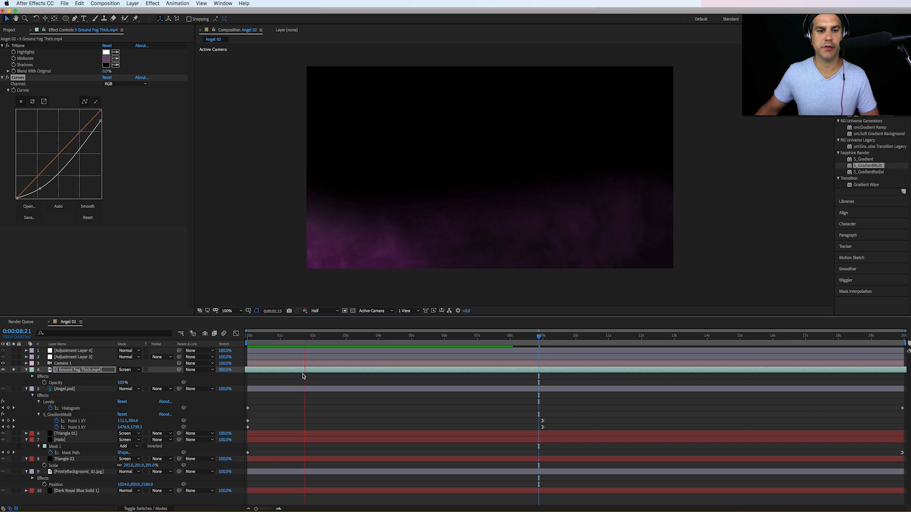
# Step: Compare the slowed fog within the full composition and on its own at 0:00:06:13
pyautogui.click(69, 370)
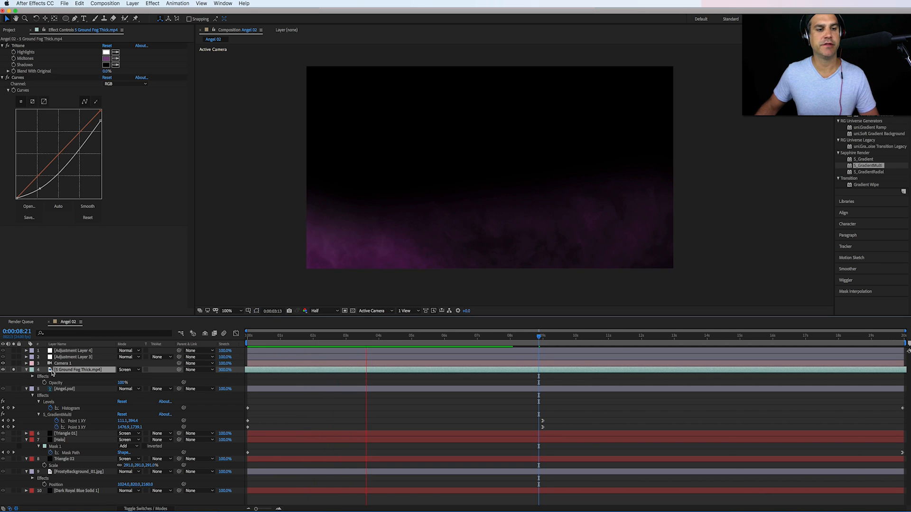
pyautogui.moveTo(393, 336); pyautogui.dragTo(464, 338)
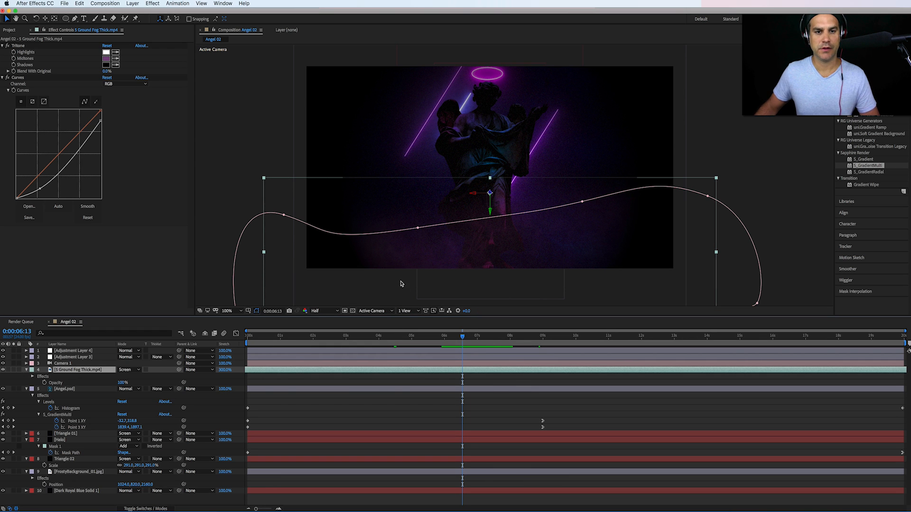
pyautogui.click(13, 371)
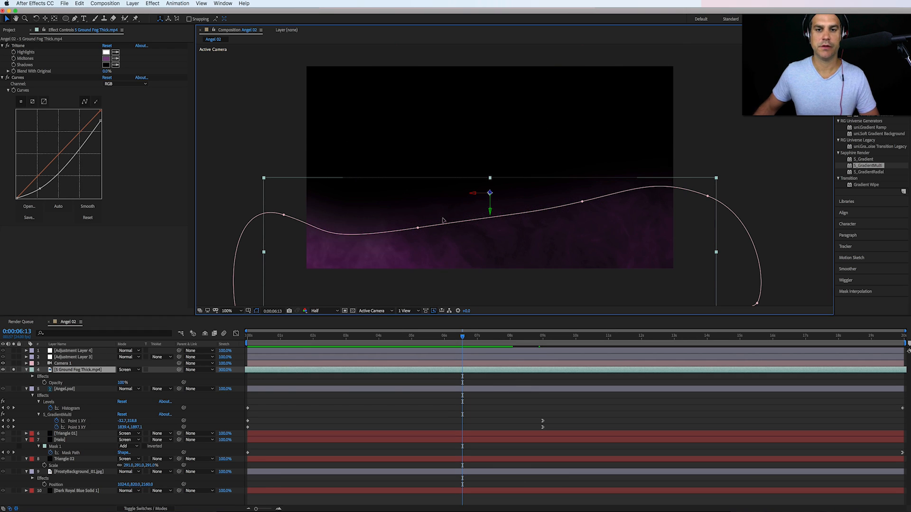
# Step: Set the ground fog layer's mask mode to None and reposition the layer vertically so the unmasked fog fills the frame
pyautogui.moveTo(444, 269); pyautogui.dragTo(439, 217)
pyautogui.press('m')
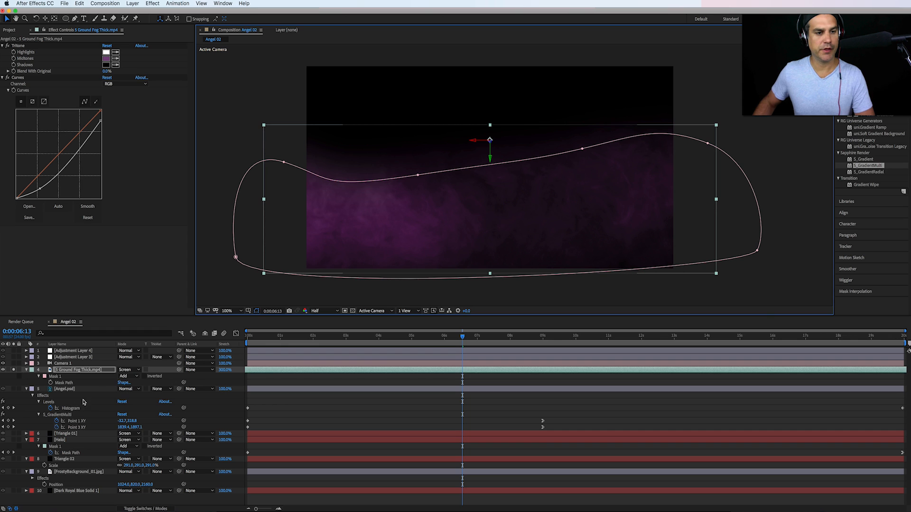
pyautogui.click(127, 376)
pyautogui.click(131, 384)
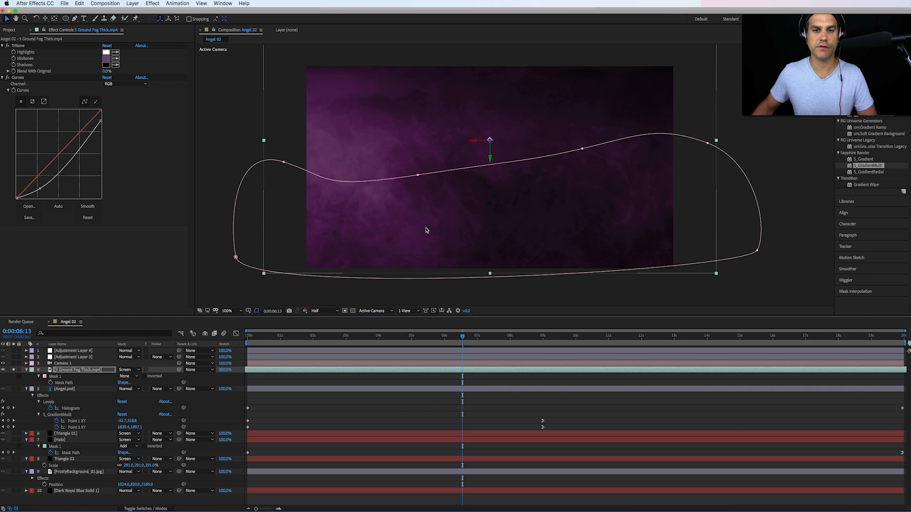
pyautogui.moveTo(455, 212); pyautogui.dragTo(458, 252)
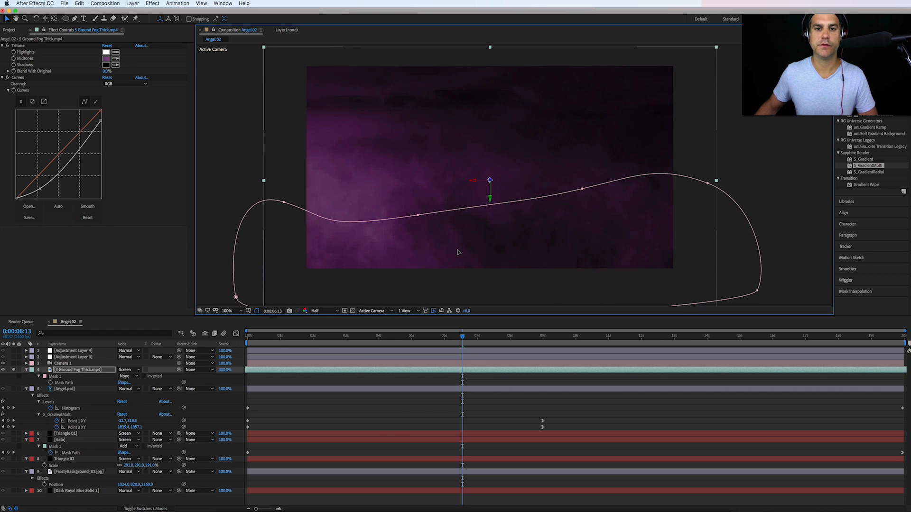
# Step: Scale the ground fog layer to -131%, check it at 0:00:03:13 and unsolo it
pyautogui.press('s')
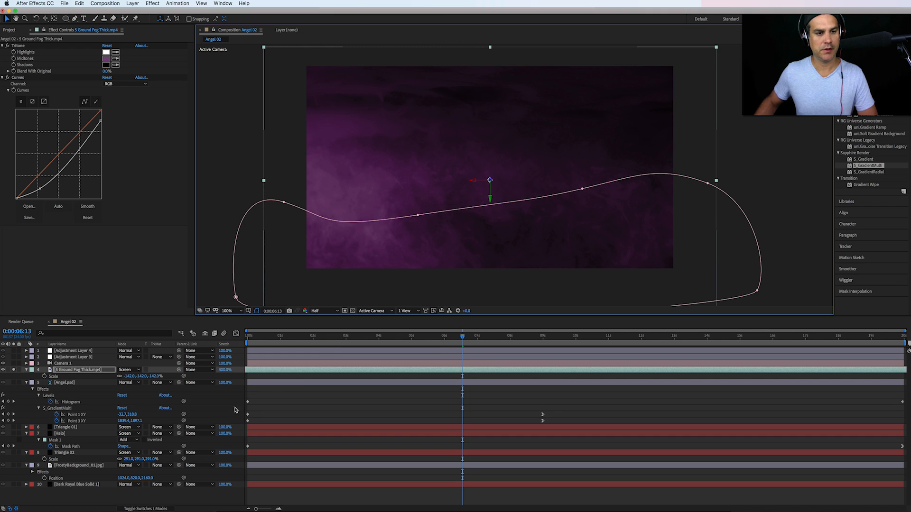
pyautogui.moveTo(140, 377); pyautogui.dragTo(149, 380)
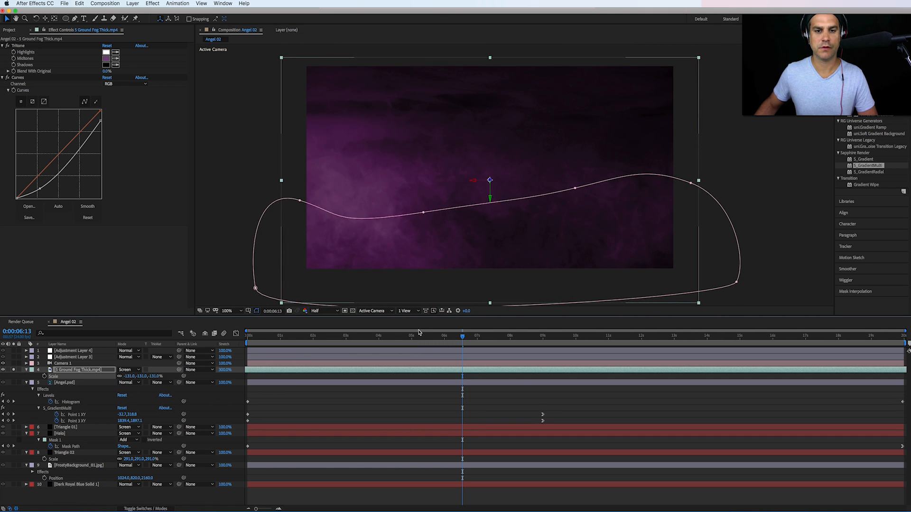
pyautogui.moveTo(409, 337); pyautogui.dragTo(365, 397)
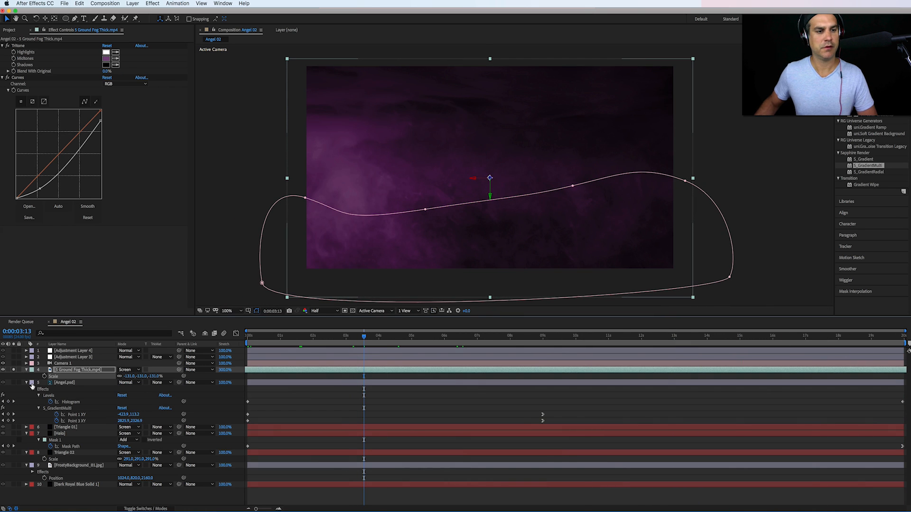
pyautogui.click(14, 370)
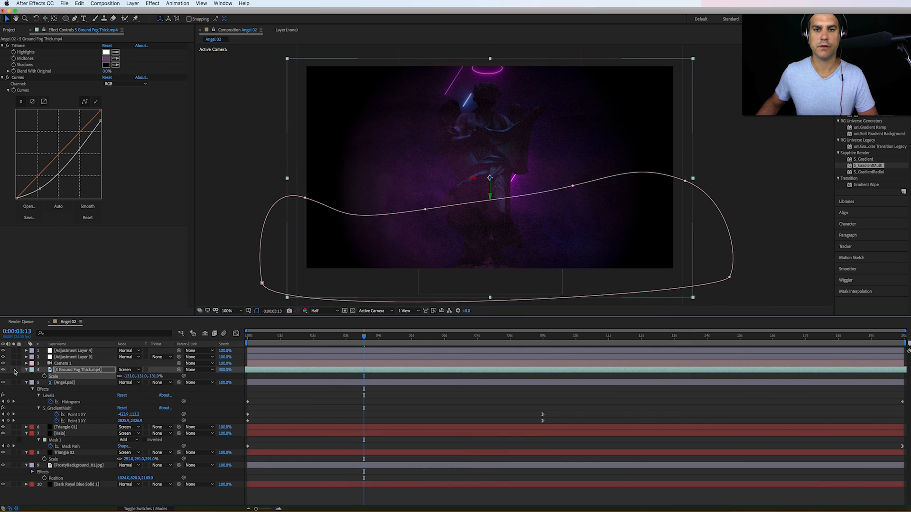
# Step: At 0:00:06:07, move the ground fog mask up over the statue's upper half and rotate it 180 degrees
pyautogui.press('m')
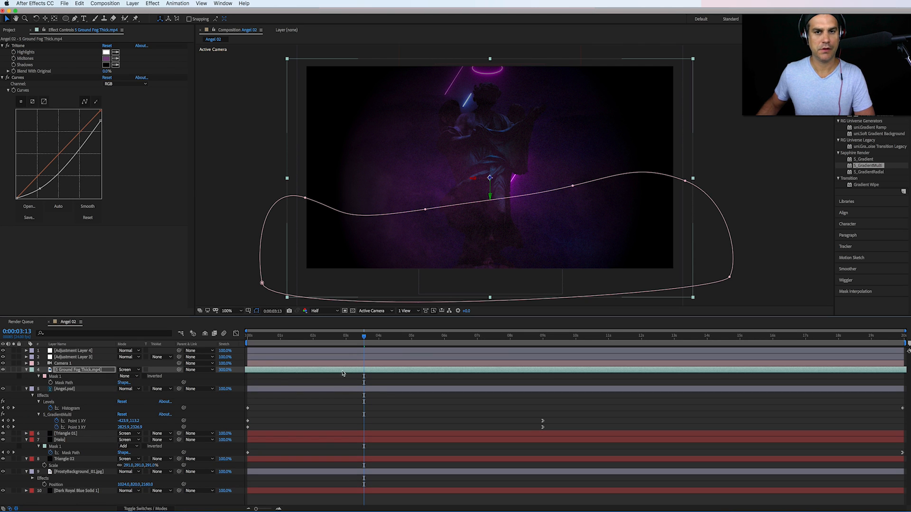
pyautogui.moveTo(365, 336); pyautogui.dragTo(454, 340)
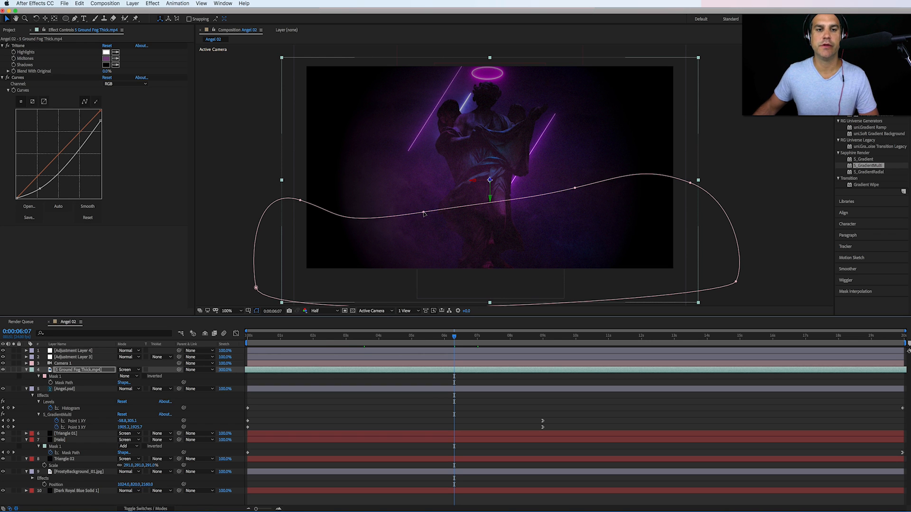
pyautogui.moveTo(424, 214); pyautogui.dragTo(428, 67)
pyautogui.click(303, 144)
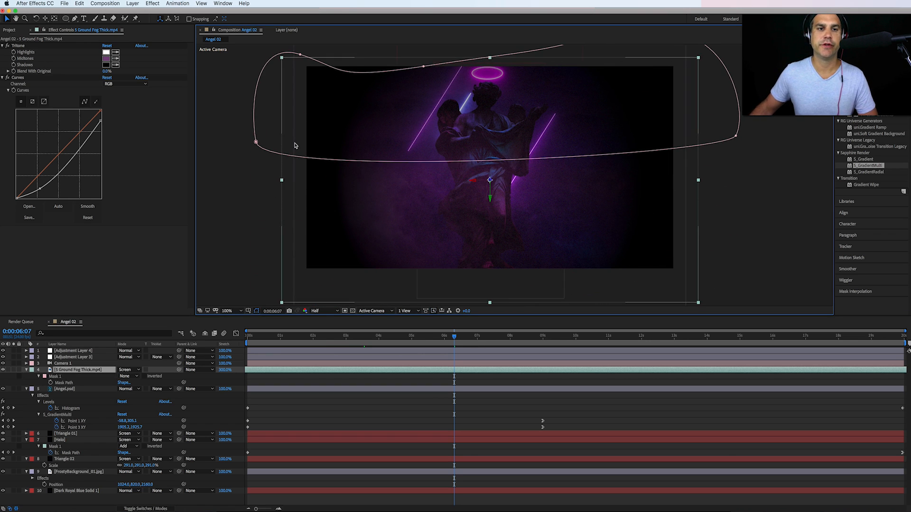
pyautogui.doubleClick(255, 142)
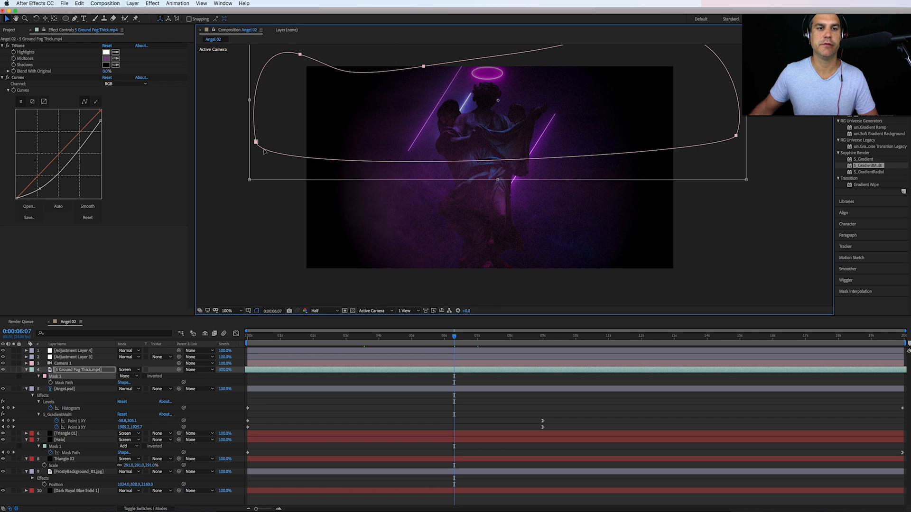
pyautogui.moveTo(240, 179); pyautogui.dragTo(675, 216)
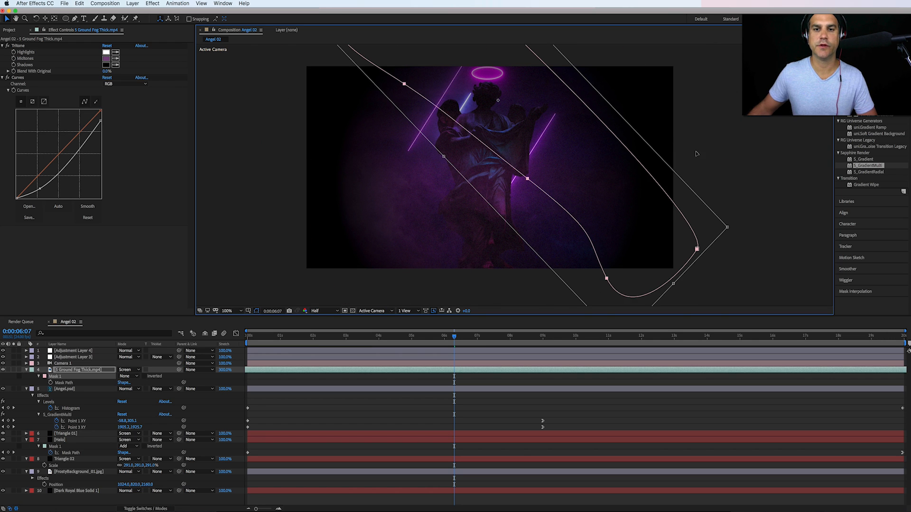
pyautogui.moveTo(696, 153); pyautogui.dragTo(715, 99)
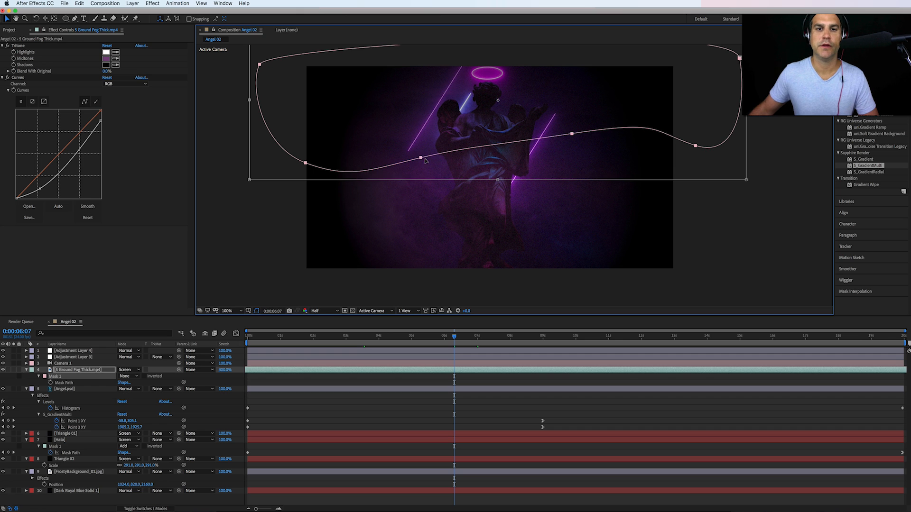
pyautogui.moveTo(420, 159); pyautogui.dragTo(411, 146)
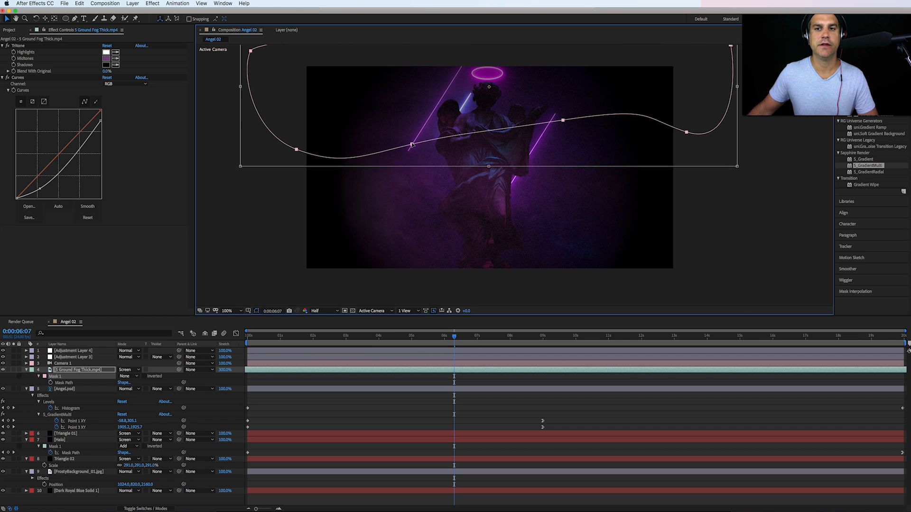
pyautogui.press('Return')
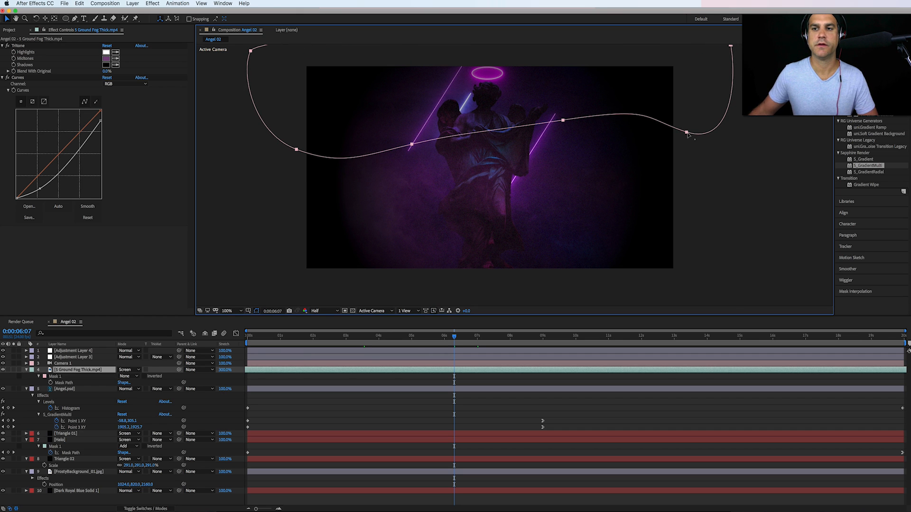
# Step: Adjust the points along the mask's lower edge, lower that edge to the statue's waist and set the mask mode to Subtract
pyautogui.click(687, 132)
pyautogui.moveTo(567, 121); pyautogui.dragTo(545, 121)
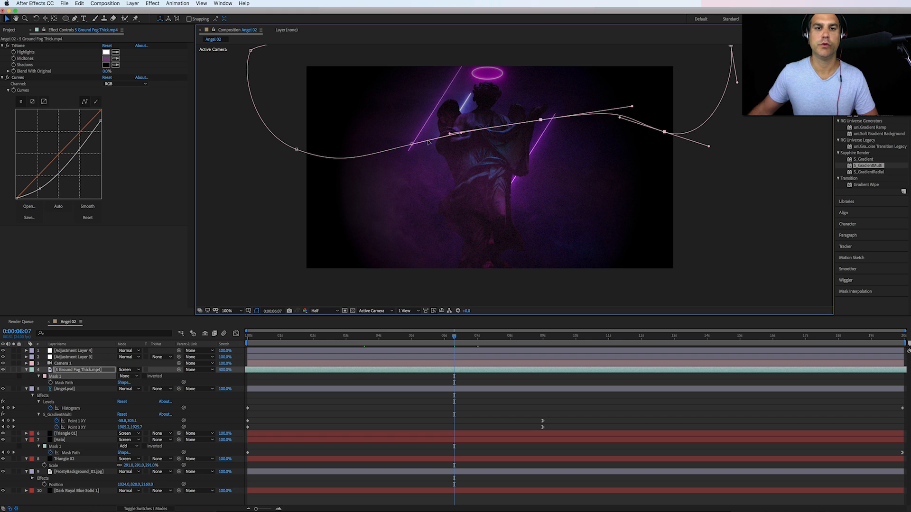
pyautogui.keyDown('shift'); pyautogui.click(412, 143); pyautogui.keyUp('shift')
pyautogui.moveTo(285, 151); pyautogui.dragTo(286, 192)
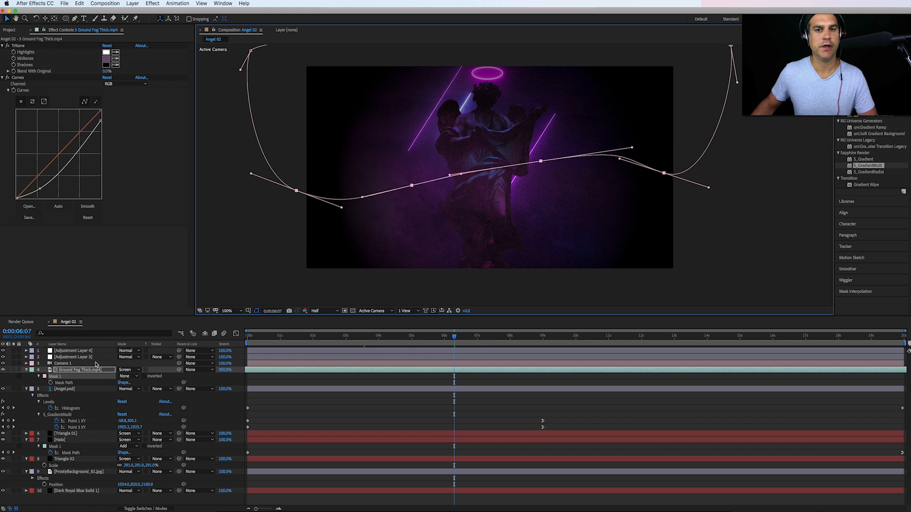
pyautogui.click(130, 377)
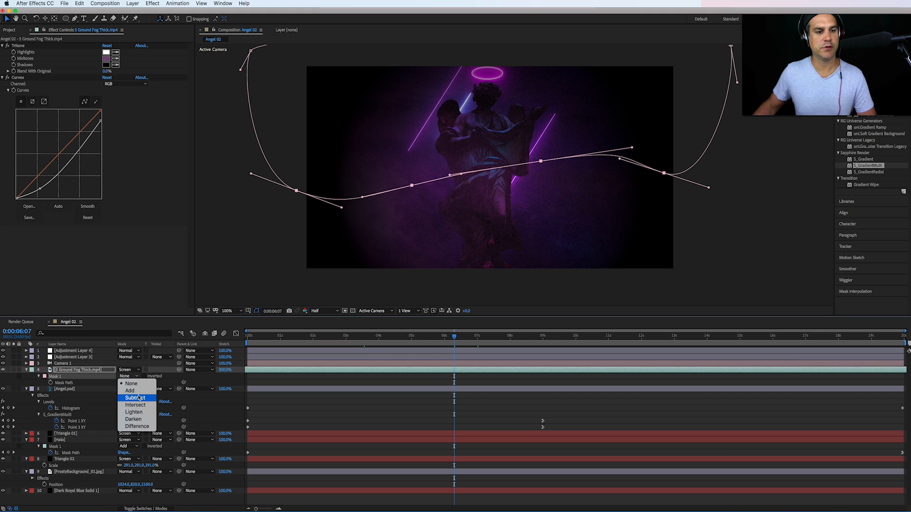
pyautogui.click(135, 398)
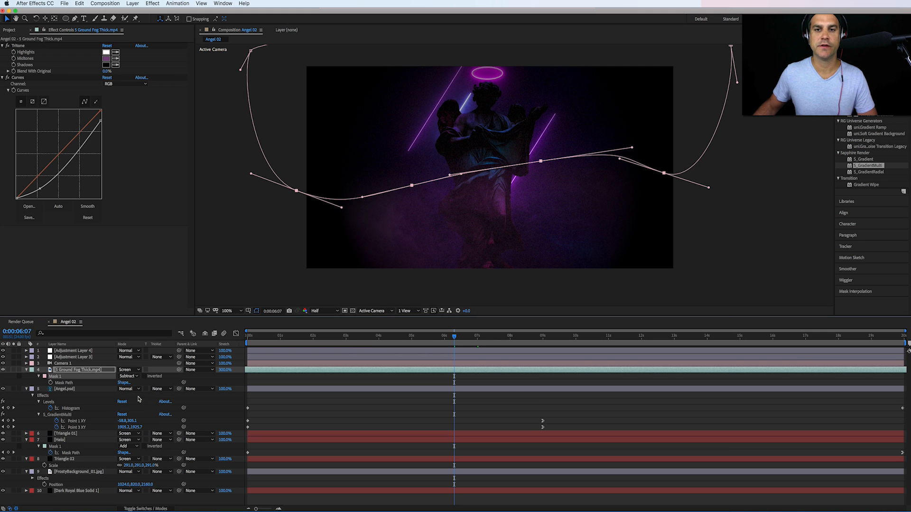
# Step: Set the ground fog mask's feather to 1028 pixels and adjust the height of its lower edge to the statue's waist
pyautogui.click(542, 162)
pyautogui.moveTo(541, 163); pyautogui.dragTo(542, 117)
pyautogui.press('f')
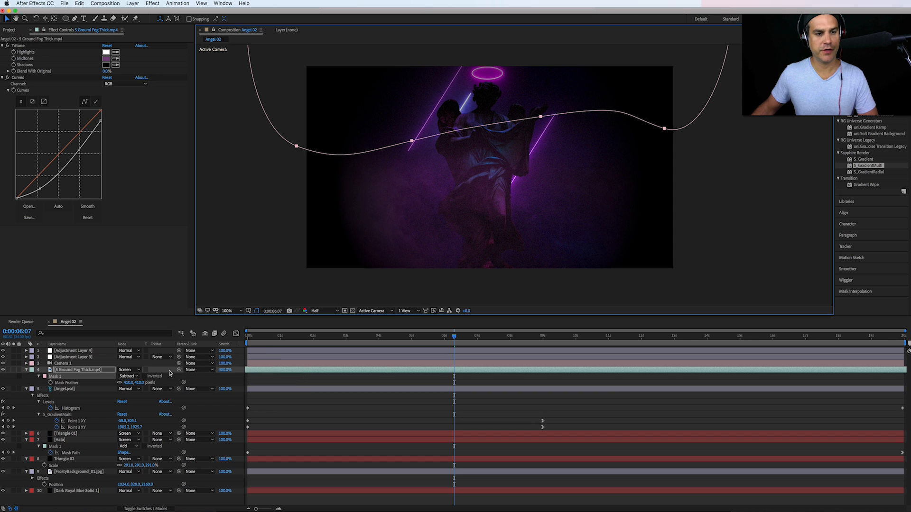
pyautogui.moveTo(127, 383); pyautogui.dragTo(294, 374)
pyautogui.moveTo(541, 117); pyautogui.dragTo(531, 162)
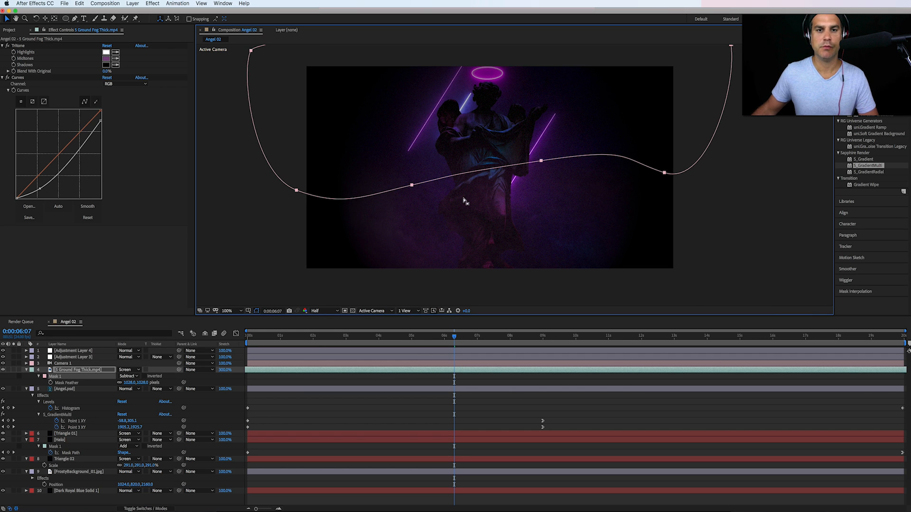
# Step: Reshape the mask's lower edge into an arch over the statue's chest that dips near the frame's bottom on both sides
pyautogui.moveTo(417, 187); pyautogui.dragTo(441, 197)
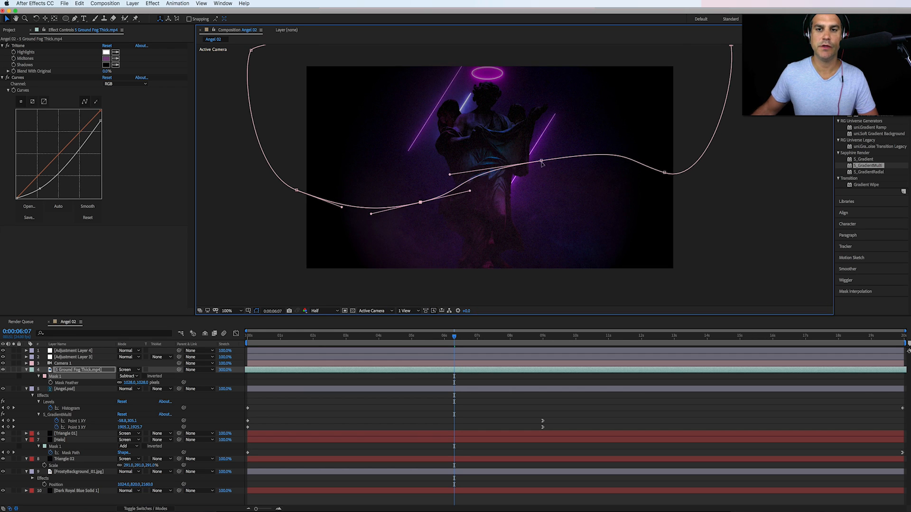
pyautogui.moveTo(540, 160); pyautogui.dragTo(485, 108)
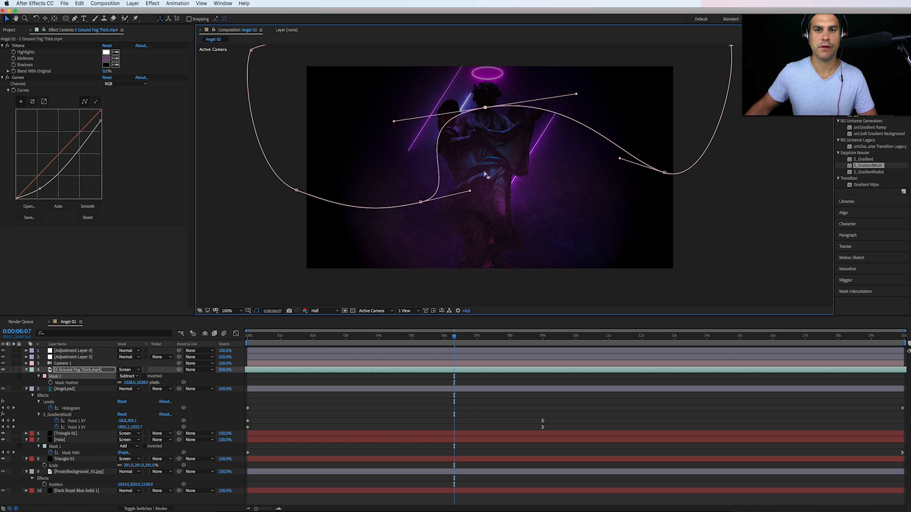
pyautogui.moveTo(665, 173); pyautogui.dragTo(624, 231)
pyautogui.moveTo(486, 108)
pyautogui.mouseDown()
pyautogui.moveTo(482, 90)
pyautogui.moveTo(483, 104)
pyautogui.mouseUp()
pyautogui.moveTo(421, 203); pyautogui.dragTo(407, 248)
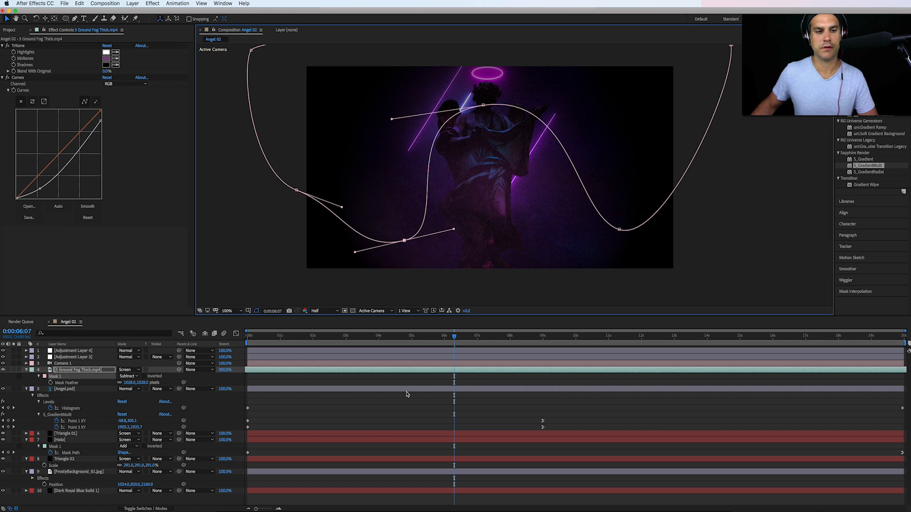
# Step: Try the ground fog layer at 57% opacity and scrub through the composition to 0:00:05:14
pyautogui.press('t')
pyautogui.moveTo(130, 378); pyautogui.dragTo(112, 382)
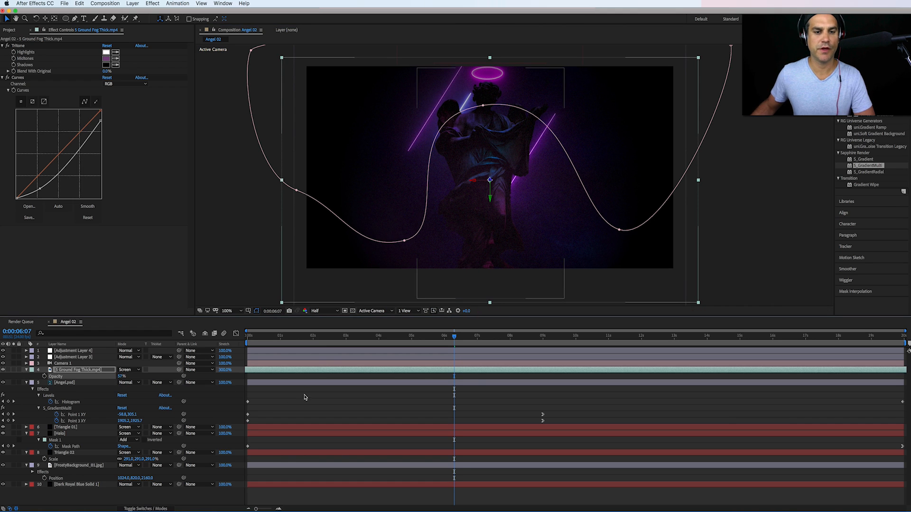
pyautogui.click(307, 398)
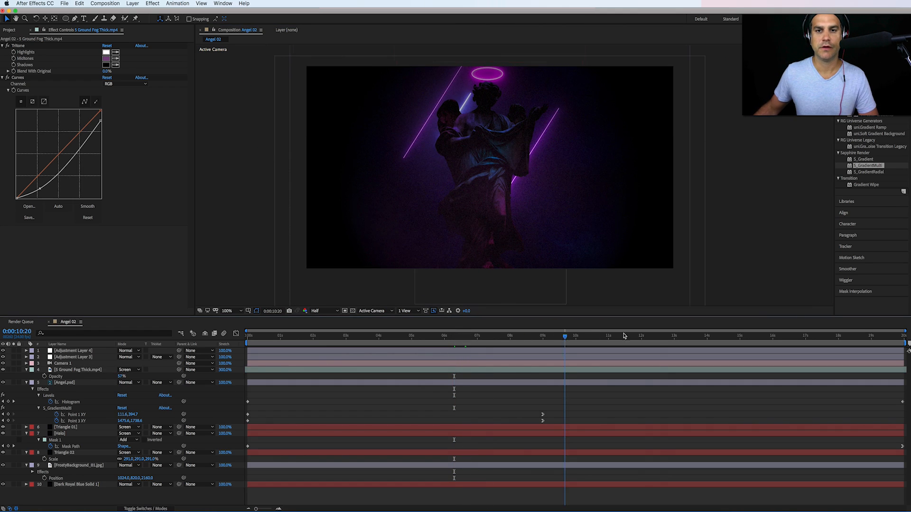
pyautogui.click(664, 338)
pyautogui.moveTo(770, 351); pyautogui.dragTo(433, 351)
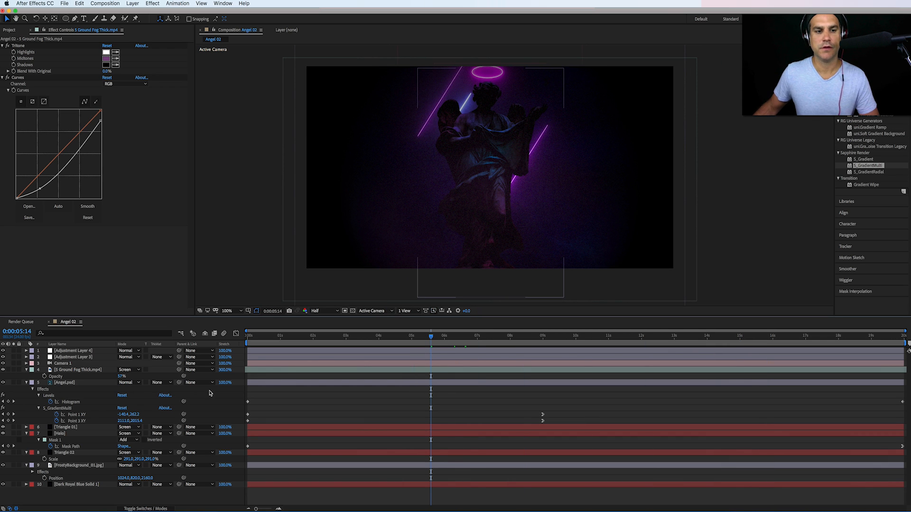
# Step: Set the ground fog layer's opacity to 100% and compare the composition with the fog hidden and shown
pyautogui.click(3, 371)
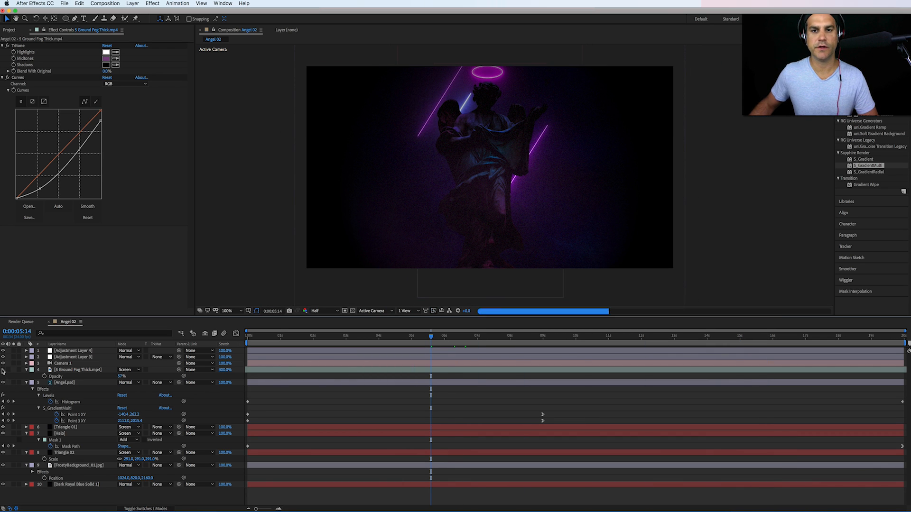
pyautogui.click(3, 370)
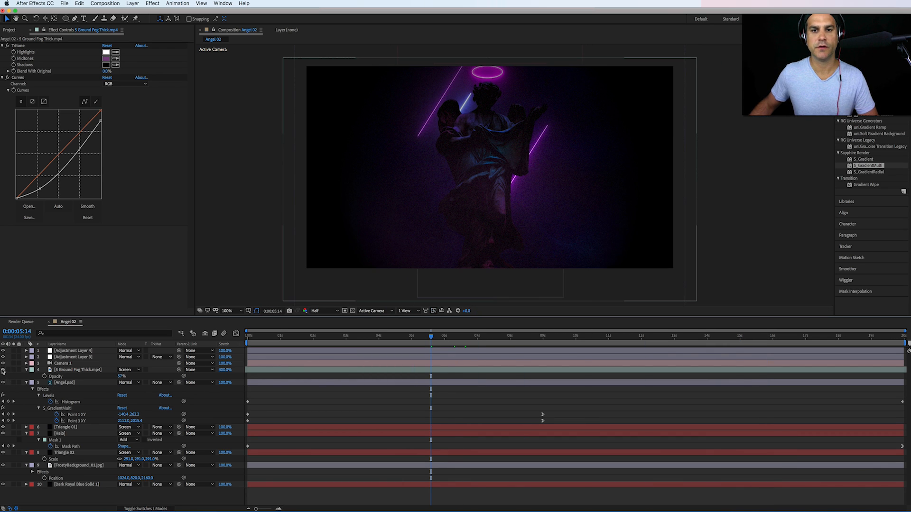
pyautogui.click(62, 370)
pyautogui.moveTo(122, 377); pyautogui.dragTo(139, 376)
pyautogui.click(4, 377)
pyautogui.click(3, 370)
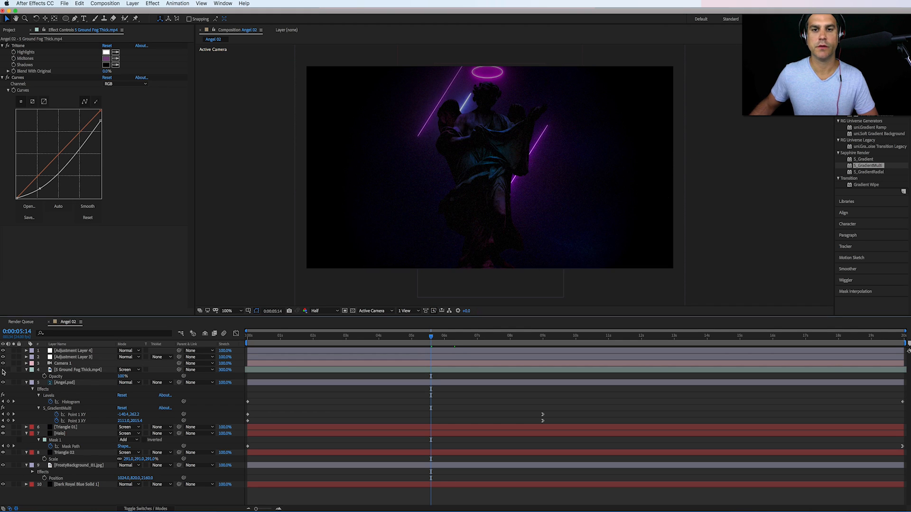
pyautogui.click(3, 370)
pyautogui.click(2, 370)
pyautogui.click(3, 370)
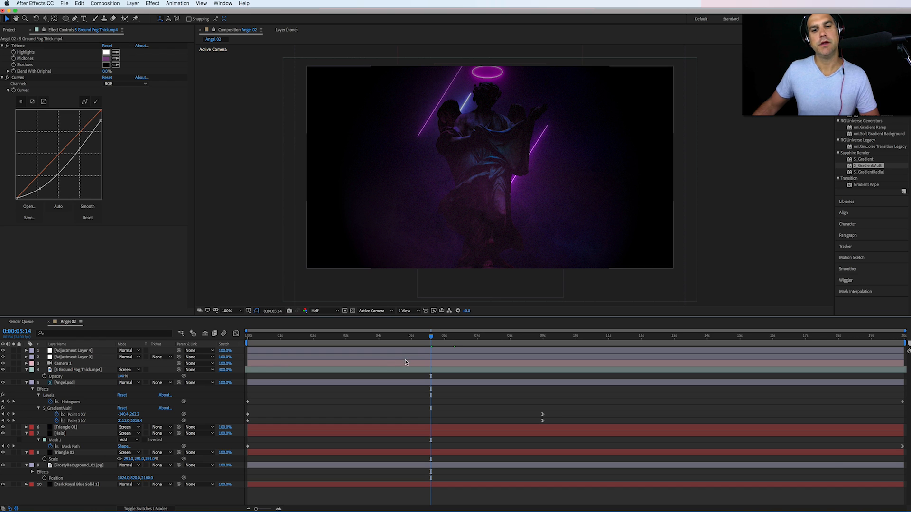
# Step: Preview the composition from 0:00:15:05 and create a new adjustment layer above Adjustment Layer 4
pyautogui.moveTo(431, 336); pyautogui.dragTo(746, 348)
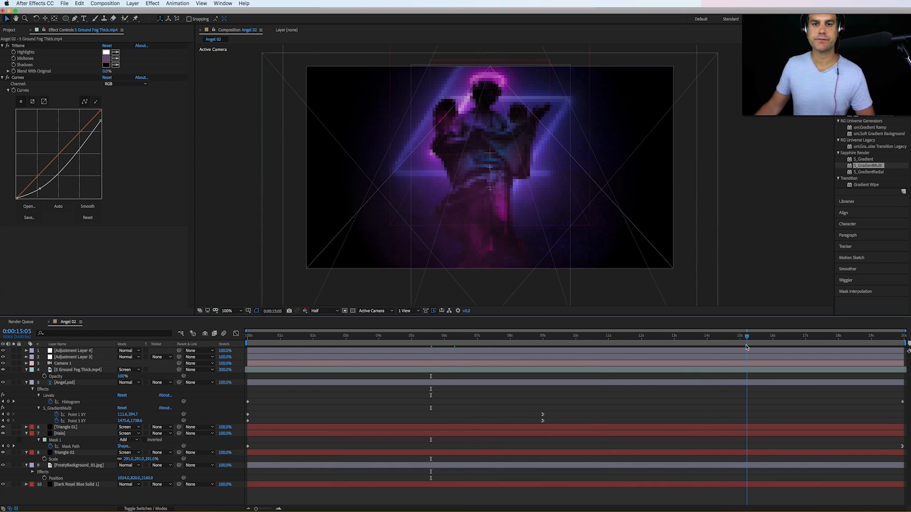
pyautogui.press('space')
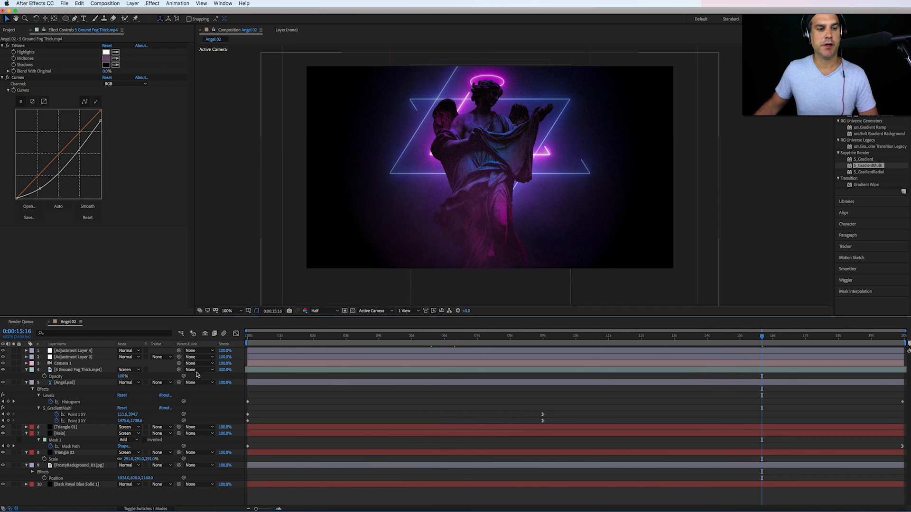
pyautogui.click(95, 352)
pyautogui.click(151, 3)
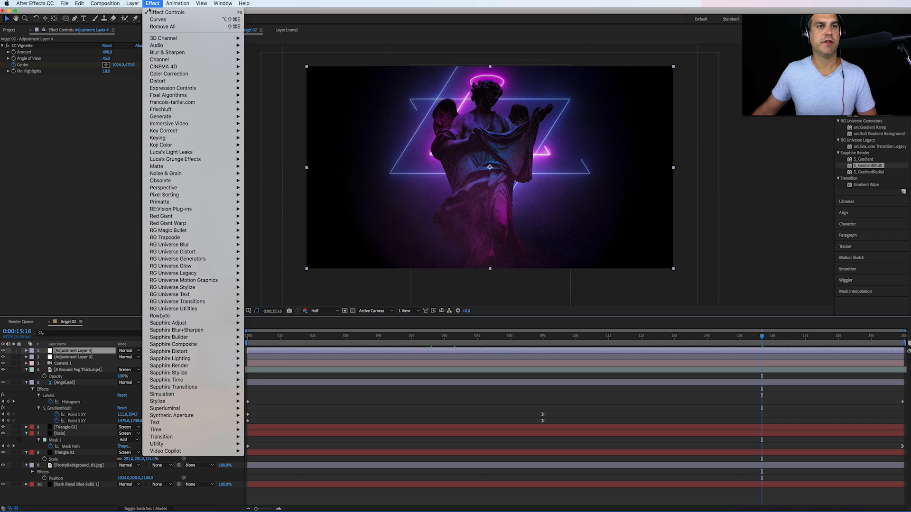
pyautogui.moveTo(133, 4)
pyautogui.moveTo(169, 13)
pyautogui.click(264, 57)
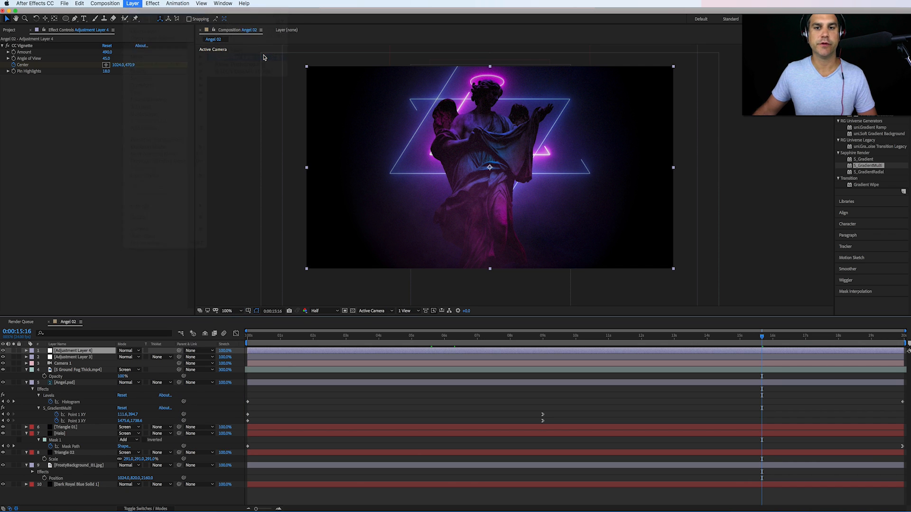
# Step: Apply the Sapphire S_WarpChroma effect to the new adjustment layer
pyautogui.click(152, 4)
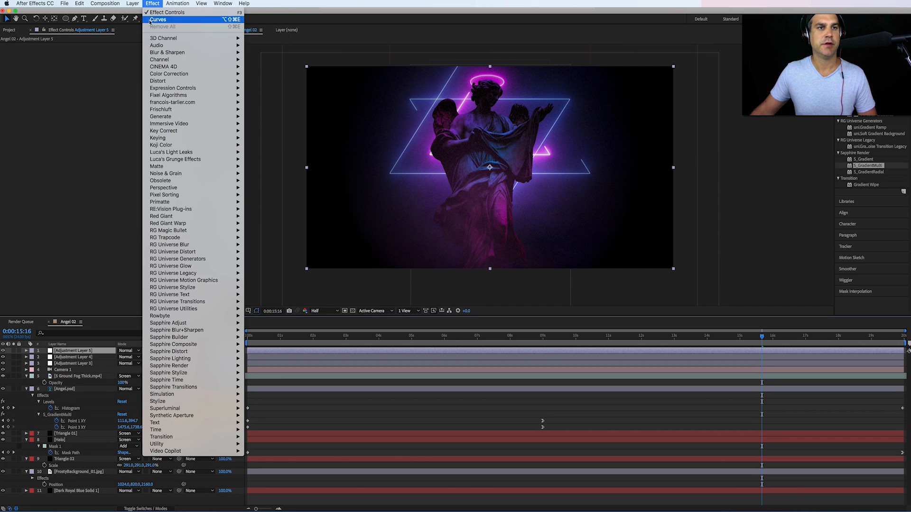
pyautogui.moveTo(173, 352)
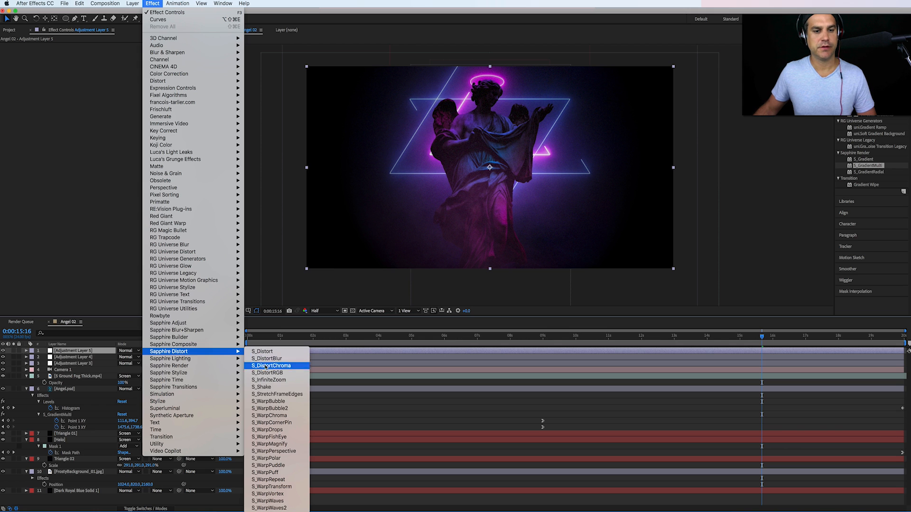
pyautogui.click(281, 416)
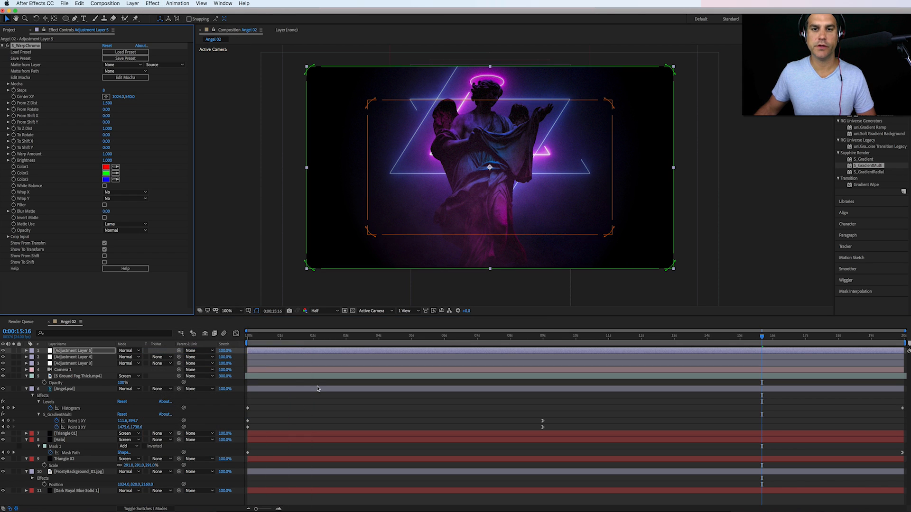
# Step: Compare the Chromatic Aberration and Subtle Warp presets for S_WarpChroma and load the Chromatic Aberration one
pyautogui.click(123, 53)
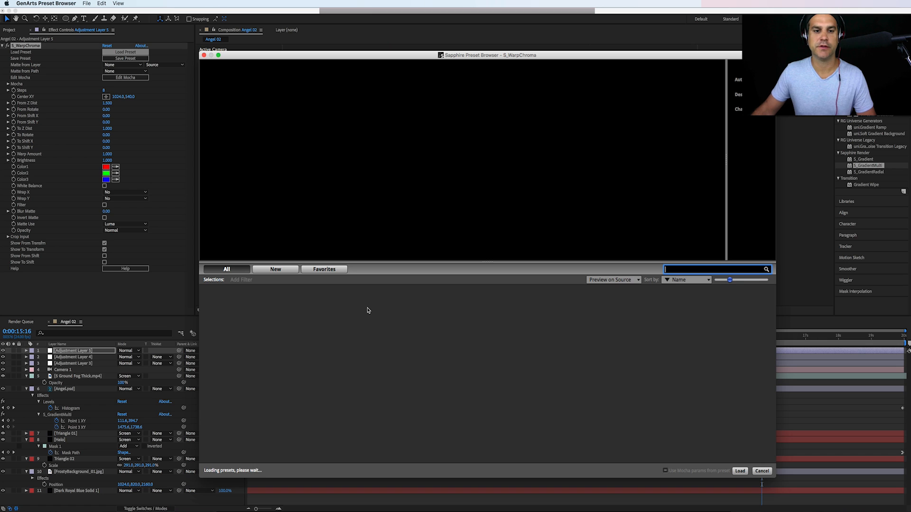
pyautogui.click(312, 317)
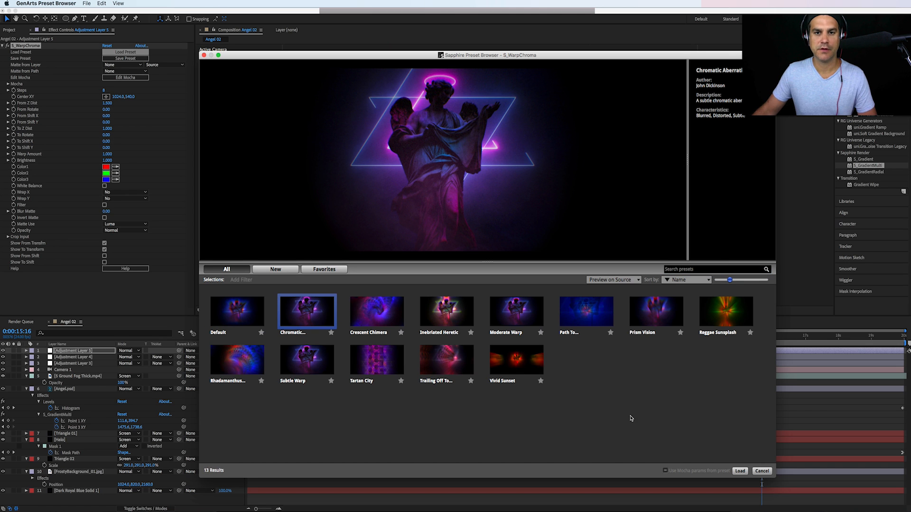
pyautogui.click(320, 359)
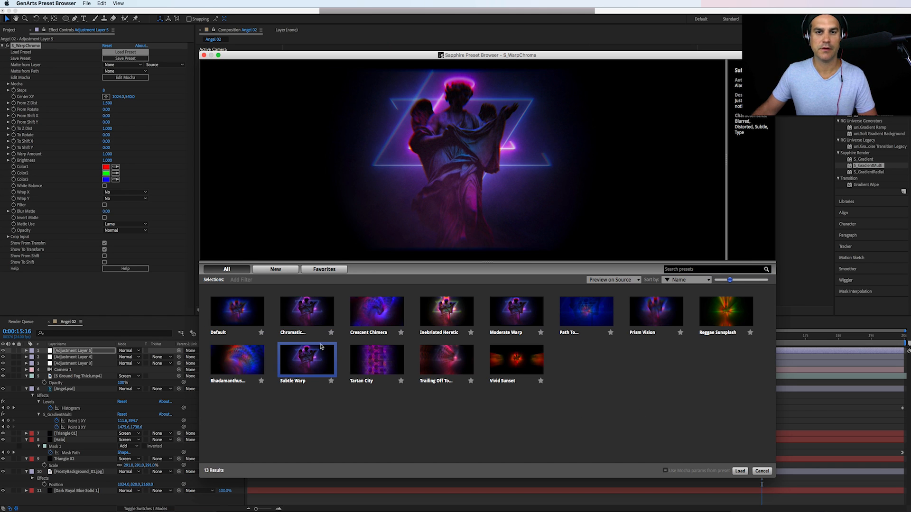
pyautogui.click(308, 322)
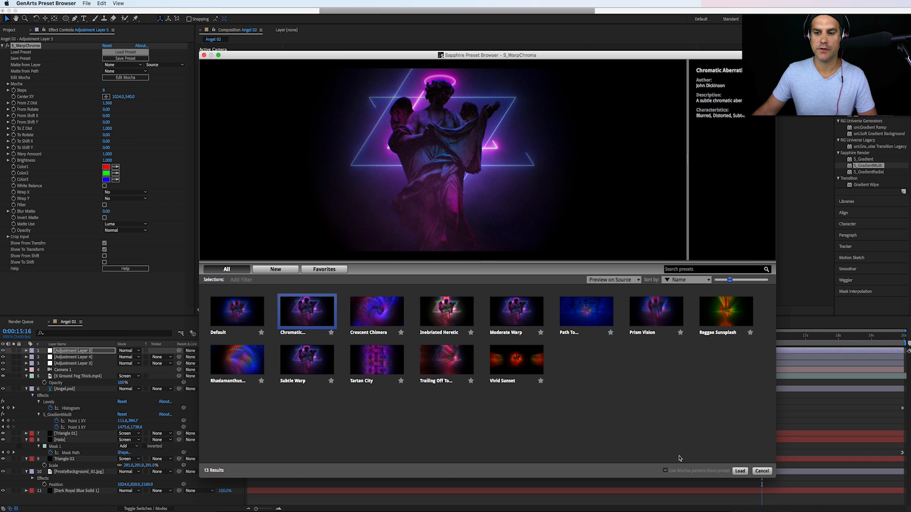
pyautogui.click(740, 471)
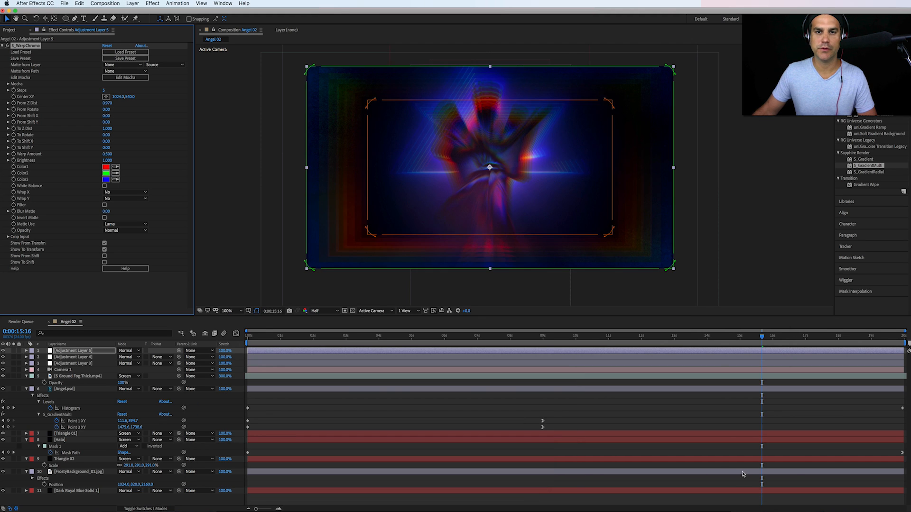
# Step: Compare the frame with the S_WarpChroma adjustment layer hidden and shown, and move that layer directly below Adjustment Layer 4
pyautogui.click(541, 421)
pyautogui.click(66, 350)
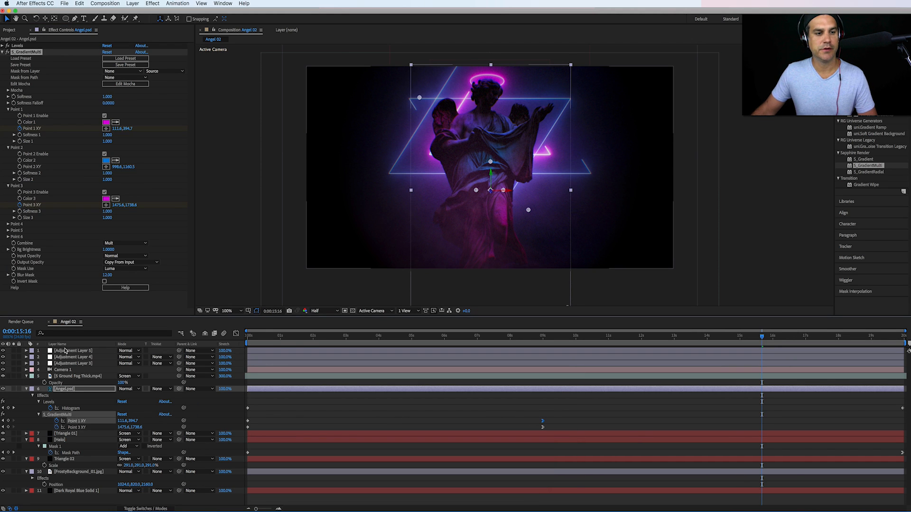
pyautogui.click(3, 351)
pyautogui.click(4, 351)
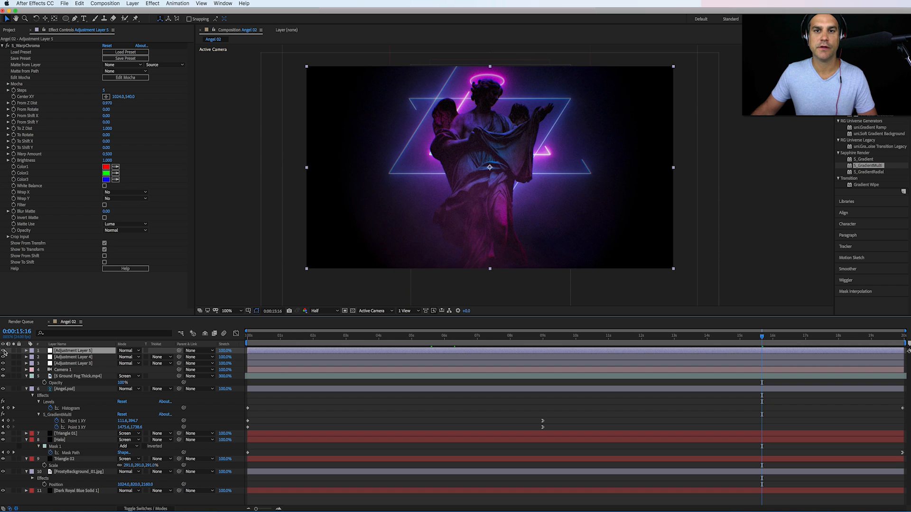
pyautogui.moveTo(49, 352); pyautogui.dragTo(63, 361)
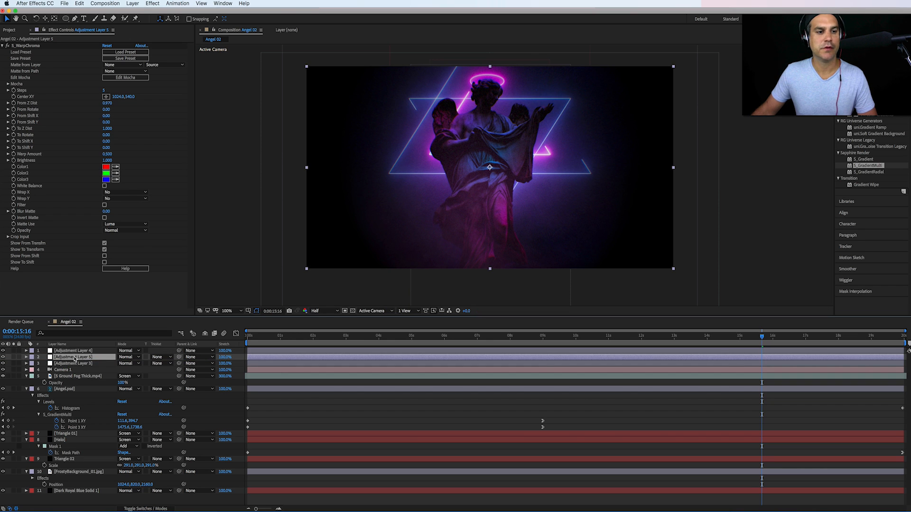
# Step: Rename the adjustment layer carrying the CC Vignette effect as Vignette
pyautogui.click(73, 351)
pyautogui.press('Return')
pyautogui.write('Vi')
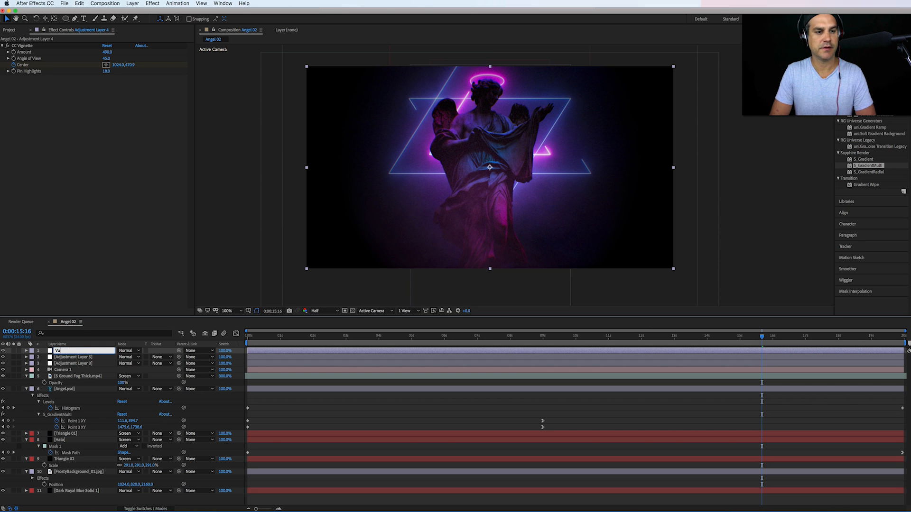
pyautogui.write('gnett')
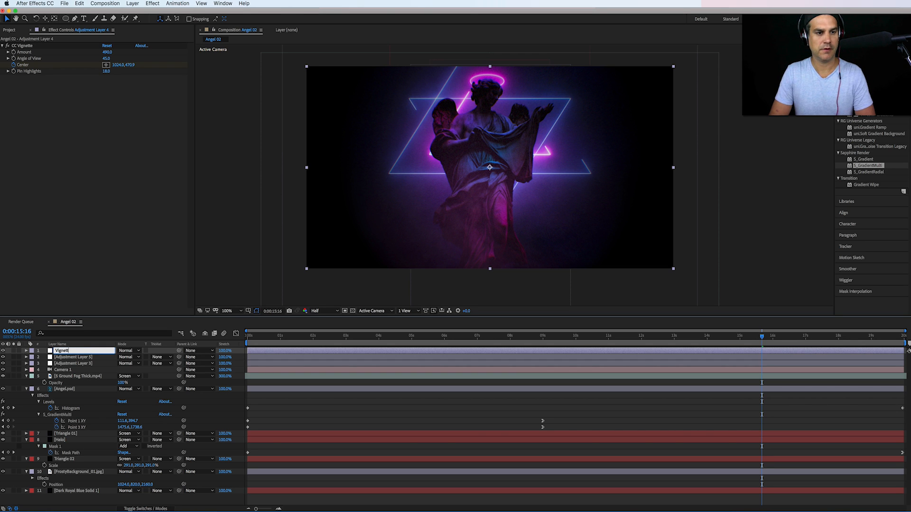
pyautogui.write('e')
pyautogui.press('Return')
# Step: Rename the adjustment layer carrying the S_WarpChroma effect as Chroma
pyautogui.click(74, 357)
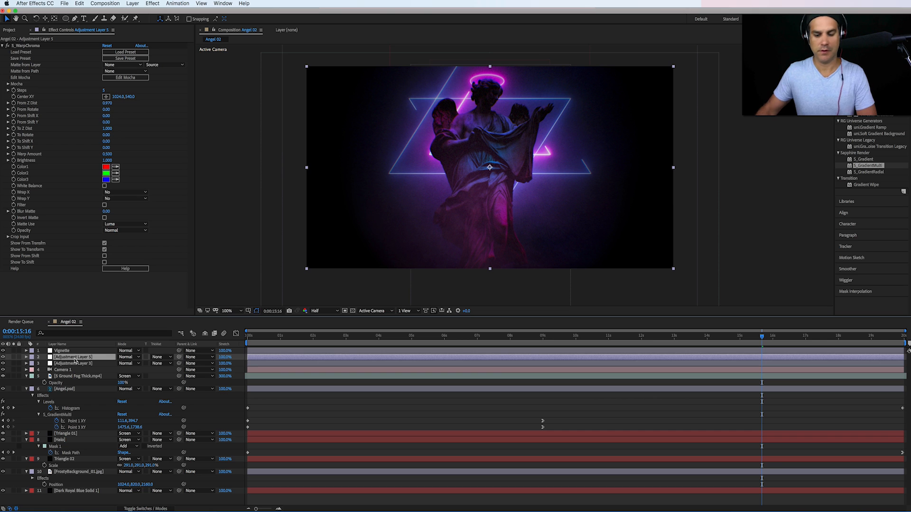
pyautogui.press('Return')
pyautogui.write('Chroma')
pyautogui.press('Return')
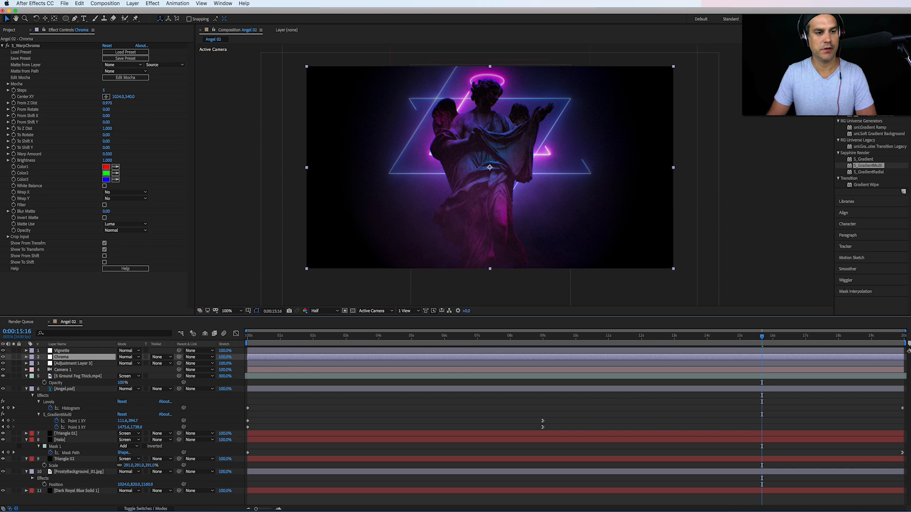
# Step: Rename the adjustment layer carrying the Add Grain effect as Grain and clear the layer selection
pyautogui.click(76, 364)
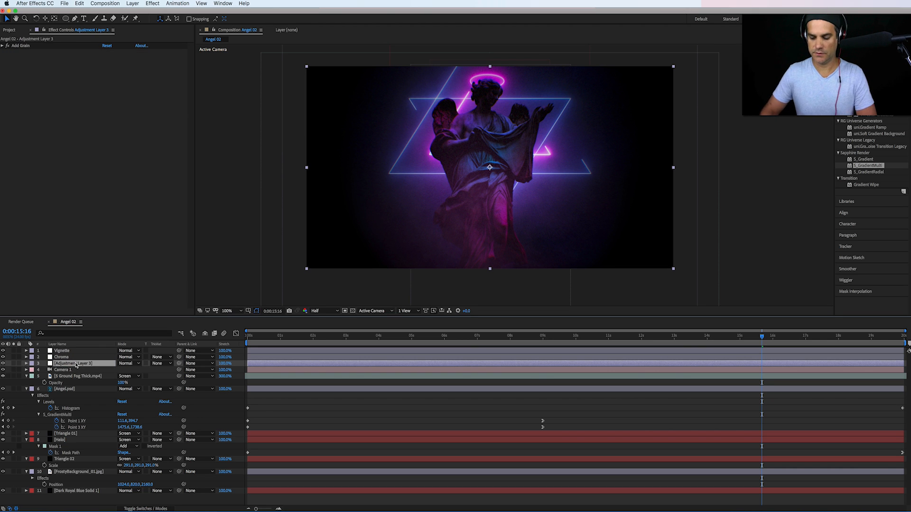
pyautogui.press('Return')
pyautogui.write('Grain')
pyautogui.press('Return')
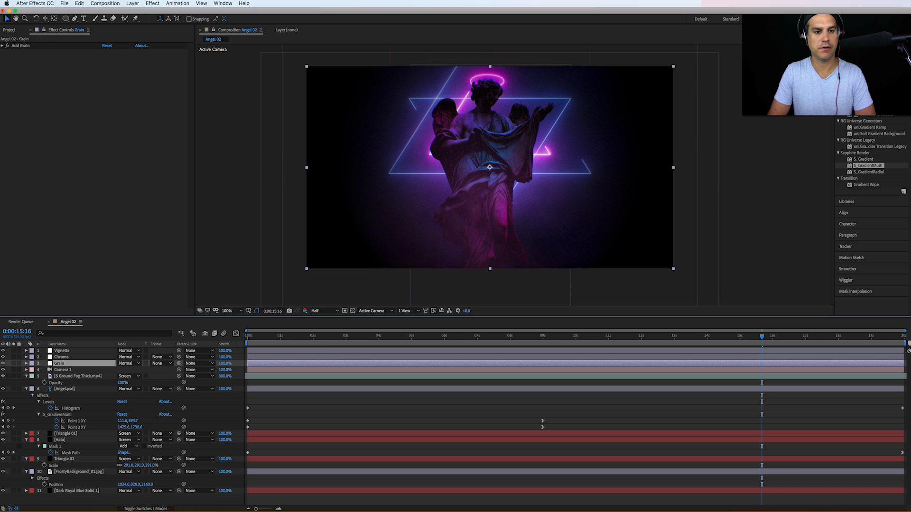
pyautogui.click(583, 403)
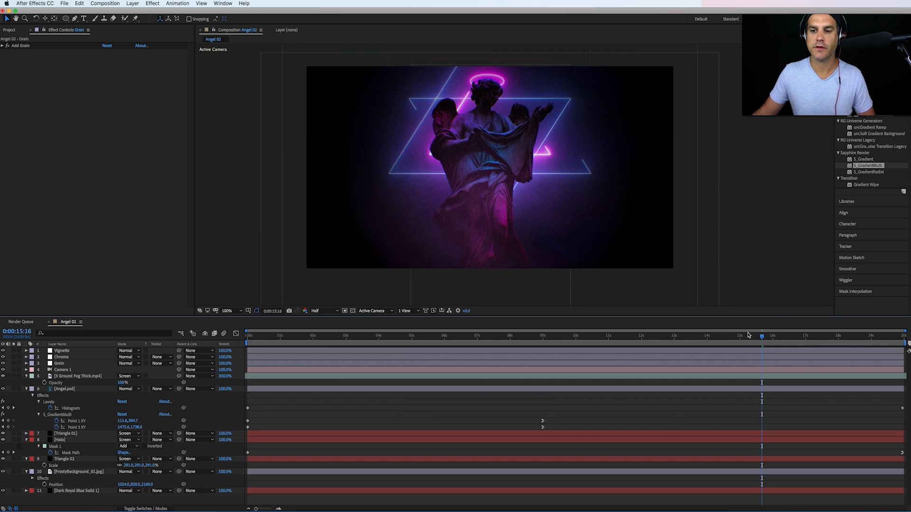
# Step: Check the frame at 0:00:10:05, go to 0:00:14:08, and create a new adjustment layer above the Chroma layer
pyautogui.click(583, 335)
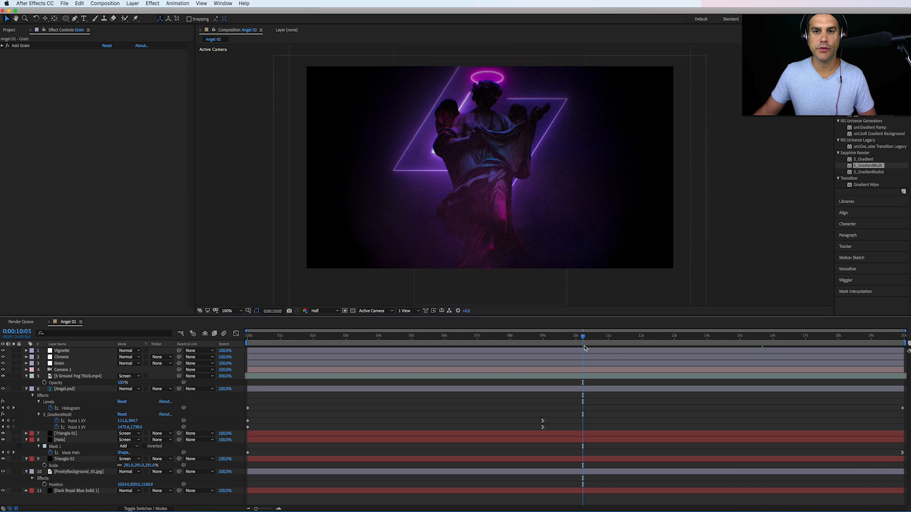
pyautogui.click(718, 336)
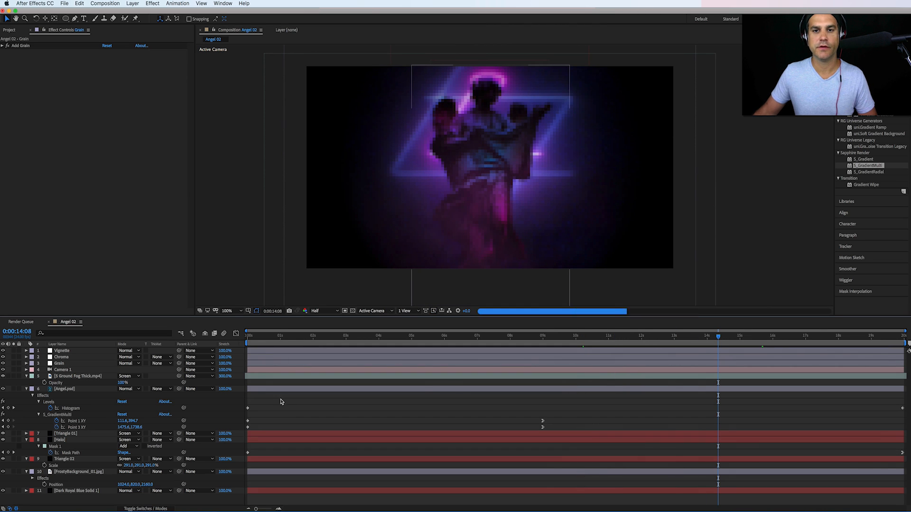
pyautogui.click(63, 358)
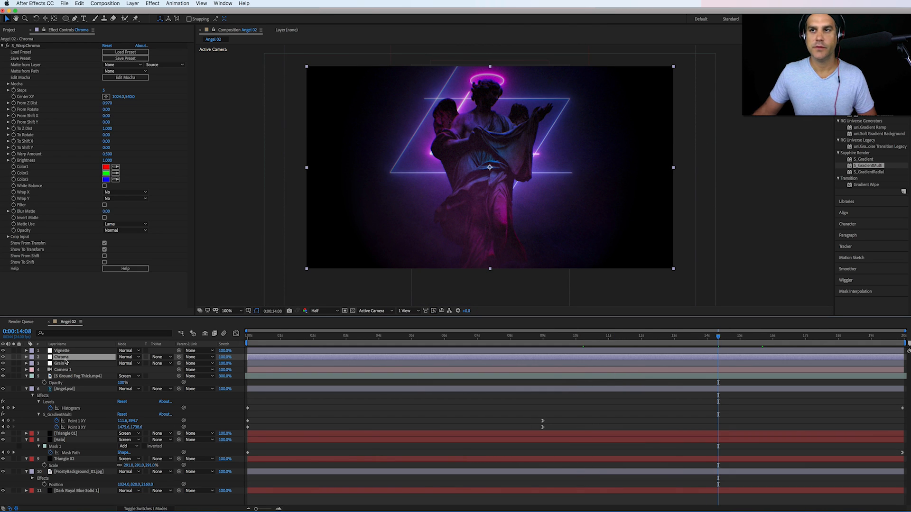
pyautogui.click(131, 3)
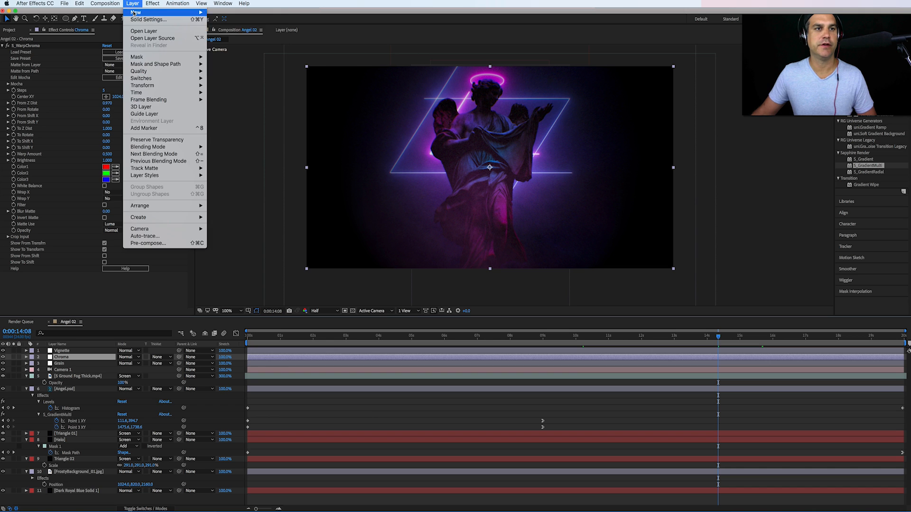
pyautogui.moveTo(142, 12)
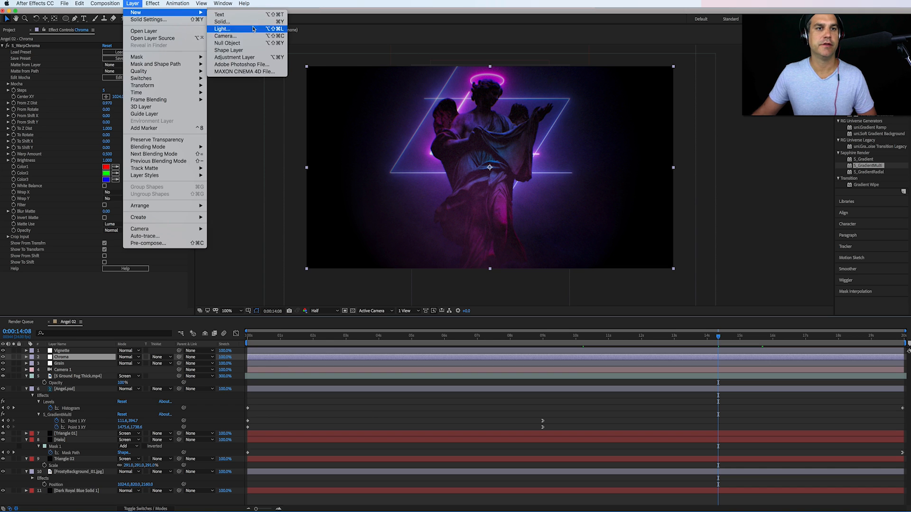
pyautogui.click(254, 57)
# Step: Apply the Sapphire S_Glint effect to the new adjustment layer and move the layer between Chroma and Grain
pyautogui.click(153, 3)
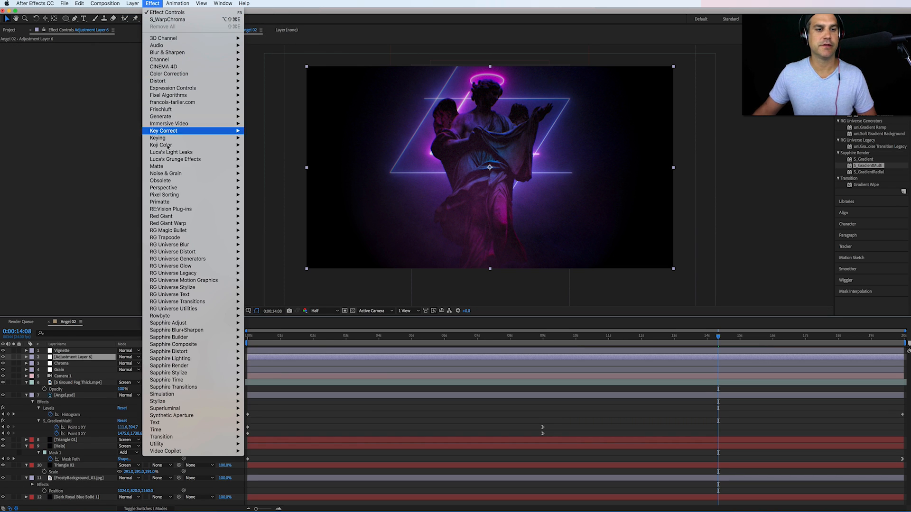
pyautogui.moveTo(194, 360)
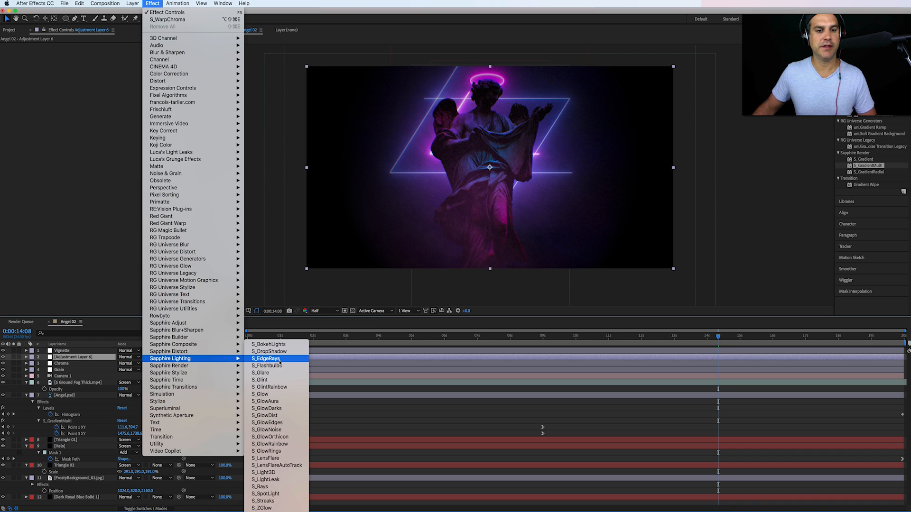
pyautogui.click(281, 380)
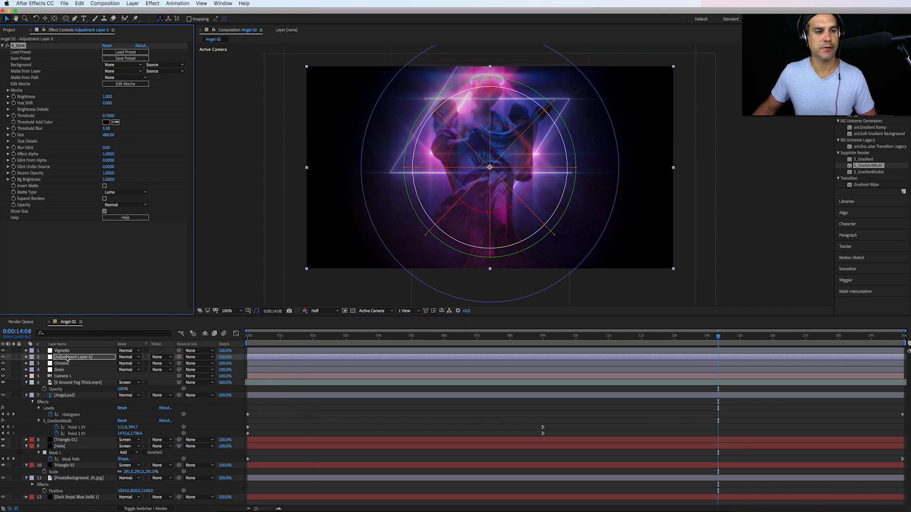
pyautogui.moveTo(68, 357); pyautogui.dragTo(68, 366)
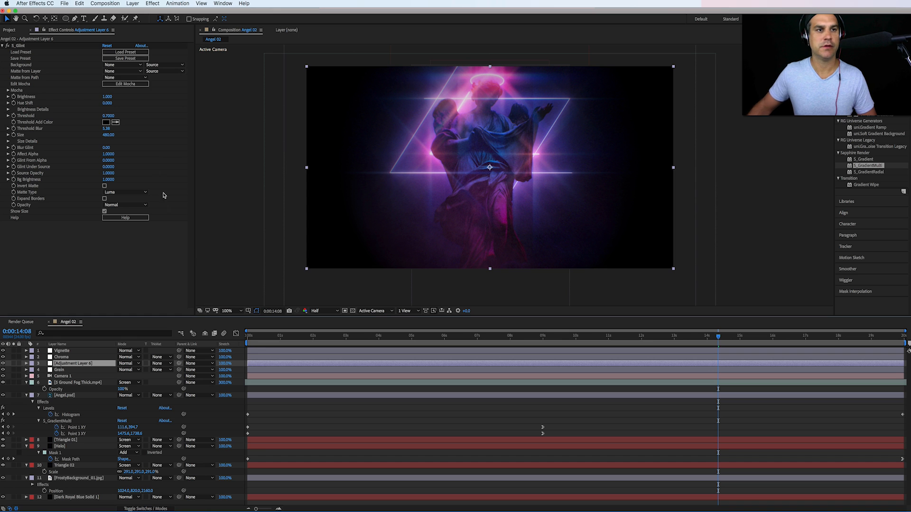
# Step: Browse the S_Glint presets and preview how each one looks on the angel frame
pyautogui.click(125, 52)
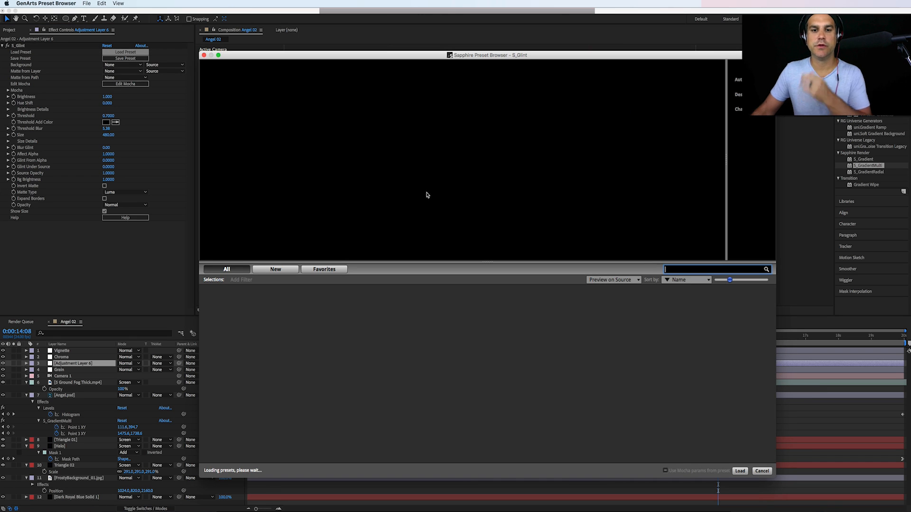
pyautogui.click(320, 312)
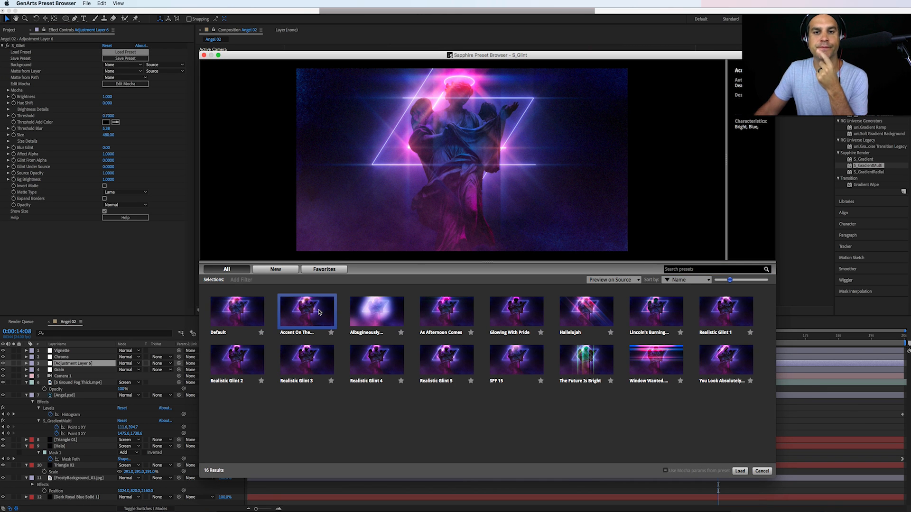
pyautogui.click(252, 313)
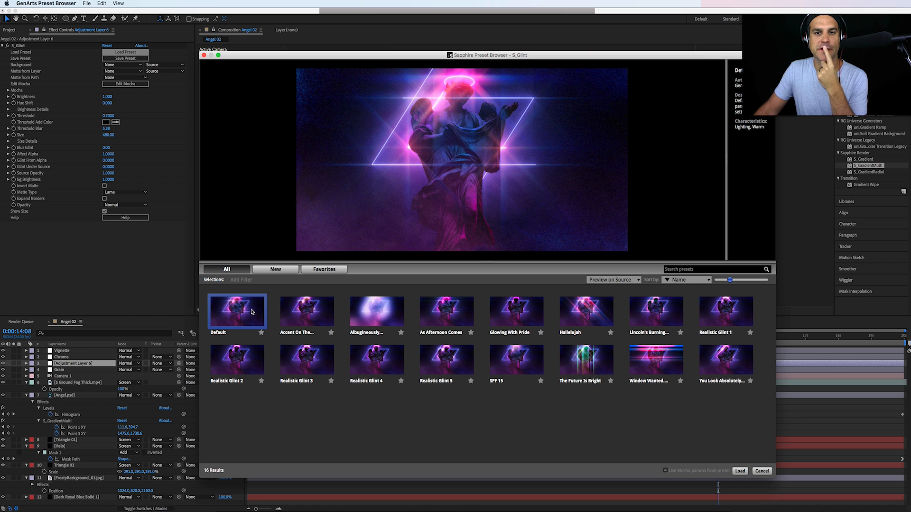
pyautogui.click(305, 319)
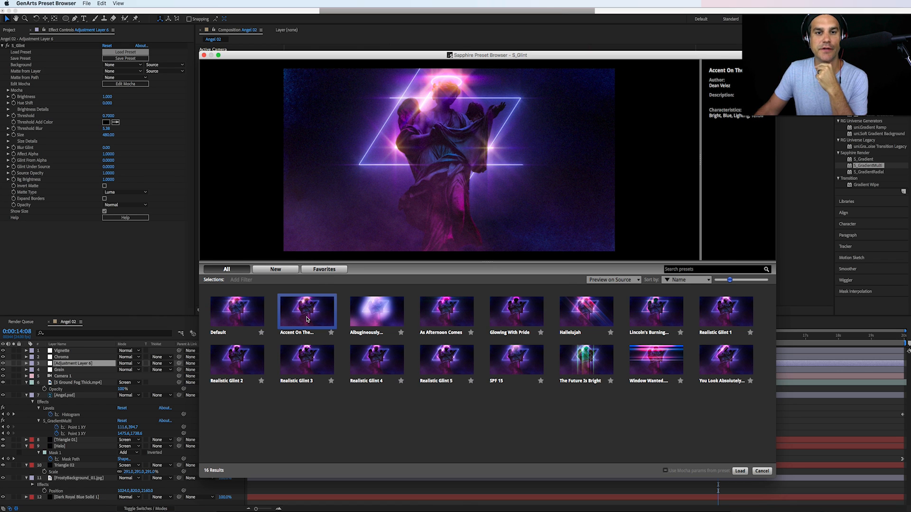
pyautogui.click(360, 318)
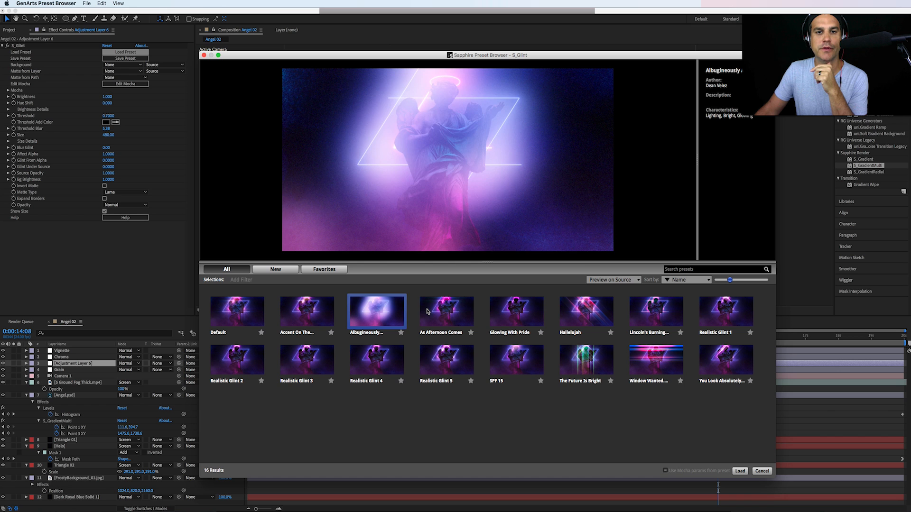
pyautogui.click(445, 311)
pyautogui.click(513, 311)
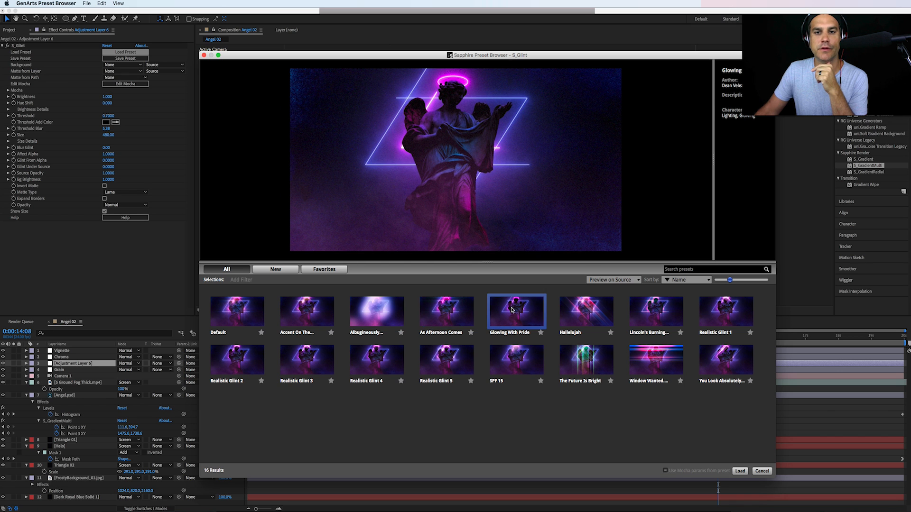
pyautogui.click(570, 314)
pyautogui.click(662, 316)
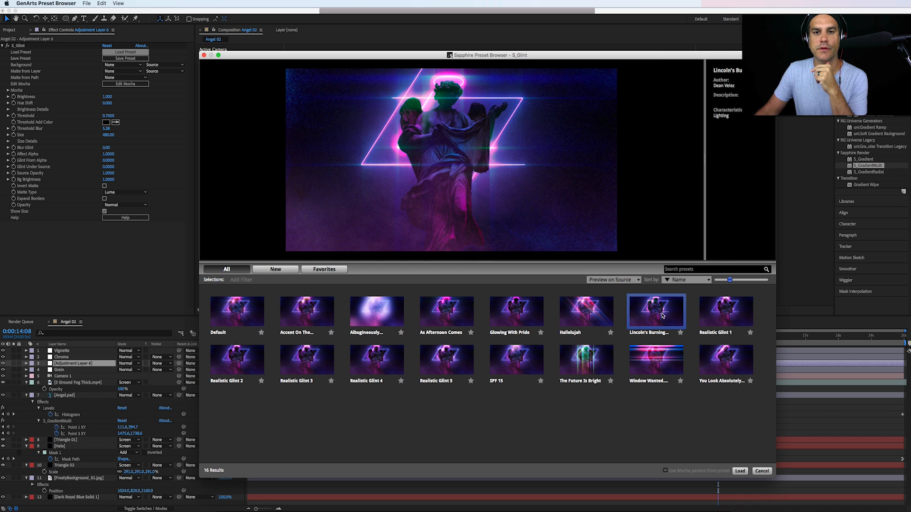
pyautogui.click(722, 318)
pyautogui.click(724, 361)
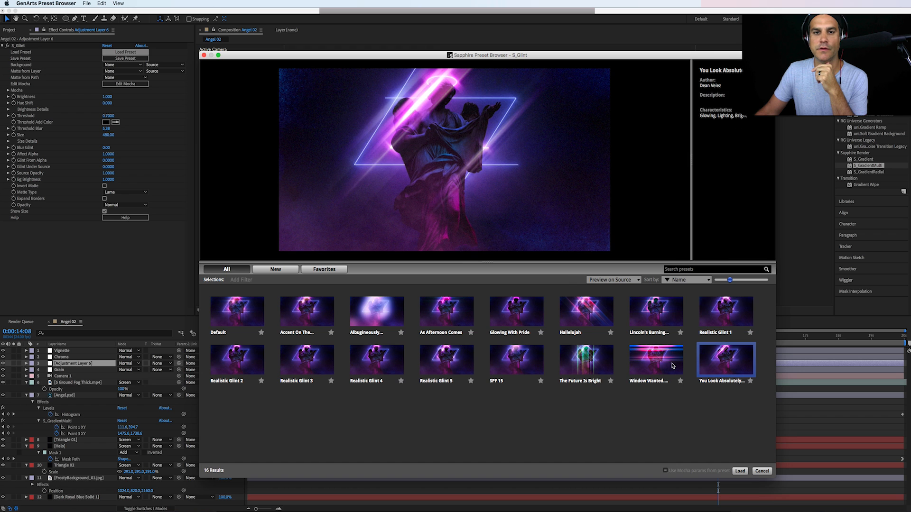
pyautogui.click(668, 365)
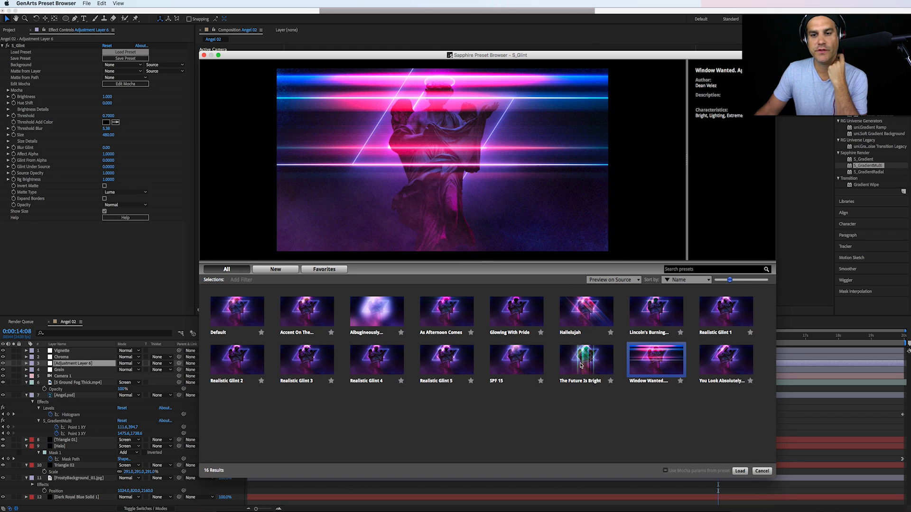
pyautogui.click(583, 365)
pyautogui.click(502, 363)
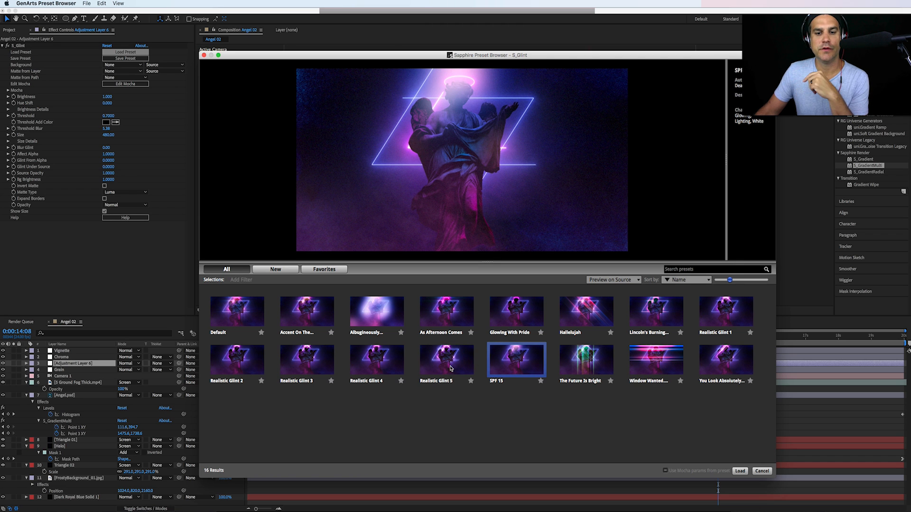
pyautogui.click(390, 365)
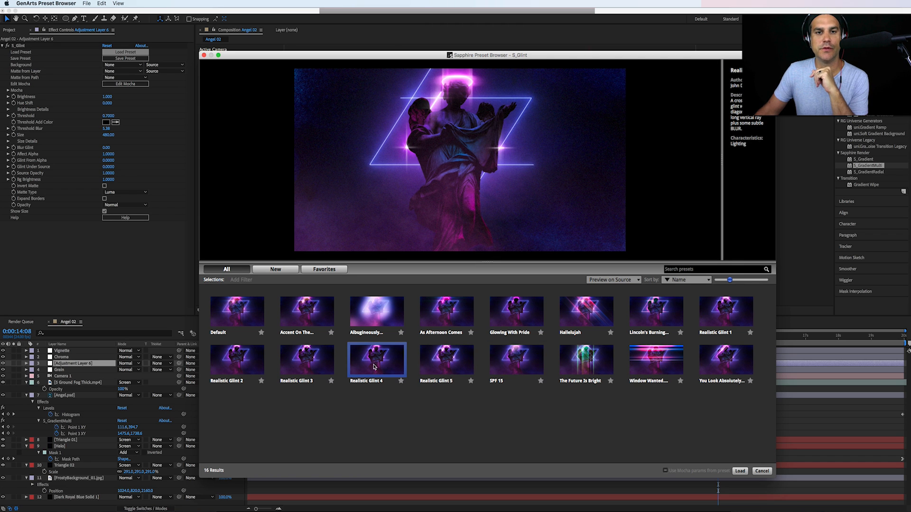
pyautogui.click(313, 367)
pyautogui.click(244, 363)
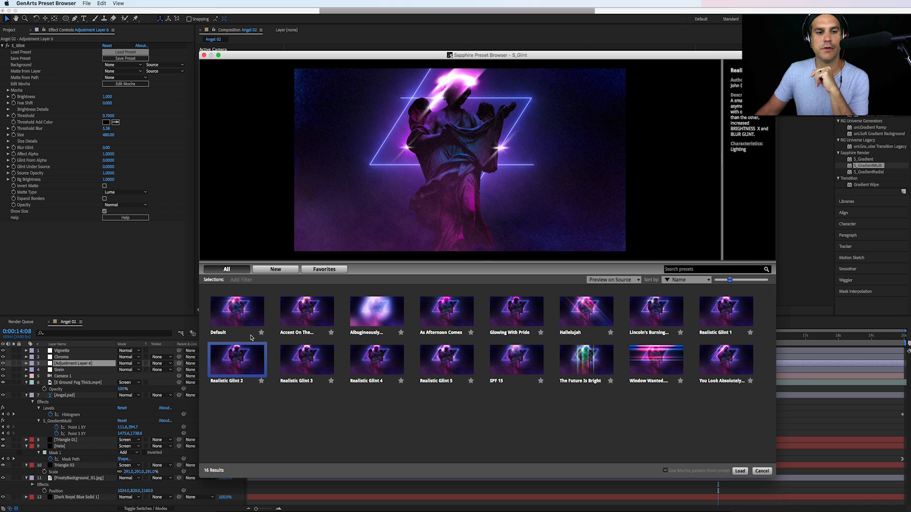
# Step: Compare the Accent On The... and SPF 15 presets, and load SPF 15 into the S_Glint effect
pyautogui.click(302, 317)
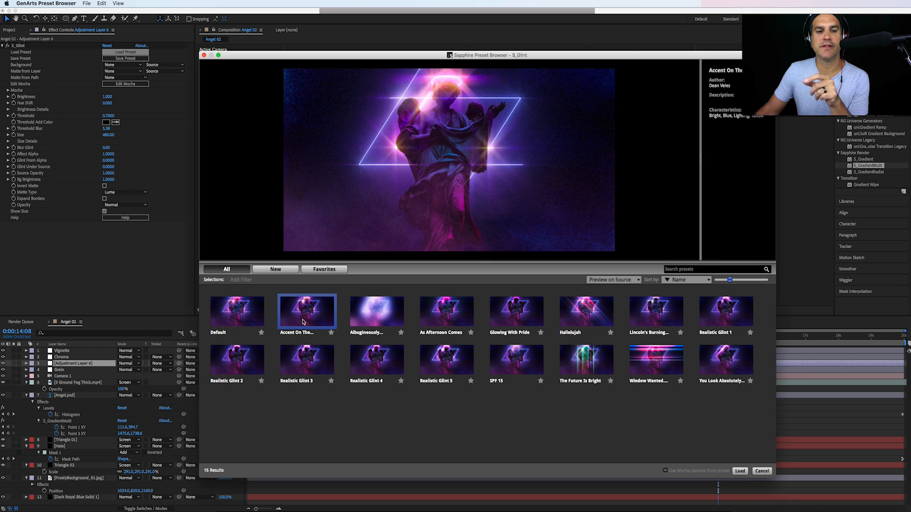
pyautogui.click(519, 364)
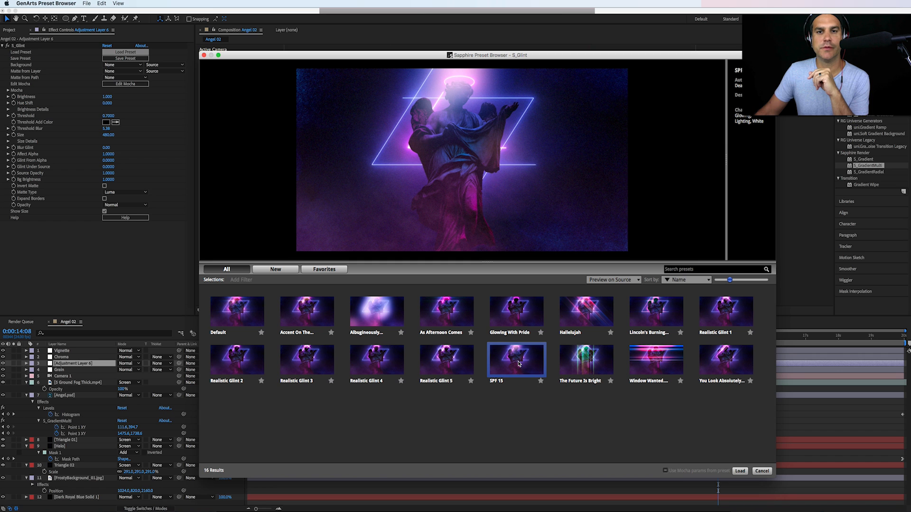
pyautogui.click(740, 471)
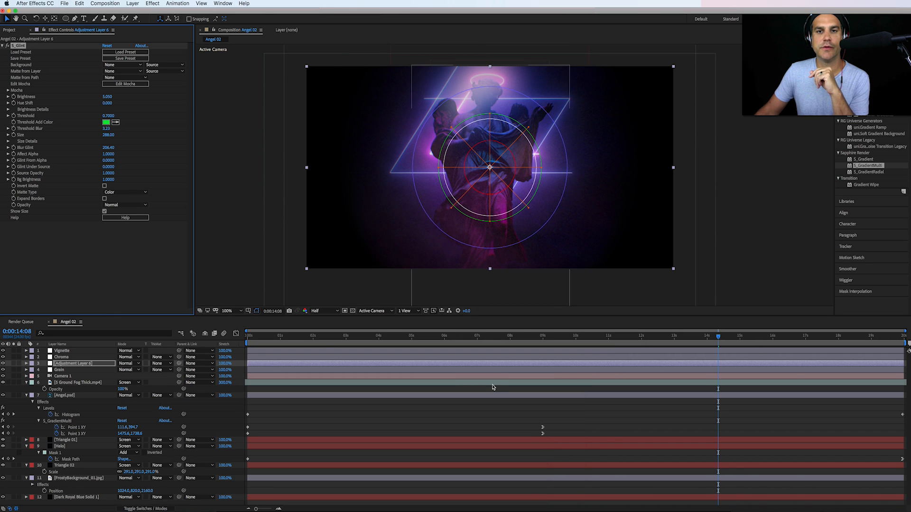
# Step: Compare the frame with and without the glint adjustment layer, and move that layer below Grain
pyautogui.click(3, 363)
pyautogui.click(4, 363)
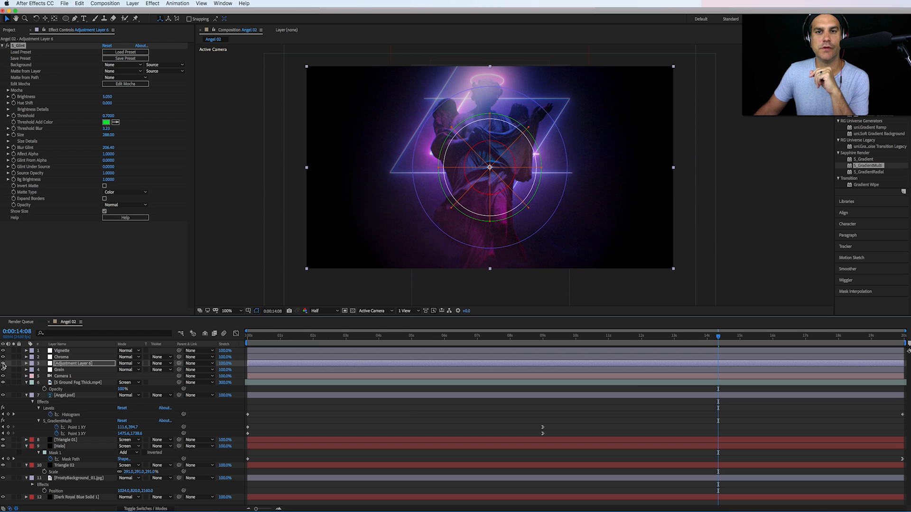
pyautogui.click(4, 364)
pyautogui.click(3, 364)
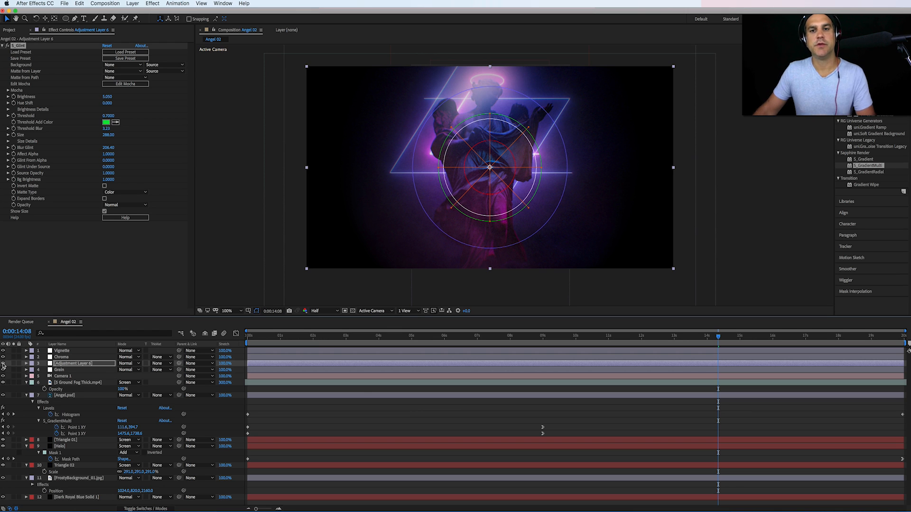
pyautogui.click(662, 427)
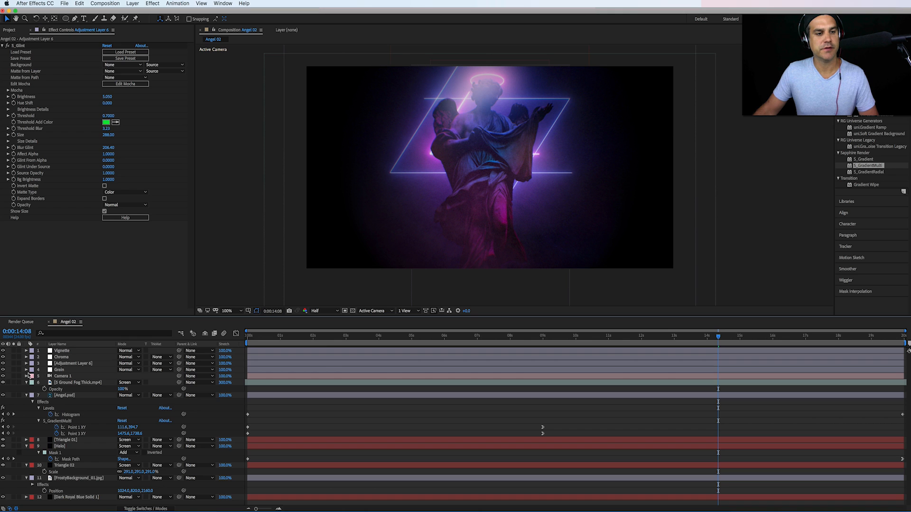
pyautogui.click(3, 364)
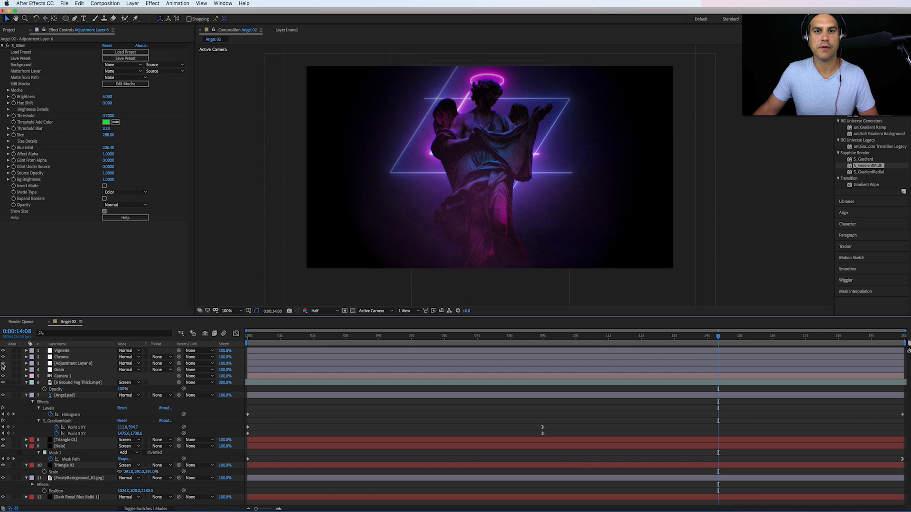
pyautogui.click(3, 364)
pyautogui.moveTo(61, 366)
pyautogui.mouseDown()
pyautogui.moveTo(67, 350)
pyautogui.moveTo(67, 375)
pyautogui.mouseUp()
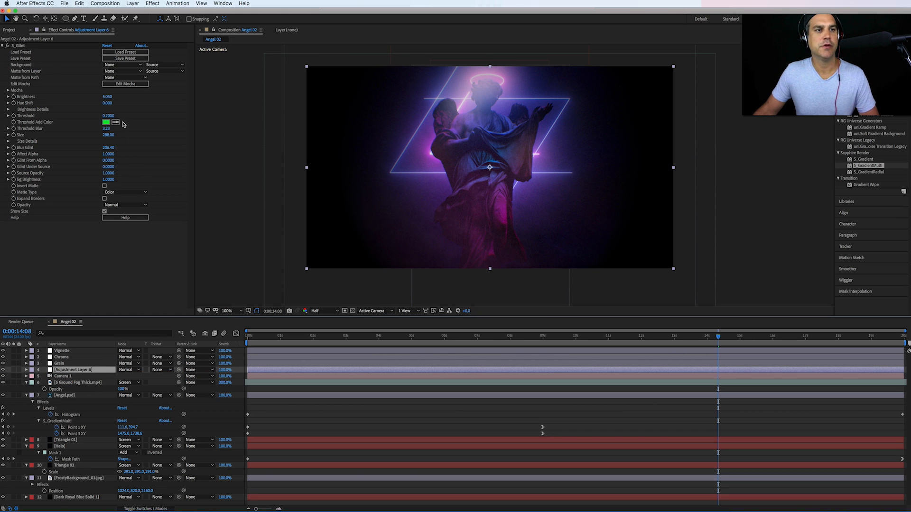
# Step: Set the S_Glint brightness to about 2, comparing the frame with the effect on and off
pyautogui.moveTo(114, 99); pyautogui.dragTo(95, 131)
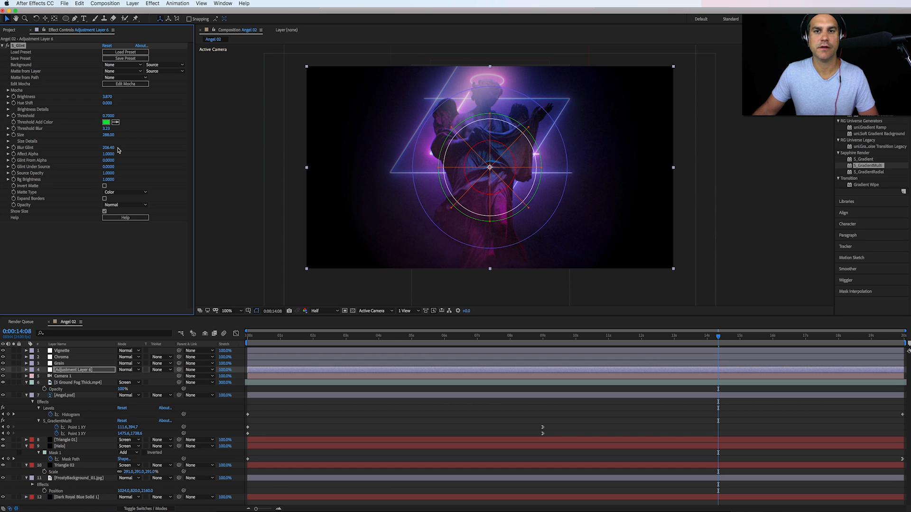
pyautogui.click(7, 45)
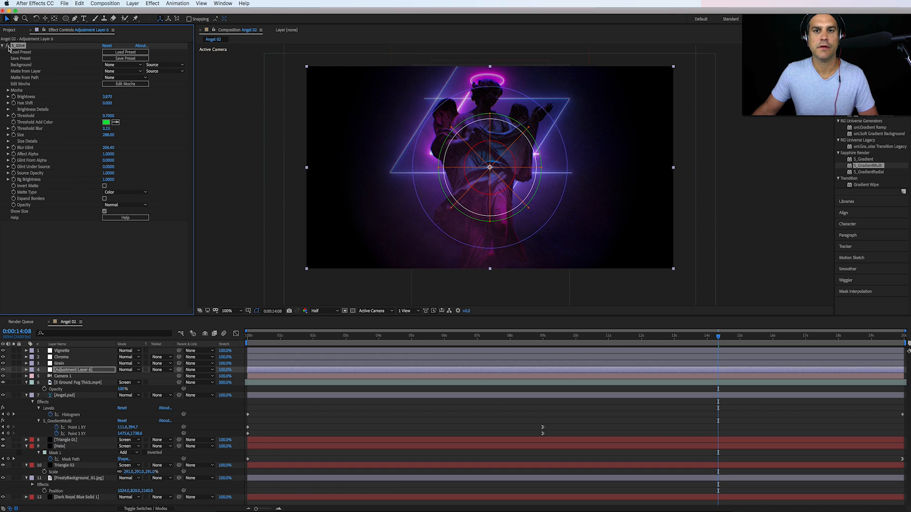
pyautogui.click(7, 45)
pyautogui.moveTo(105, 97); pyautogui.dragTo(81, 142)
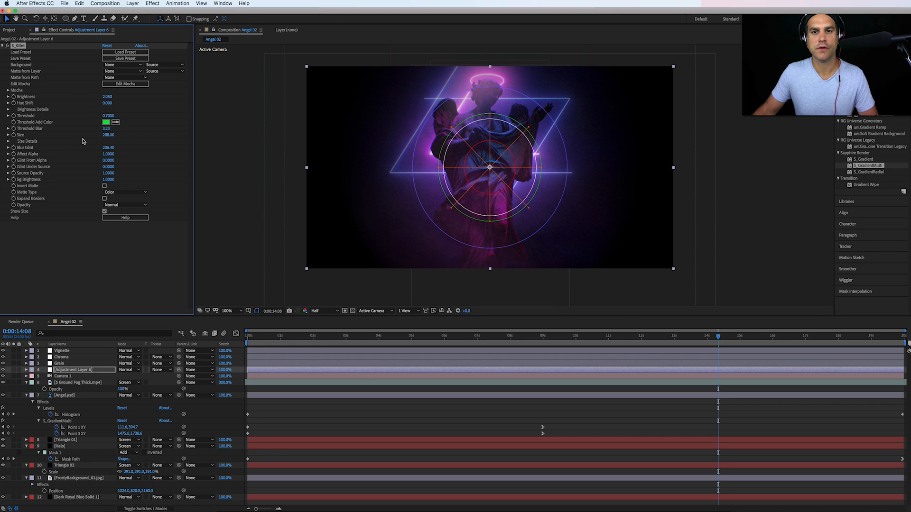
pyautogui.click(7, 46)
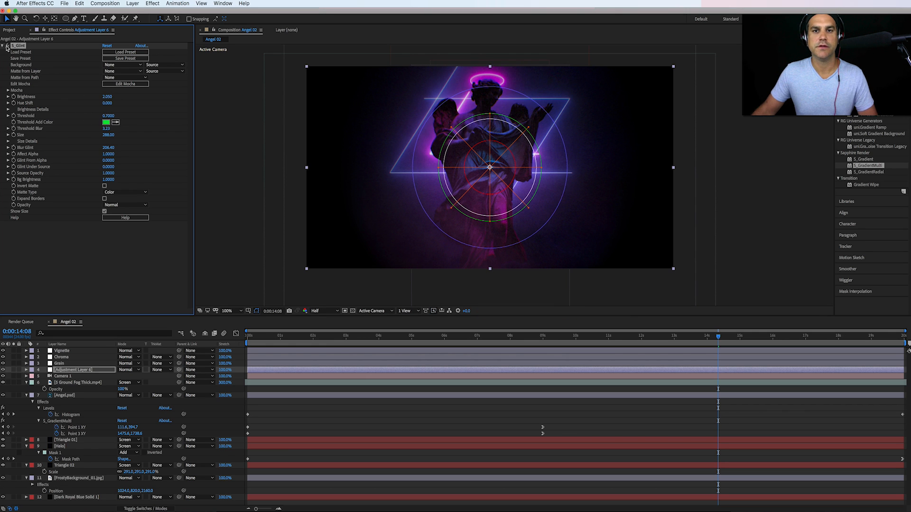
pyautogui.click(7, 46)
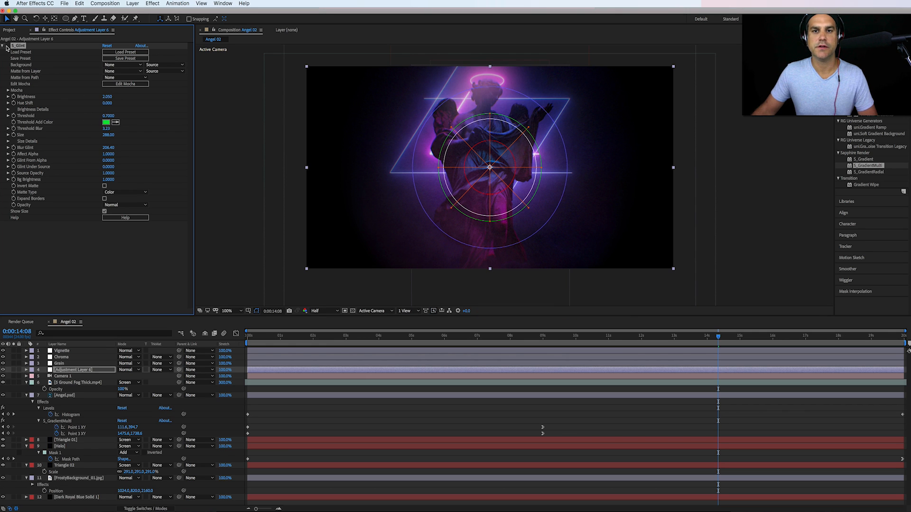
pyautogui.click(705, 422)
# Step: Preview the animation at Full resolution and go to 0:00:07:19
pyautogui.click(332, 310)
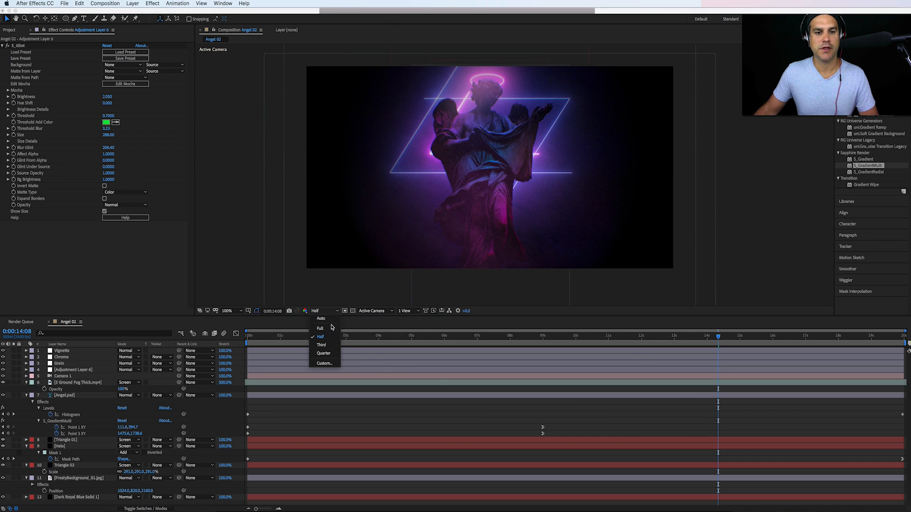
pyautogui.click(333, 326)
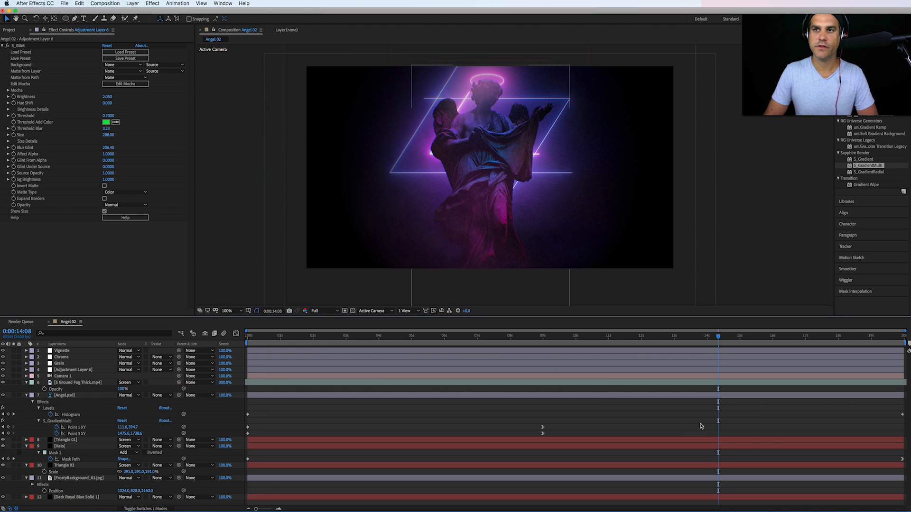
pyautogui.press('space')
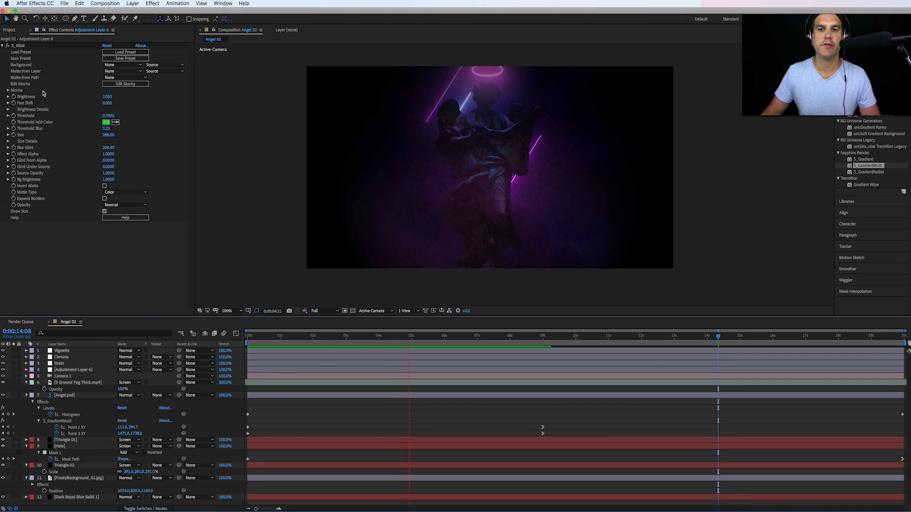
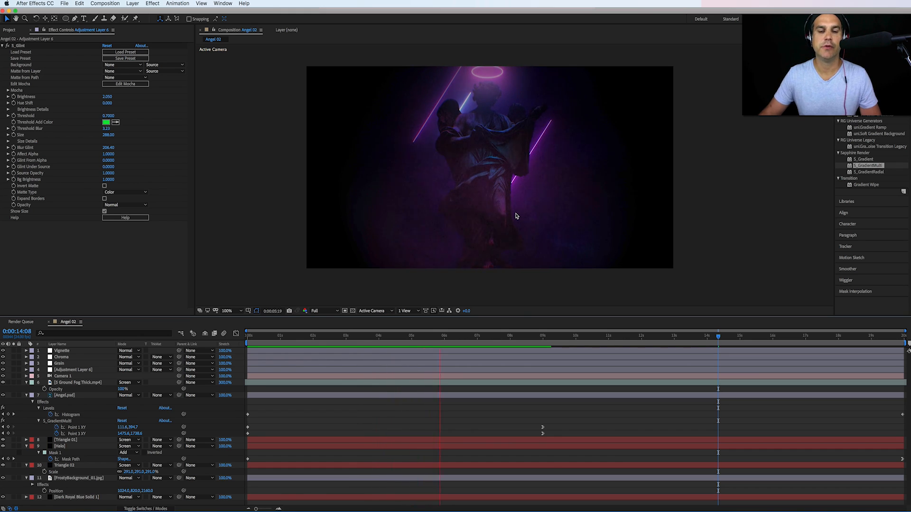
pyautogui.click(519, 336)
pyautogui.moveTo(519, 336); pyautogui.dragTo(502, 336)
# Step: Try a second elliptical mask over the statue's lower body on the ground fog layer, feathered 71 pixels, and delete it
pyautogui.click(79, 383)
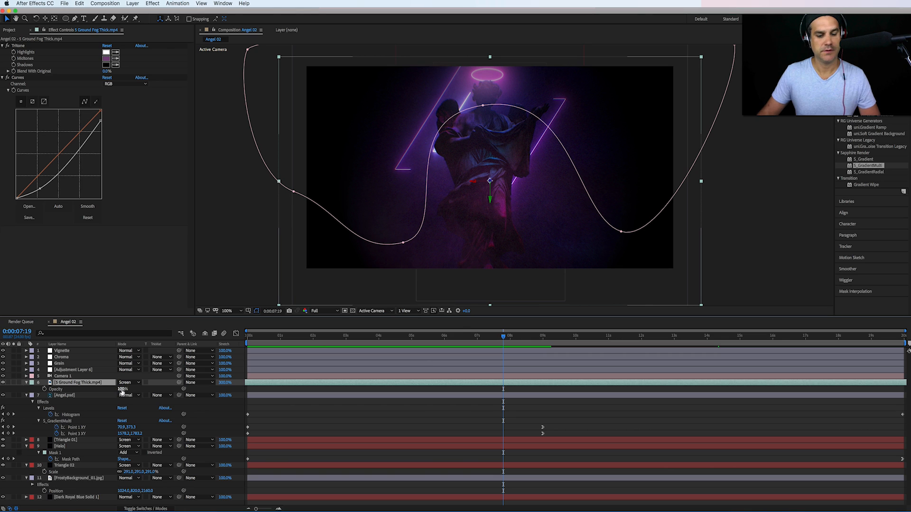
pyautogui.press('m')
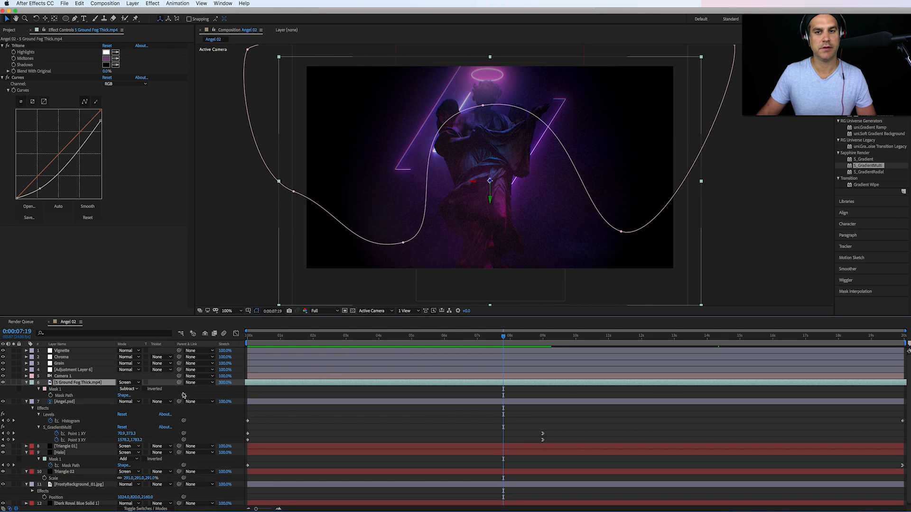
pyautogui.click(71, 21)
pyautogui.moveTo(426, 169); pyautogui.dragTo(586, 335)
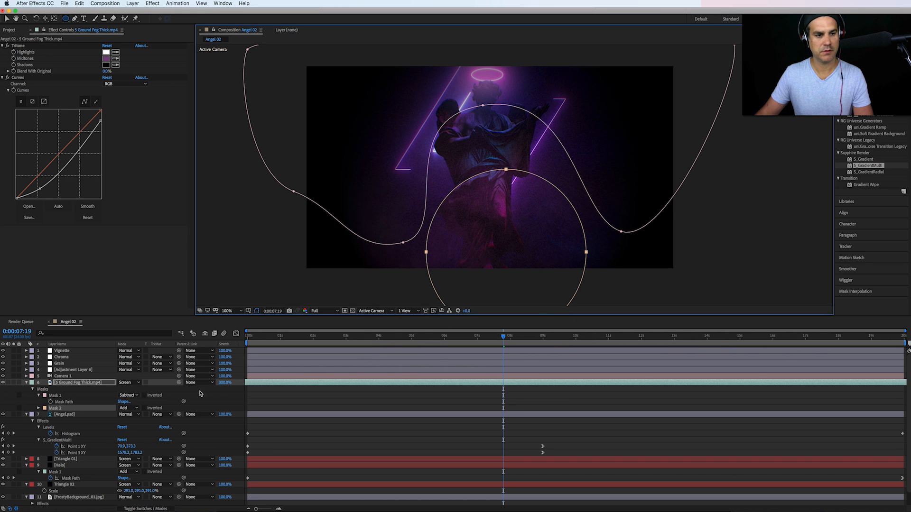
pyautogui.press('f')
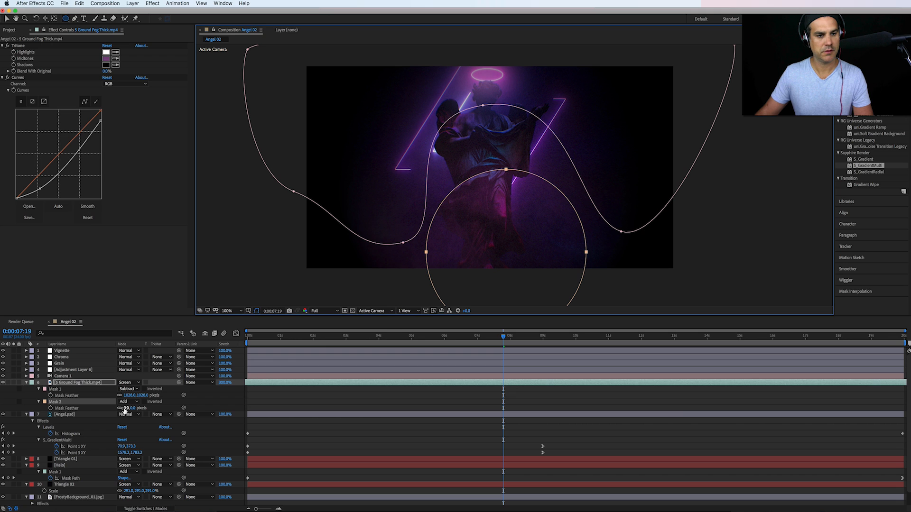
pyautogui.moveTo(125, 408); pyautogui.dragTo(139, 408)
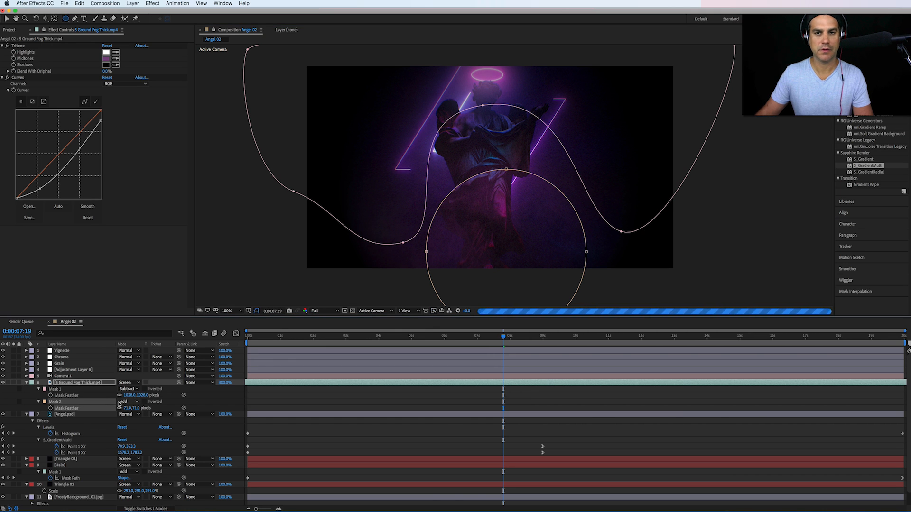
pyautogui.press('Delete')
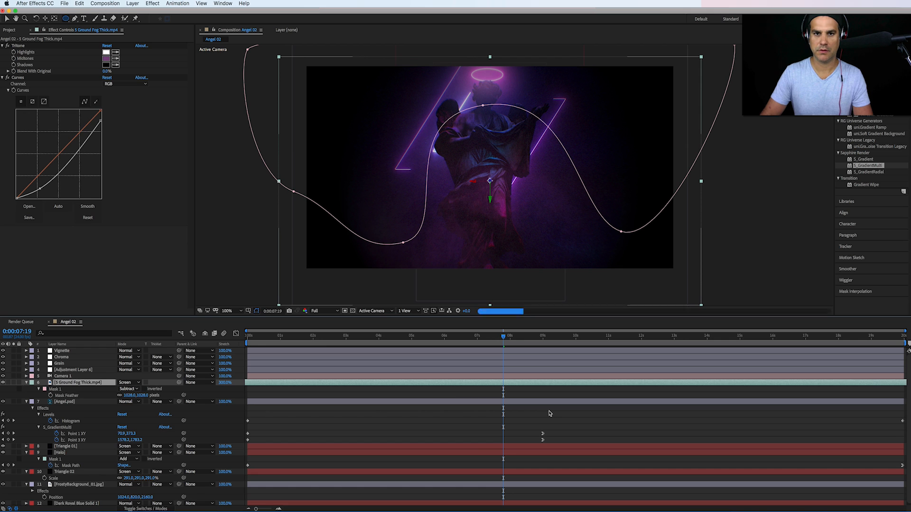
# Step: Restore the deleted elliptical mask on the ground fog layer and set its feather to 297 pixels
pyautogui.press('super+z')
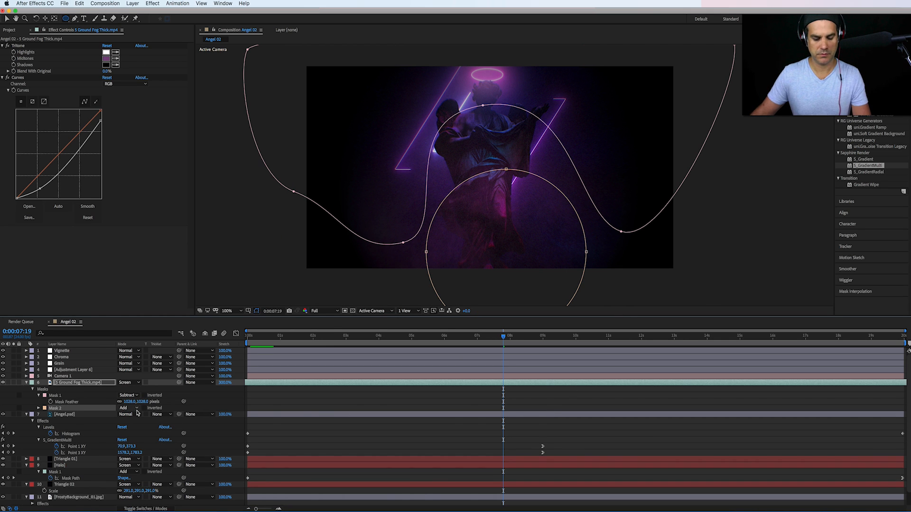
pyautogui.press('f')
pyautogui.press('f')
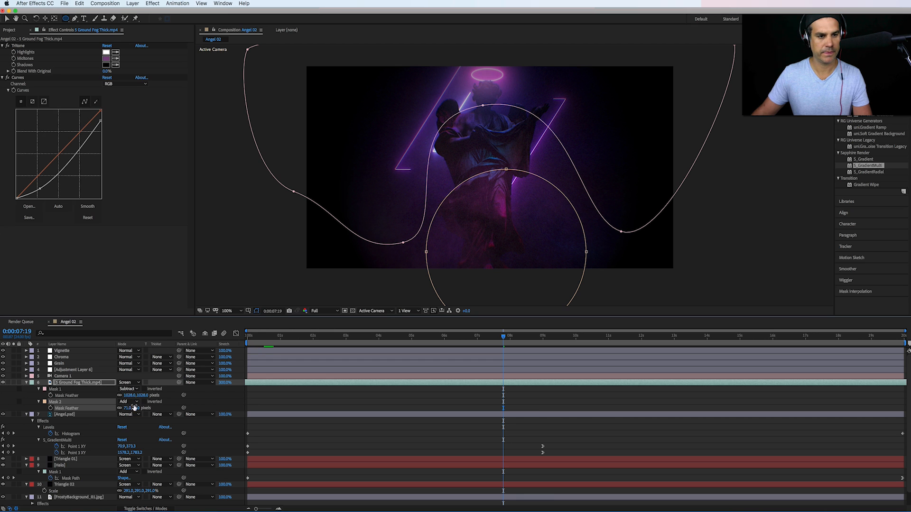
pyautogui.moveTo(137, 408); pyautogui.dragTo(214, 407)
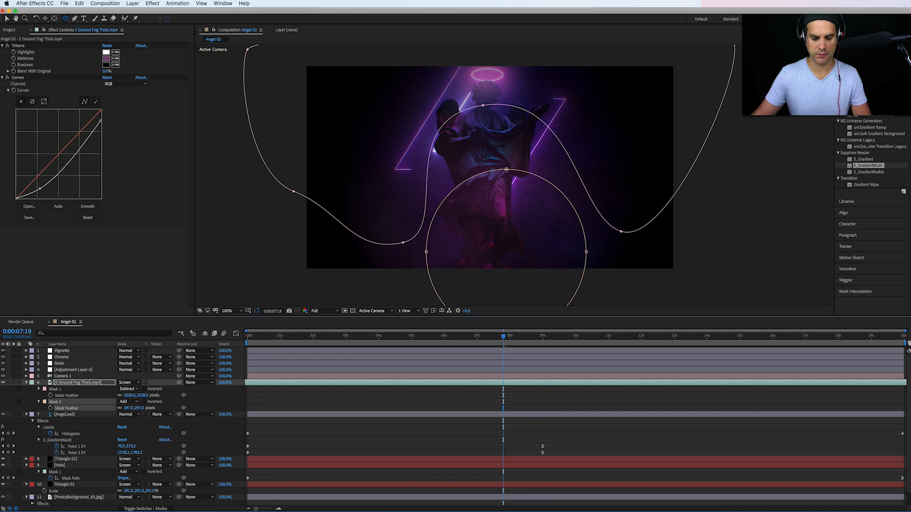
# Step: Raise the top point of the ground fog's second mask and pull its side points inward around the statue's body
pyautogui.press('v')
pyautogui.moveTo(506, 169); pyautogui.dragTo(491, 155)
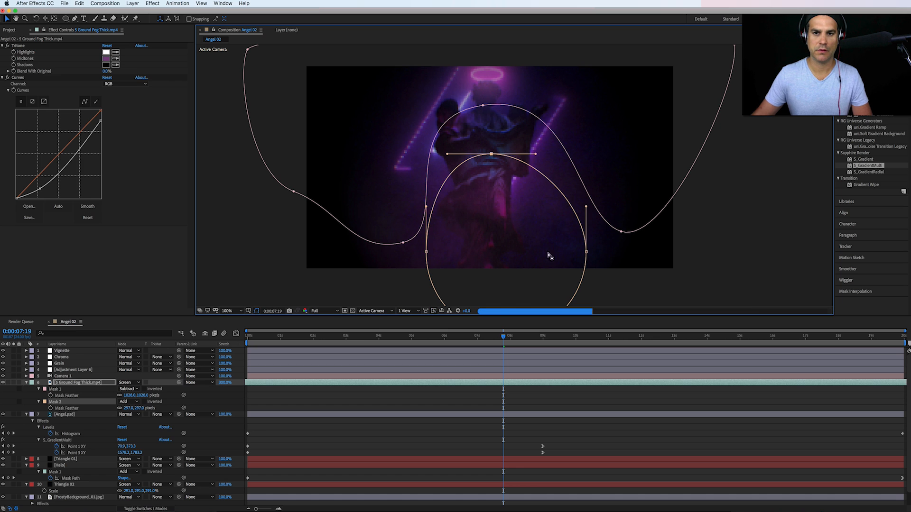
pyautogui.moveTo(585, 253); pyautogui.dragTo(532, 250)
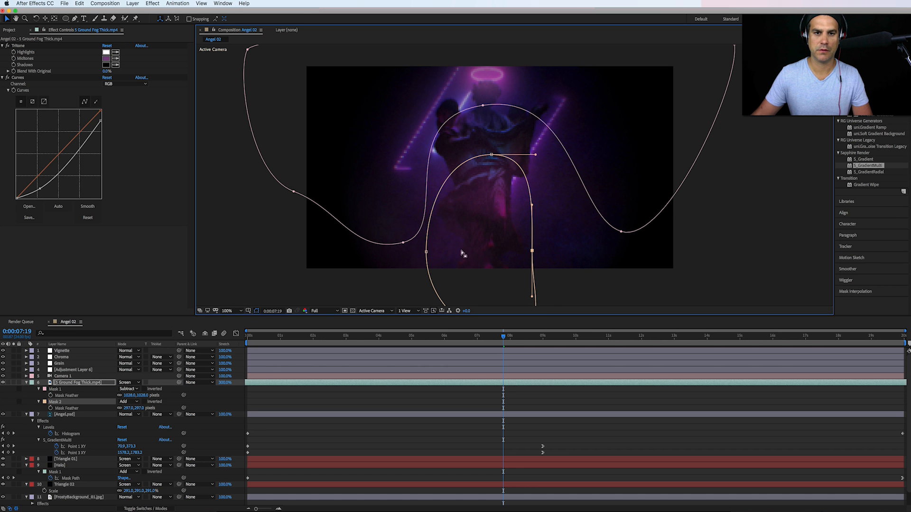
pyautogui.moveTo(426, 254); pyautogui.dragTo(446, 239)
pyautogui.scroll(-3, 493, 265)
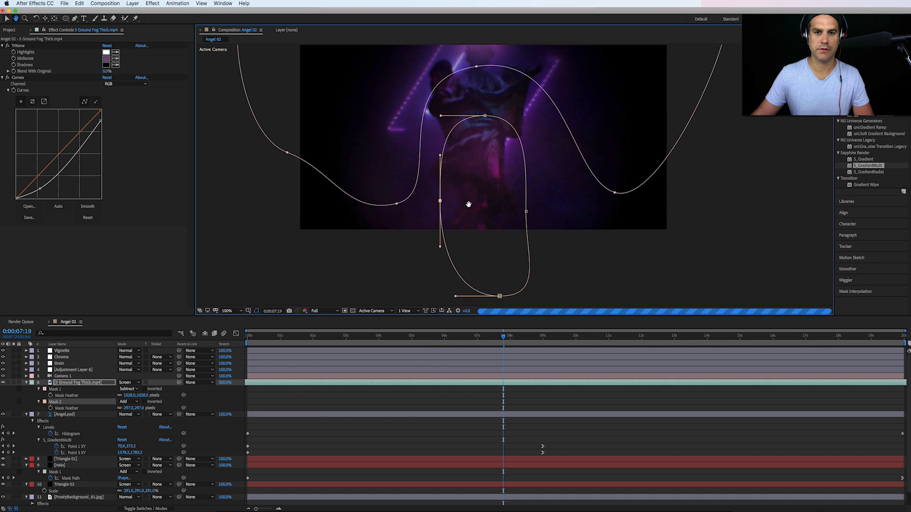
# Step: Flare out the base of the second fog mask with its bottom point's handles and adjust the side points along the statue's legs
pyautogui.moveTo(499, 285); pyautogui.dragTo(628, 270)
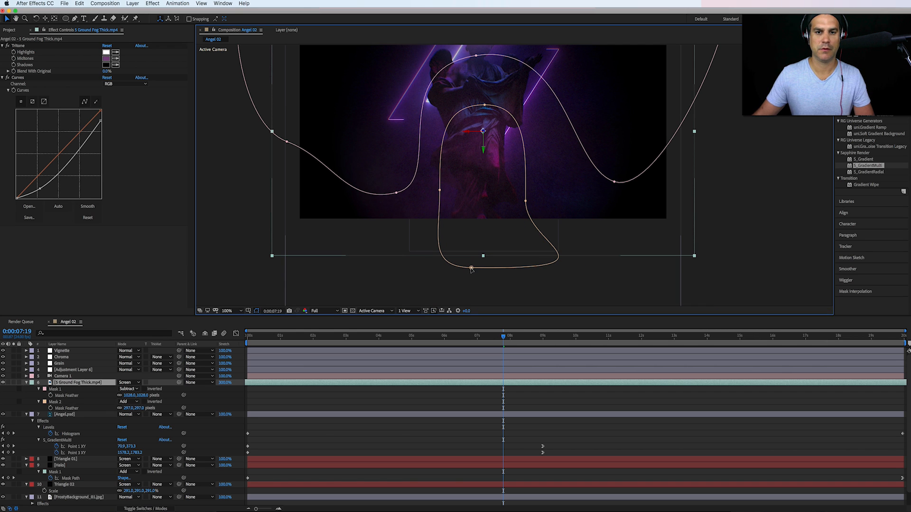
pyautogui.moveTo(427, 269); pyautogui.dragTo(326, 270)
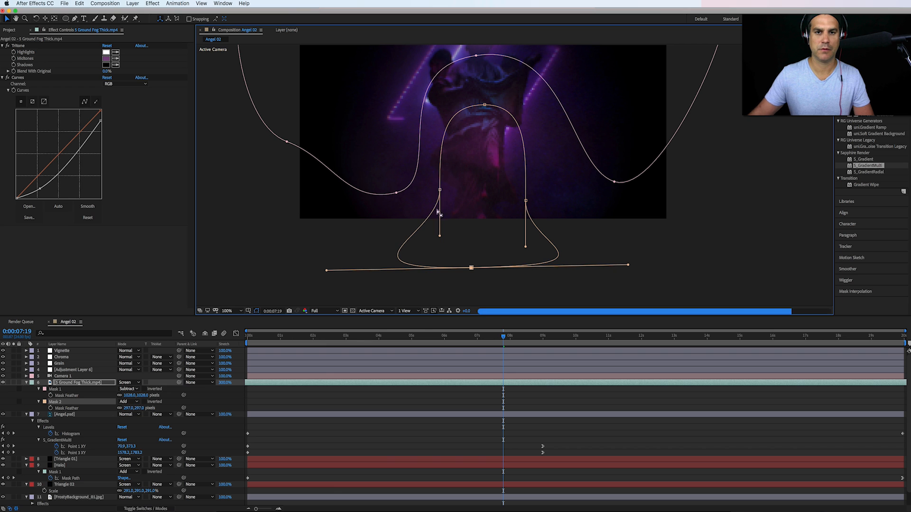
pyautogui.moveTo(440, 190); pyautogui.dragTo(443, 164)
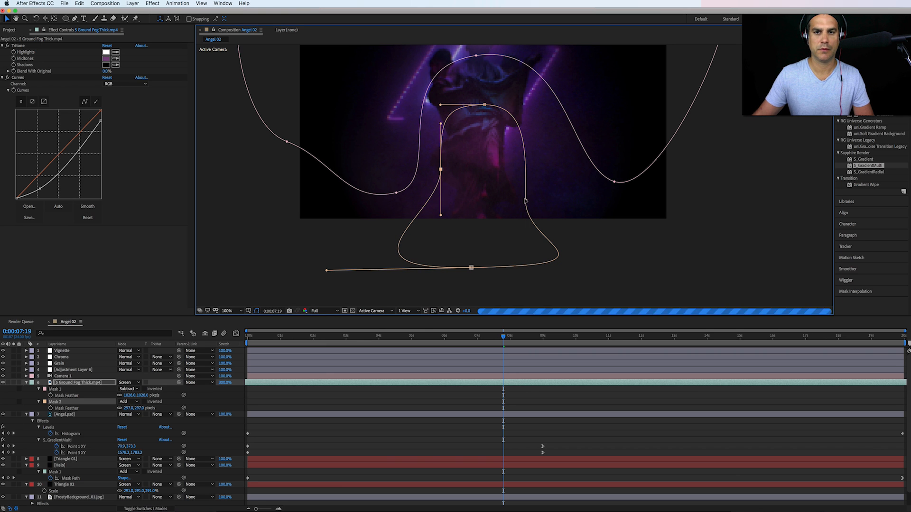
pyautogui.moveTo(526, 200); pyautogui.dragTo(524, 228)
pyautogui.press('space')
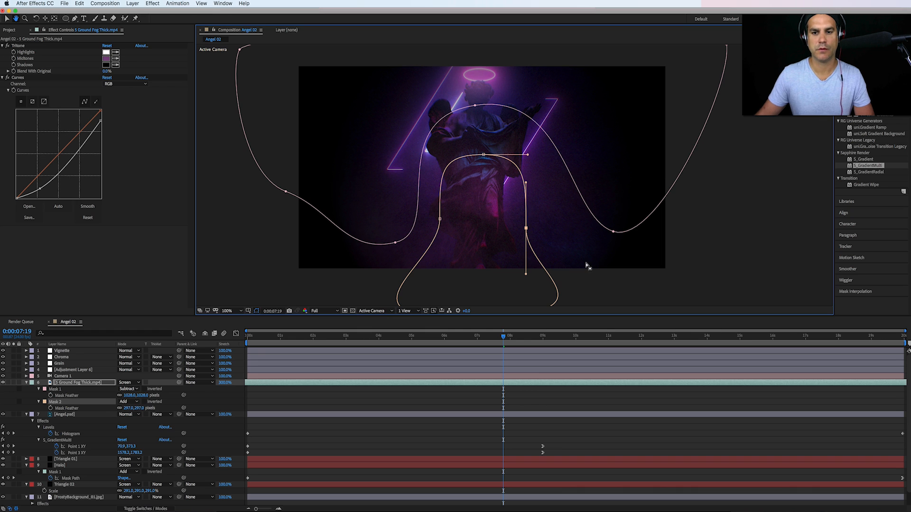
pyautogui.click(618, 406)
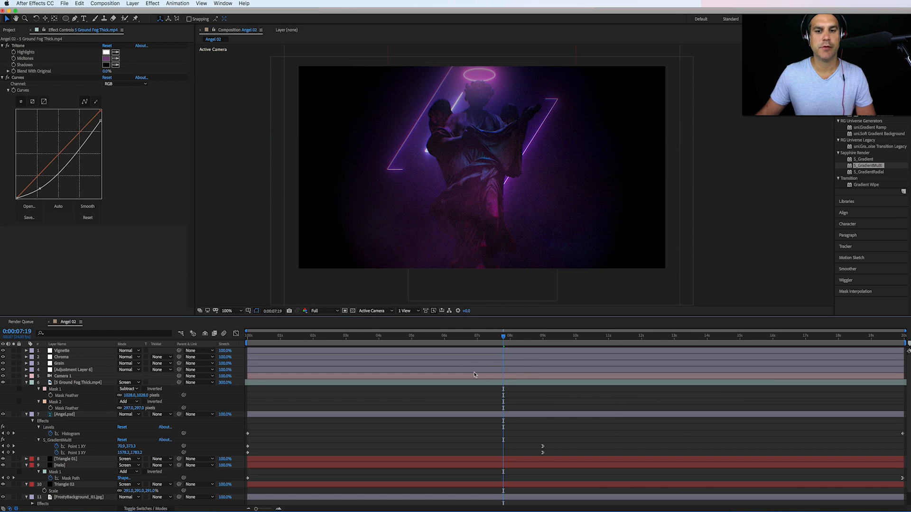
# Step: Go to 0:00:01:10 and check the Triangle 02 layer on its own
pyautogui.moveTo(406, 339); pyautogui.dragTo(295, 342)
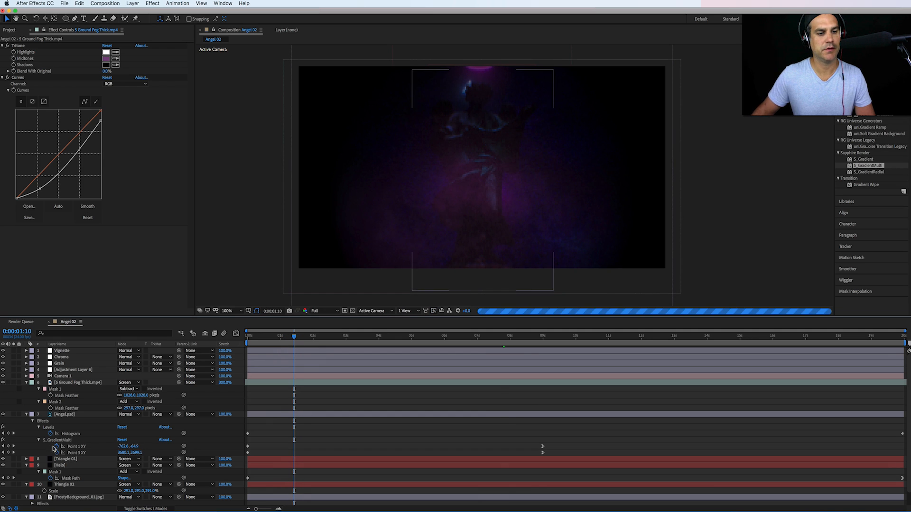
pyautogui.click(14, 484)
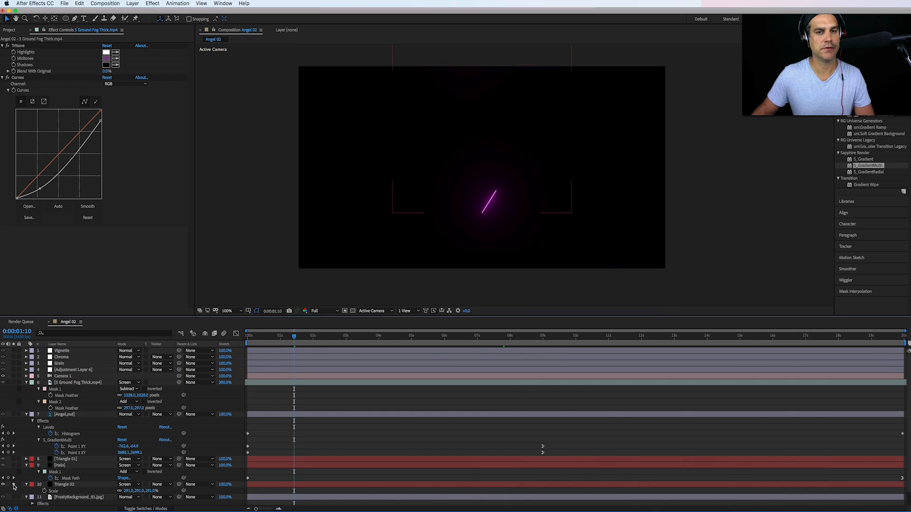
pyautogui.click(14, 484)
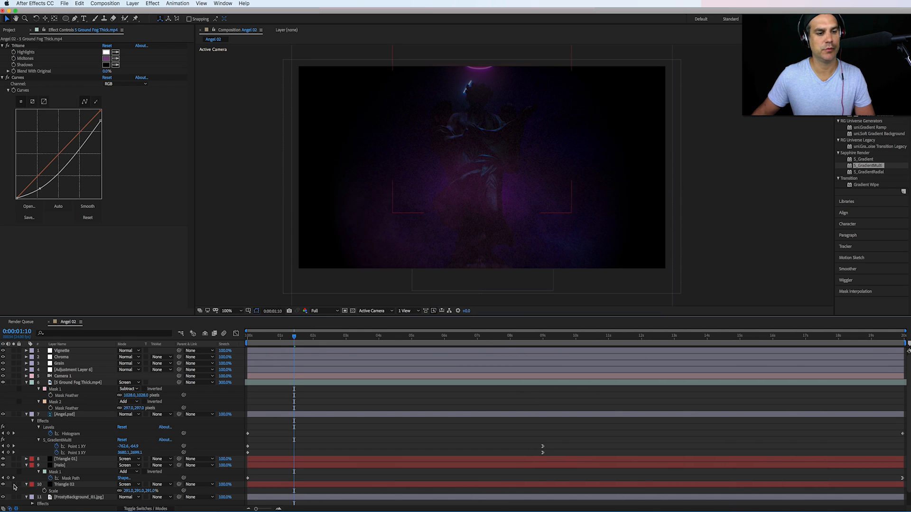
# Step: Reveal the keyframed Saber properties of the Triangle 01 layer and go to 0:00:00:00
pyautogui.click(66, 459)
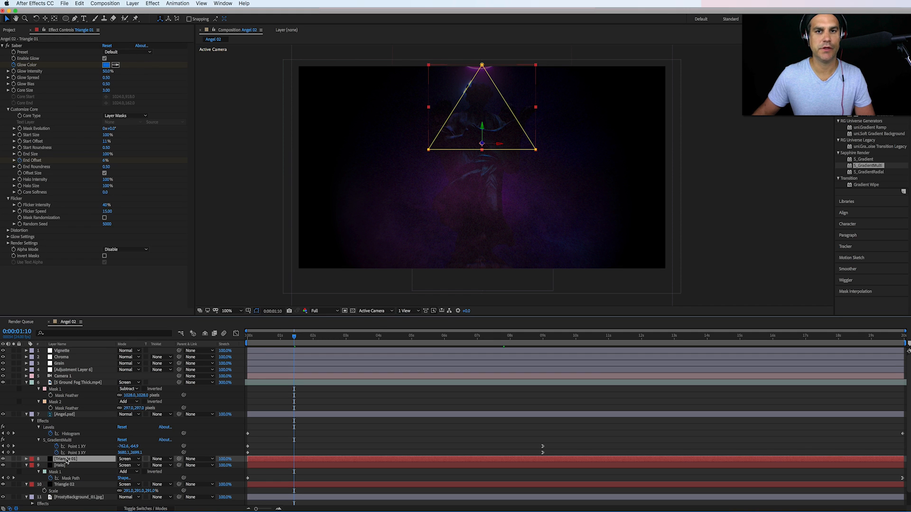
pyautogui.press('u')
pyautogui.press('u')
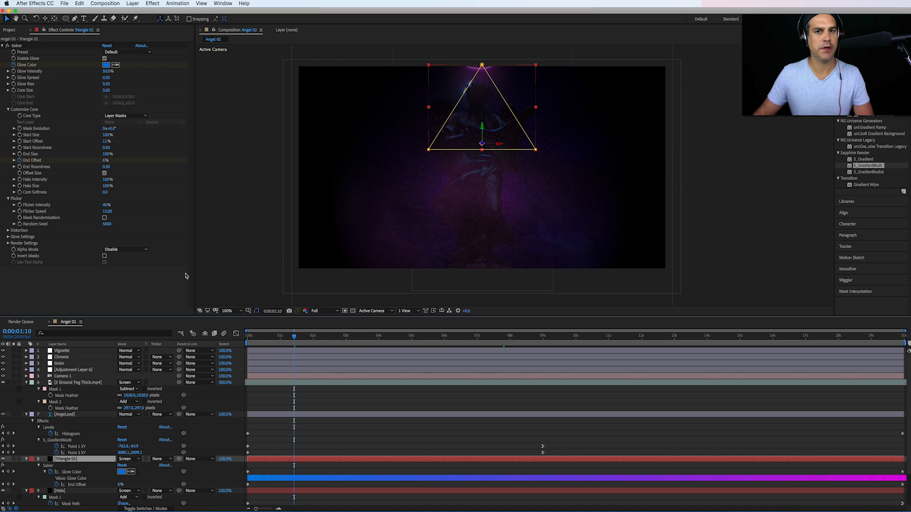
pyautogui.scroll(1, 454, 187)
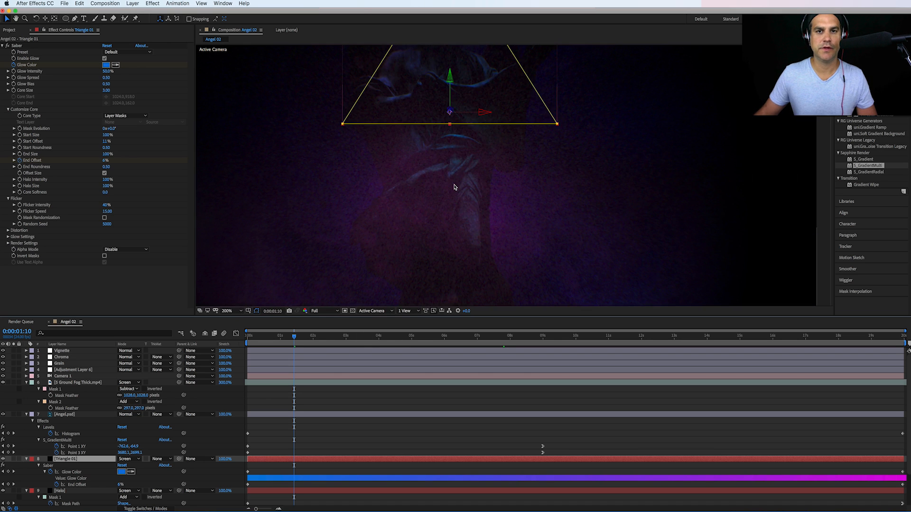
pyautogui.press('space')
pyautogui.moveTo(453, 157); pyautogui.dragTo(558, 278)
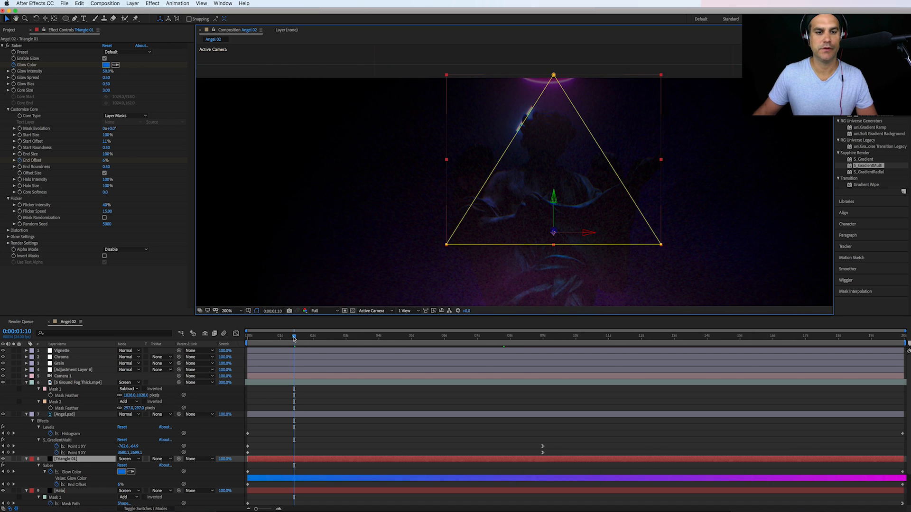
pyautogui.moveTo(294, 338); pyautogui.dragTo(245, 342)
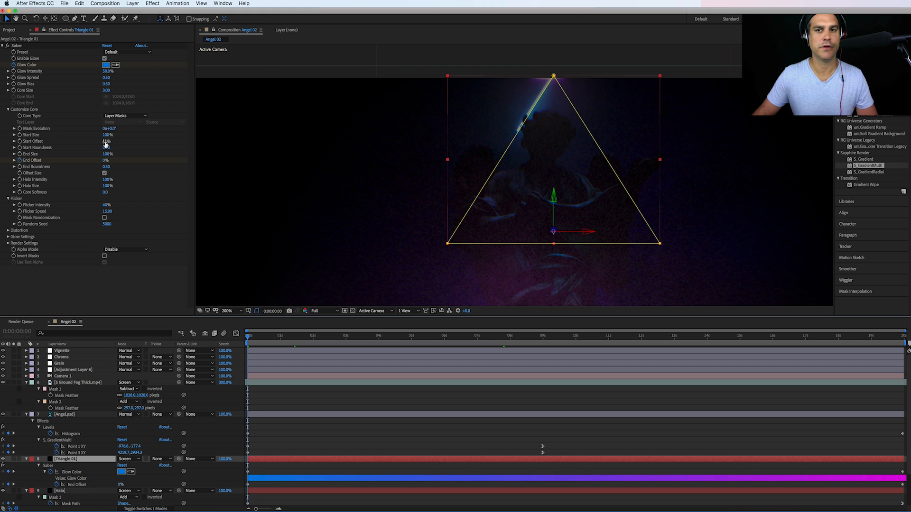
# Step: Try a 100% Start Offset on Triangle 01's Saber effect, undo it, and set the End Offset to 11%
pyautogui.moveTo(106, 143); pyautogui.dragTo(139, 137)
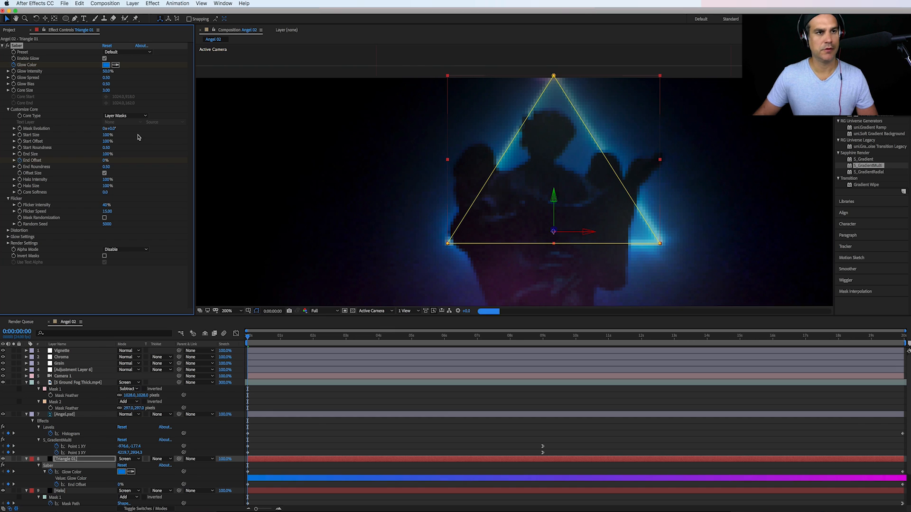
pyautogui.press('super+z')
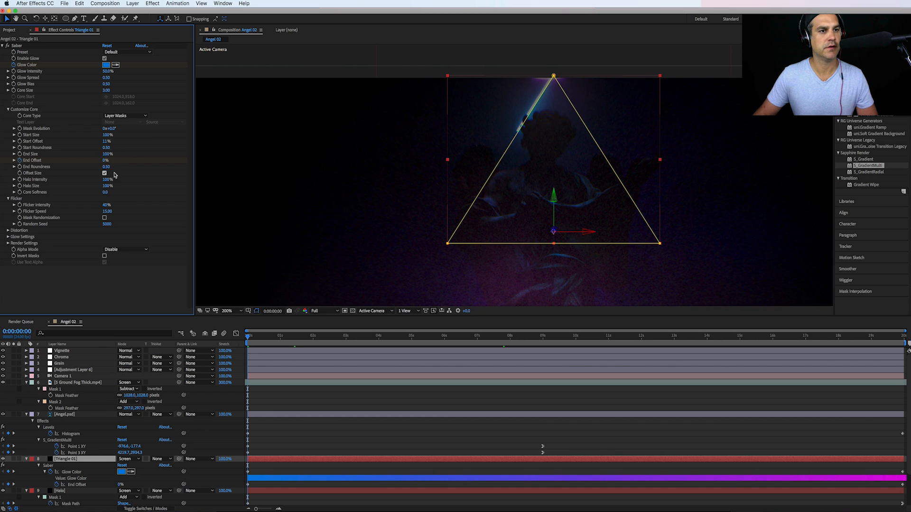
pyautogui.moveTo(105, 163); pyautogui.dragTo(112, 162)
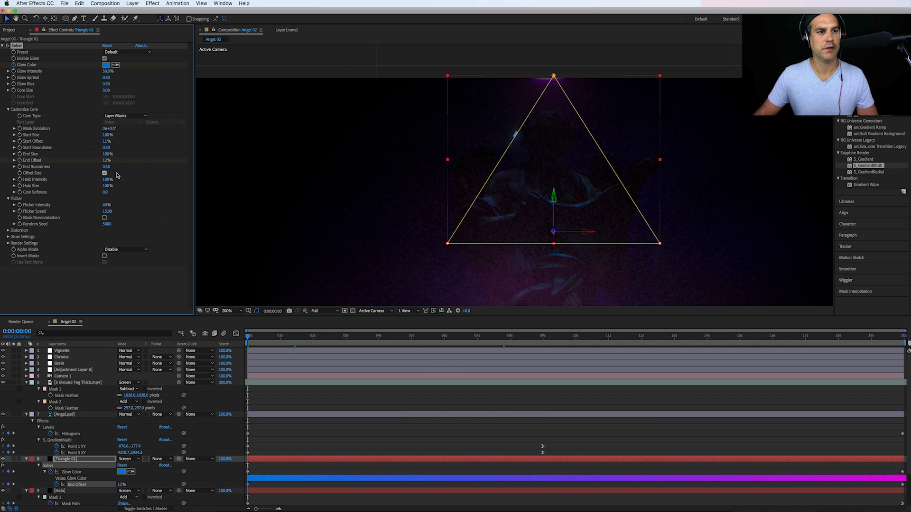
pyautogui.click(107, 162)
pyautogui.write('11')
pyautogui.press('Return')
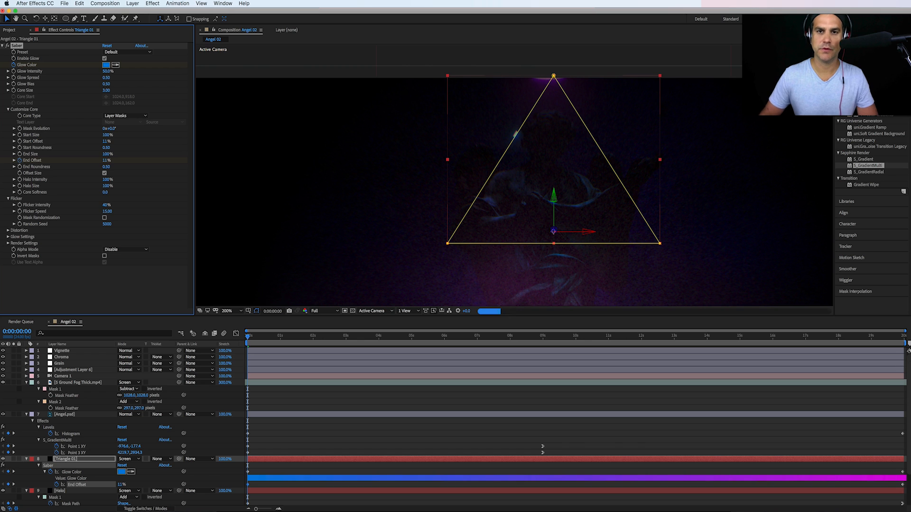
pyautogui.click(471, 449)
# Step: Move Triangle 01's first Glow Color and End Offset keyframes to 0:00:02:00
pyautogui.scroll(-1, 427, 244)
pyautogui.press('h')
pyautogui.moveTo(476, 245); pyautogui.dragTo(458, 172)
pyautogui.press('v')
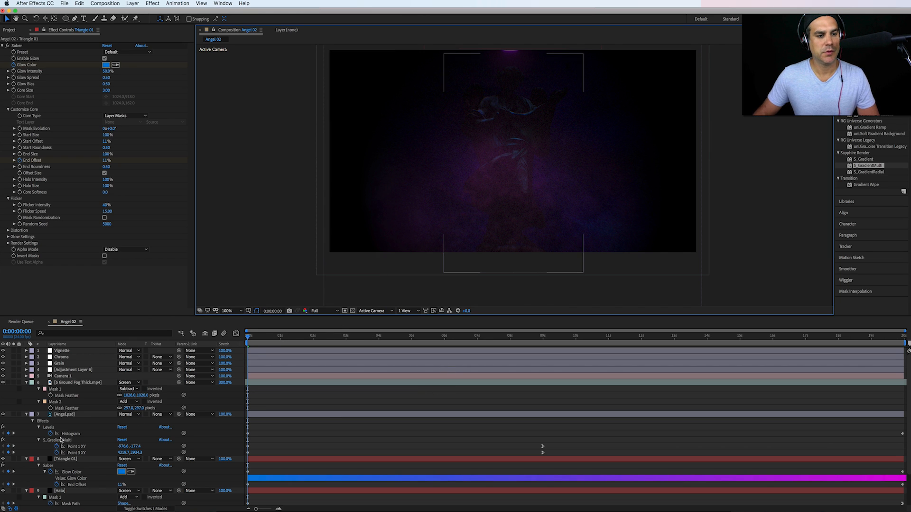
pyautogui.click(74, 472)
pyautogui.click(72, 460)
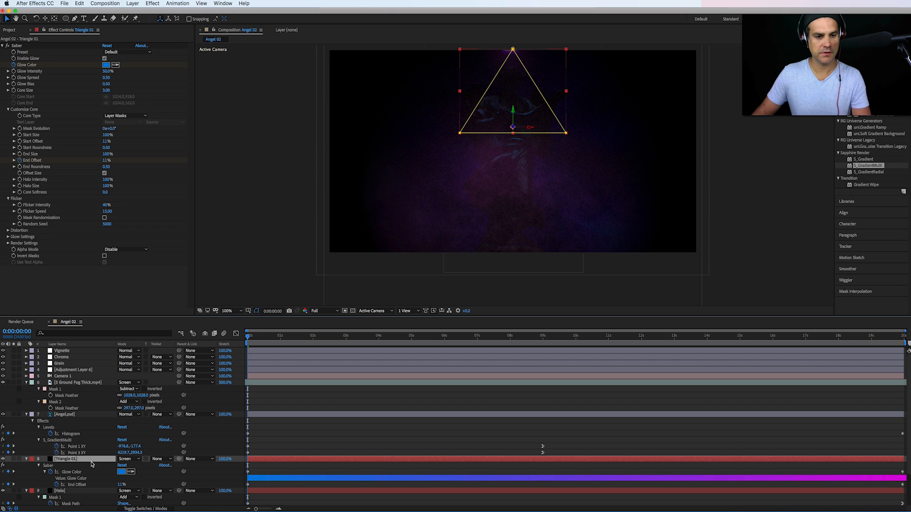
pyautogui.moveTo(259, 468); pyautogui.dragTo(248, 490)
pyautogui.click(249, 489)
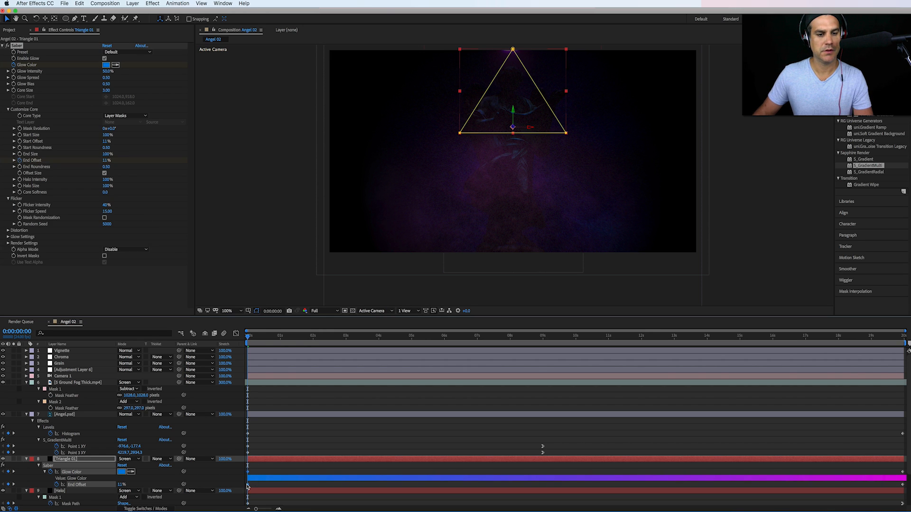
pyautogui.moveTo(305, 485); pyautogui.dragTo(312, 485)
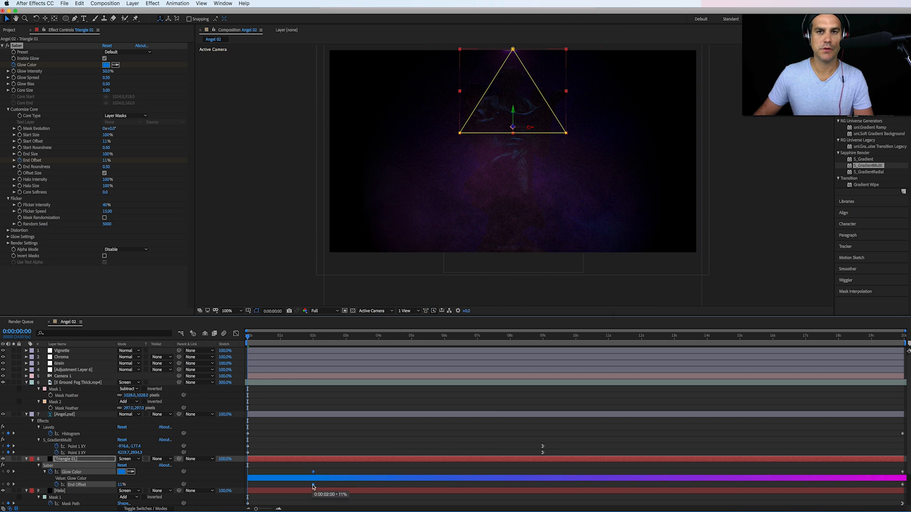
pyautogui.click(317, 445)
# Step: Go to 0:00:09:18 and compare the frame with the Triangle 02 layer hidden and shown
pyautogui.moveTo(265, 336); pyautogui.dragTo(568, 378)
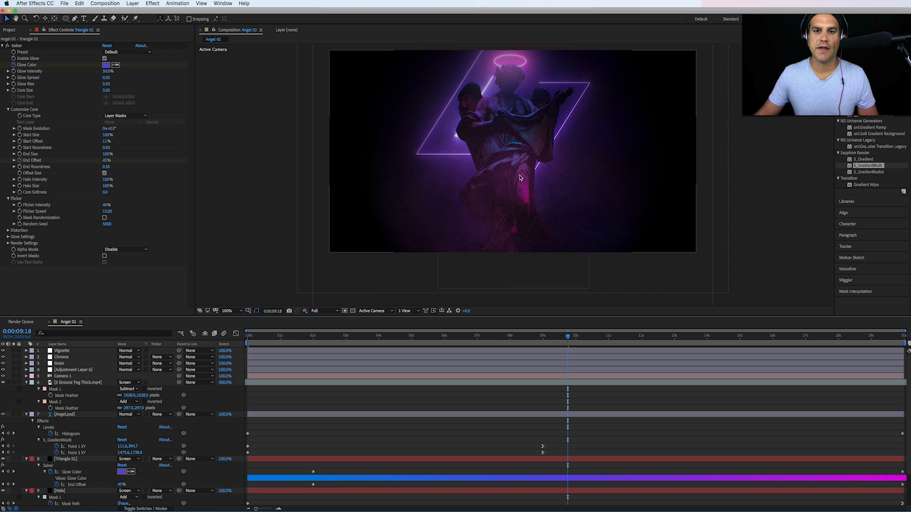
pyautogui.click(466, 51)
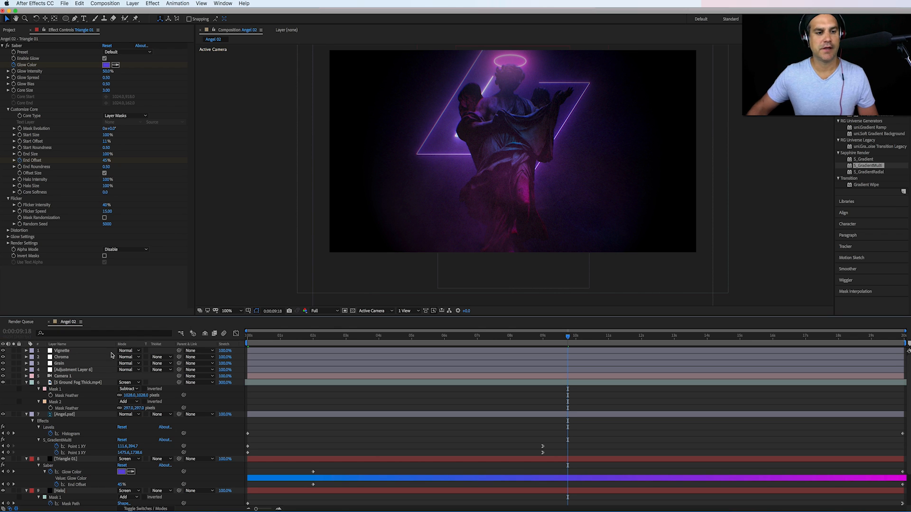
pyautogui.scroll(-3, 67, 492)
pyautogui.click(70, 470)
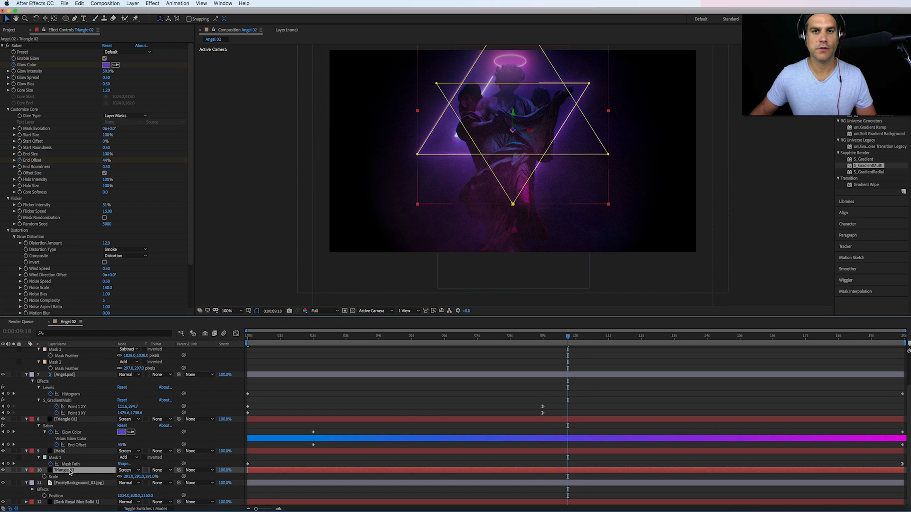
pyautogui.click(3, 470)
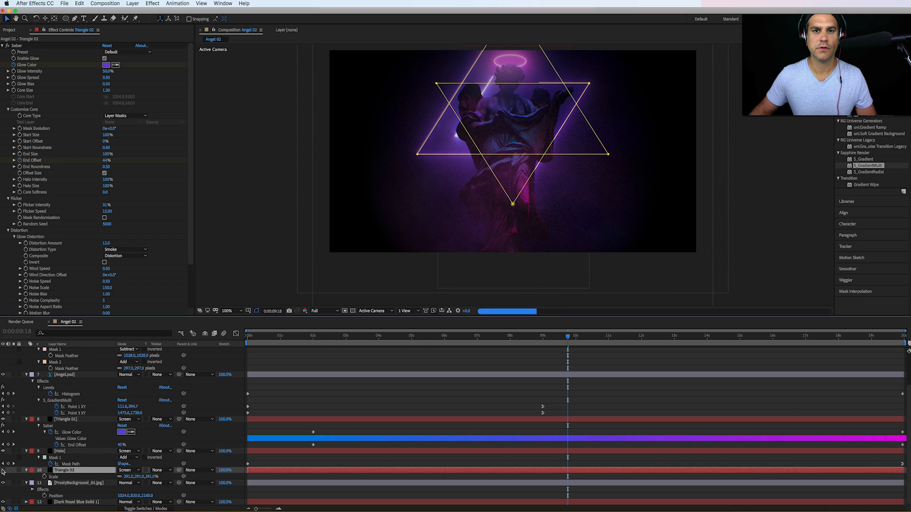
pyautogui.click(3, 470)
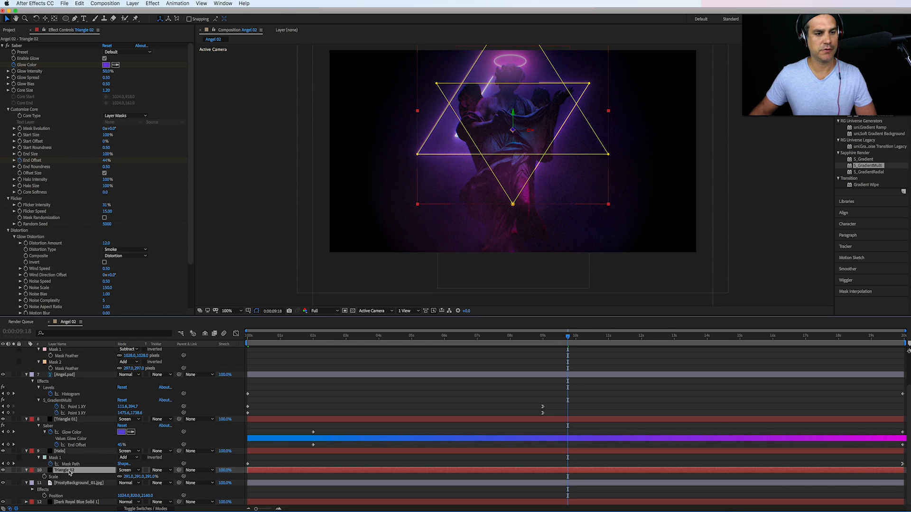
# Step: Duplicate Triangle 02 and place the copy above Angel.psd, with a duplicate of Angel.psd directly above that copy
pyautogui.press('super+d')
pyautogui.moveTo(70, 470); pyautogui.dragTo(78, 373)
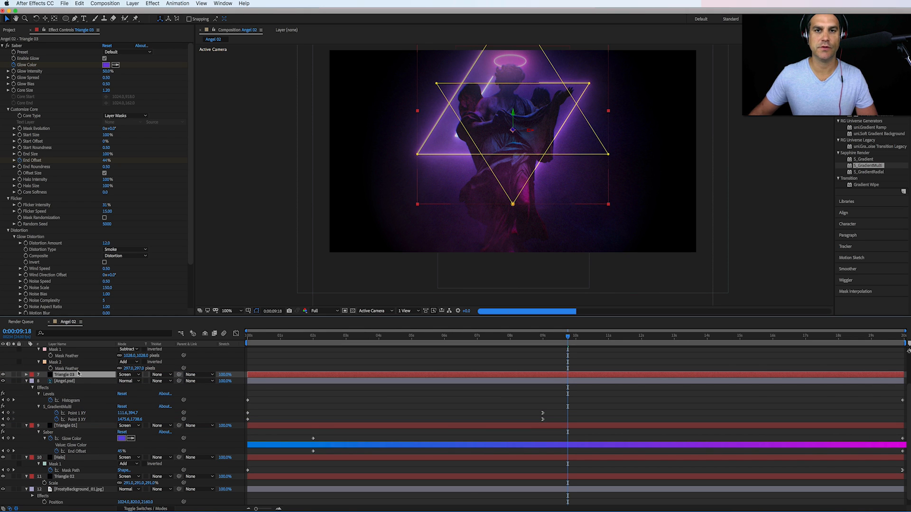
pyautogui.click(71, 382)
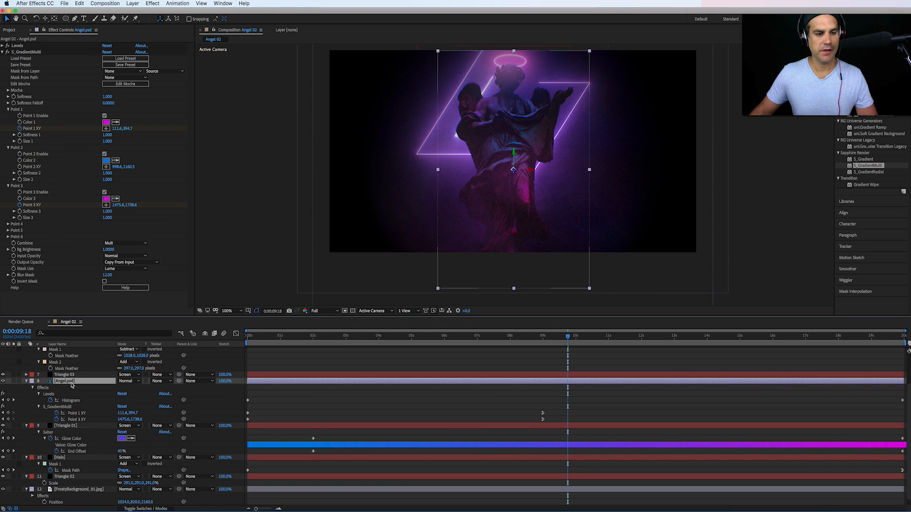
pyautogui.press('super+d')
pyautogui.moveTo(69, 383); pyautogui.dragTo(68, 378)
pyautogui.click(66, 381)
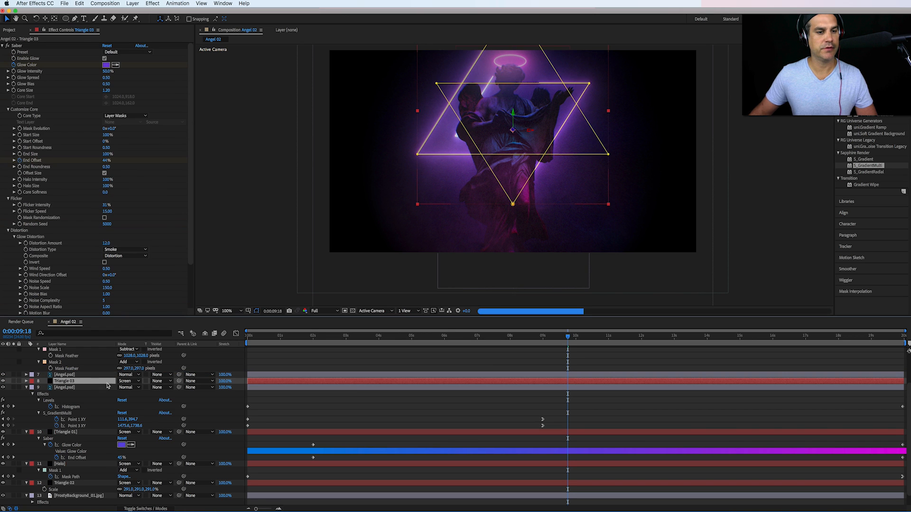
# Step: Set Triangle 03's track matte to Alpha Matte using the Angel.psd copy directly above it
pyautogui.click(161, 381)
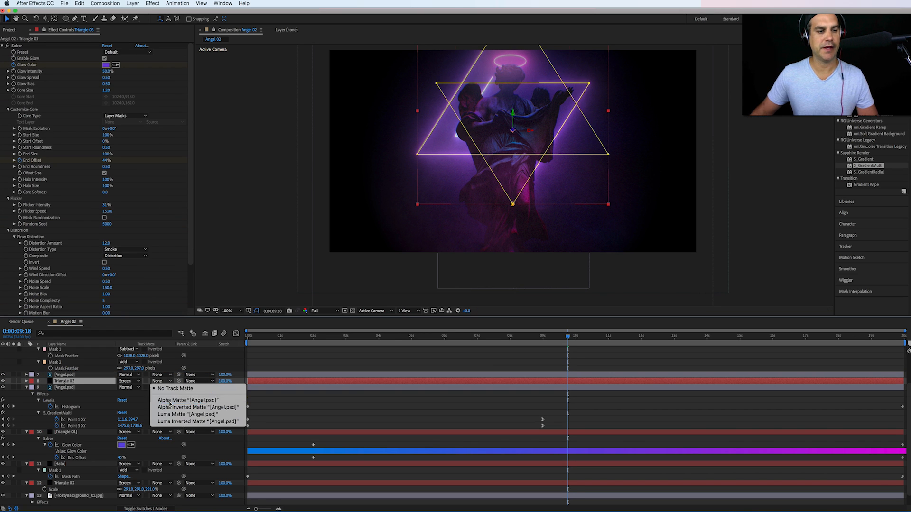
pyautogui.click(170, 401)
pyautogui.click(367, 411)
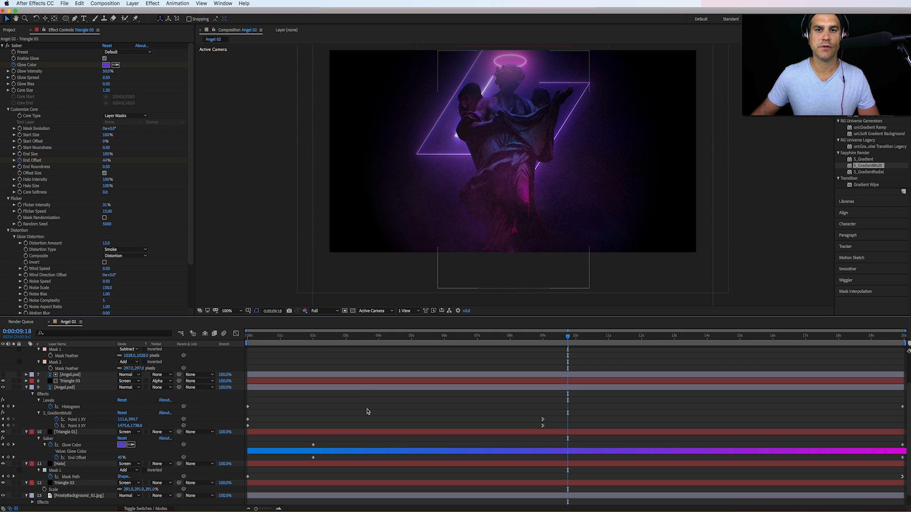
# Step: Solo Triangle 03 to inspect its matted glow in isolation, and turn solo off again
pyautogui.click(73, 382)
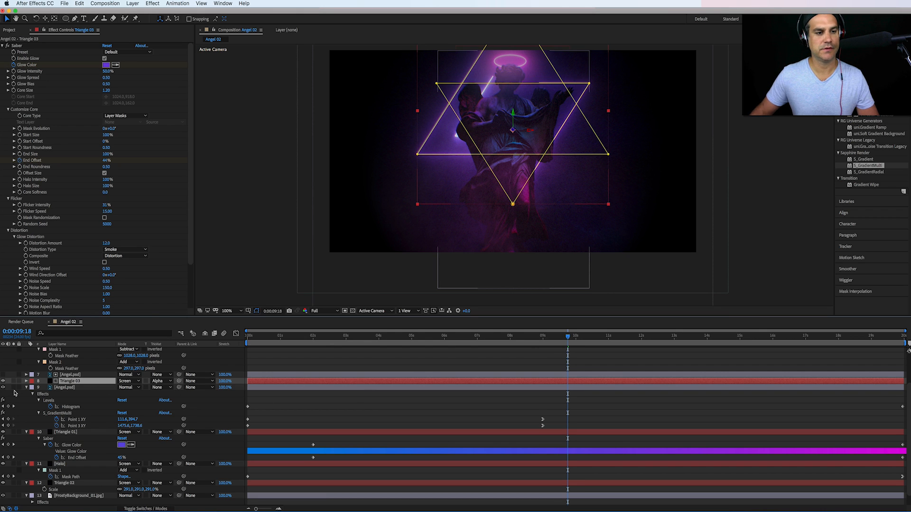
pyautogui.click(14, 381)
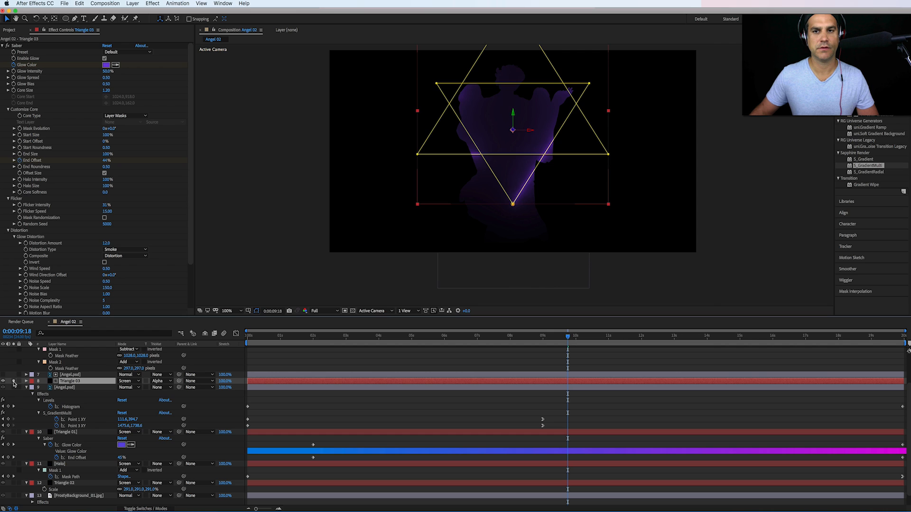
pyautogui.click(14, 381)
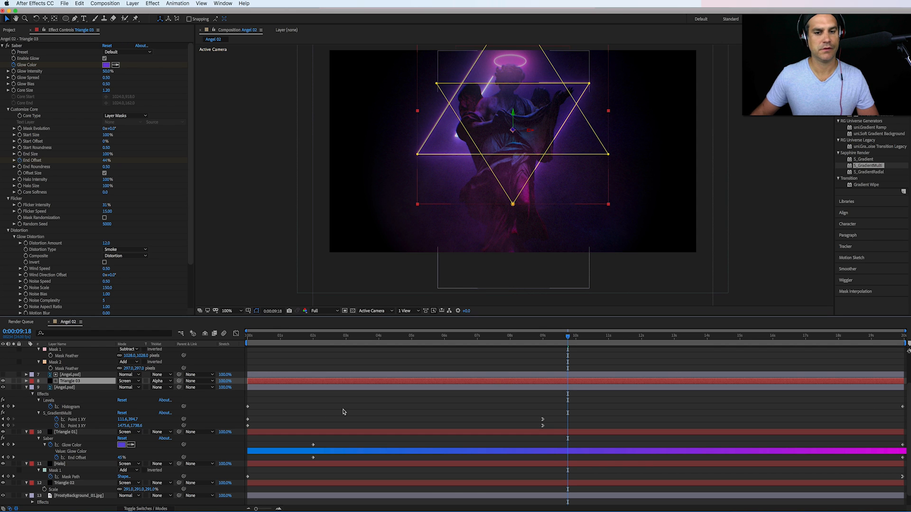
pyautogui.click(393, 414)
# Step: Set Triangle 03's Z position to 0
pyautogui.click(79, 381)
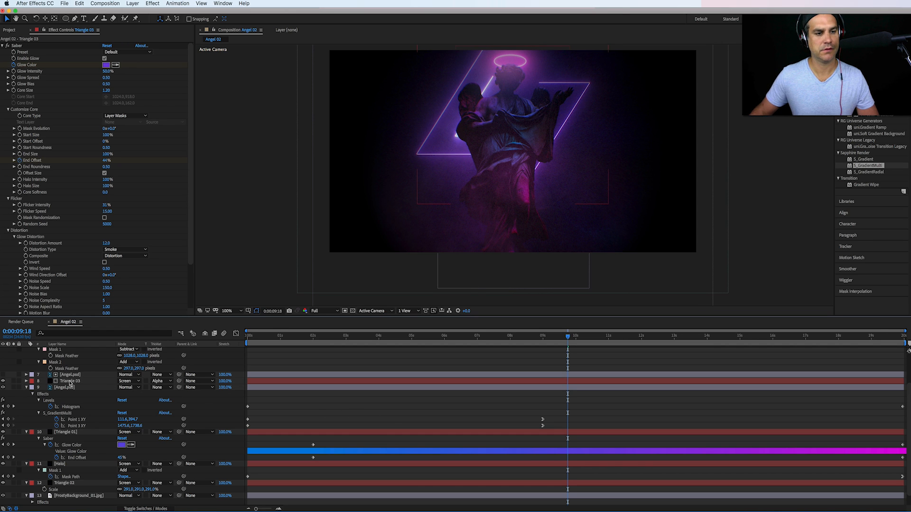
pyautogui.click(70, 381)
pyautogui.press('p')
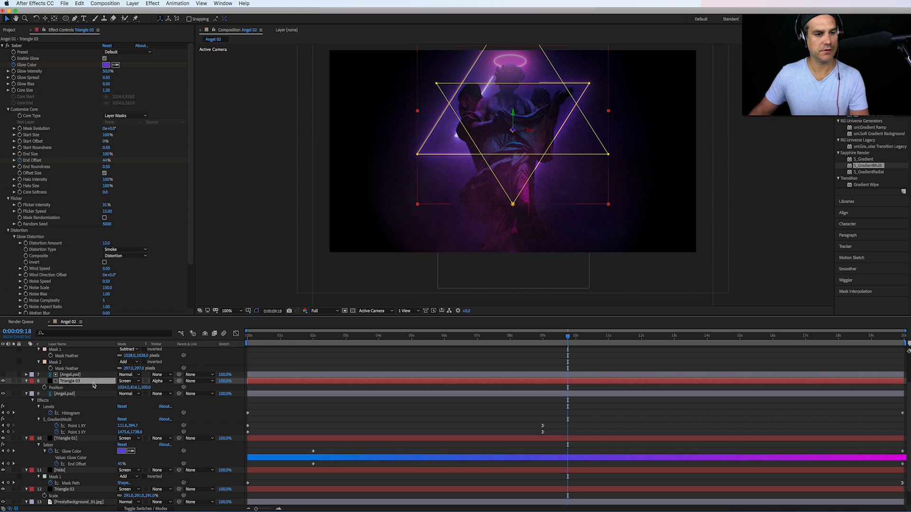
pyautogui.click(149, 387)
pyautogui.write('0')
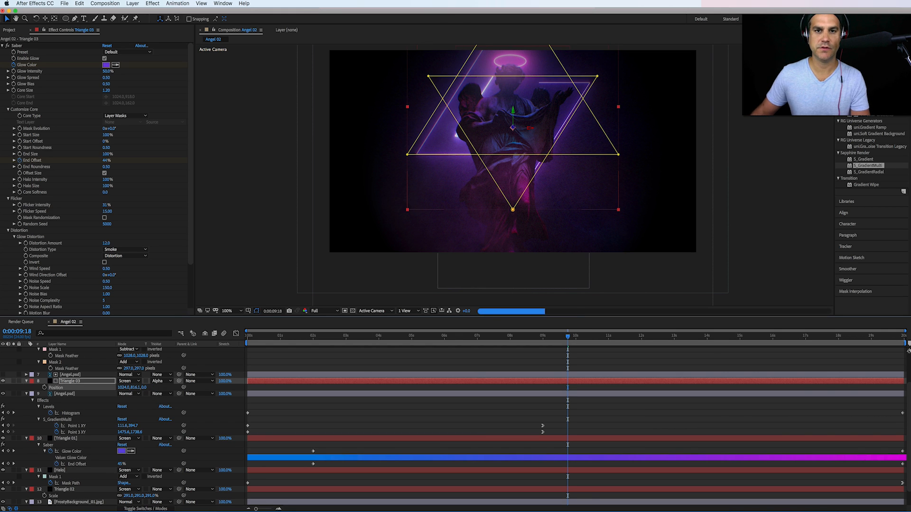
pyautogui.click(636, 416)
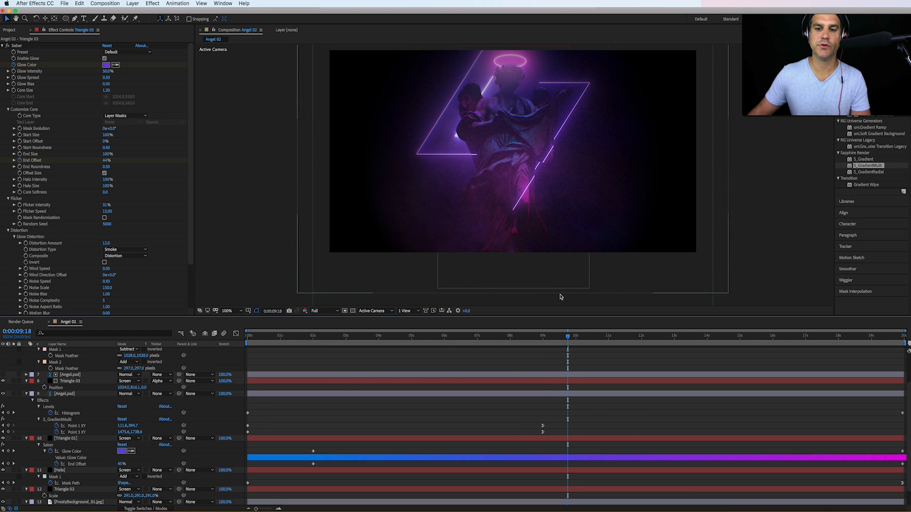
# Step: Preview the triangle glow over the angel at 0:00:13:19, 0:00:06:20 and 0:00:08:01
pyautogui.moveTo(648, 336); pyautogui.dragTo(700, 336)
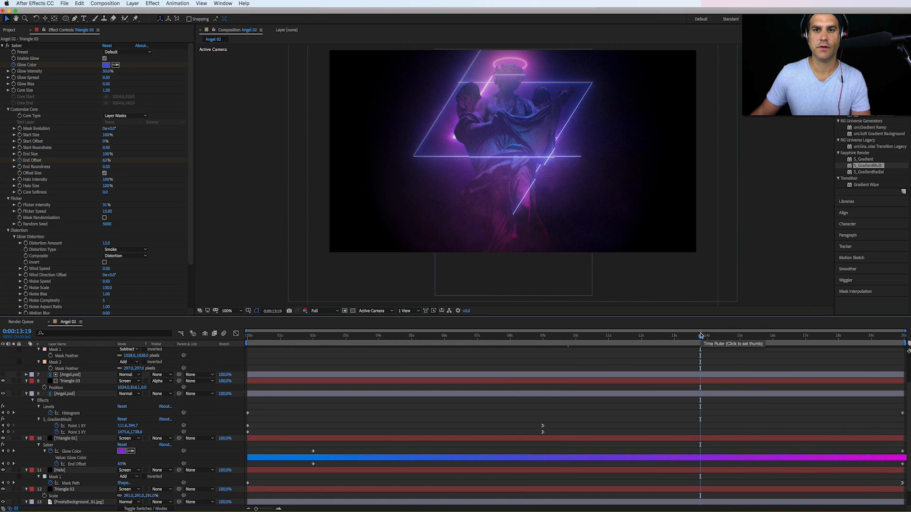
pyautogui.moveTo(700, 335); pyautogui.dragTo(472, 348)
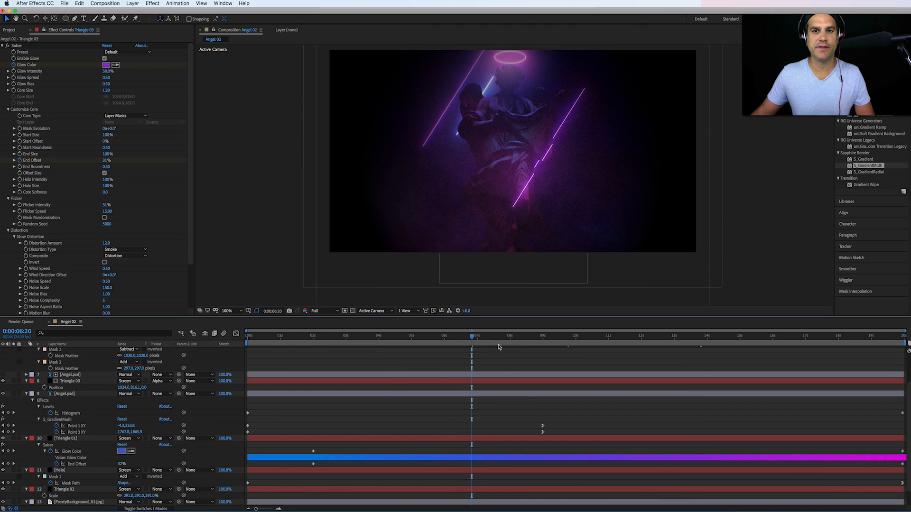
pyautogui.click(511, 338)
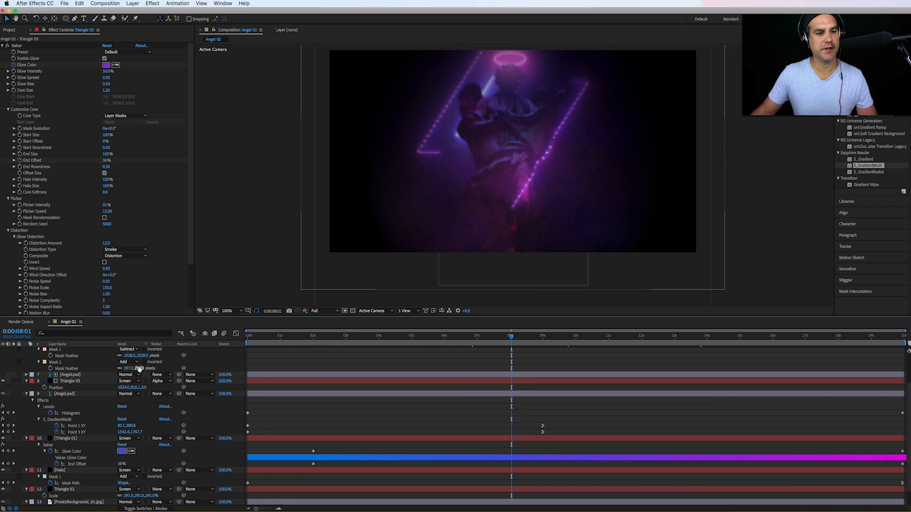
# Step: Try deleting Mask 2 from Triangle 03 at 0:00:12:13, and undo the deletion
pyautogui.click(85, 382)
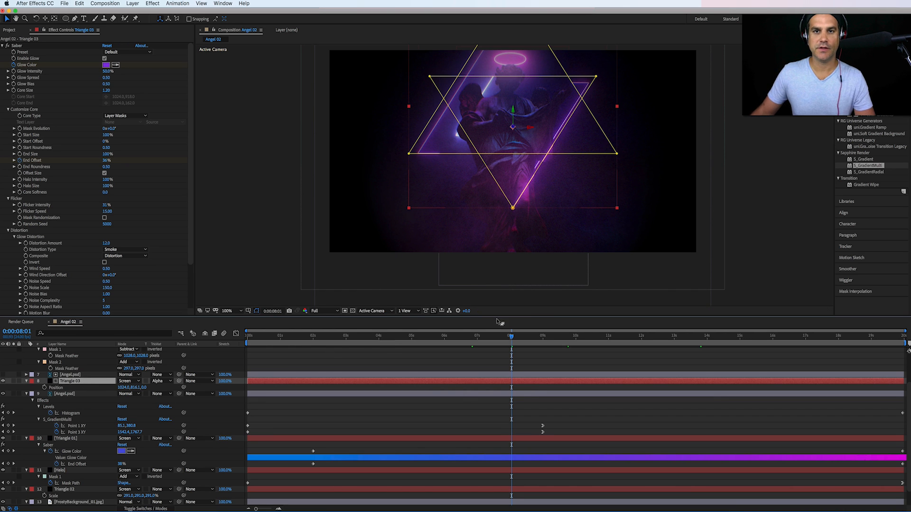
pyautogui.press('m')
pyautogui.moveTo(542, 338); pyautogui.dragTo(660, 336)
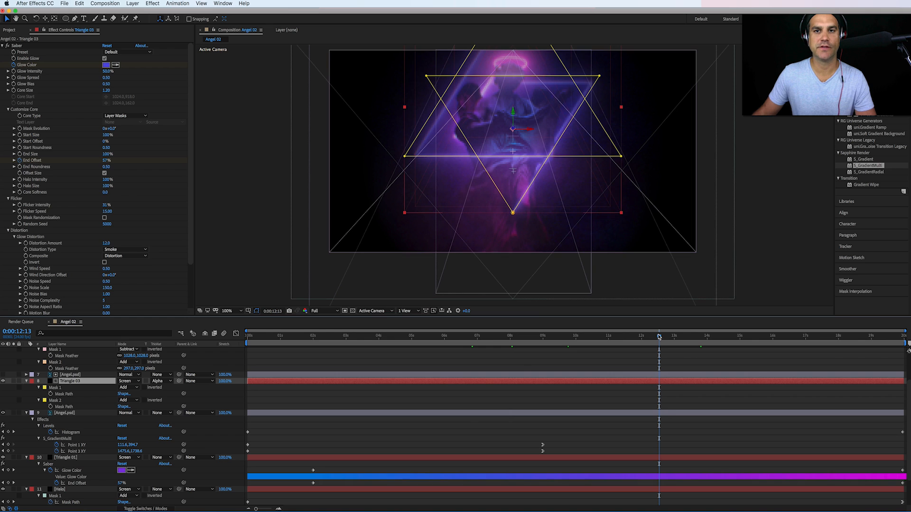
pyautogui.click(56, 401)
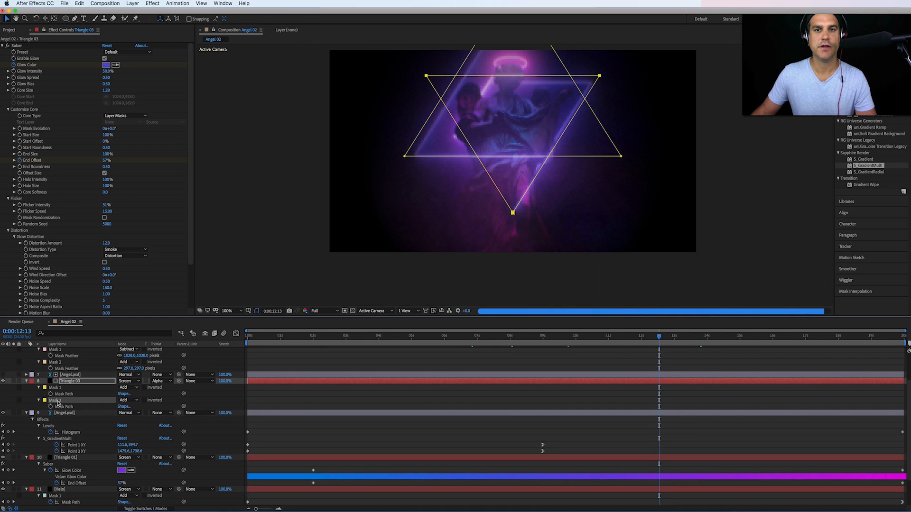
pyautogui.press('Delete')
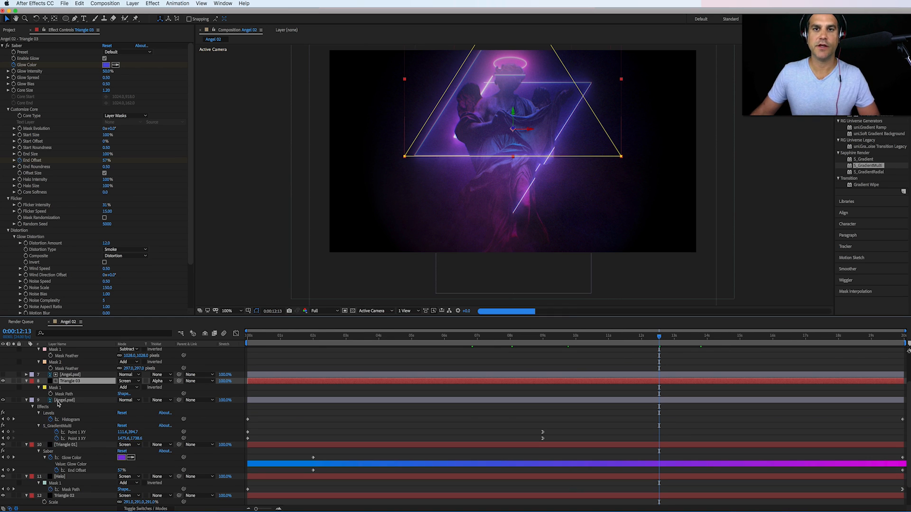
pyautogui.click(684, 413)
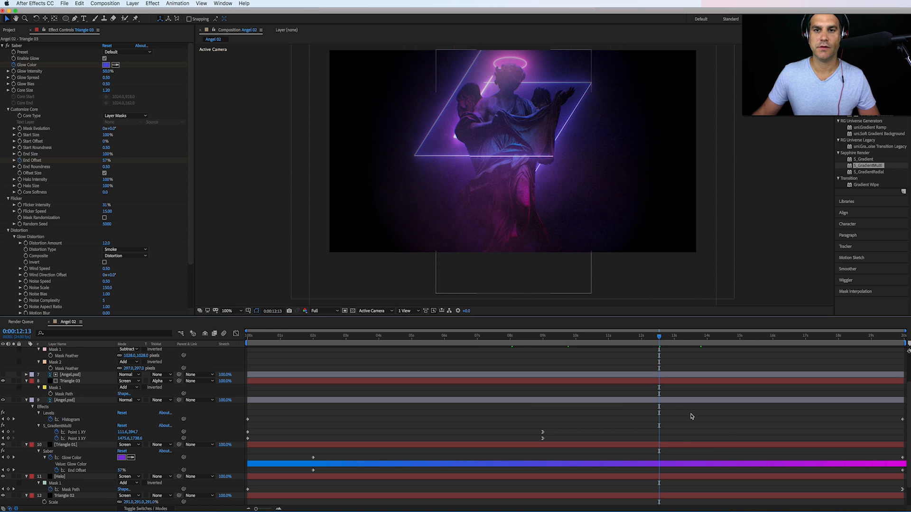
pyautogui.press('super+z')
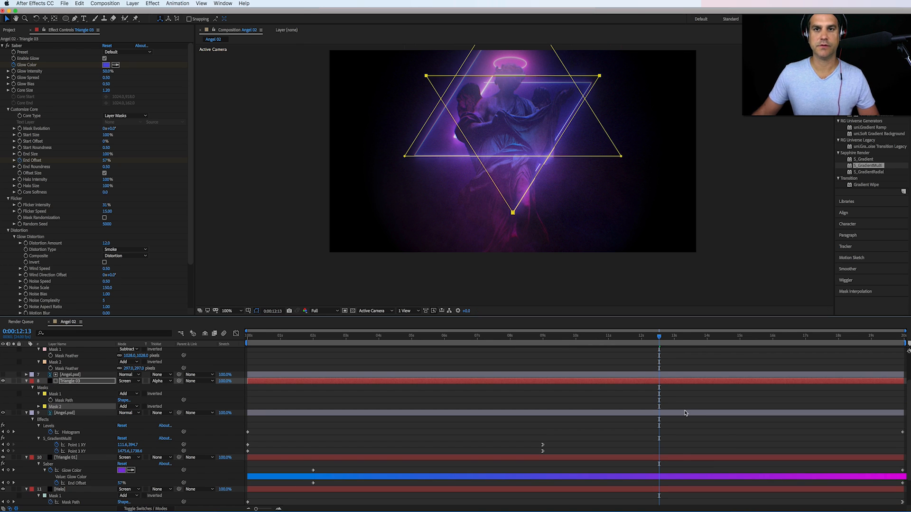
pyautogui.click(689, 395)
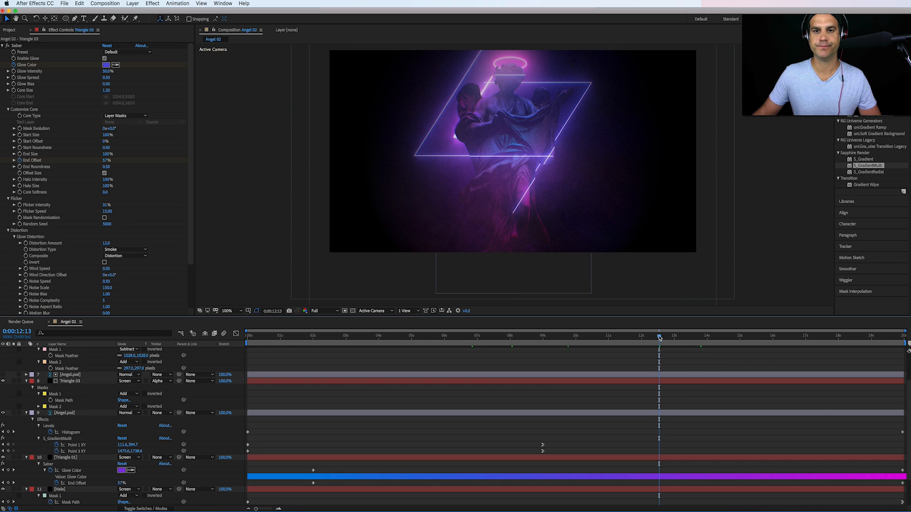
# Step: Check the triangle lines crossing the angel at 0:00:16:11 and 0:00:19:08
pyautogui.moveTo(667, 335); pyautogui.dragTo(786, 333)
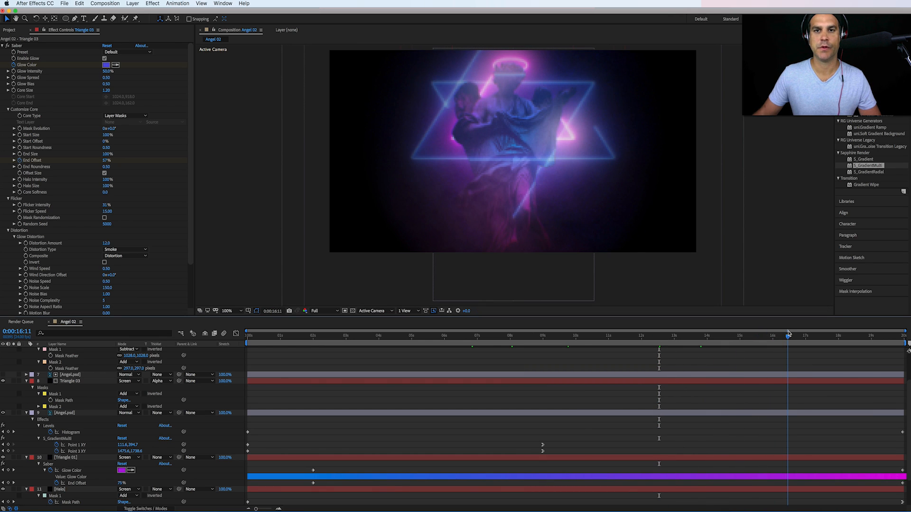
pyautogui.click(881, 335)
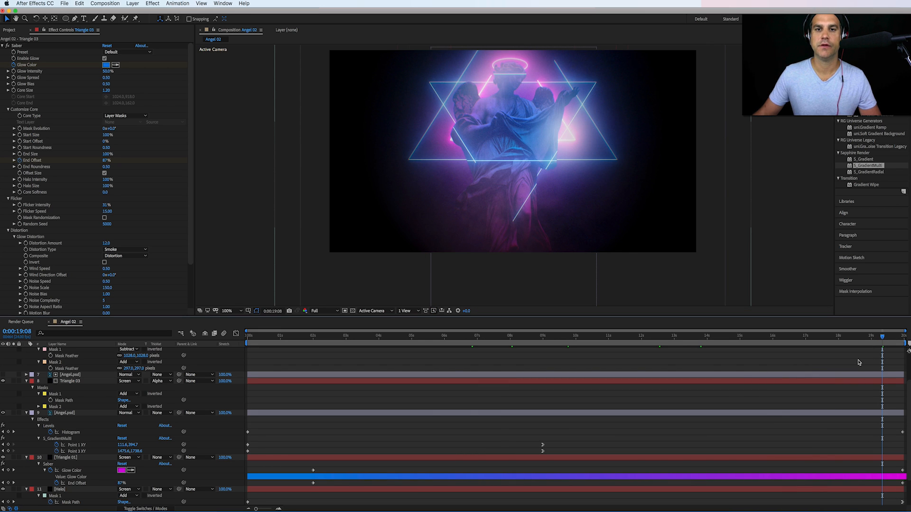
pyautogui.moveTo(559, 218); pyautogui.dragTo(551, 235)
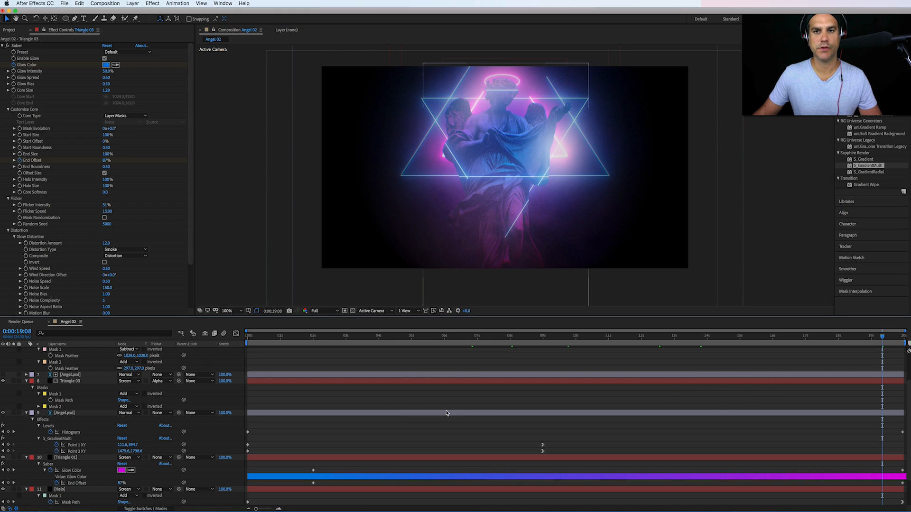
# Step: Set the mode of Triangle 03's Mask 1 to None
pyautogui.click(65, 384)
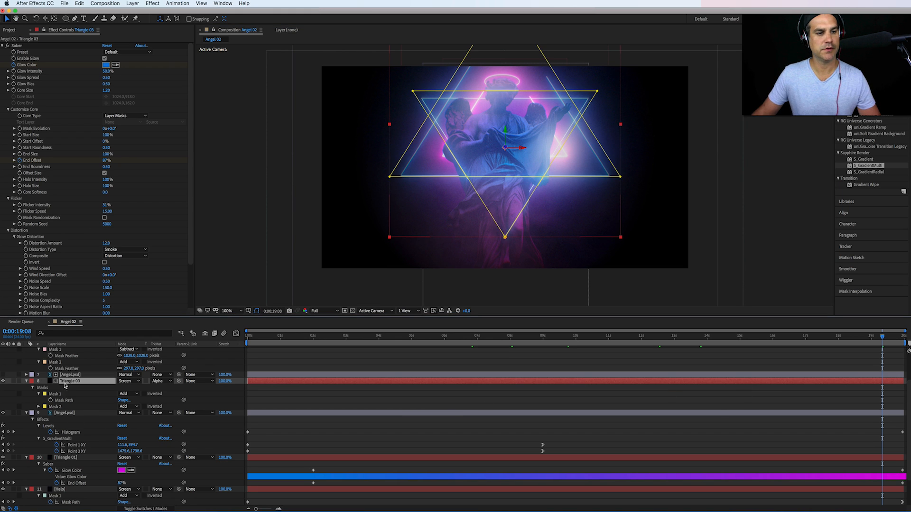
pyautogui.click(61, 395)
pyautogui.click(128, 395)
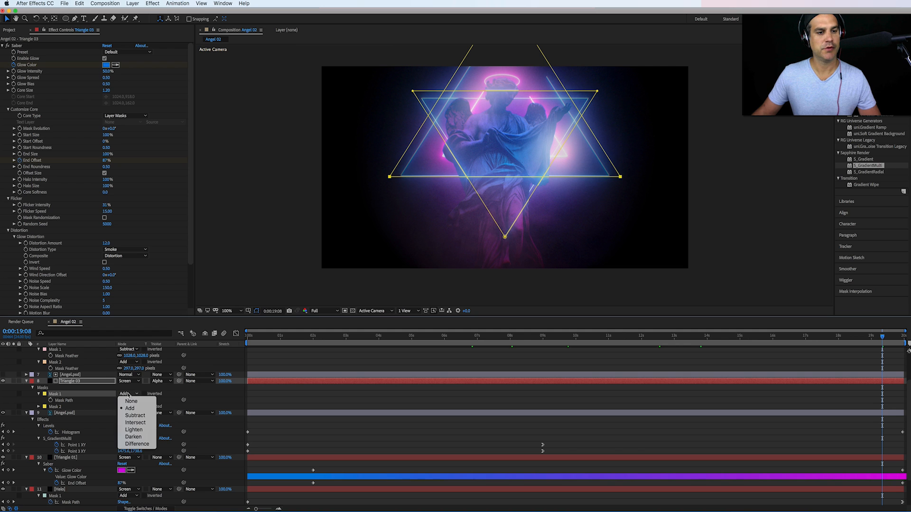
pyautogui.click(140, 403)
pyautogui.click(377, 404)
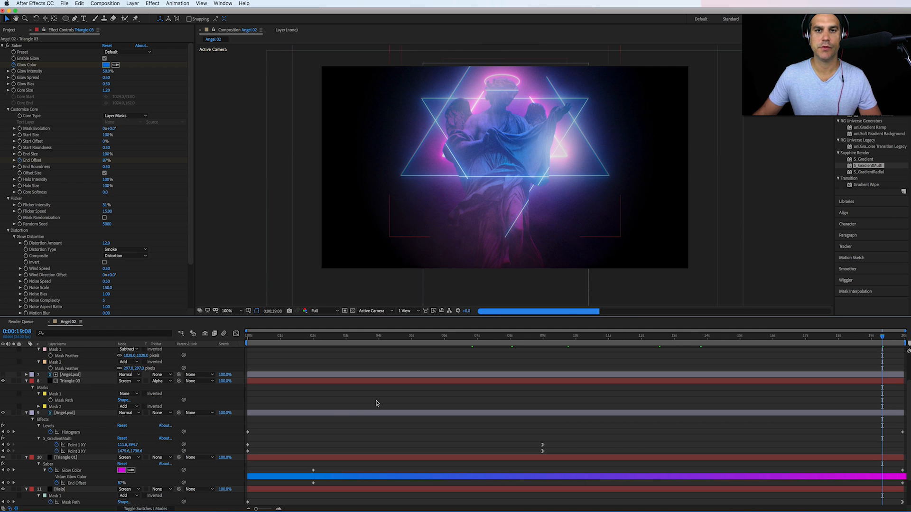
# Step: Try deleting Mask 1 from Triangle 03, and undo the deletion
pyautogui.click(56, 395)
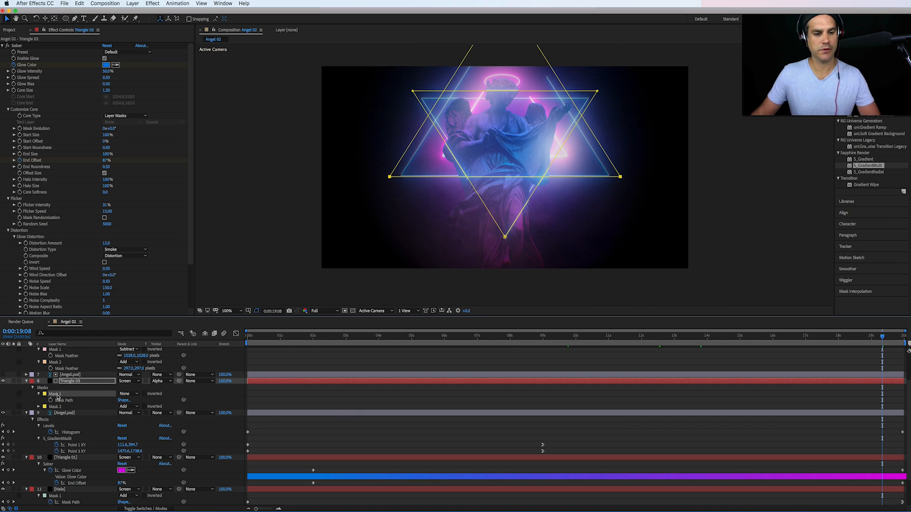
pyautogui.press('Delete')
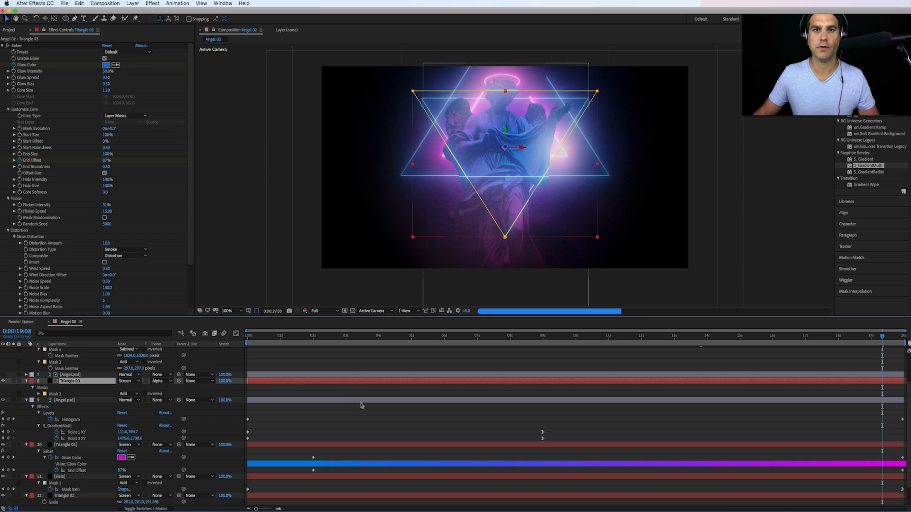
pyautogui.click(430, 422)
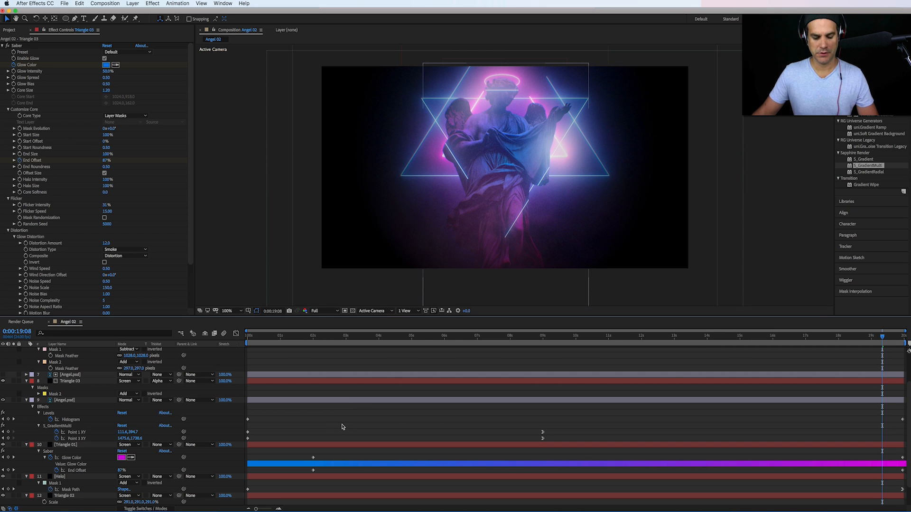
pyautogui.press('super+z')
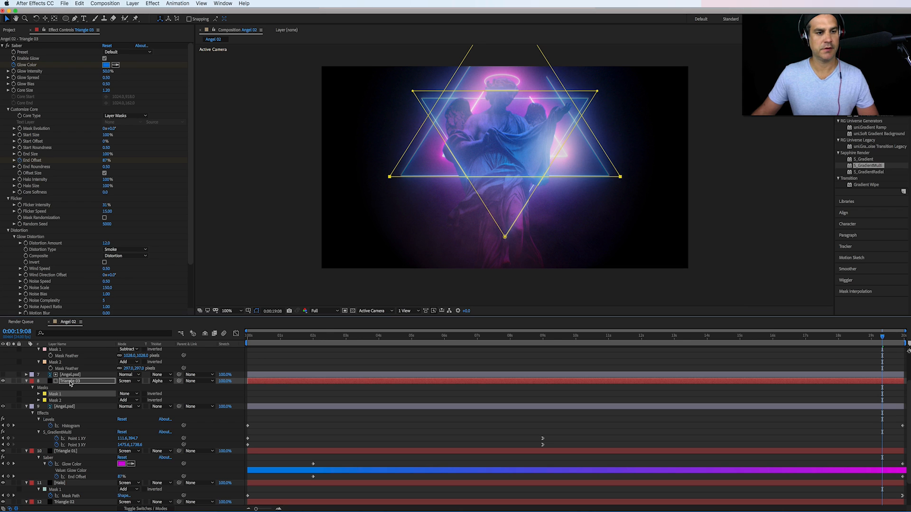
# Step: Replace the Triangle 03 layer between the two Angel.psd layers with a duplicate of Triangle 01
pyautogui.click(70, 382)
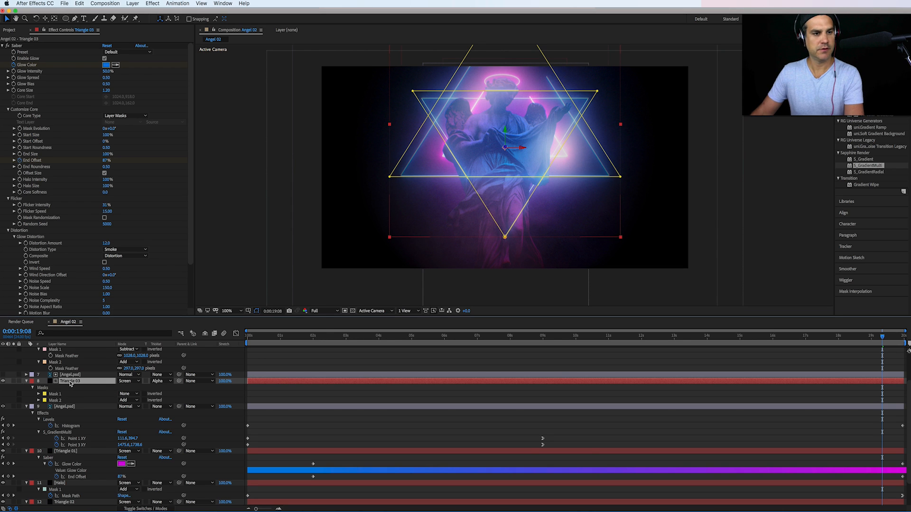
pyautogui.press('Delete')
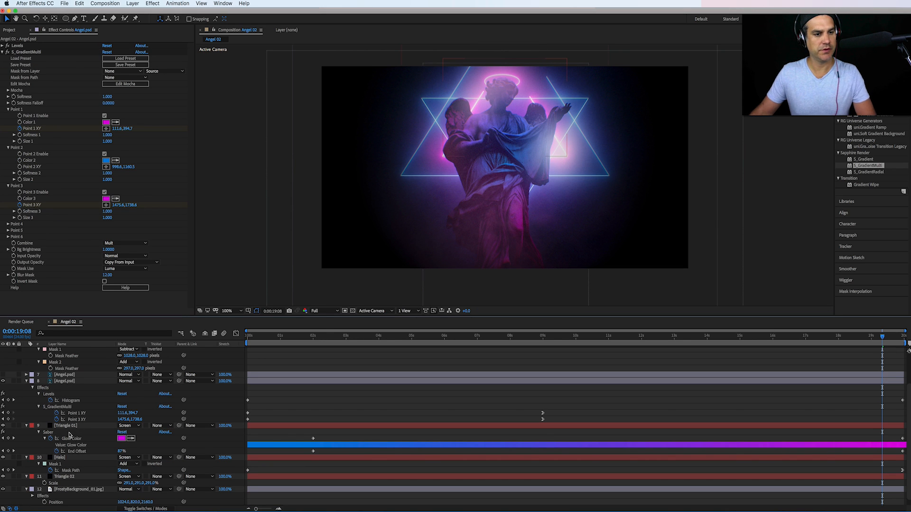
pyautogui.click(68, 426)
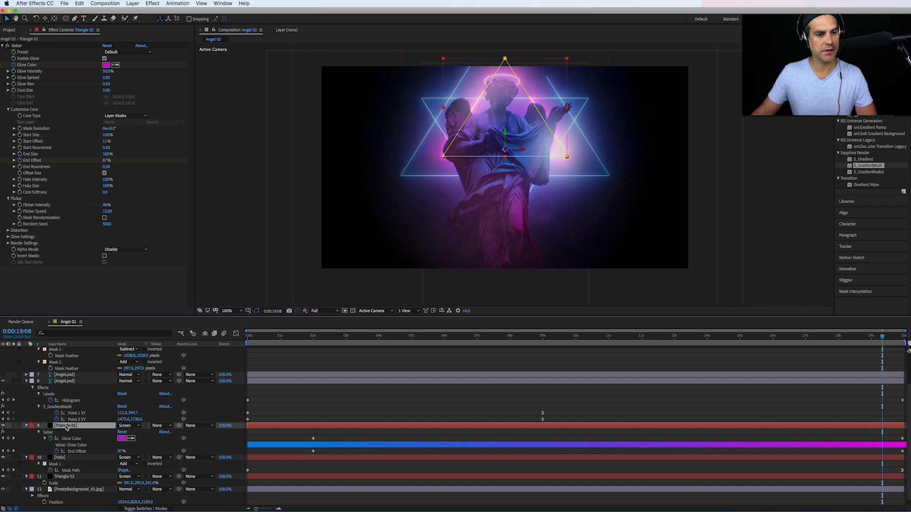
pyautogui.moveTo(66, 428); pyautogui.dragTo(71, 380)
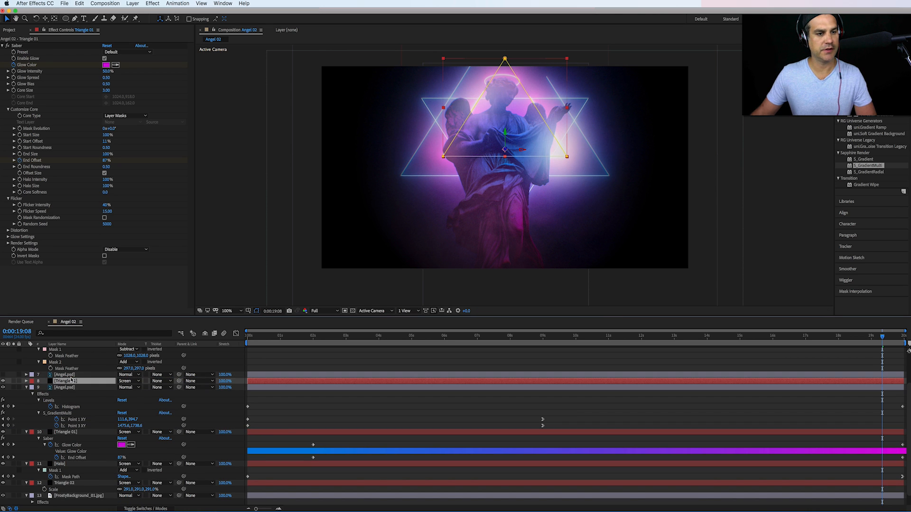
# Step: Set the upper Triangle 01 copy's track matte to Alpha Matte "Angel.psd" and reveal its Position property
pyautogui.click(159, 381)
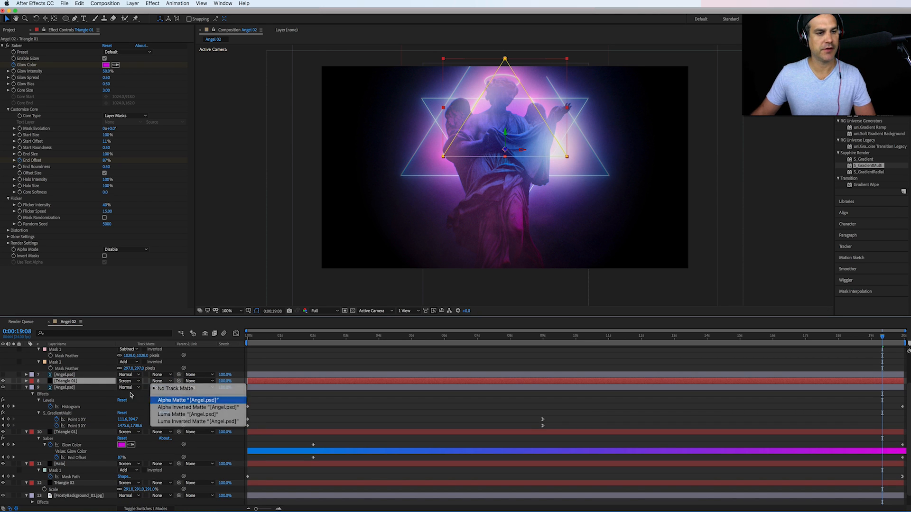
pyautogui.click(187, 400)
pyautogui.press('p')
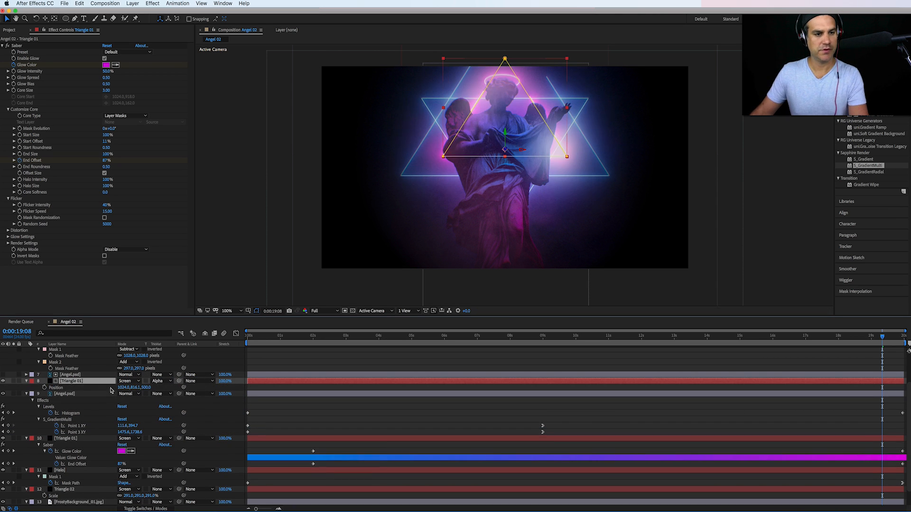
# Step: Set the Z position of the alpha-matted Triangle 01 copy to 0
pyautogui.click(145, 388)
pyautogui.write('0')
pyautogui.press('Return')
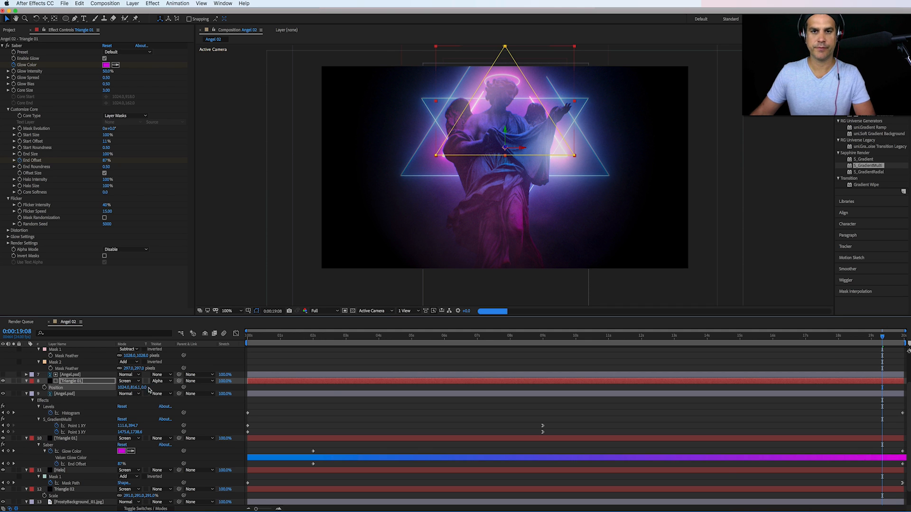
pyautogui.click(27, 417)
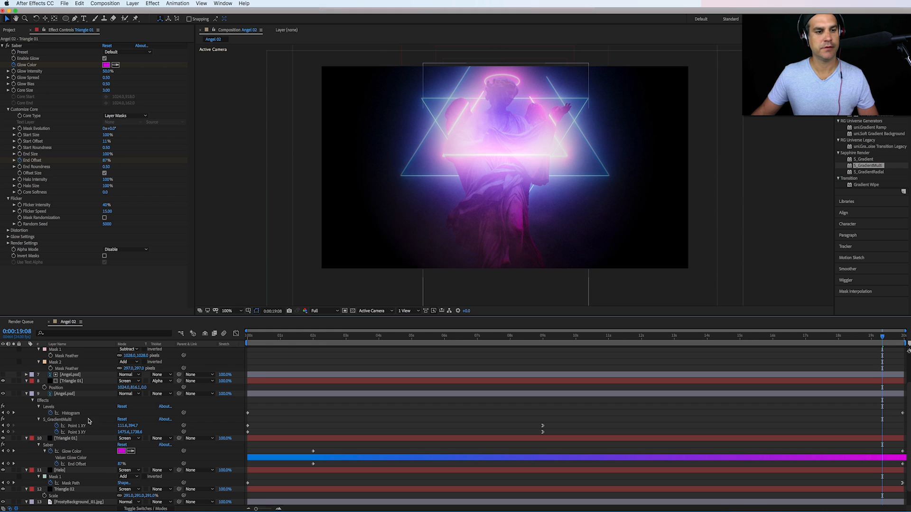
# Step: Reduce the Saber core size of the matted Triangle 01 copy, trying 1 and settling on 1.2
pyautogui.click(68, 382)
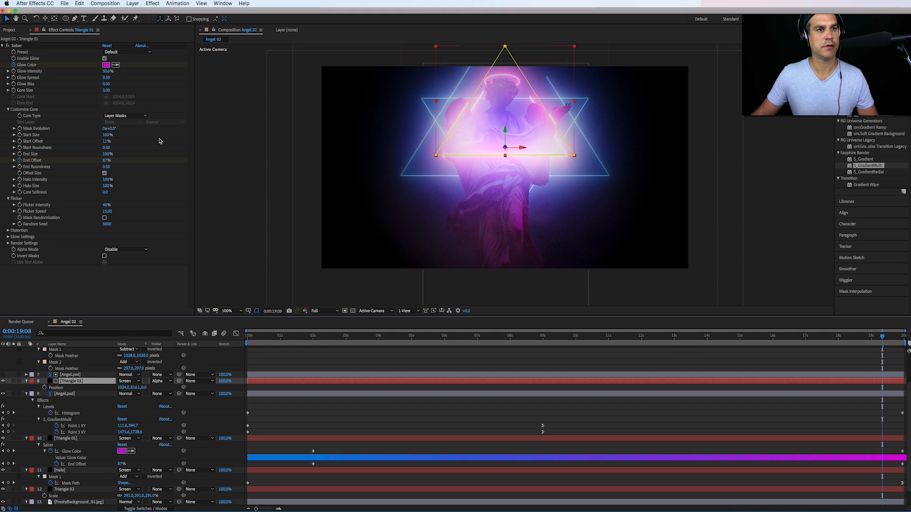
pyautogui.click(107, 90)
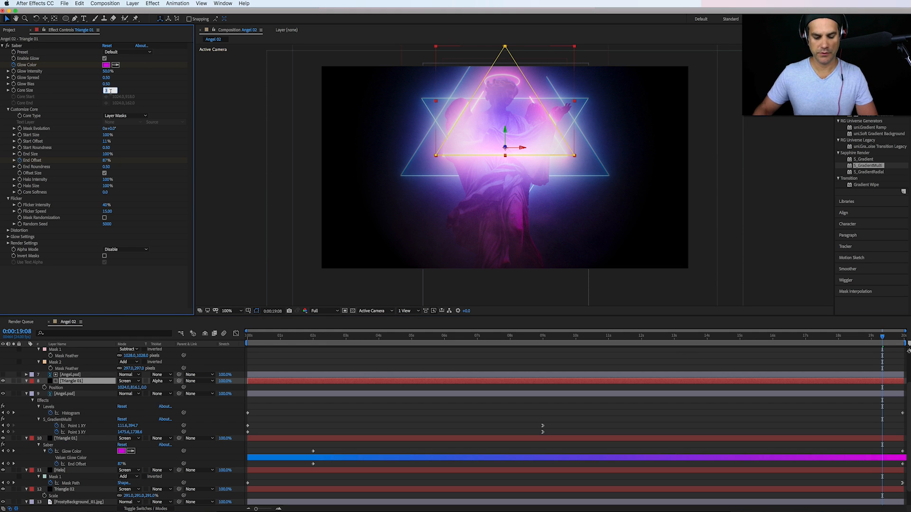
pyautogui.write('1')
pyautogui.press('Return')
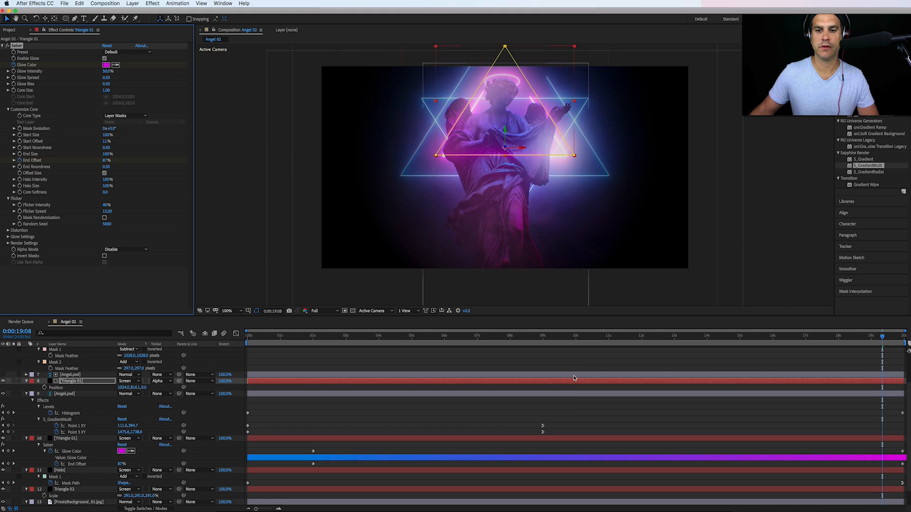
pyautogui.click(577, 418)
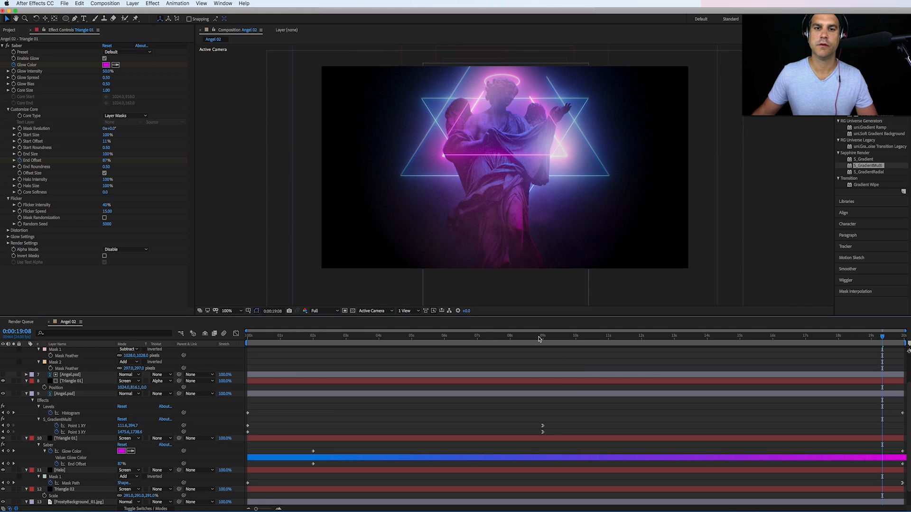
pyautogui.click(108, 92)
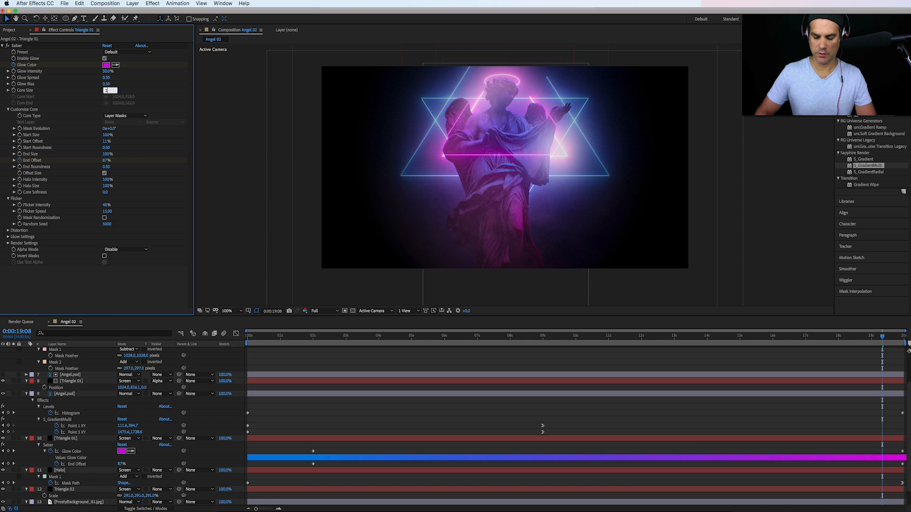
pyautogui.write('1.2')
pyautogui.press('Return')
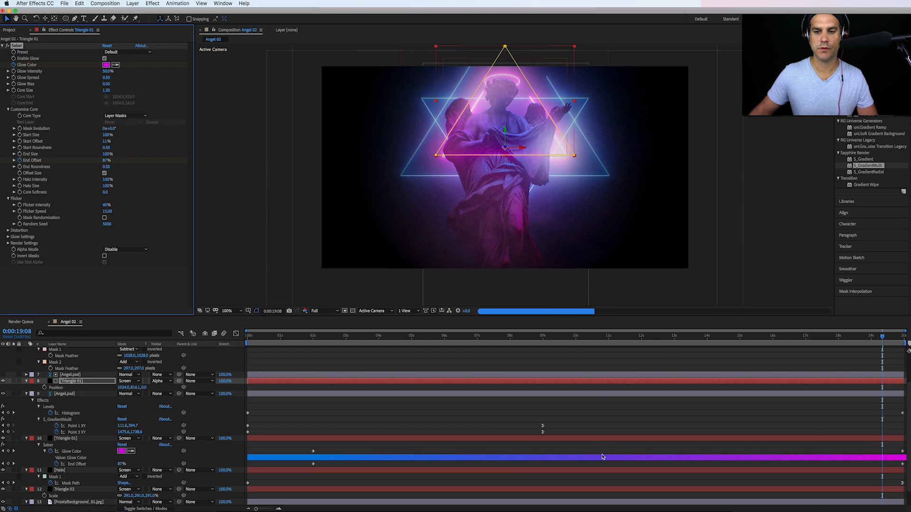
pyautogui.click(600, 423)
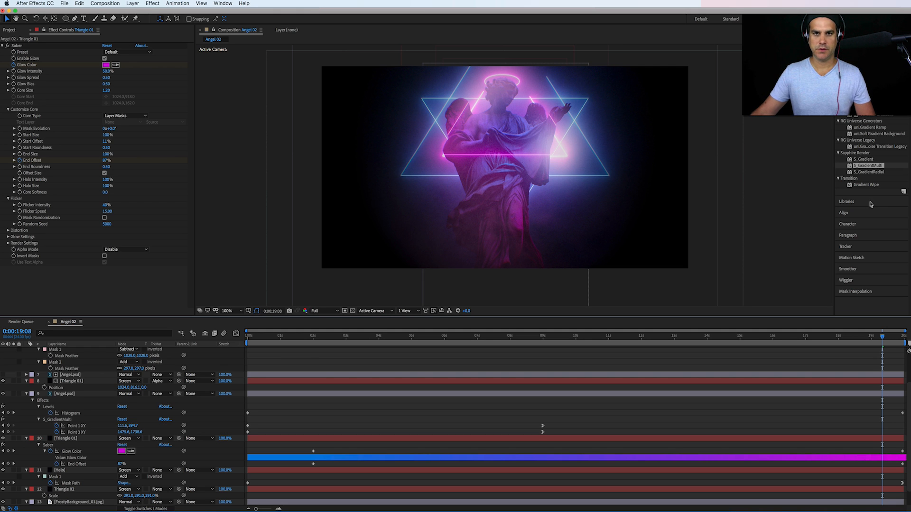
# Step: Move the matted Triangle 01 copy down over the statue to a Y position of about 1108
pyautogui.click(83, 382)
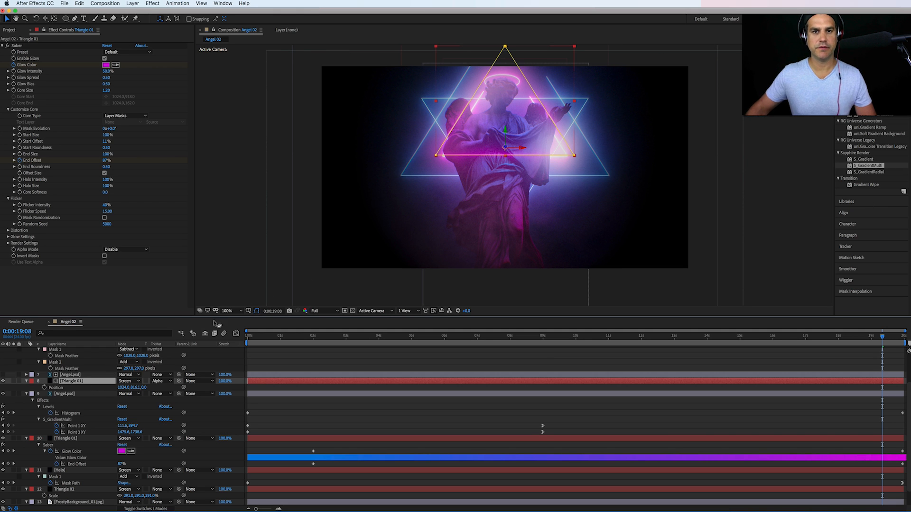
pyautogui.moveTo(505, 131); pyautogui.dragTo(497, 188)
pyautogui.click(666, 418)
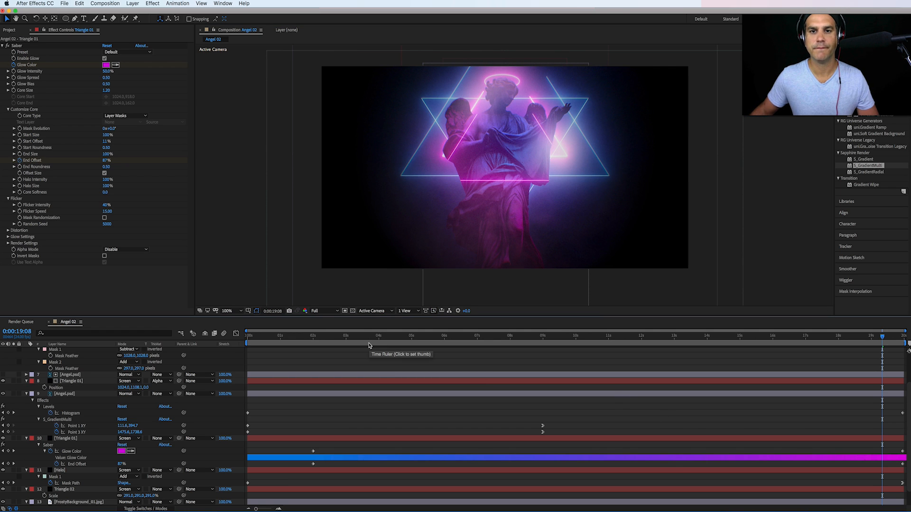
# Step: Delete the matted Triangle 01 copy and the duplicate Angel.psd layer that served as its matte
pyautogui.click(71, 380)
pyautogui.press('Delete')
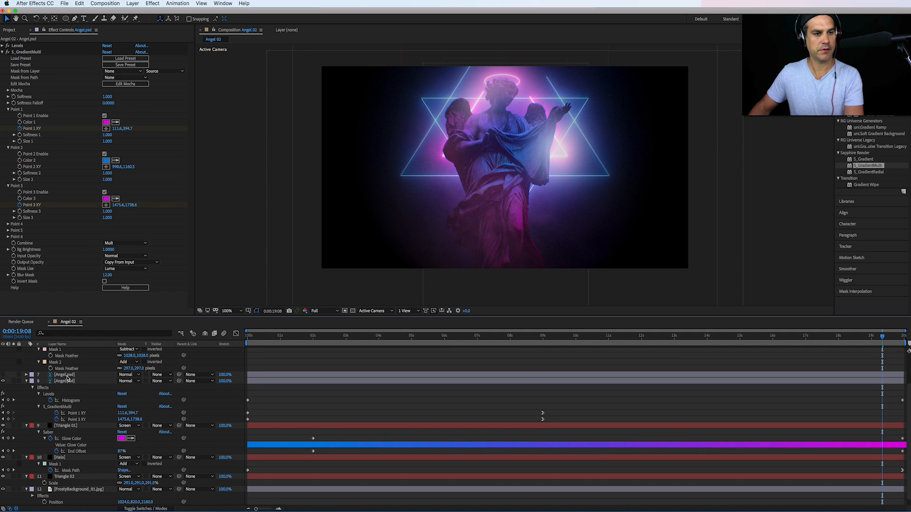
pyautogui.click(68, 375)
pyautogui.press('Delete')
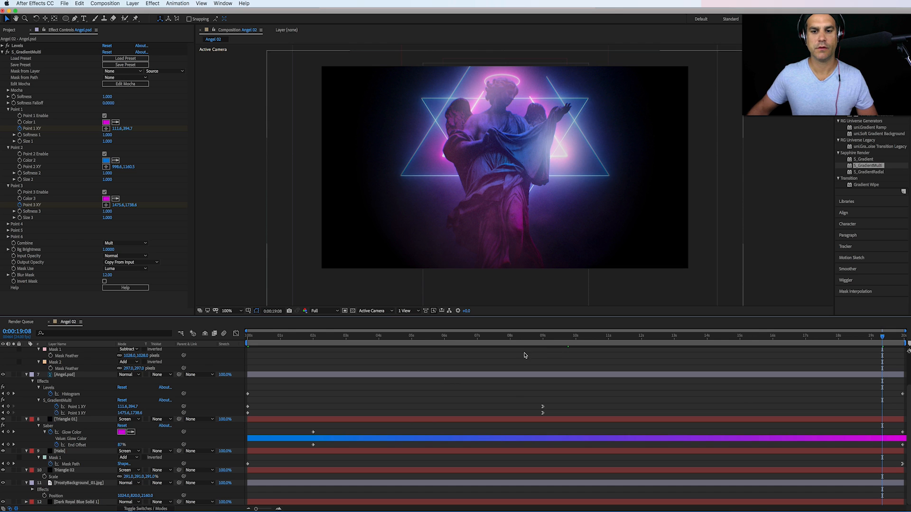
# Step: At 0:00:15:11, shift the inverted triangle mask of the Triangle 02 layer slightly downward
pyautogui.moveTo(516, 336); pyautogui.dragTo(755, 346)
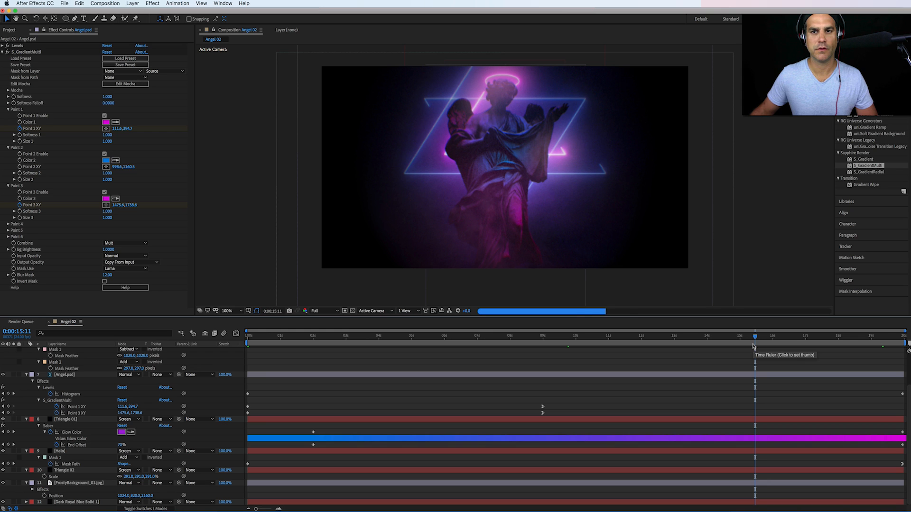
pyautogui.click(74, 470)
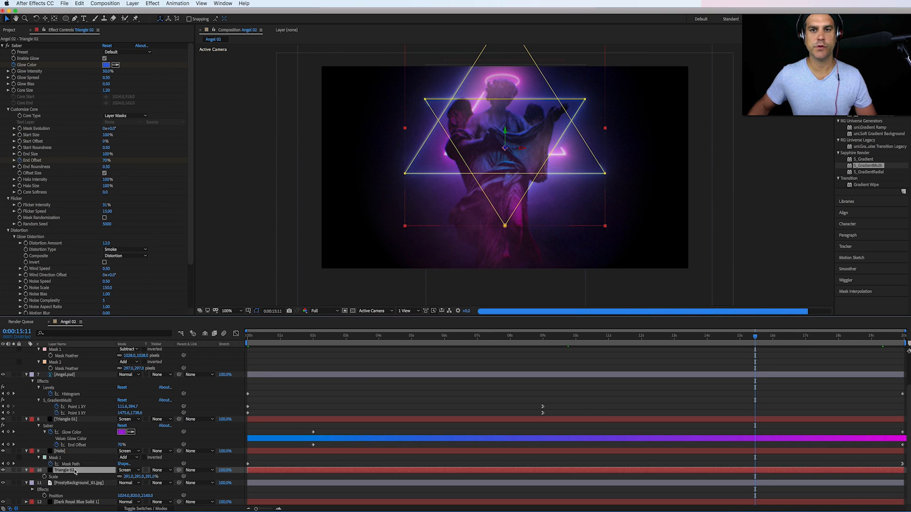
pyautogui.click(425, 99)
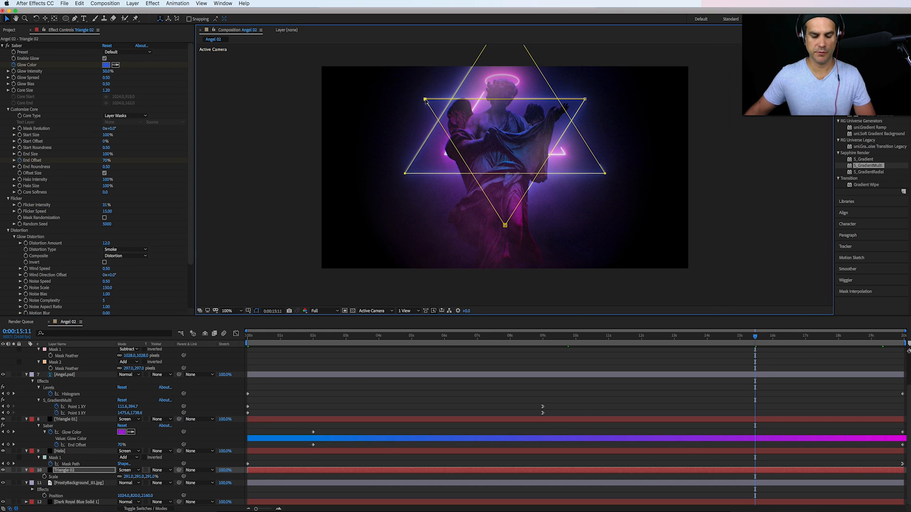
pyautogui.moveTo(425, 100); pyautogui.dragTo(426, 122)
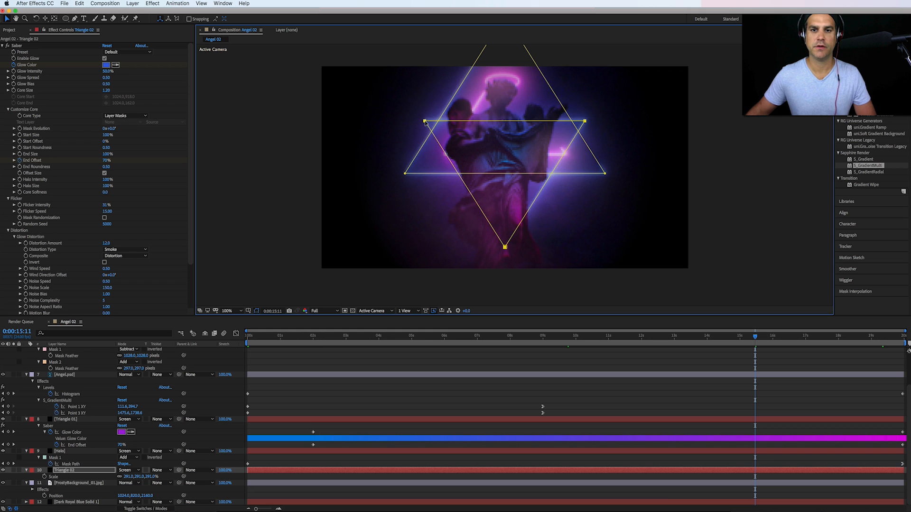
pyautogui.click(387, 325)
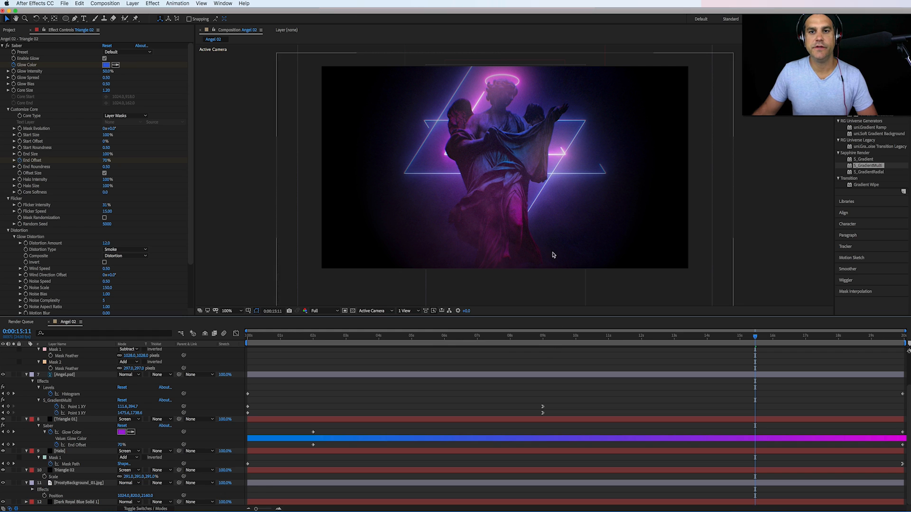
# Step: Duplicate Triangle 02, place the copy above Angel.psd, and set the copy's Z position to 0
pyautogui.click(73, 419)
pyautogui.click(74, 470)
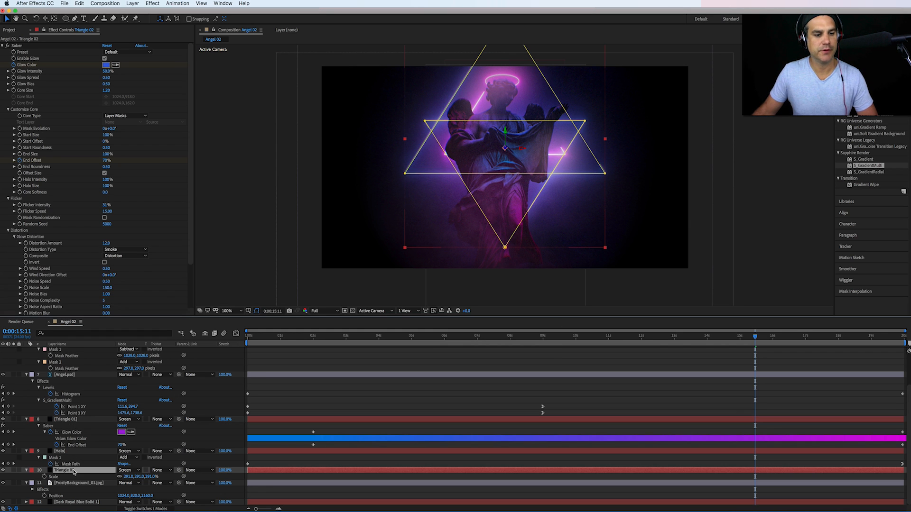
pyautogui.press('super+d')
pyautogui.moveTo(74, 471); pyautogui.dragTo(79, 371)
pyautogui.press('p')
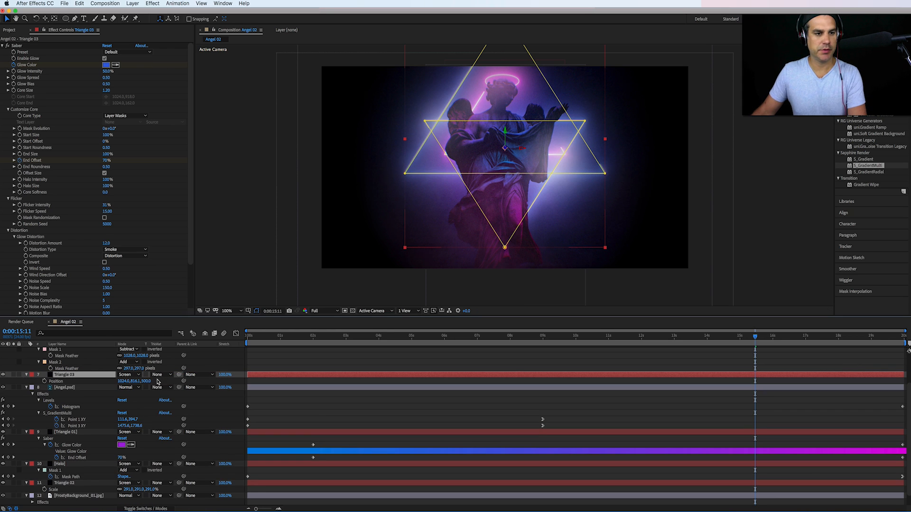
pyautogui.click(147, 381)
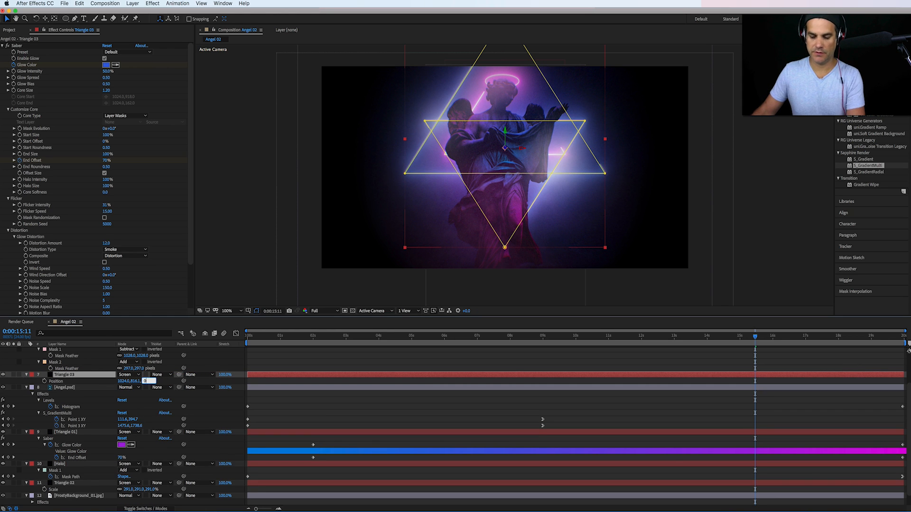
pyautogui.write('0')
pyautogui.press('Return')
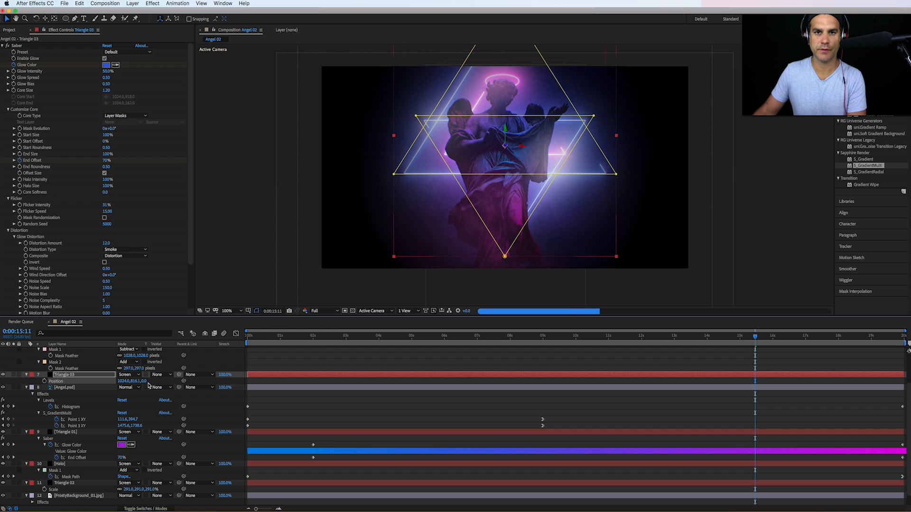
# Step: Duplicate Angel.psd, place Triangle 03 between the two copies, and set its track matte to Alpha Matte
pyautogui.click(77, 388)
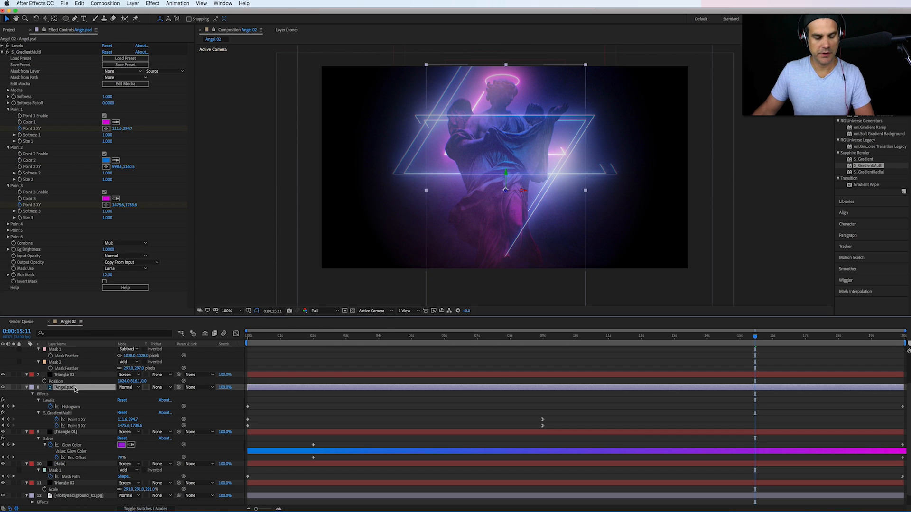
pyautogui.hotkey('ctrl', 'd')
pyautogui.moveTo(71, 375); pyautogui.dragTo(79, 383)
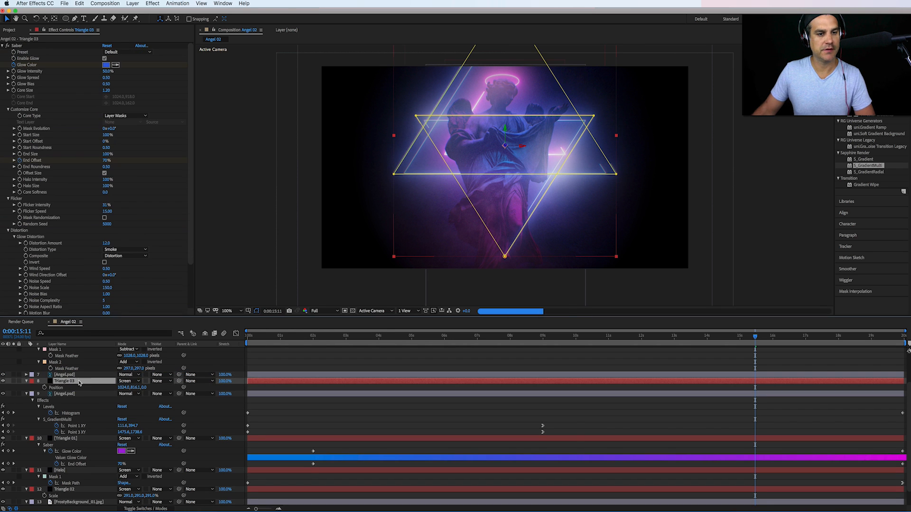
pyautogui.click(157, 381)
pyautogui.click(190, 401)
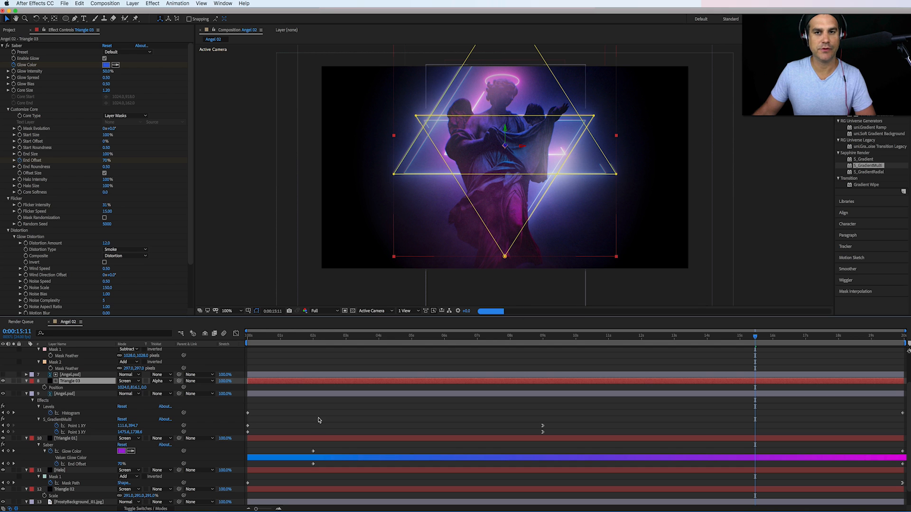
pyautogui.click(318, 421)
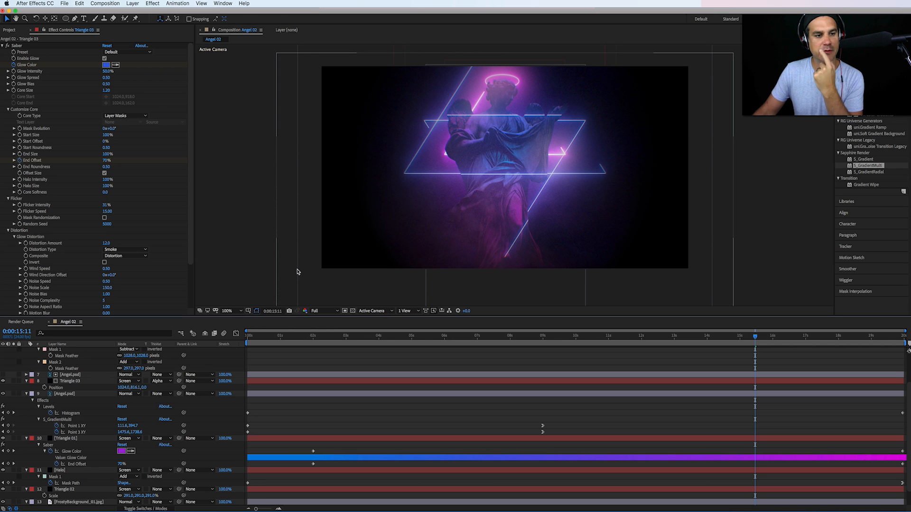
# Step: Try a Saber start offset of 66% on Triangle 03, and undo the change
pyautogui.click(48, 388)
pyautogui.click(79, 383)
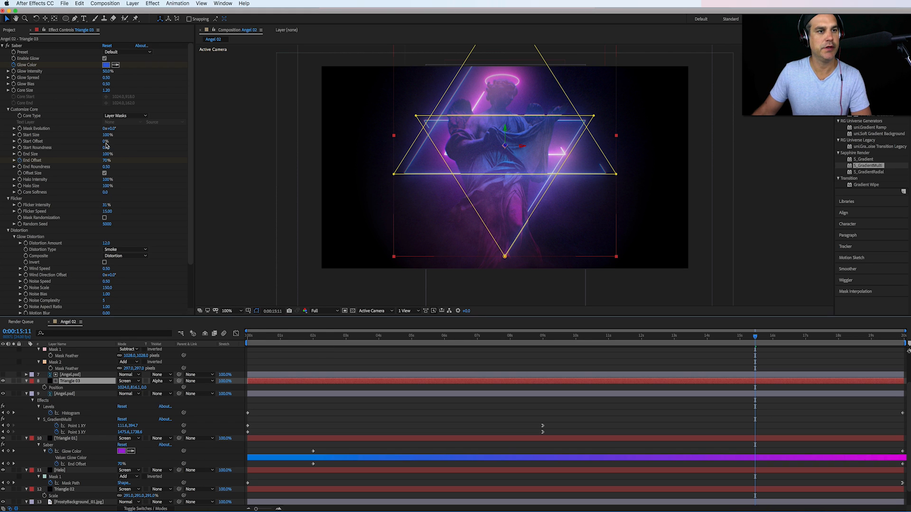
pyautogui.moveTo(106, 145); pyautogui.dragTo(129, 142)
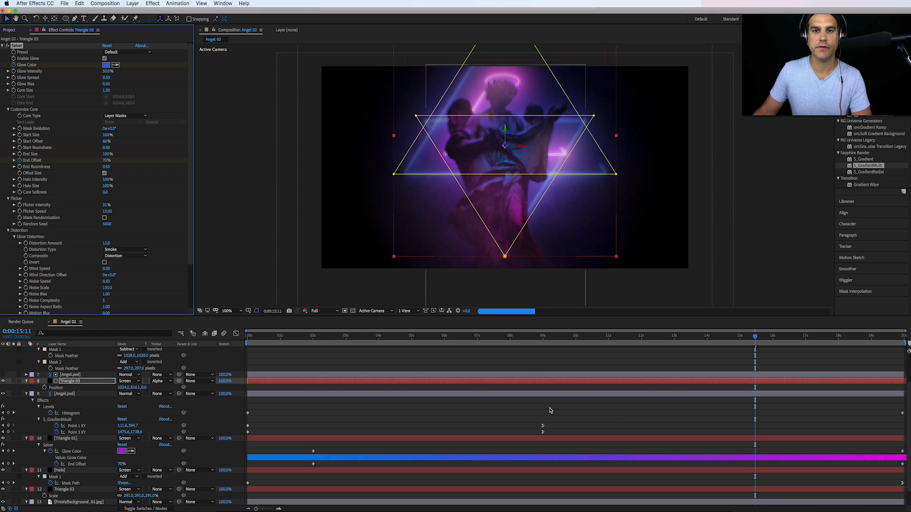
pyautogui.click(622, 417)
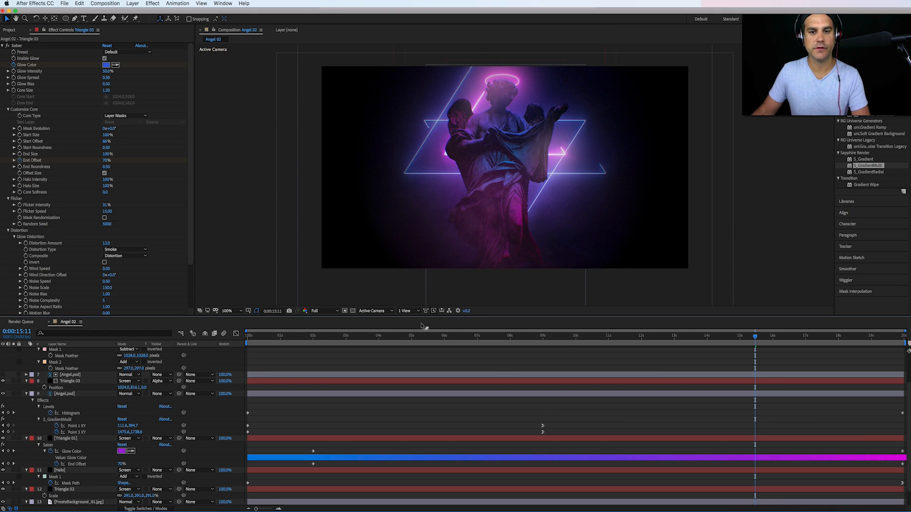
pyautogui.press('super+z')
pyautogui.press('super+z')
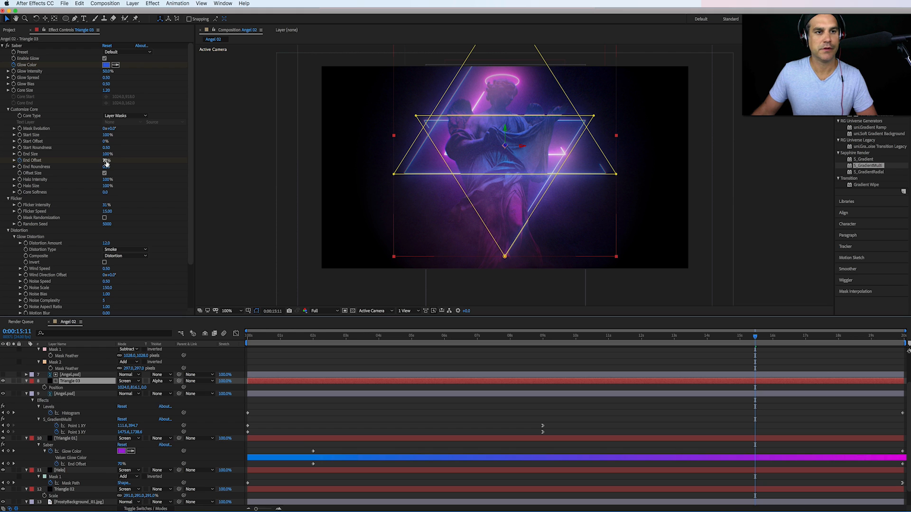
# Step: Try a Saber end offset of 34% and a start offset of 53% on Triangle 03, and undo the changes
pyautogui.moveTo(107, 161); pyautogui.dragTo(95, 162)
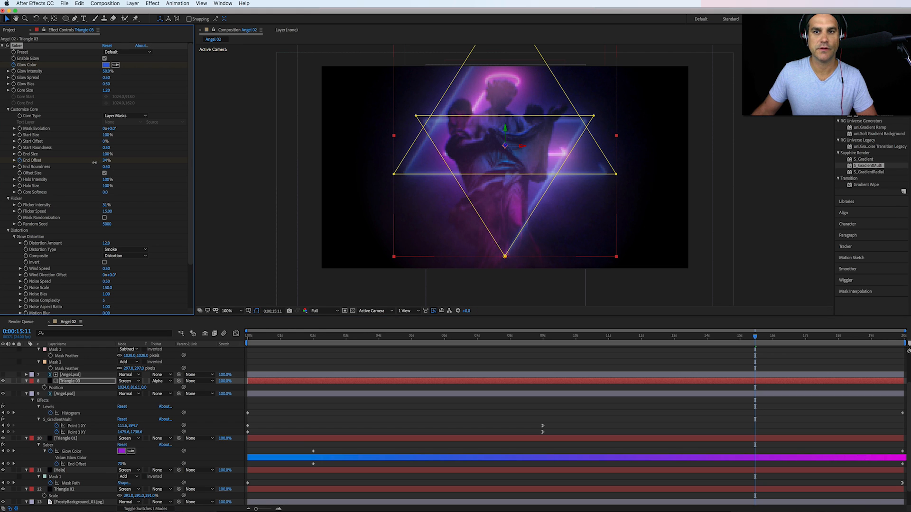
pyautogui.click(780, 402)
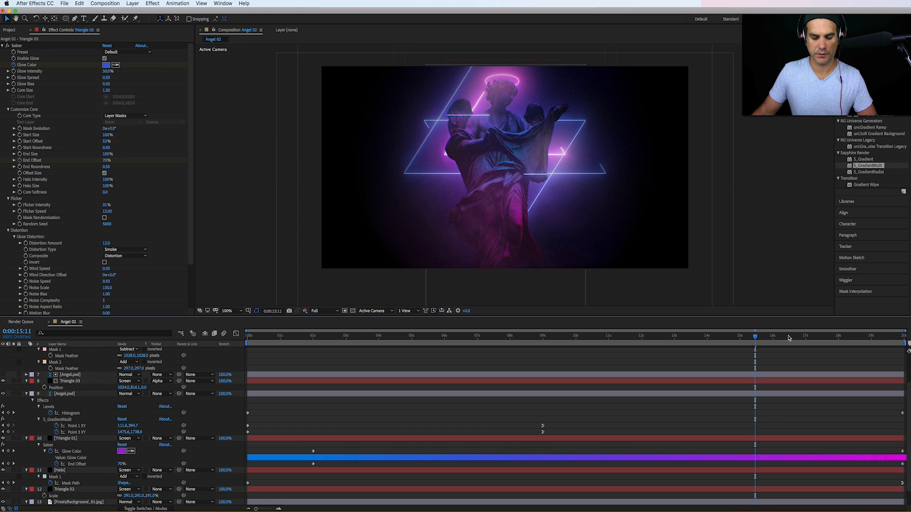
pyautogui.press('super+z')
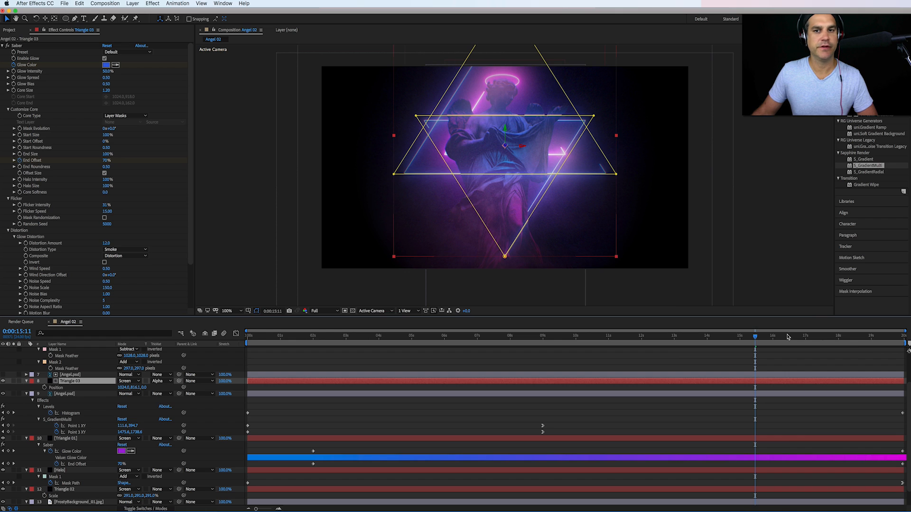
# Step: At 0:00:19:23, draw a closed four-point mask on the upper Angel.psd copy around the horizontal neon line across the statue's shoulders
pyautogui.click(903, 337)
pyautogui.click(831, 416)
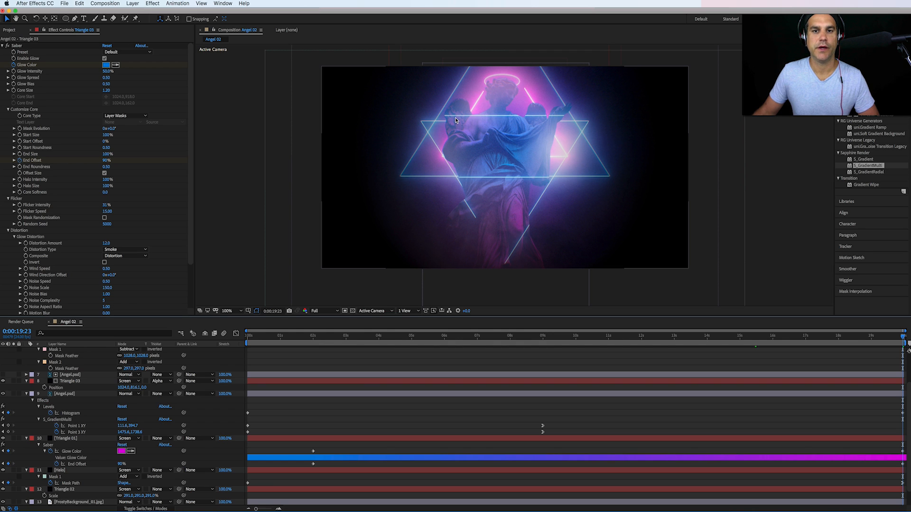
pyautogui.click(69, 375)
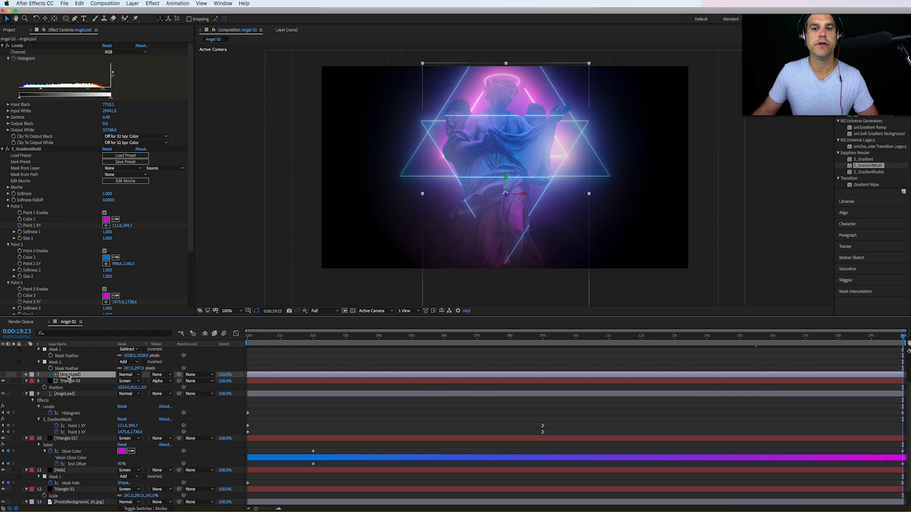
pyautogui.click(75, 19)
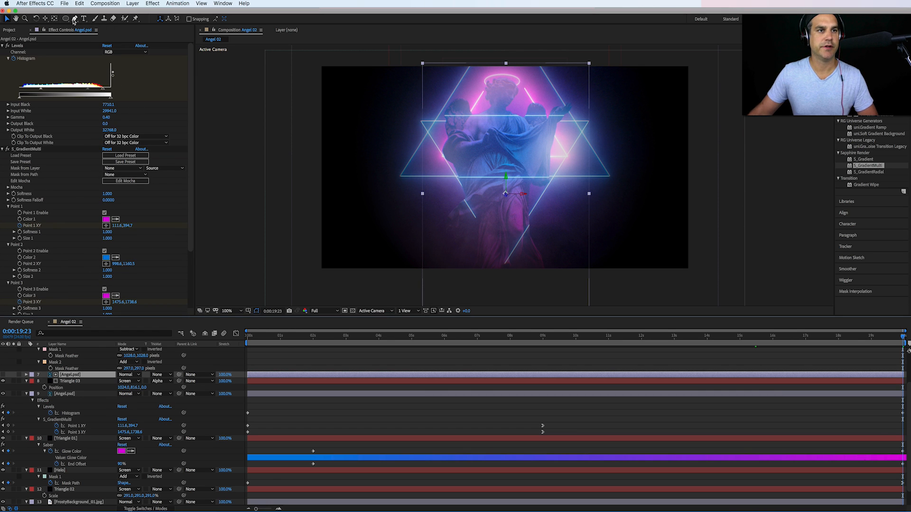
pyautogui.click(440, 106)
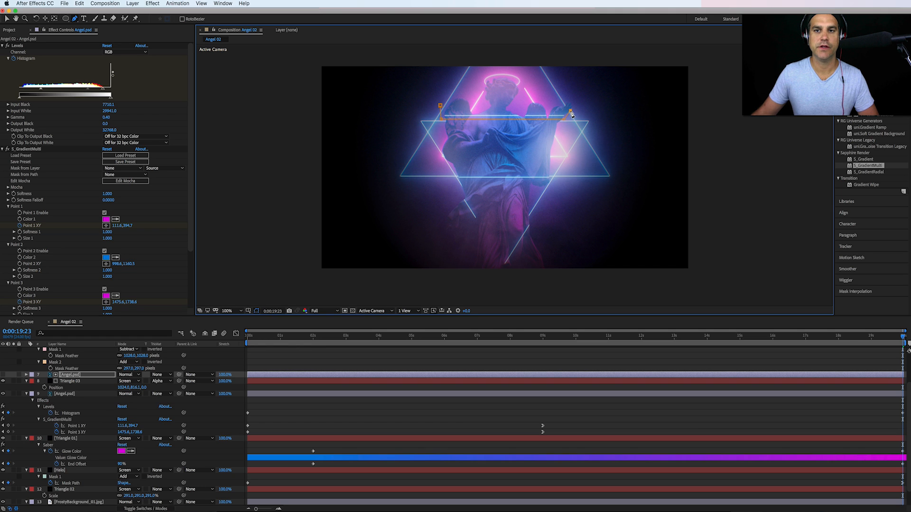
pyautogui.click(441, 105)
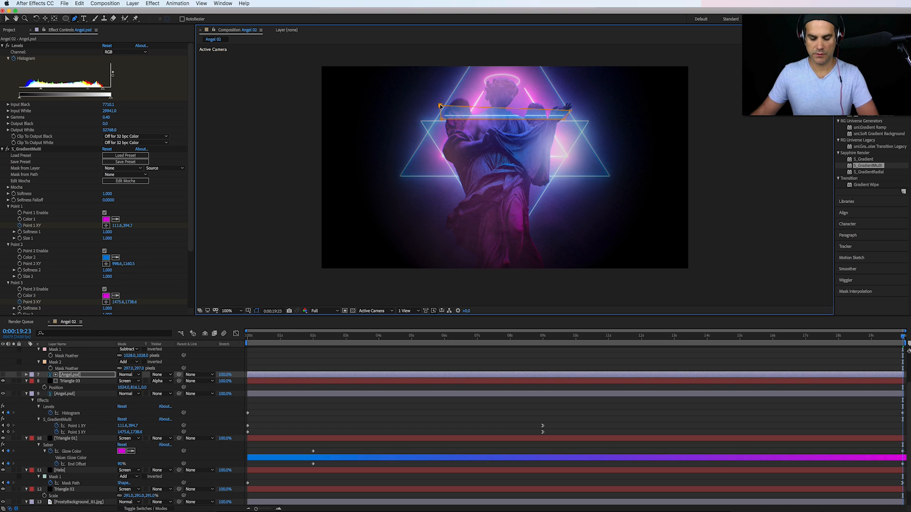
# Step: Try the Subtract mode on the upper Angel.psd copy's new mask, and undo the mask entirely
pyautogui.press('m')
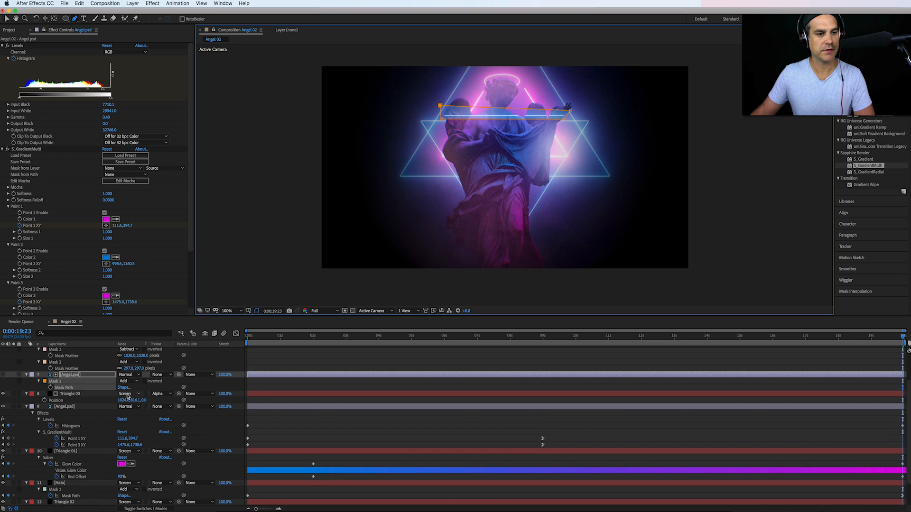
pyautogui.click(126, 381)
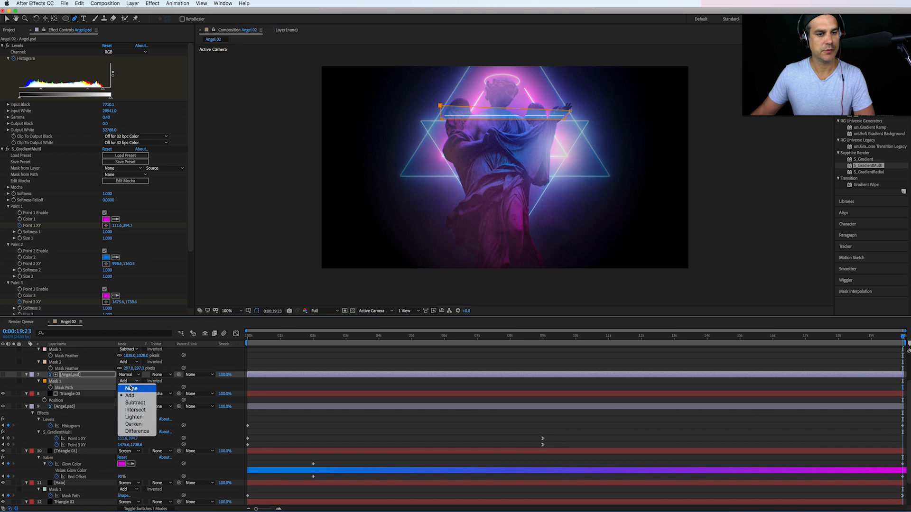
pyautogui.click(135, 403)
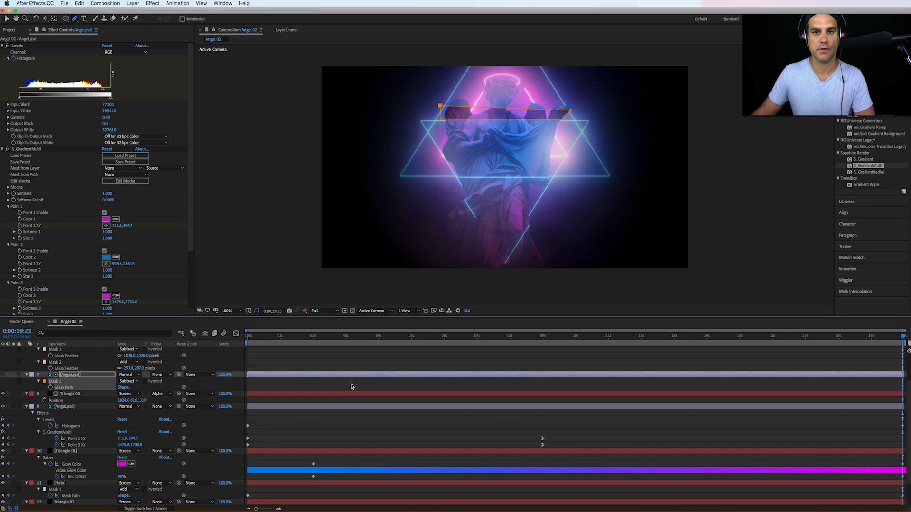
pyautogui.click(507, 418)
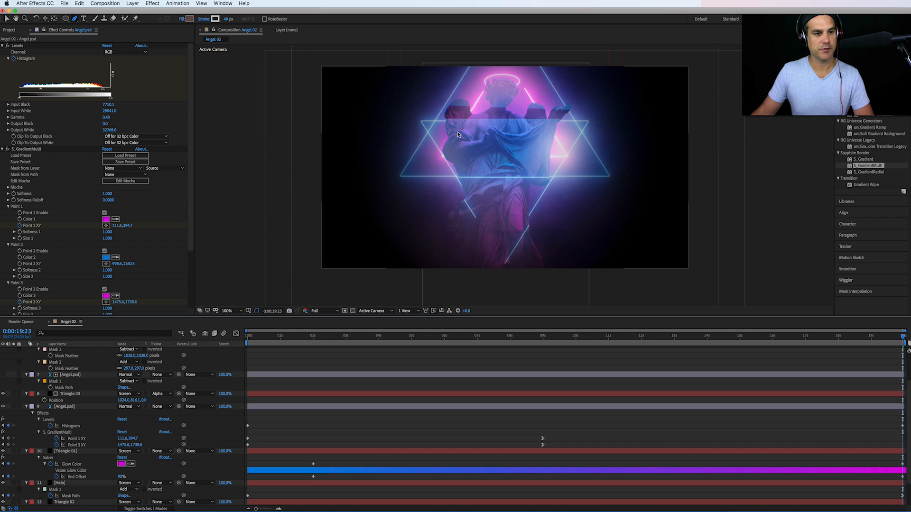
pyautogui.press('super+z')
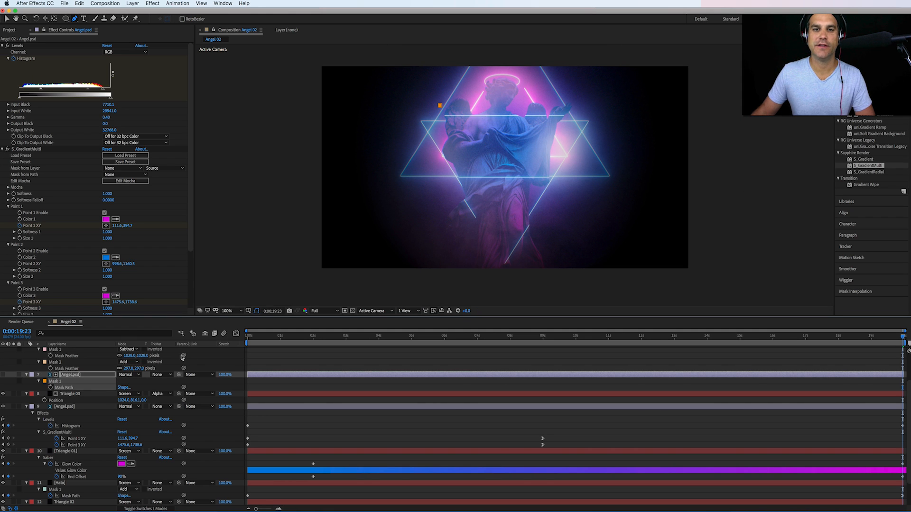
pyautogui.press('m')
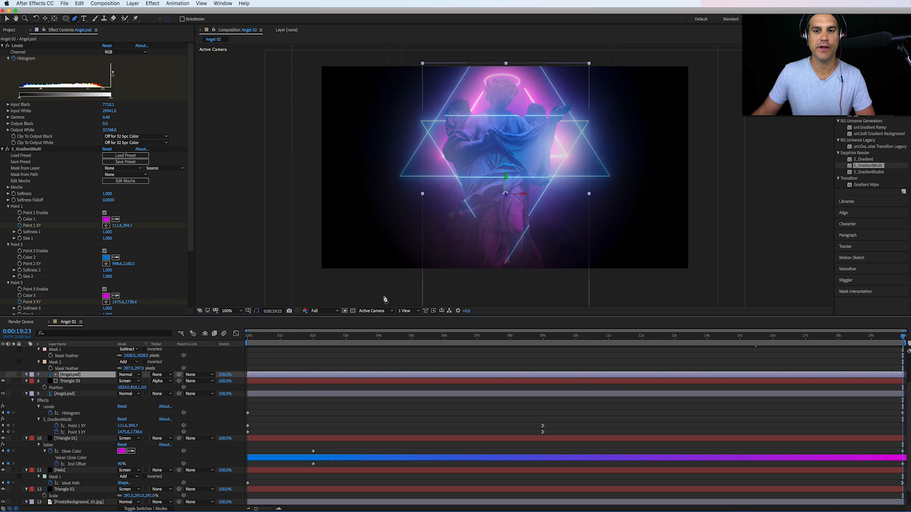
# Step: Set Triangle 03's Saber start offset to 65% and its end offset to 100%
pyautogui.click(67, 382)
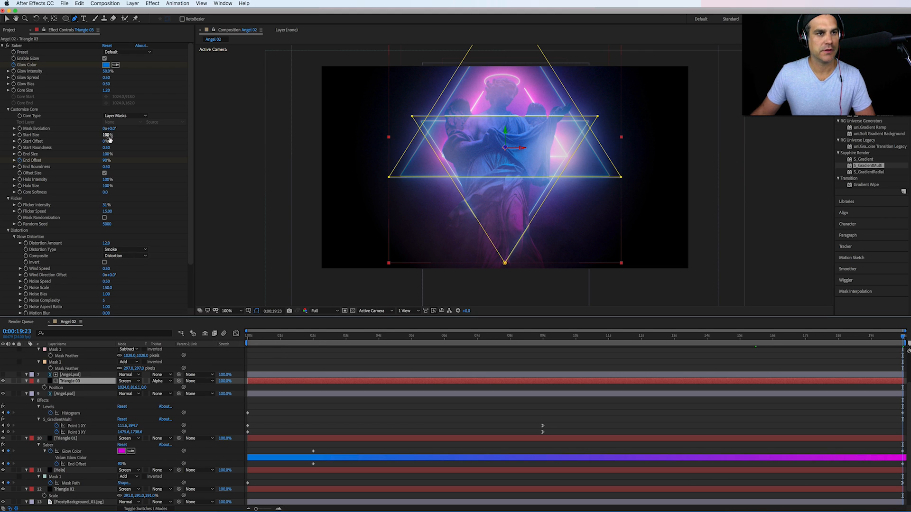
pyautogui.click(108, 154)
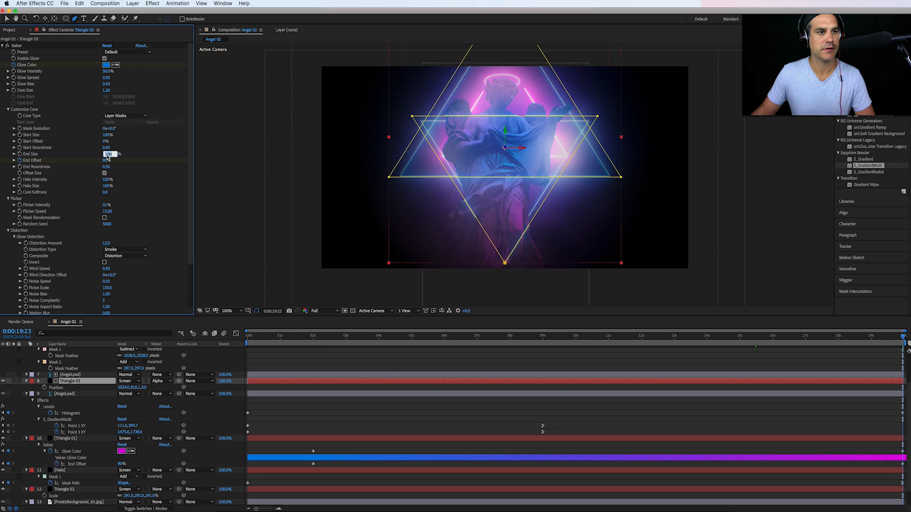
pyautogui.moveTo(105, 161)
pyautogui.mouseDown()
pyautogui.moveTo(92, 167)
pyautogui.moveTo(107, 164)
pyautogui.mouseUp()
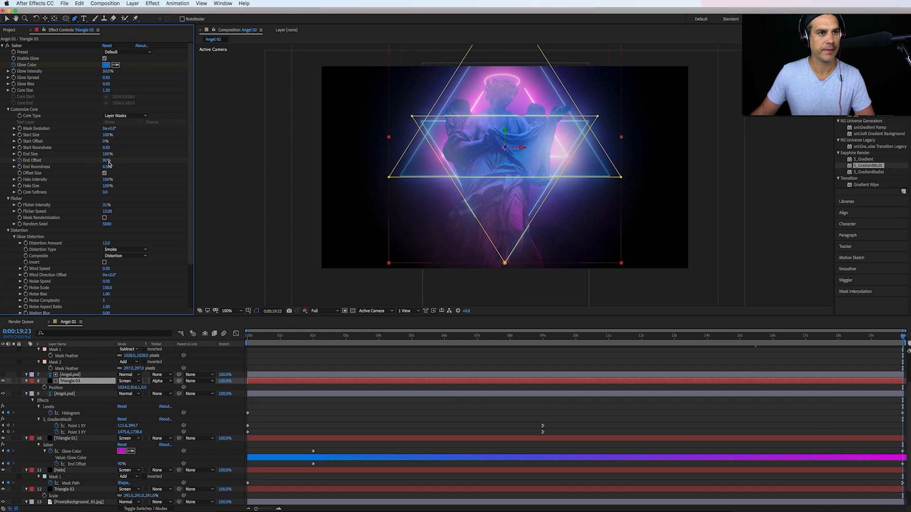
pyautogui.moveTo(107, 142); pyautogui.dragTo(113, 161)
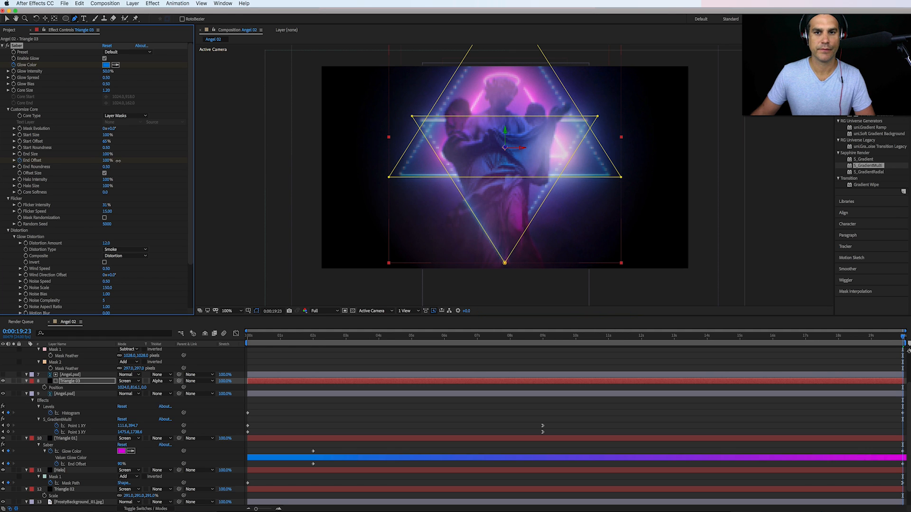
pyautogui.click(585, 402)
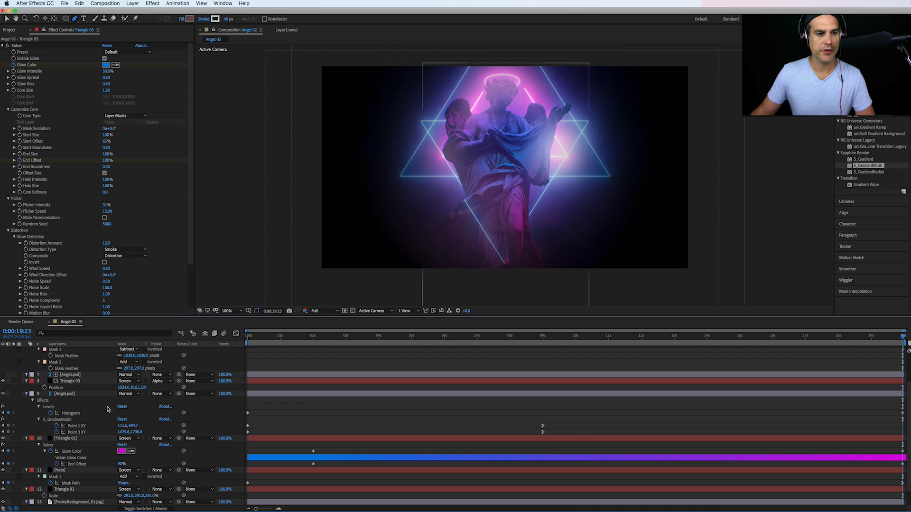
# Step: Delete Triangle 03 and the Angel.psd copy that serves as its matte
pyautogui.click(79, 381)
pyautogui.keyDown('shift'); pyautogui.click(80, 375); pyautogui.keyUp('shift')
pyautogui.press('Delete')
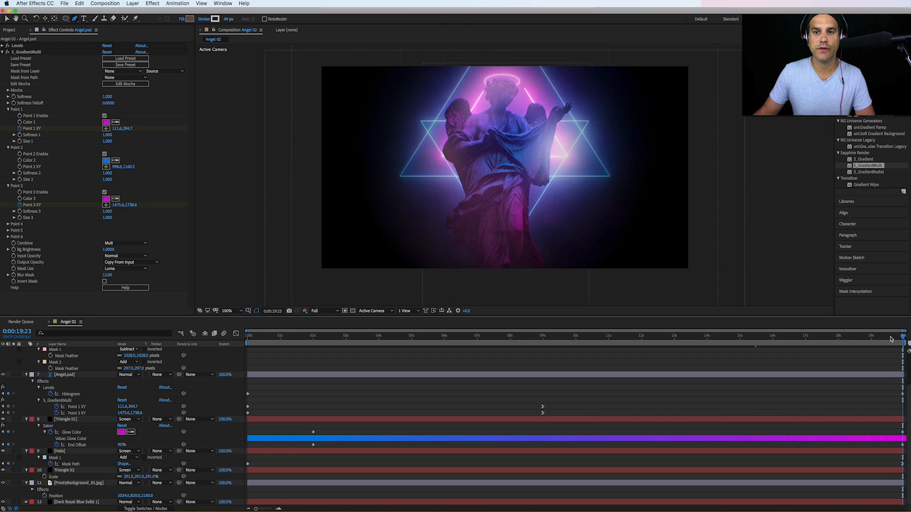
# Step: Review the neon and lighting animation at several points along the timeline and play a preview
pyautogui.moveTo(890, 339); pyautogui.dragTo(632, 340)
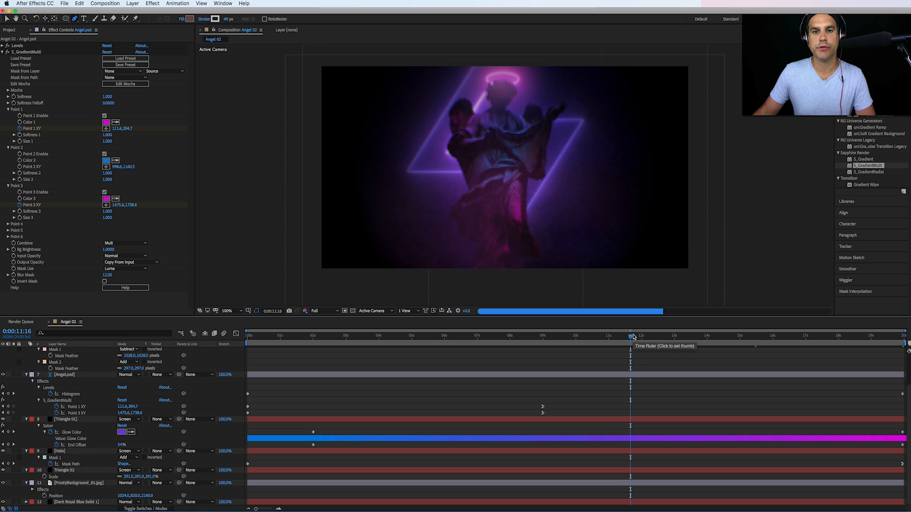
pyautogui.click(471, 337)
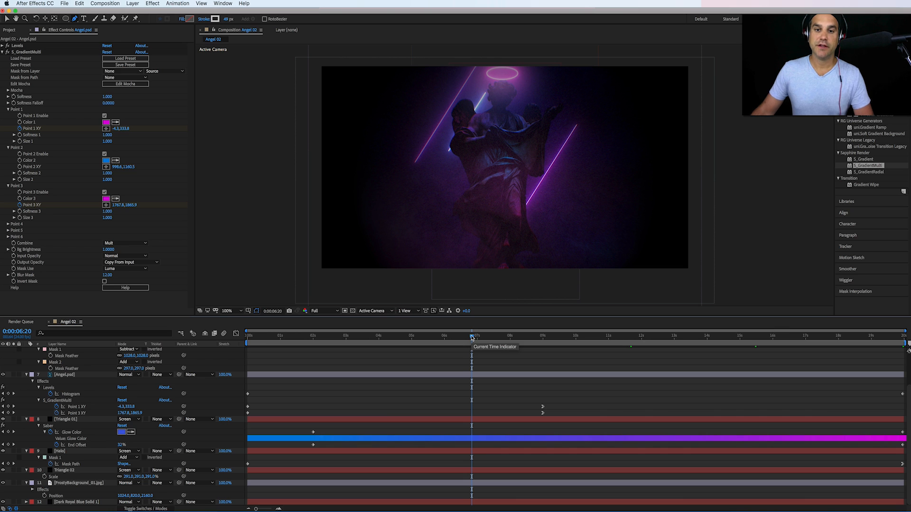
pyautogui.click(643, 337)
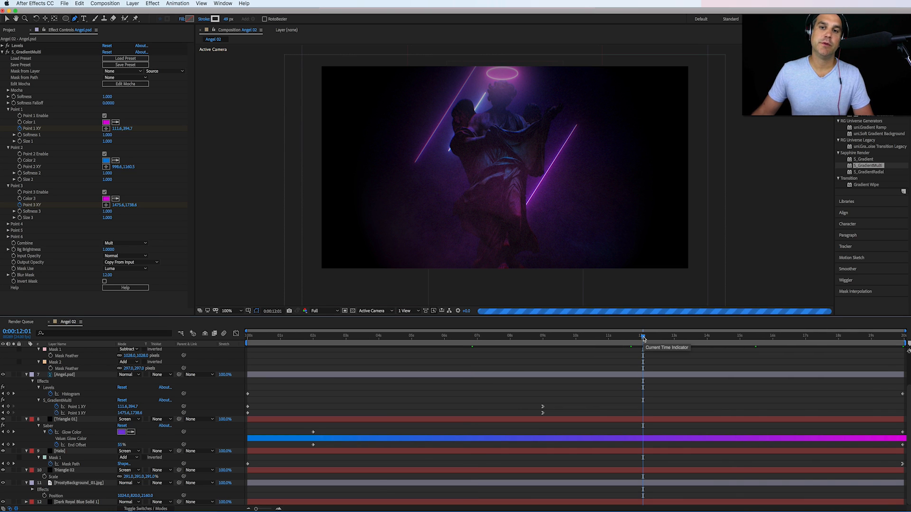
pyautogui.moveTo(715, 339); pyautogui.dragTo(751, 358)
pyautogui.press('space')
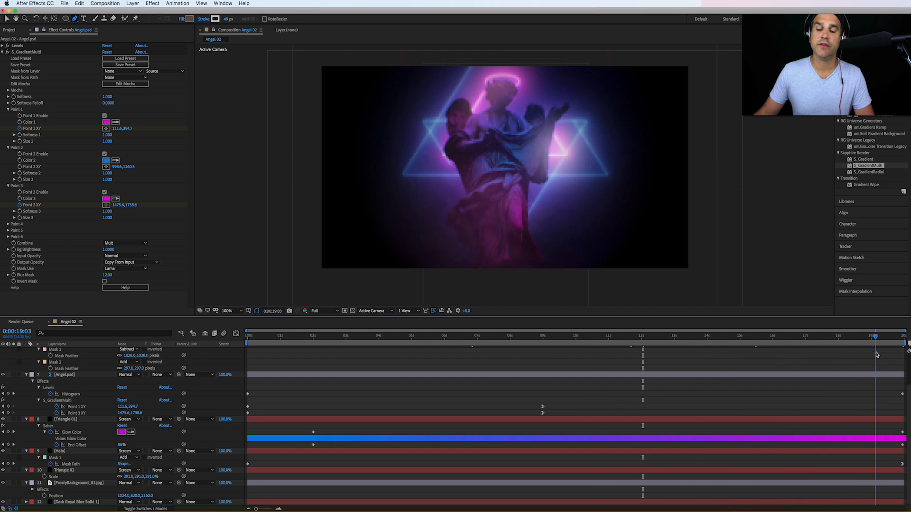
pyautogui.press('space')
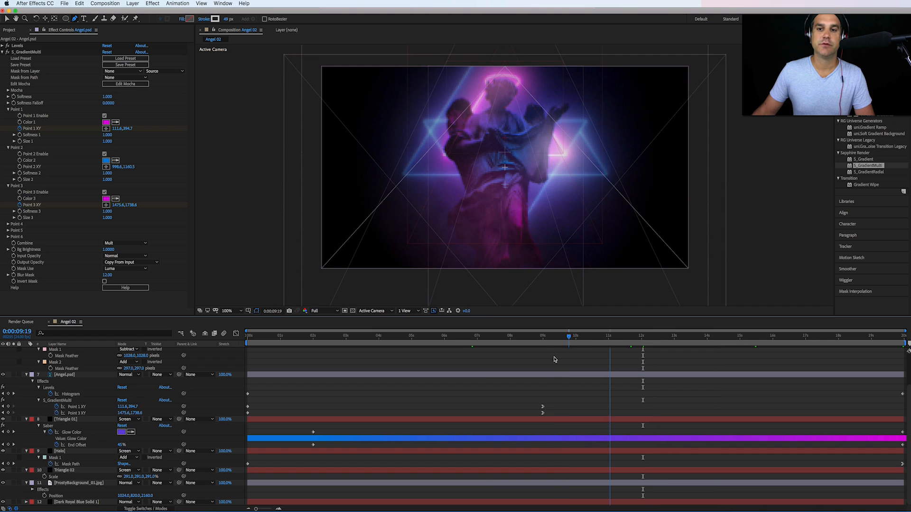